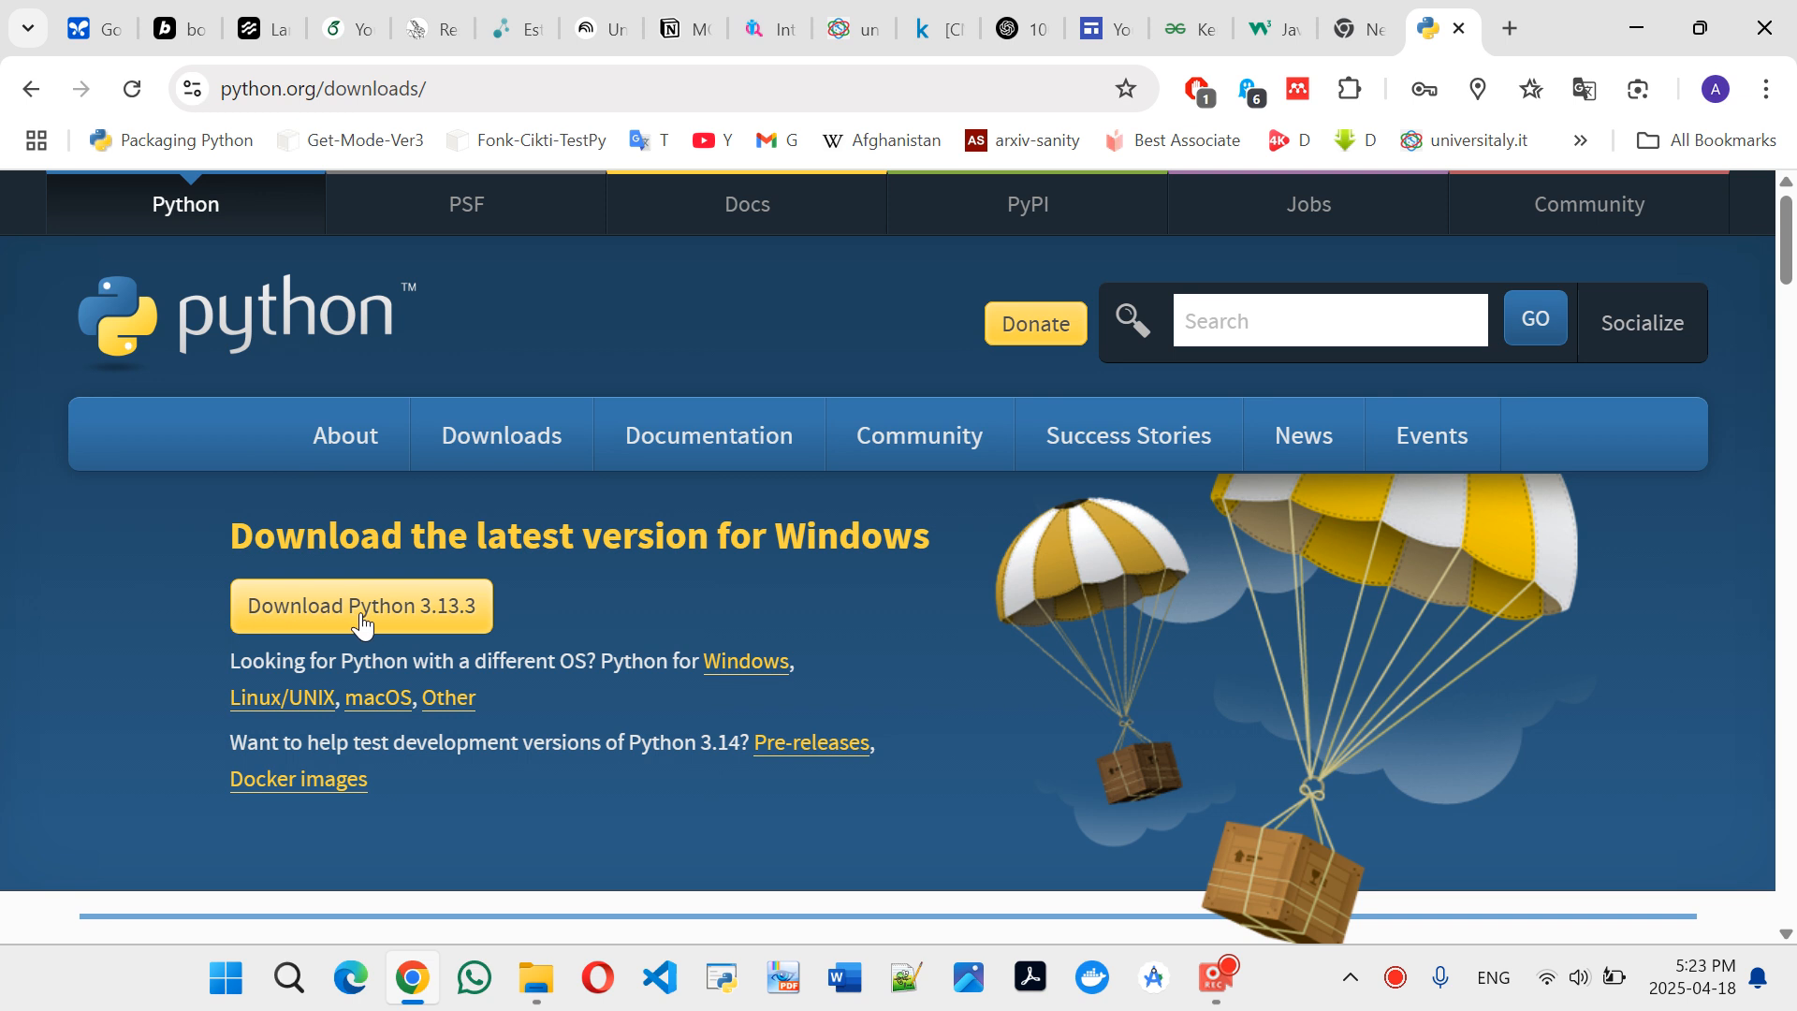
# Download the Python 3.13.3 installer for Windows and save it in Downloads as python-3.13.3-amd64
pyautogui.click(446, 605)
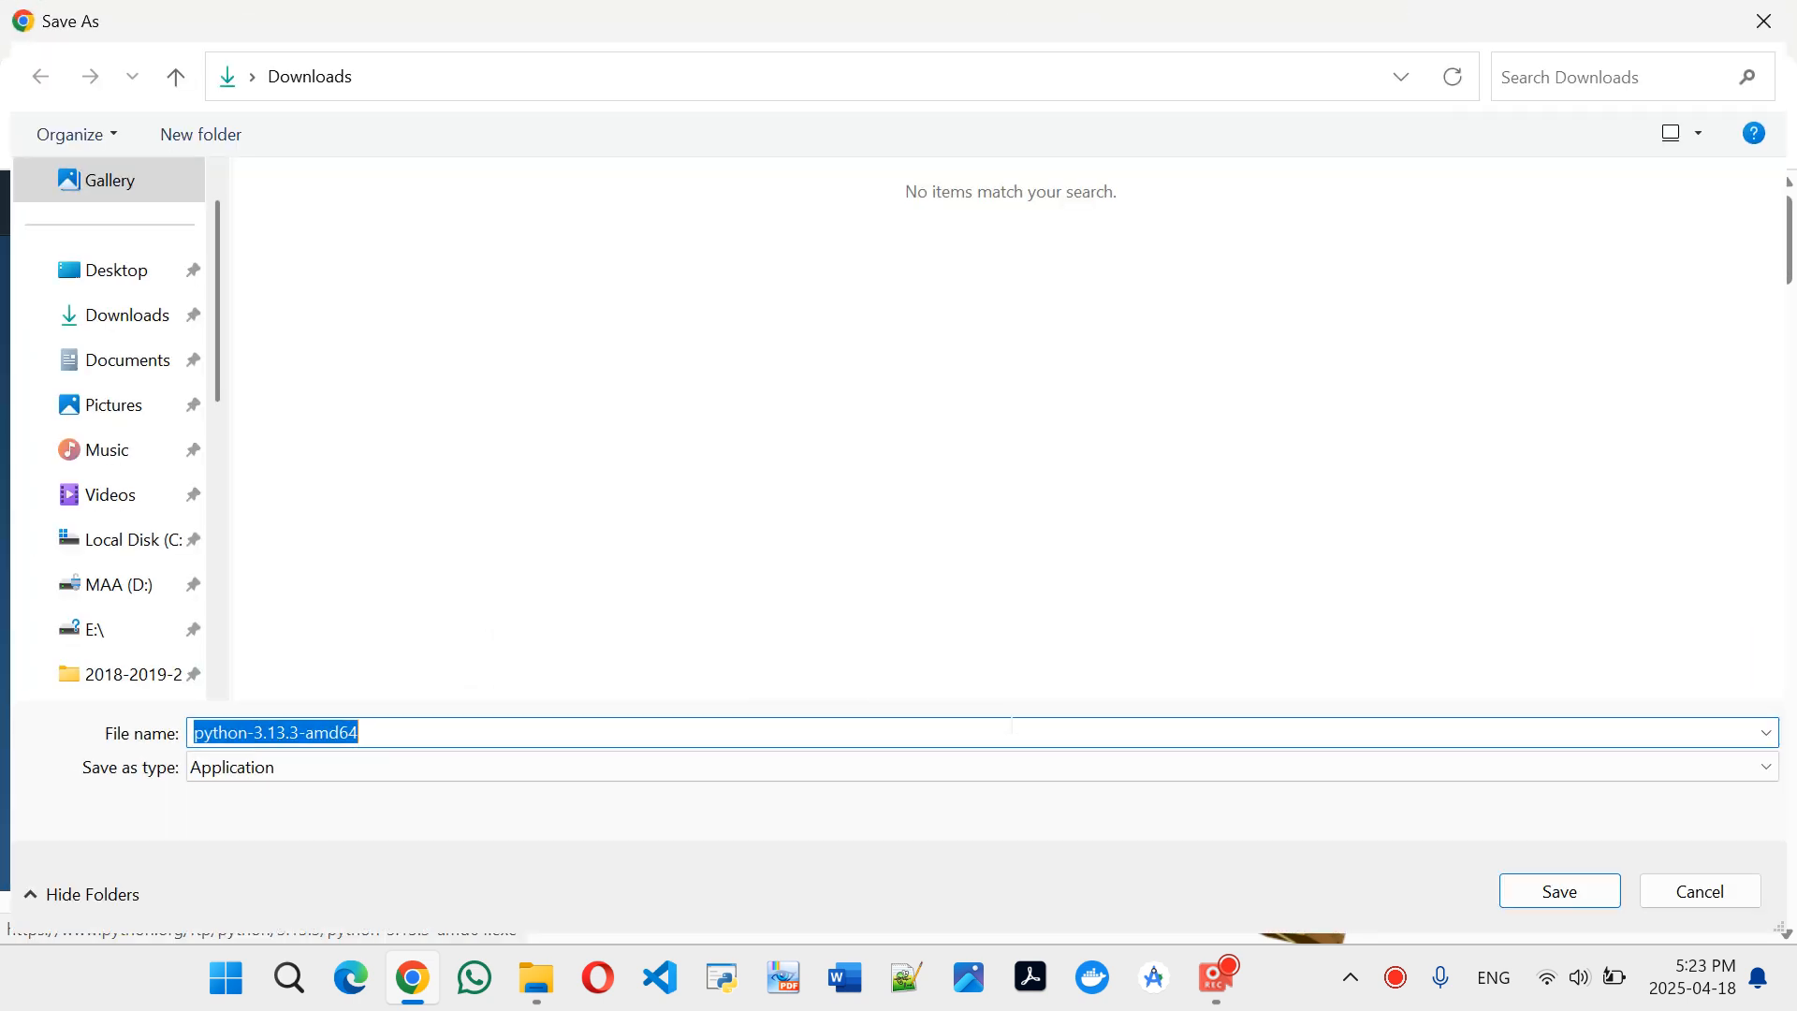
pyautogui.click(1553, 892)
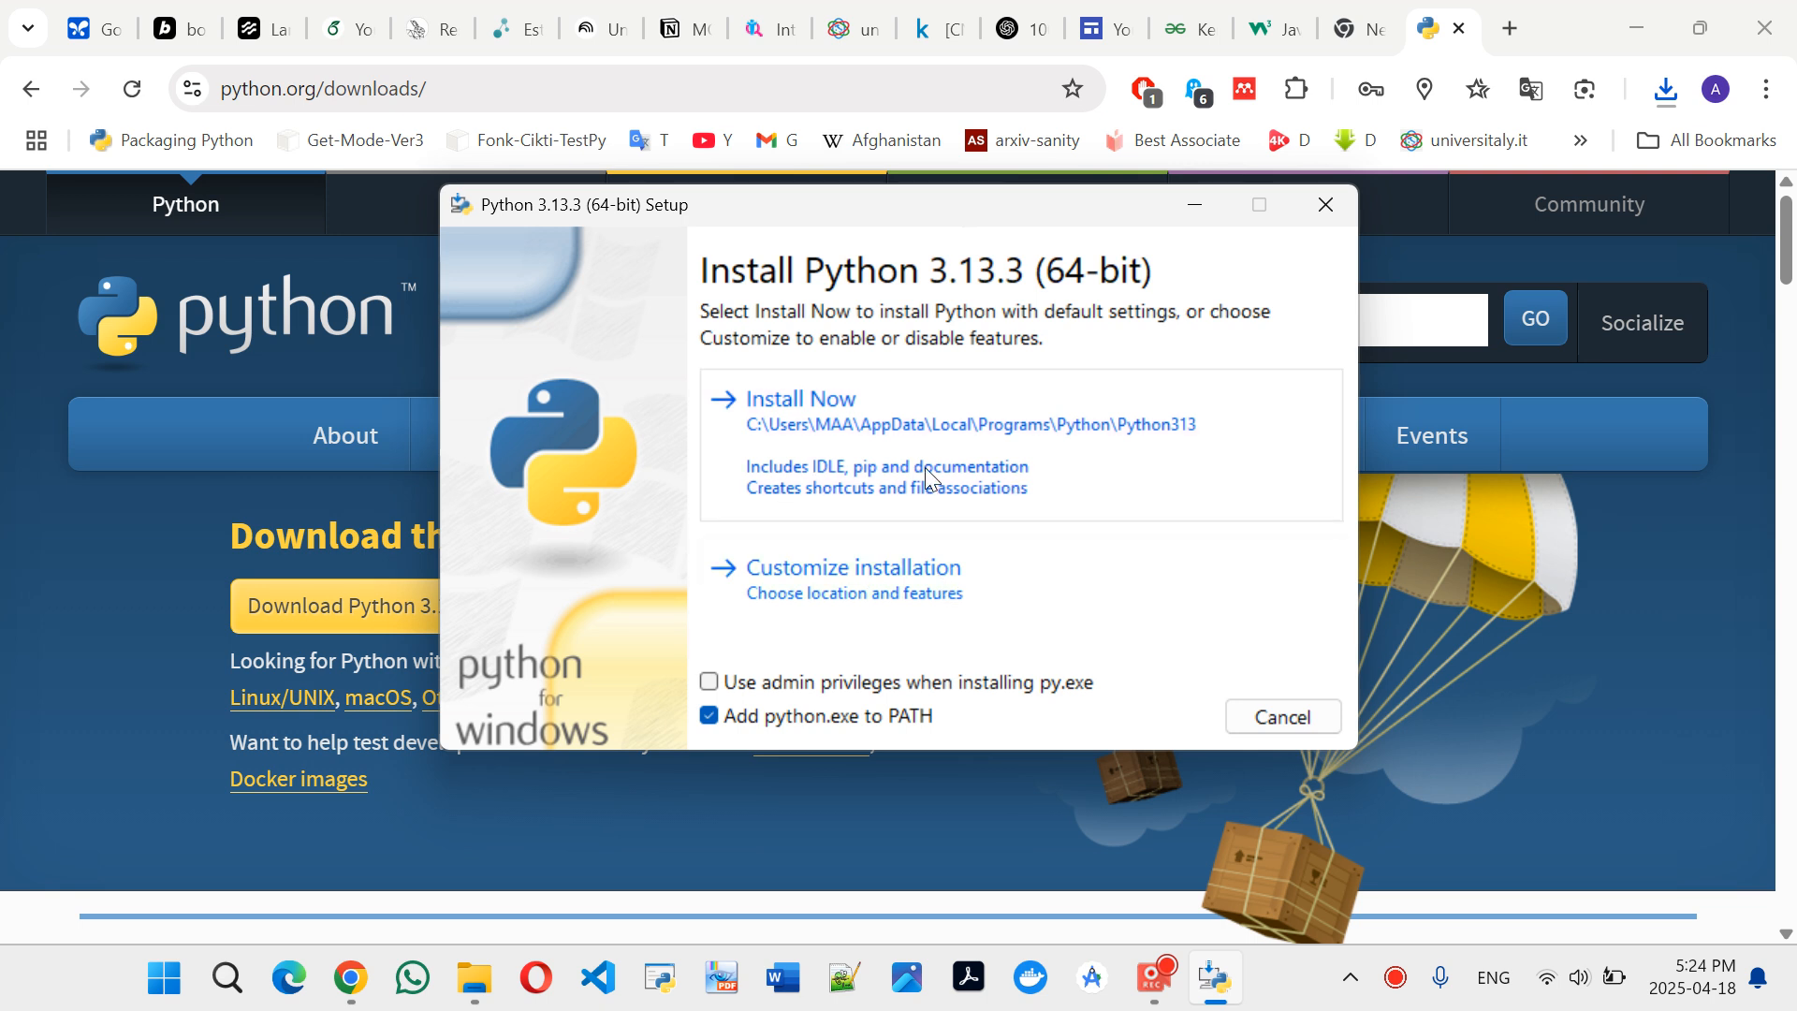
# Install Python 3.13.3 with the default settings and close the setup window when it finishes
pyautogui.click(916, 458)
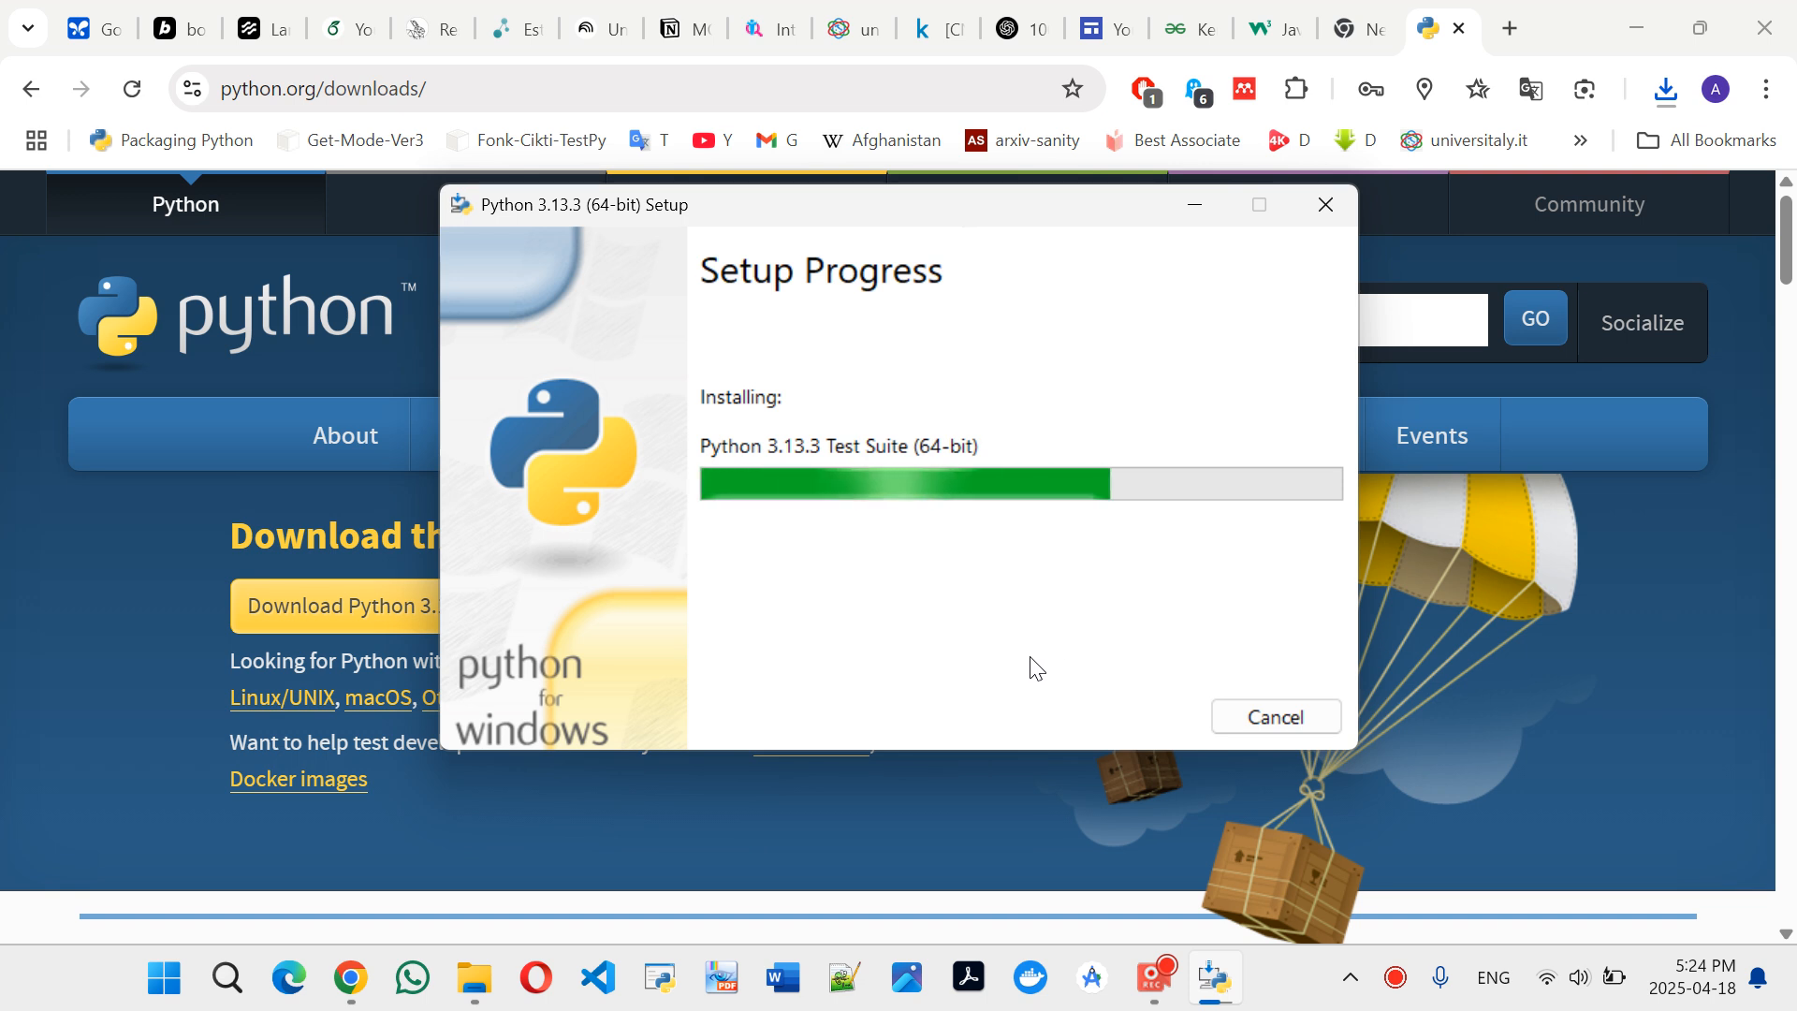
pyautogui.click(1156, 979)
pyautogui.click(360, 842)
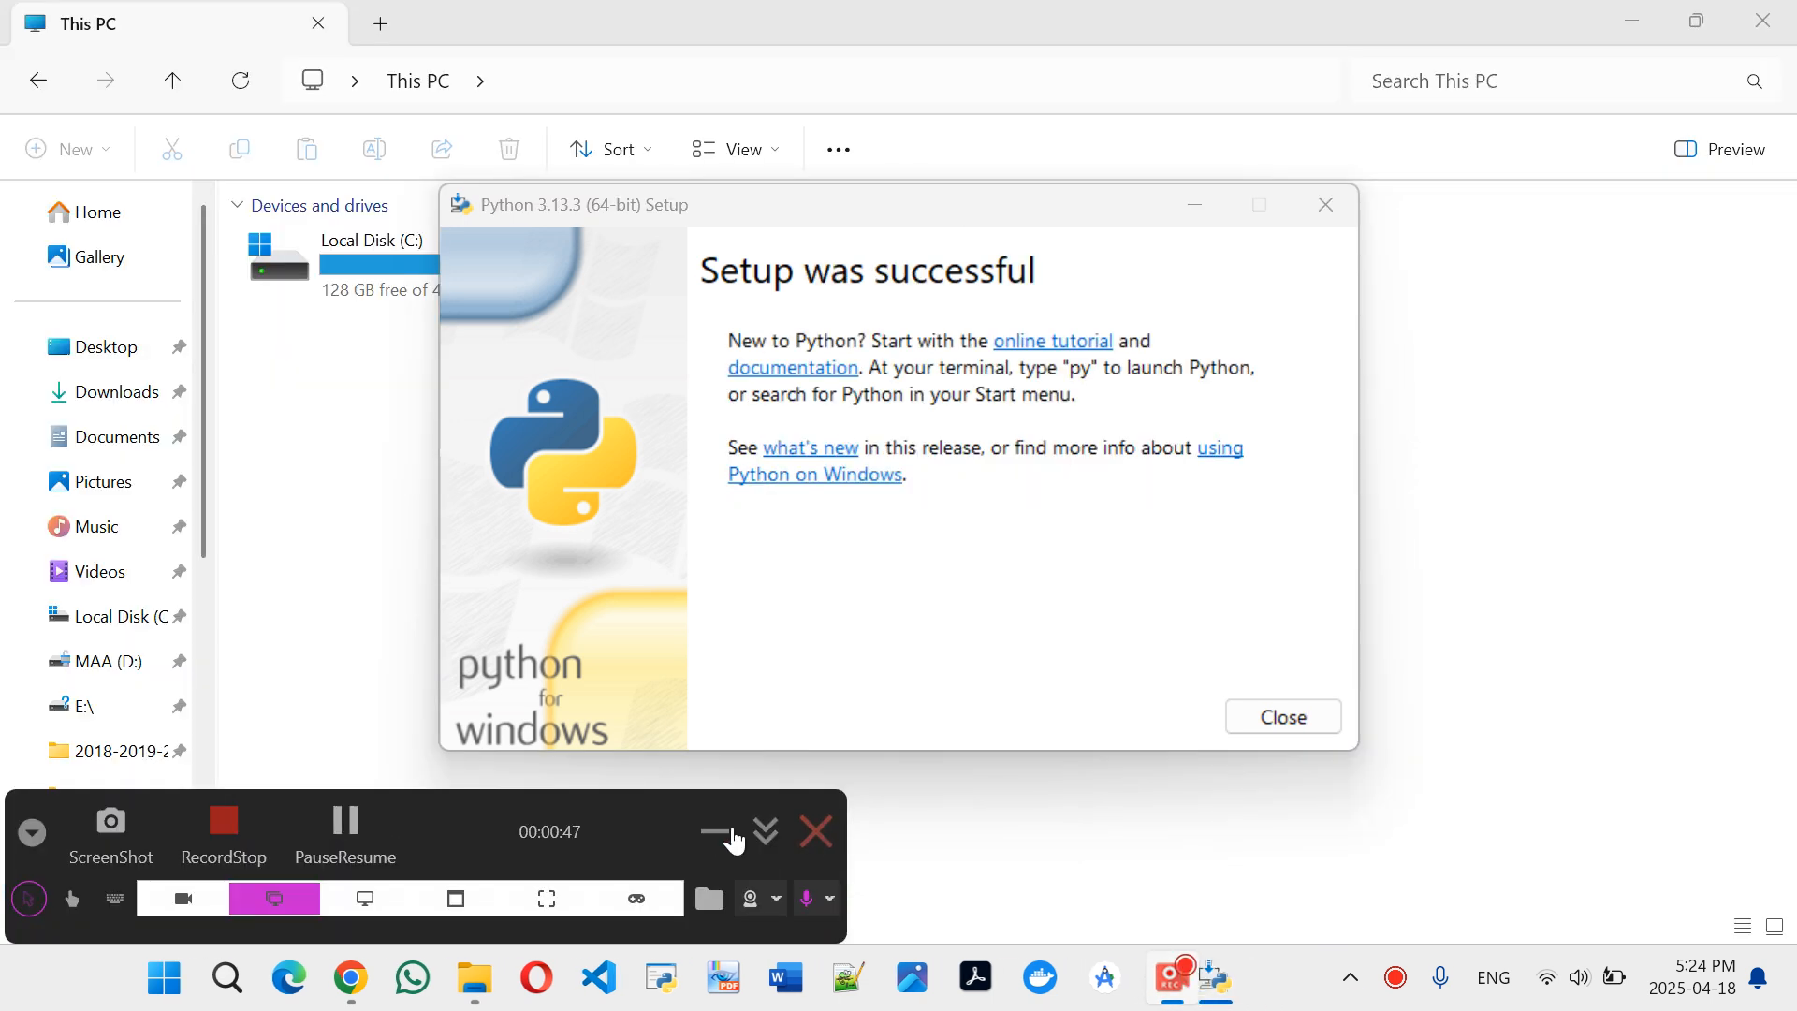
pyautogui.click(715, 831)
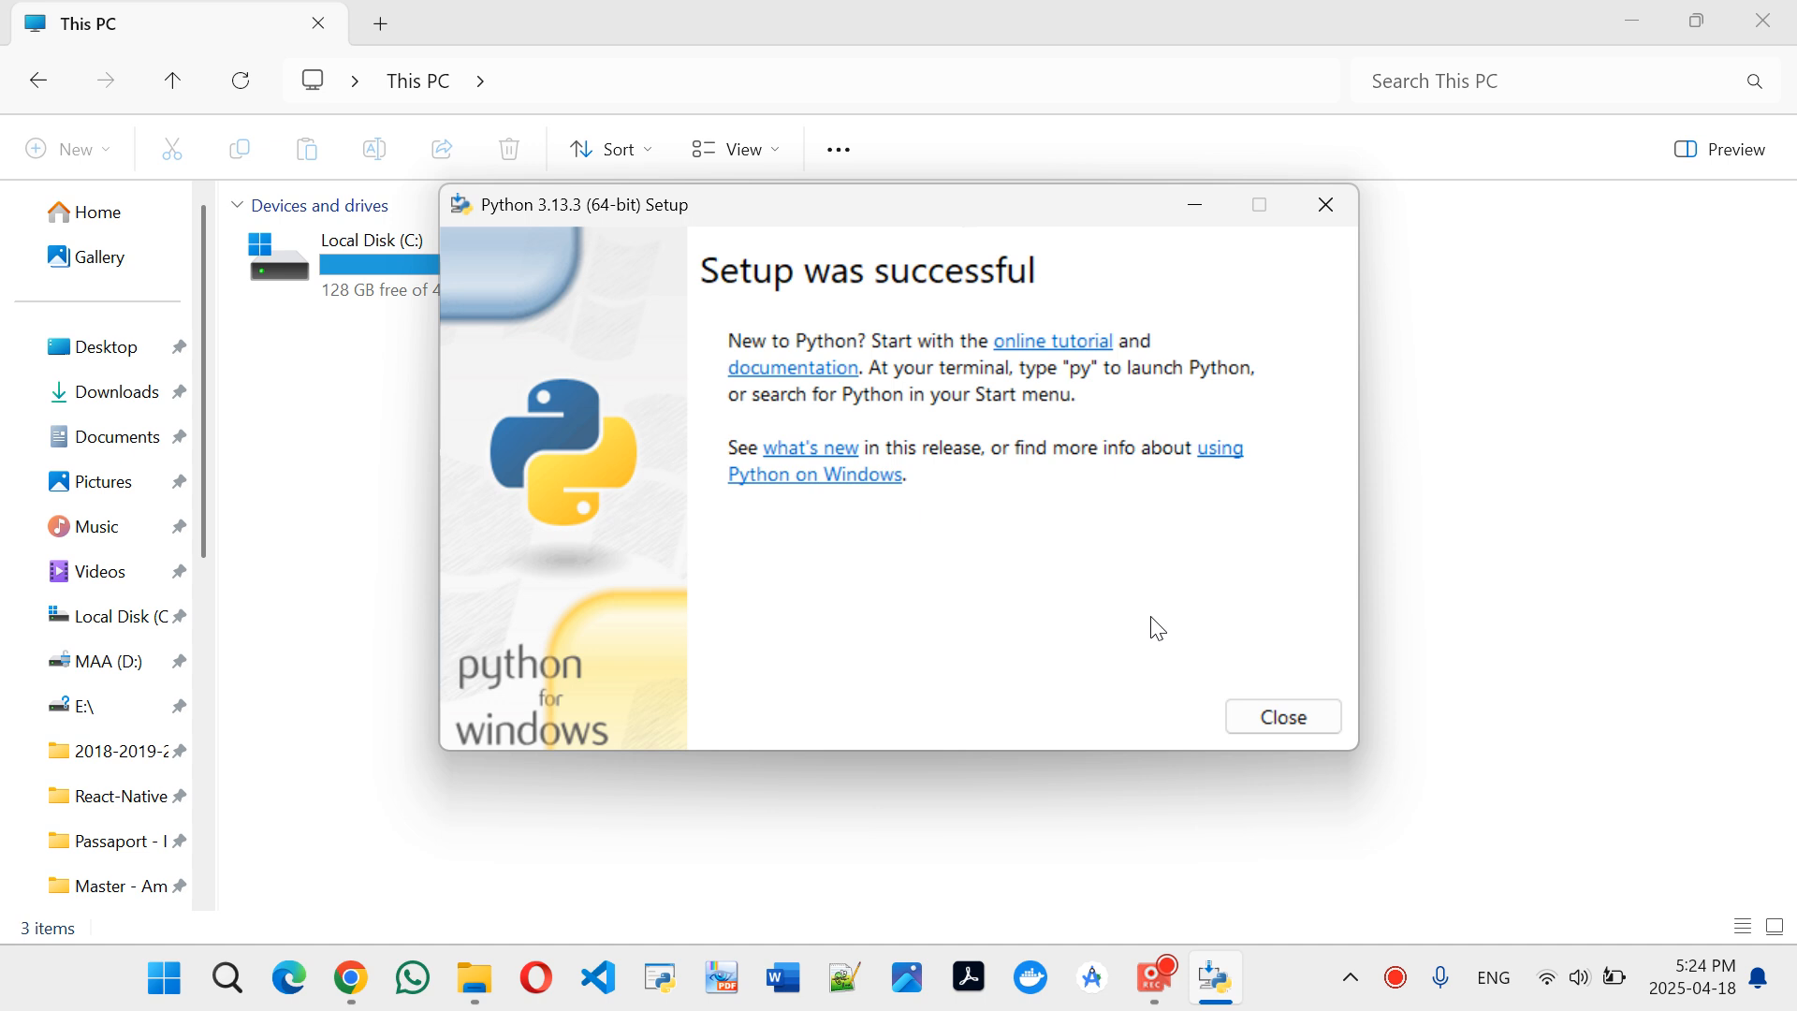
pyautogui.click(1284, 719)
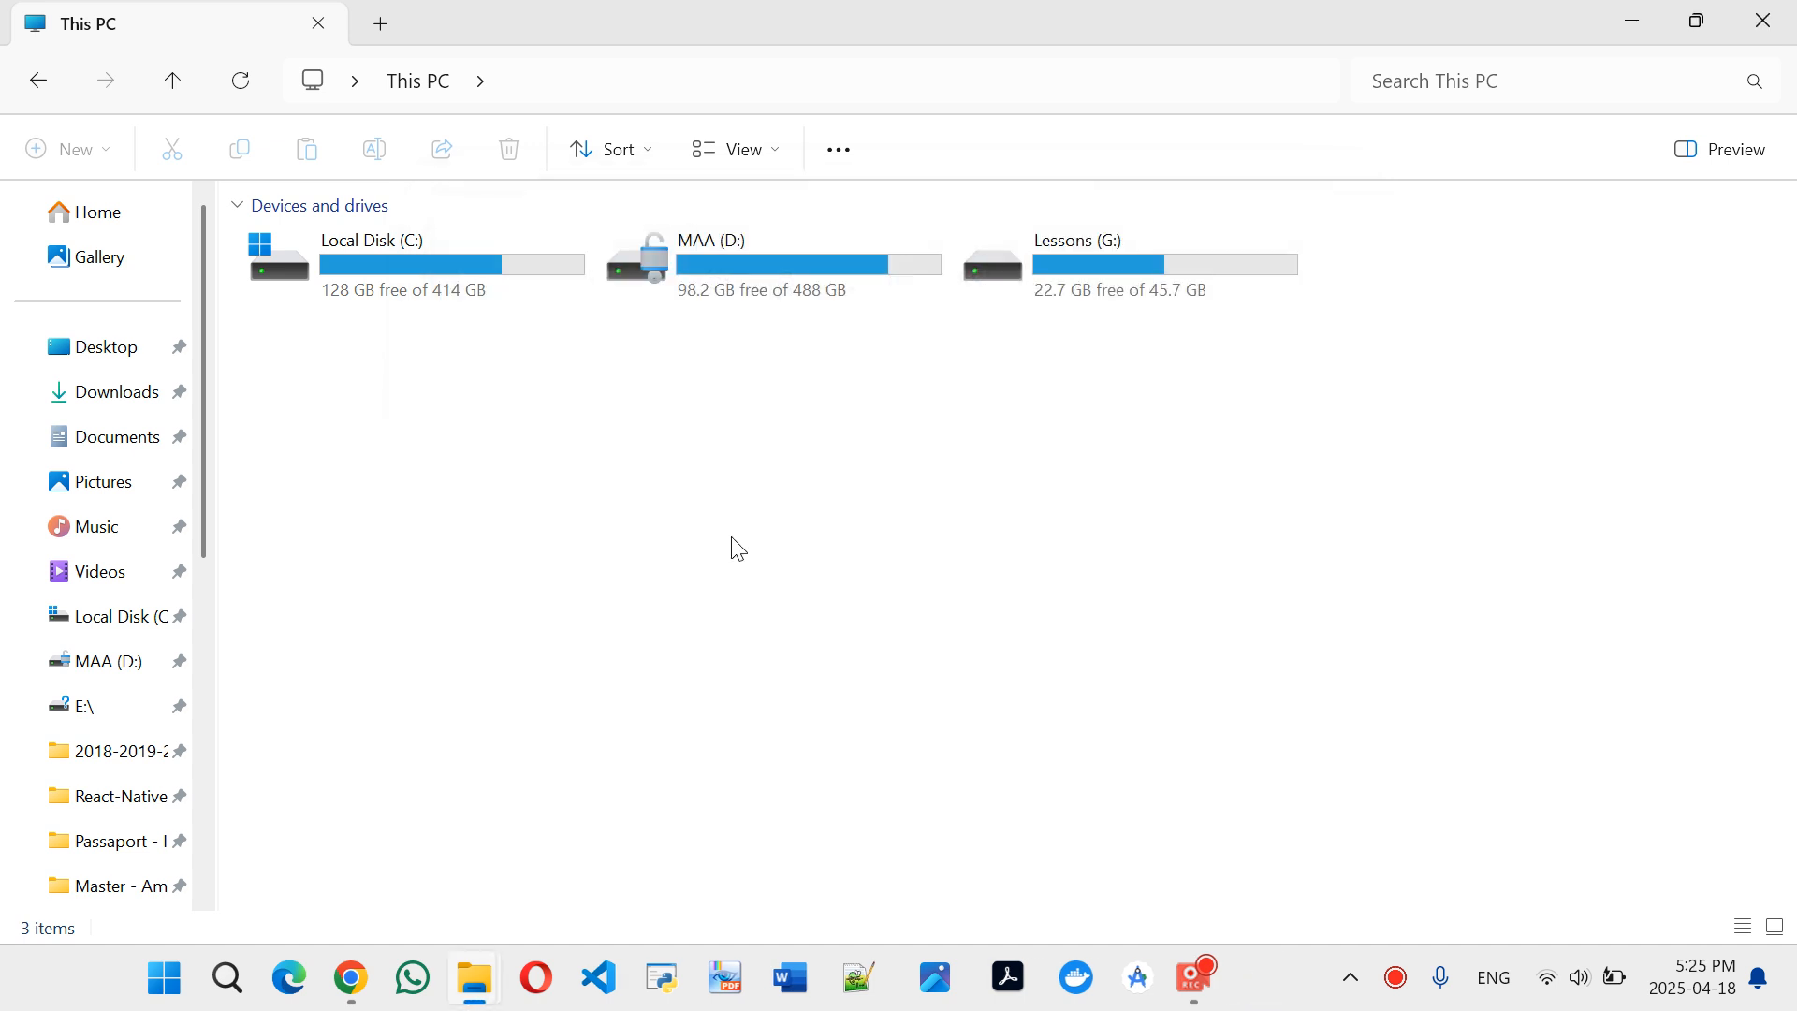
# Go to the AppData\Local folder of the user profile on Local Disk (C:) in File Explorer
pyautogui.doubleClick(449, 297)
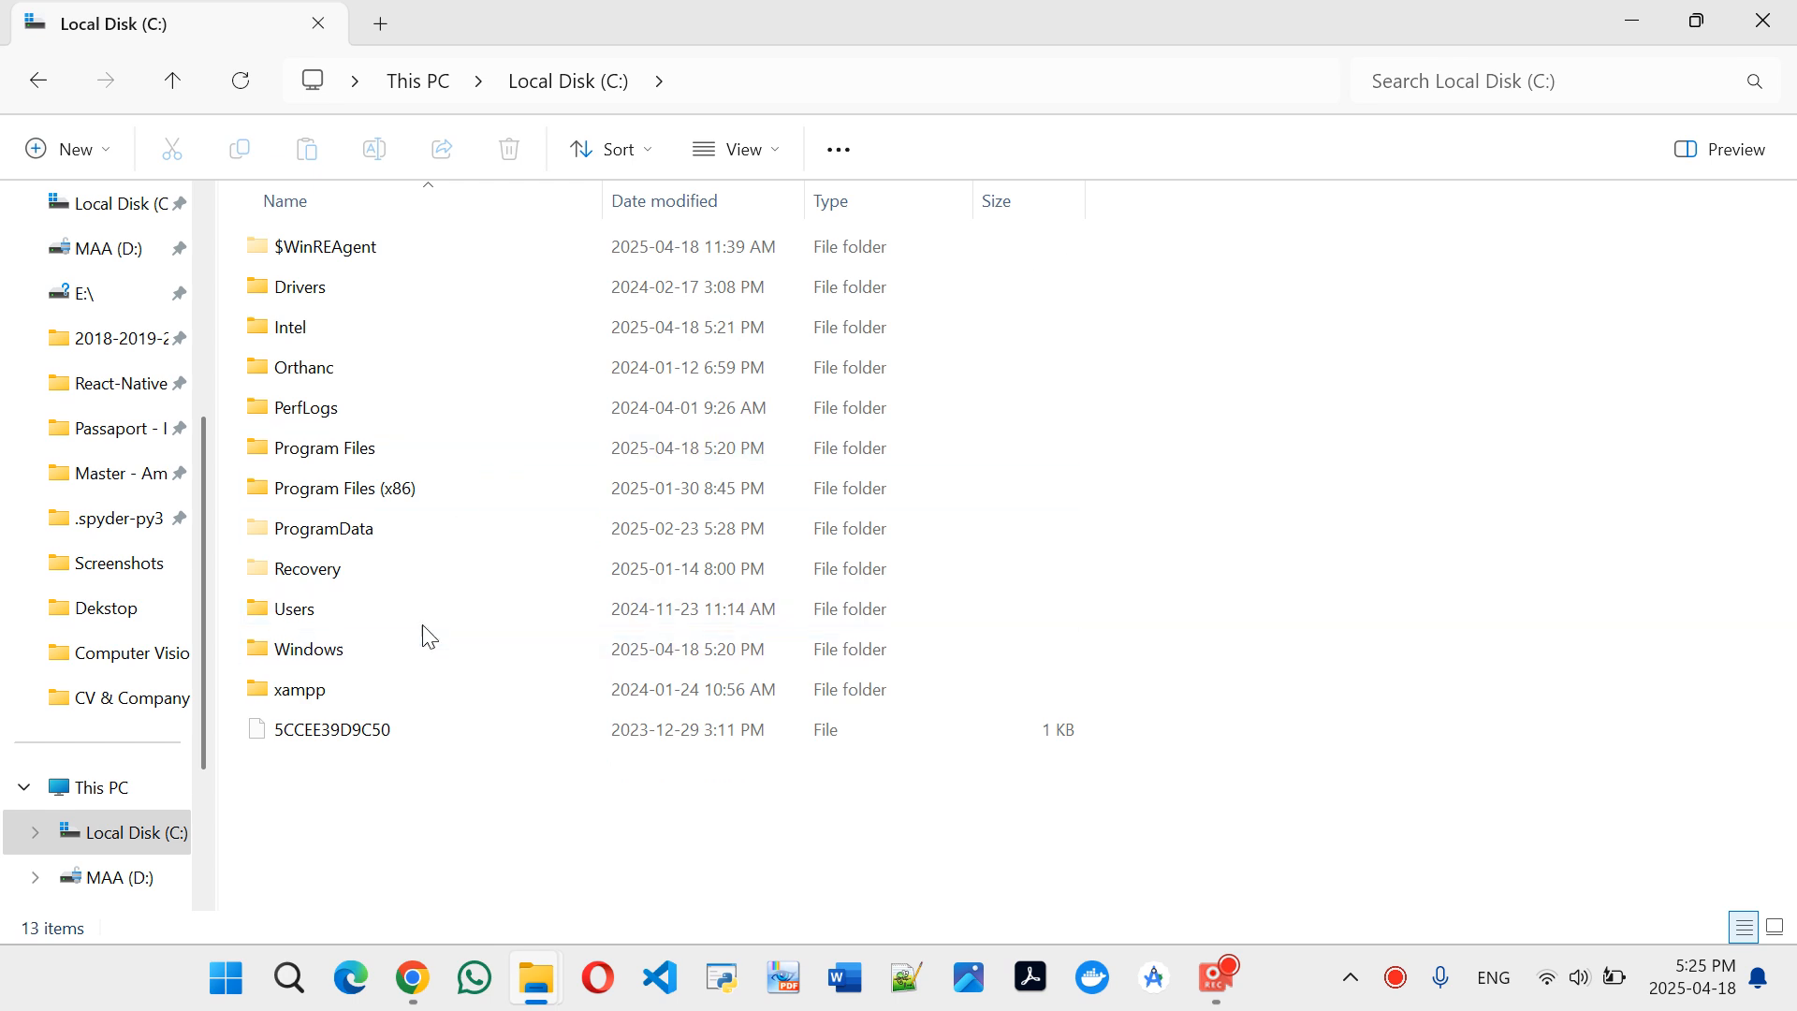
pyautogui.click(399, 599)
pyautogui.doubleClick(395, 586)
pyautogui.doubleClick(370, 286)
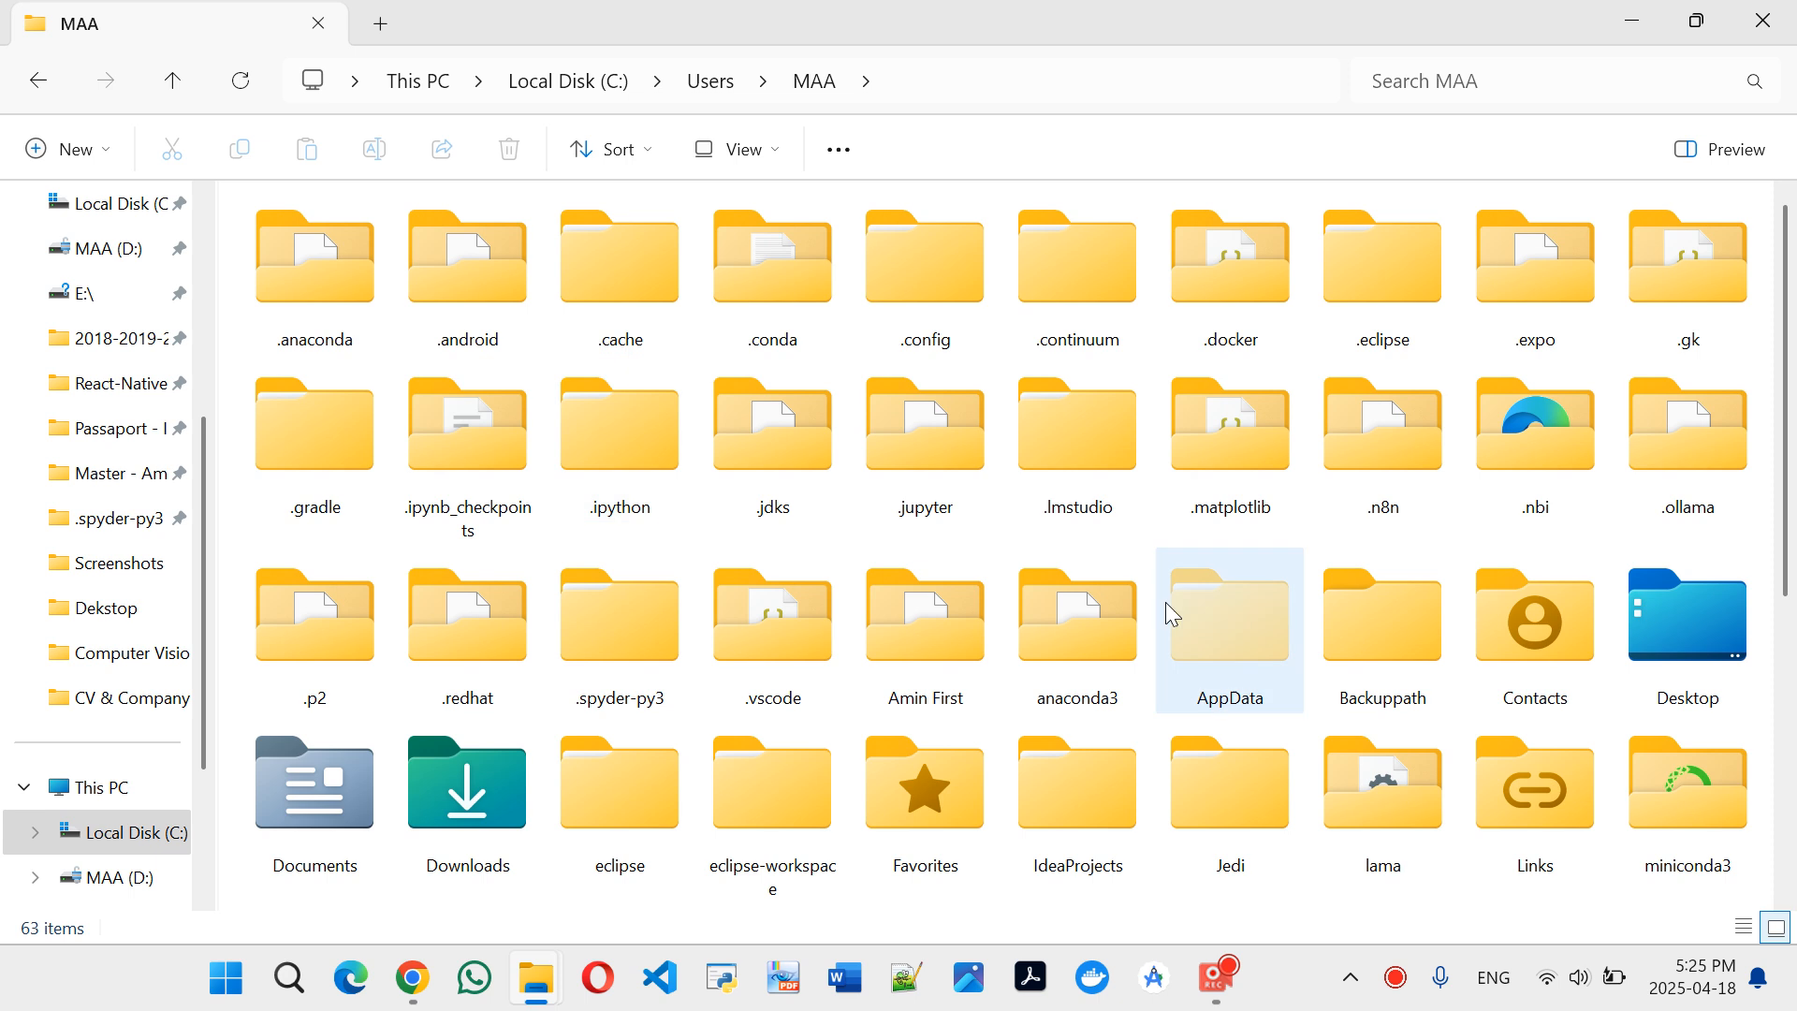
pyautogui.doubleClick(1209, 642)
pyautogui.doubleClick(397, 254)
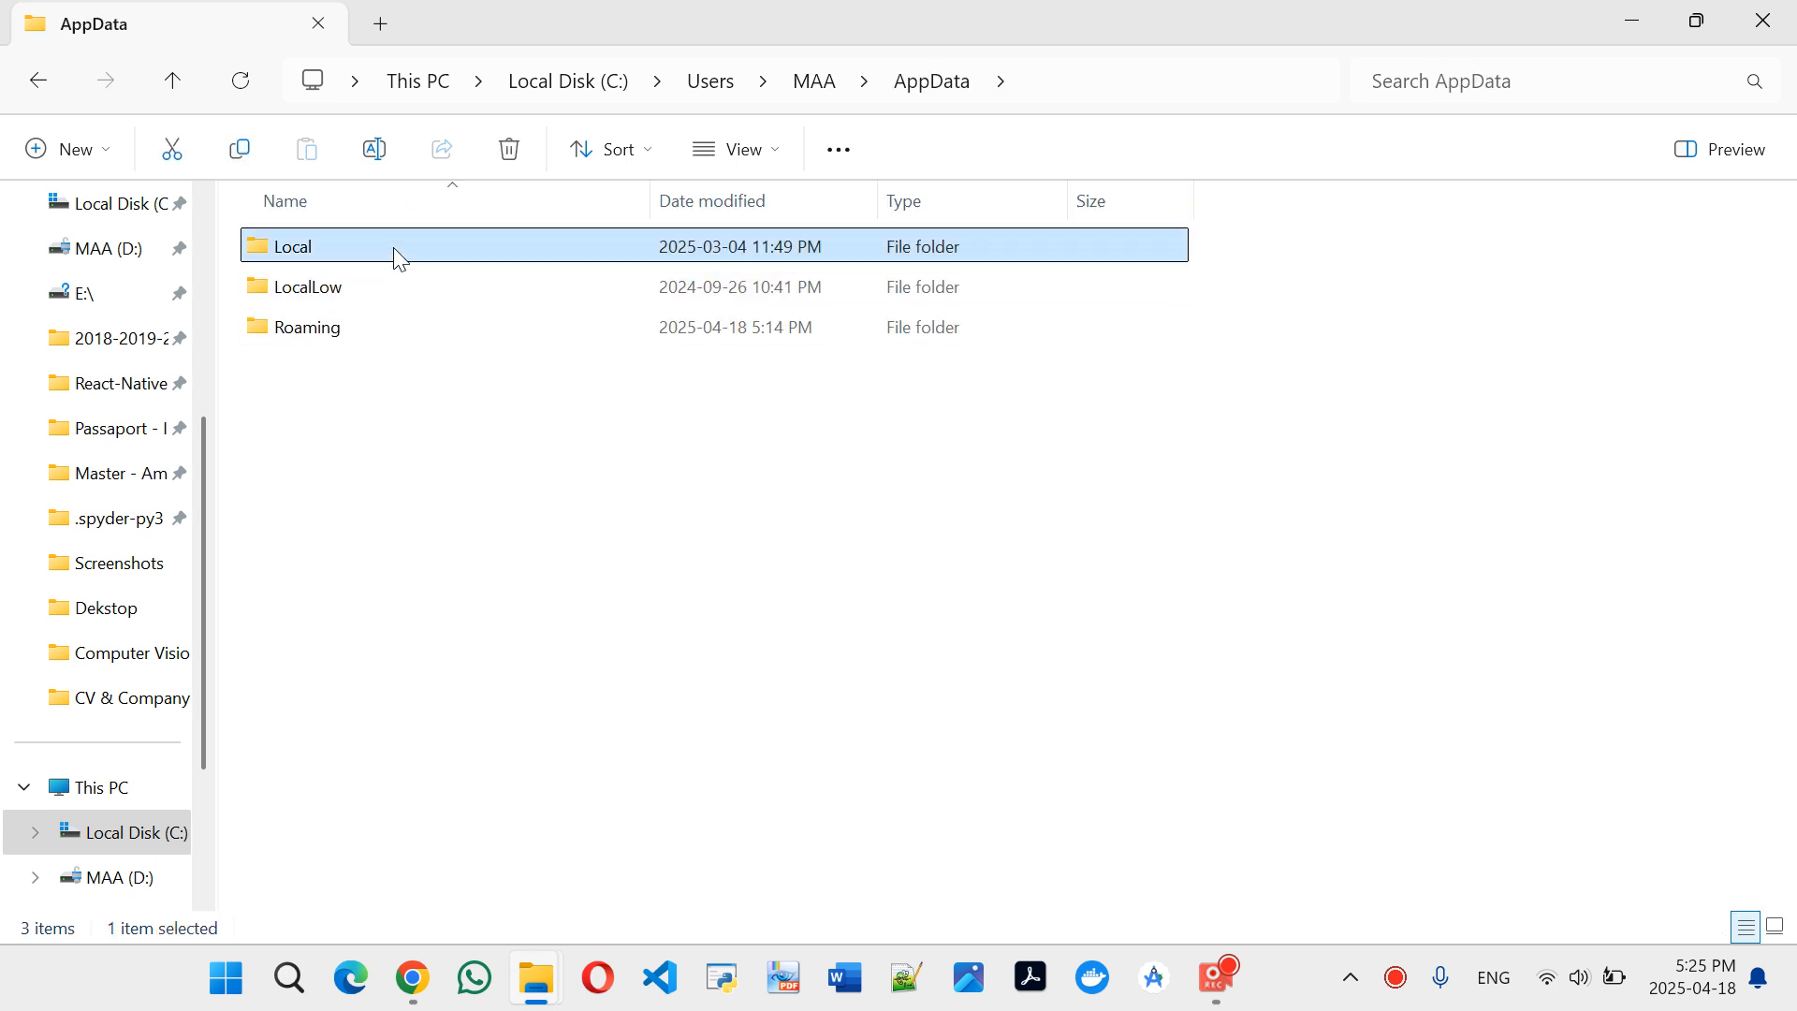
# Open the Programs folder inside Local and go into its Python folder
pyautogui.press('p')
pyautogui.press('p')
pyautogui.press('p')
pyautogui.press('p')
pyautogui.press('p')
pyautogui.press('p')
pyautogui.press('p')
pyautogui.press('p')
pyautogui.press('p')
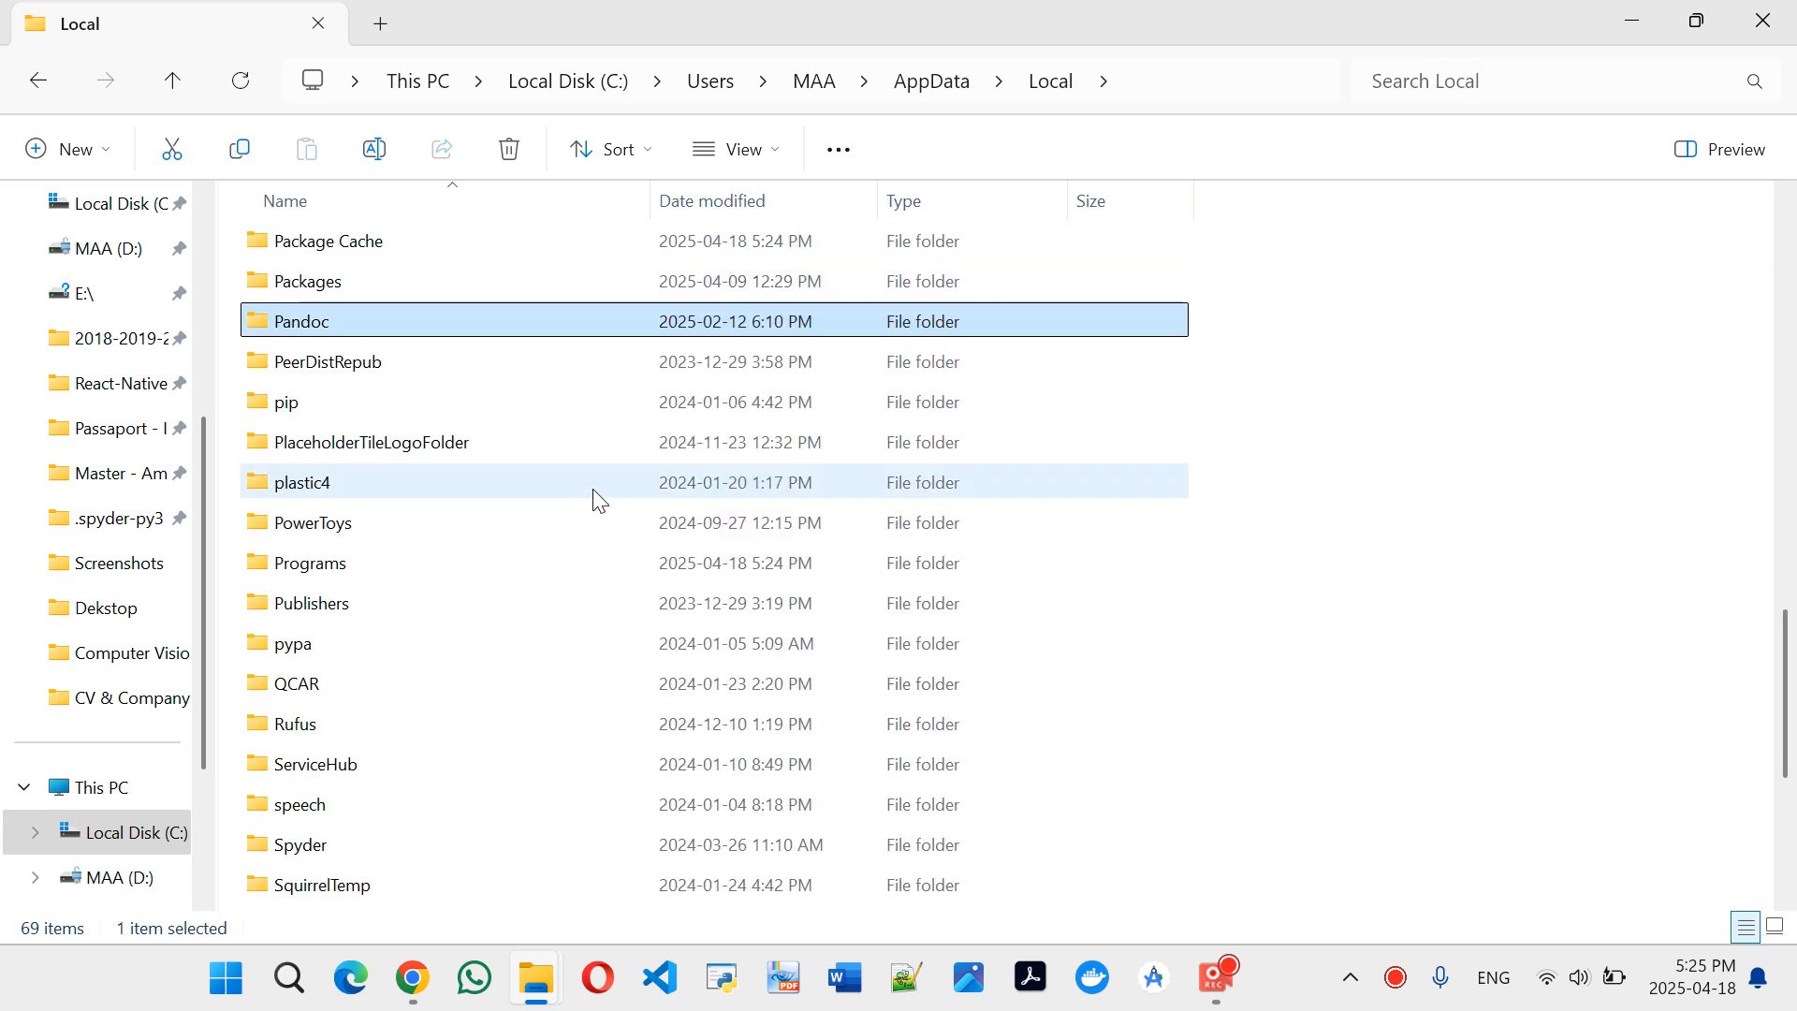
pyautogui.press('Return')
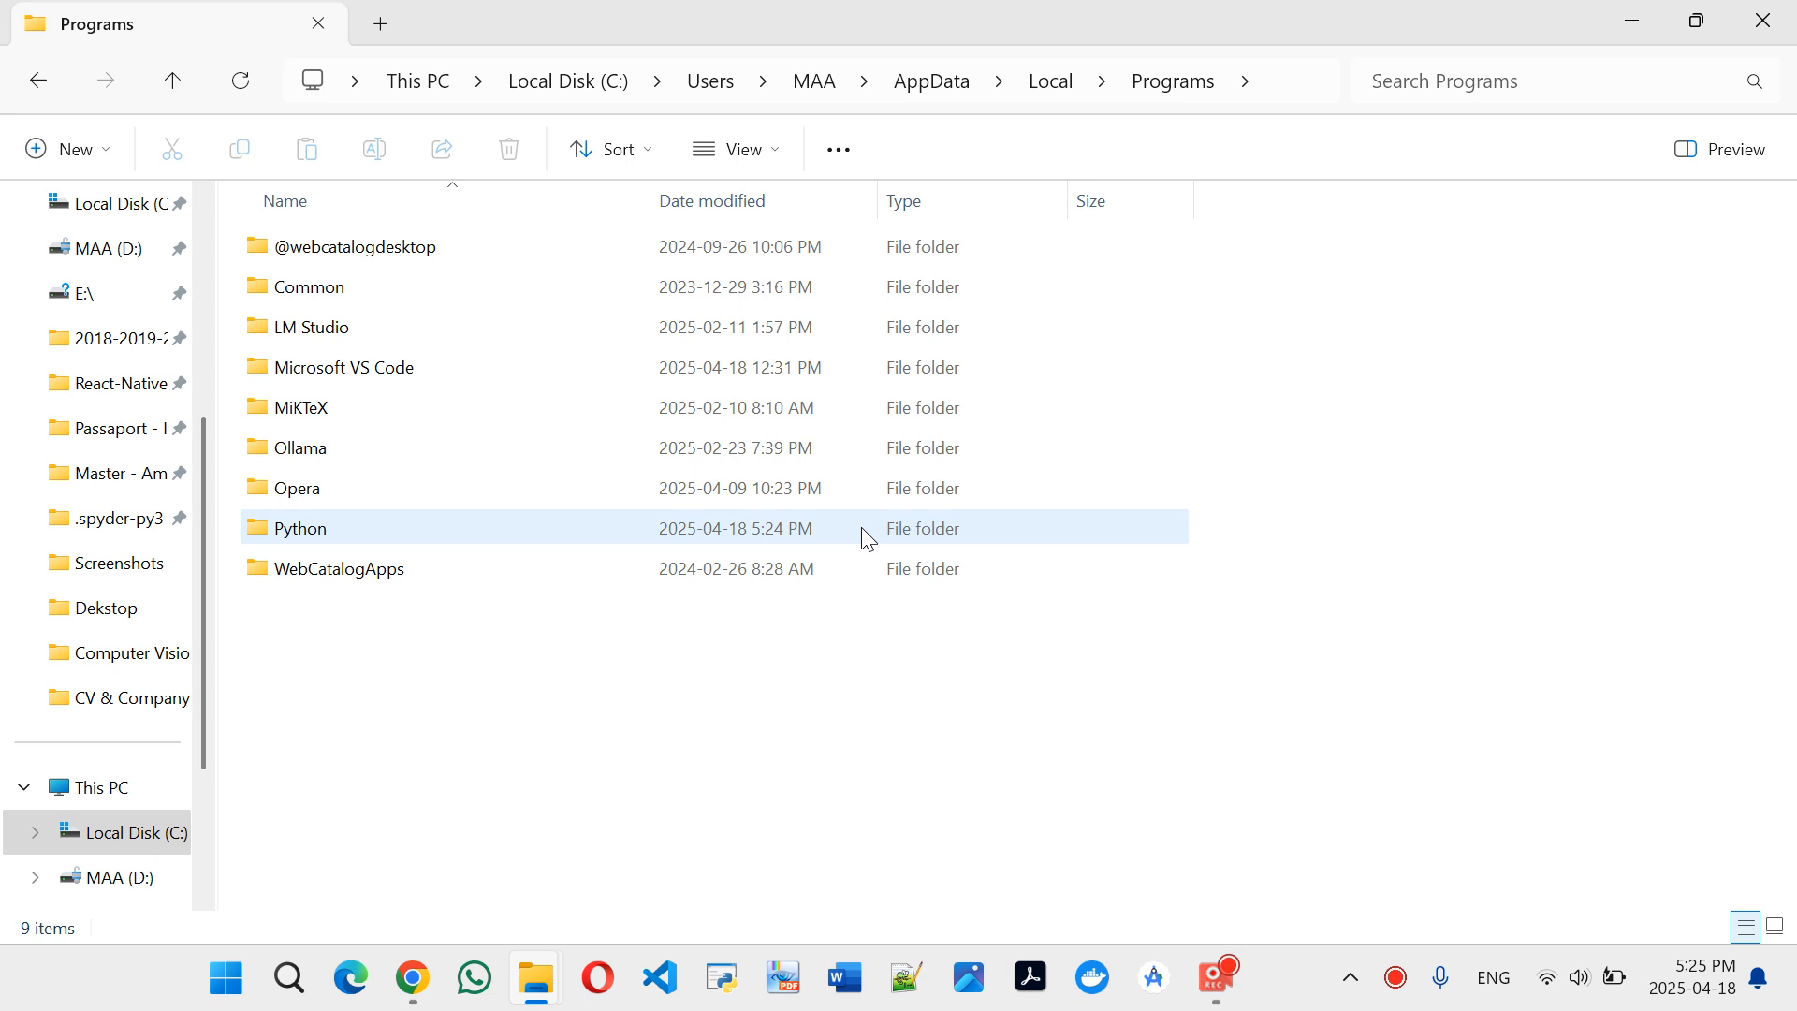
pyautogui.click(746, 534)
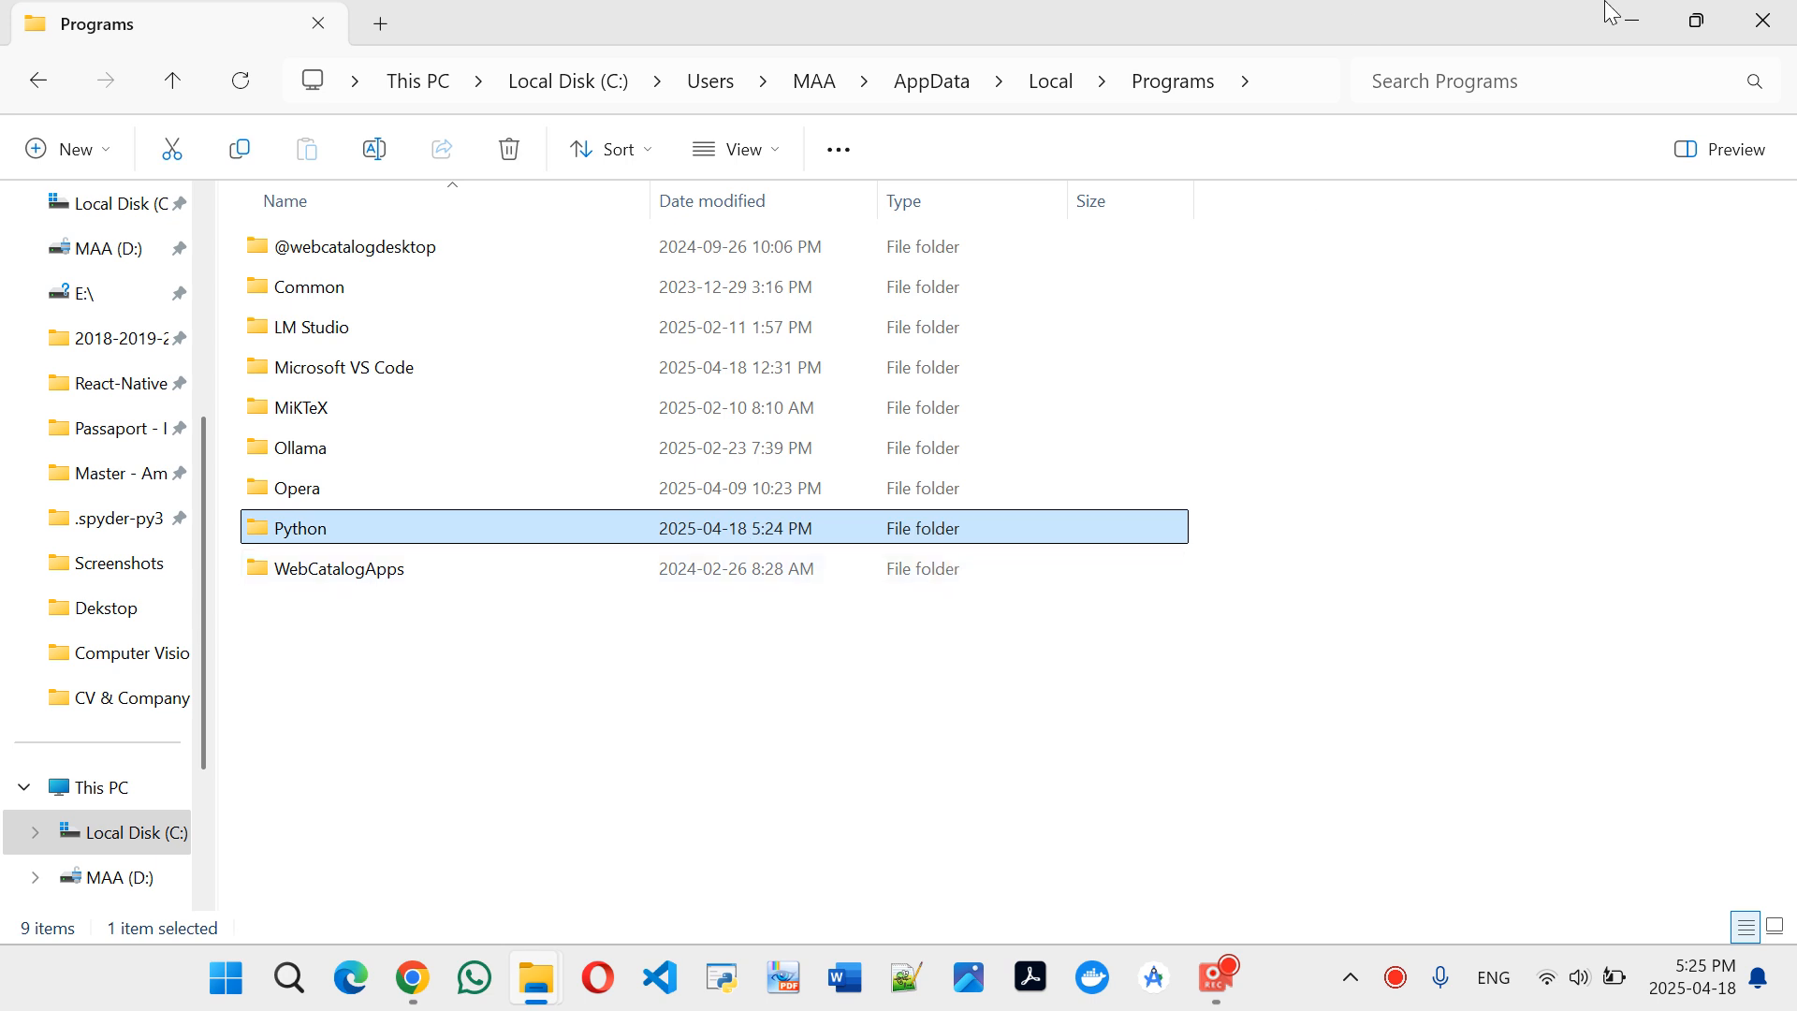
pyautogui.doubleClick(1077, 532)
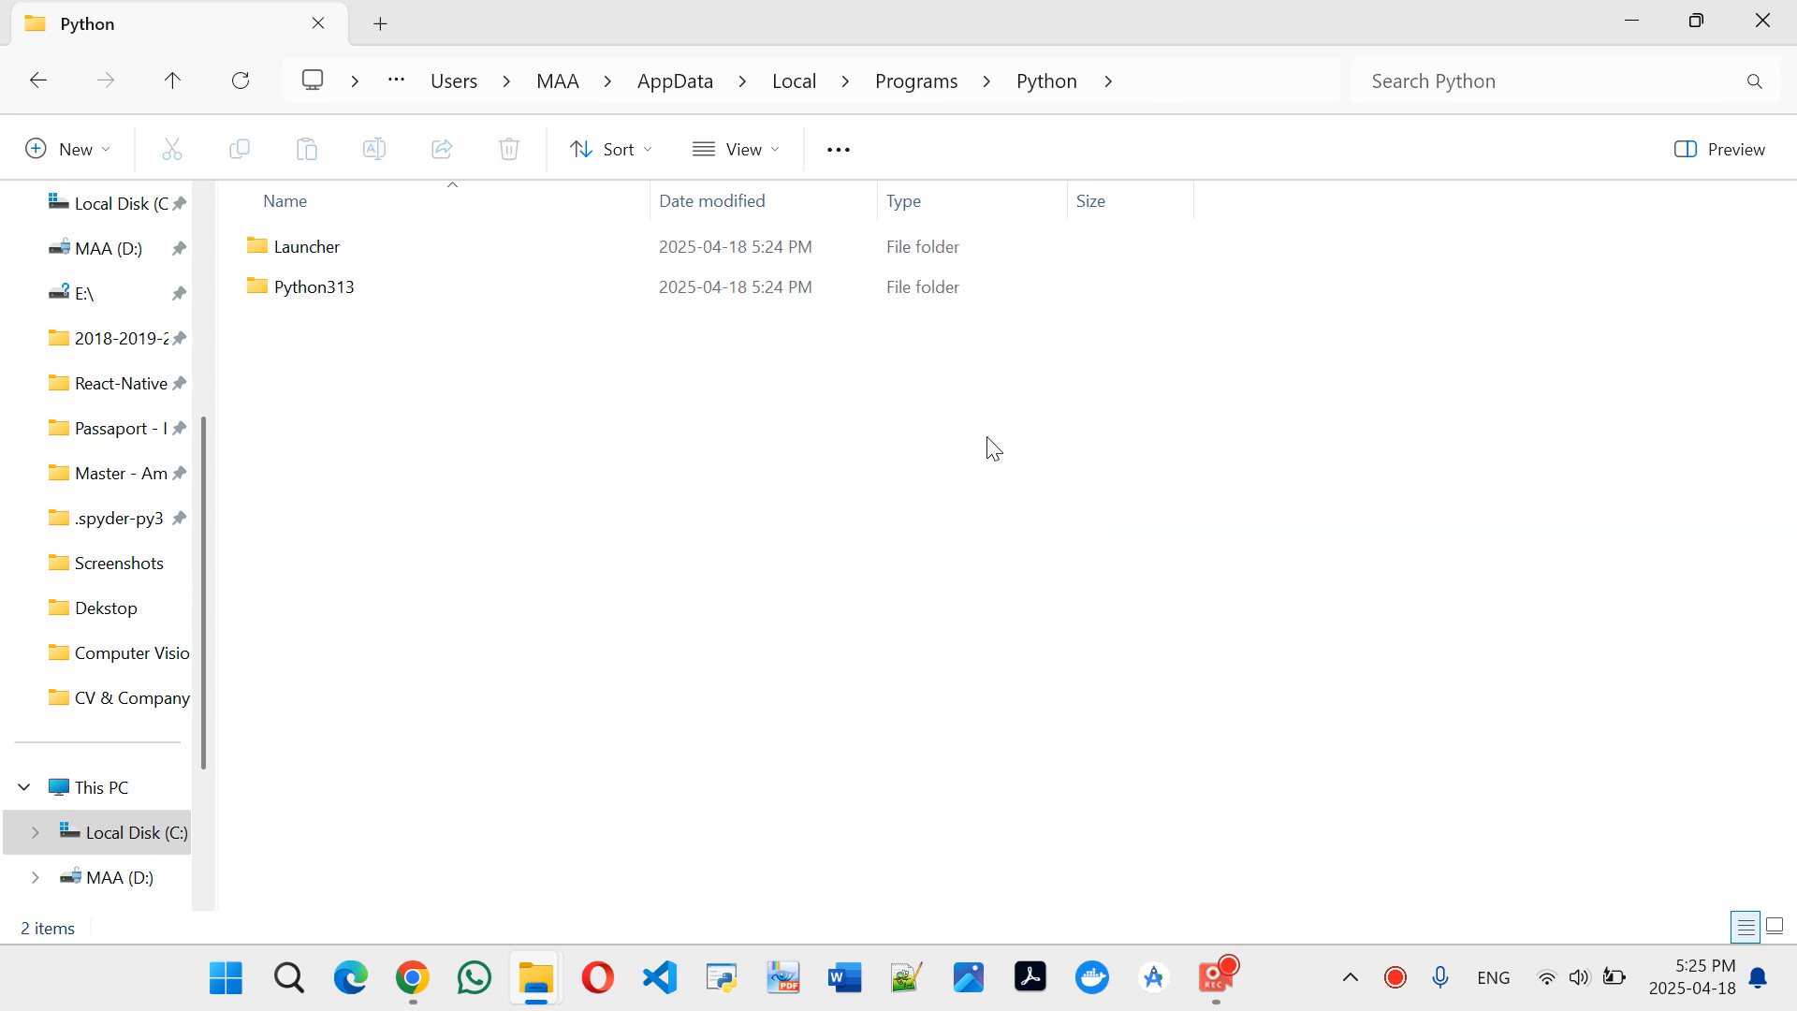
# Minimize the File Explorer and browser windows and start a Command Prompt
pyautogui.click(1633, 19)
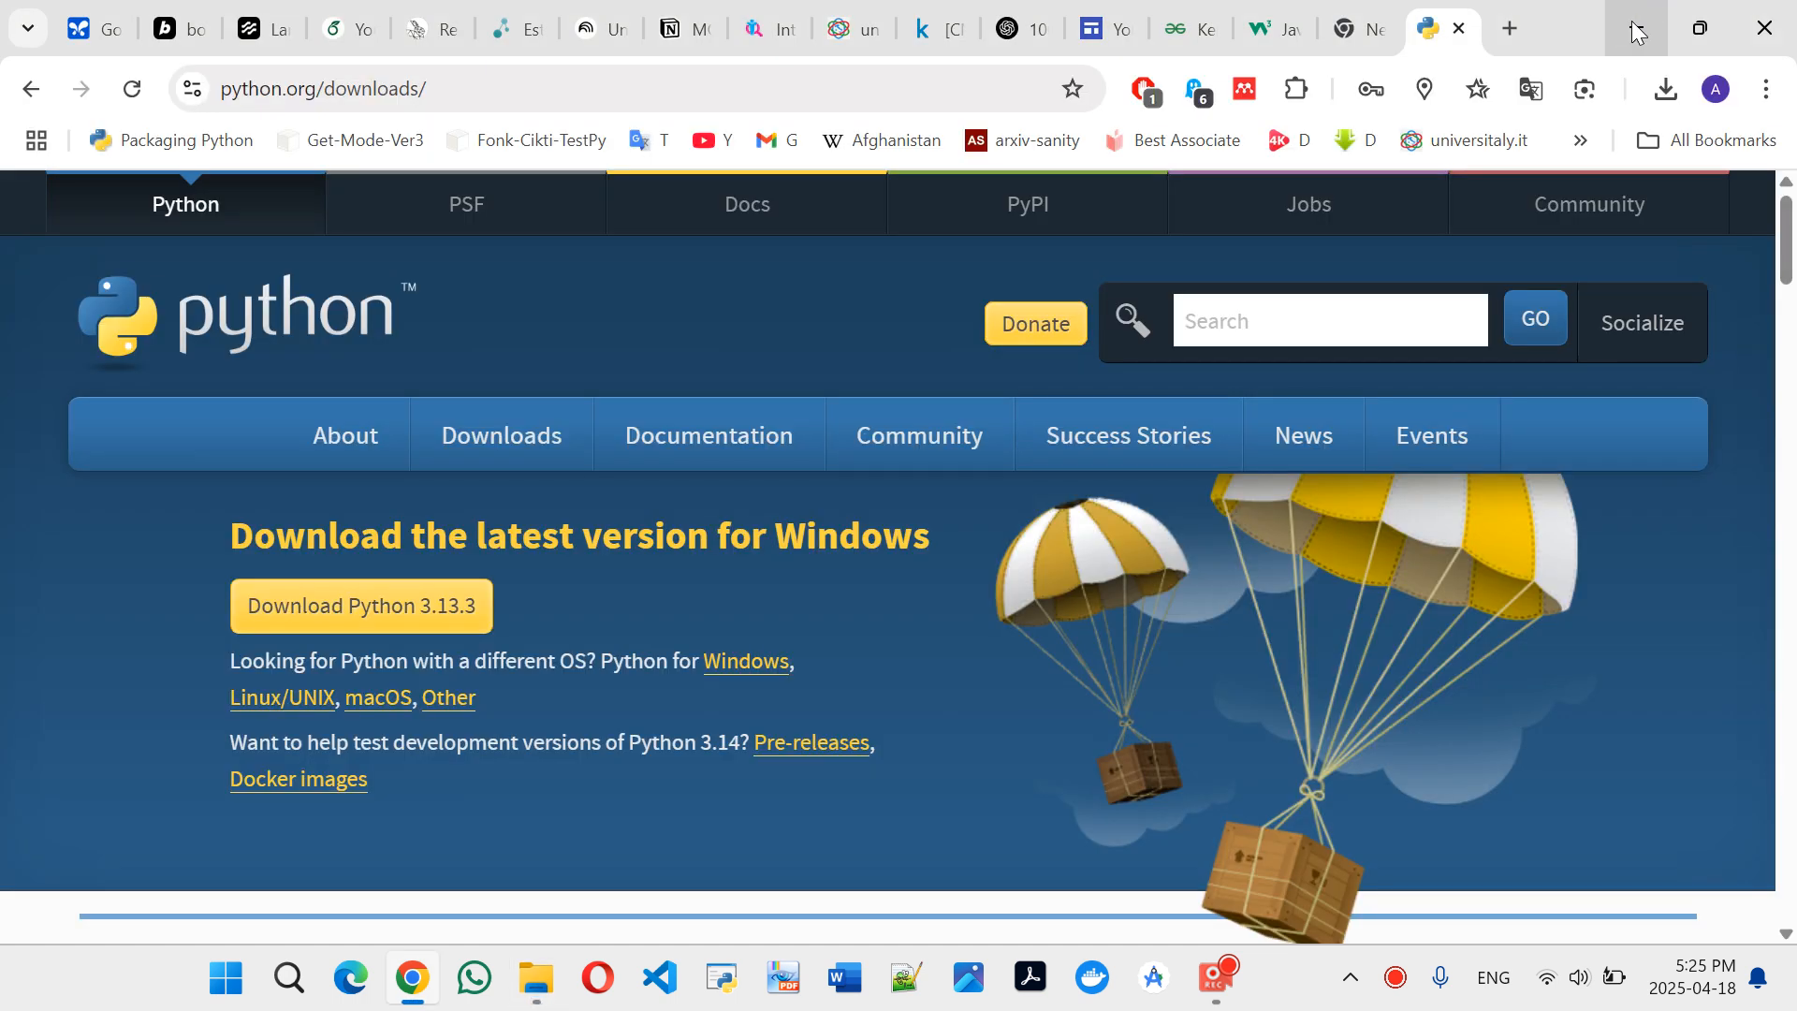
pyautogui.click(1632, 21)
pyautogui.click(1631, 21)
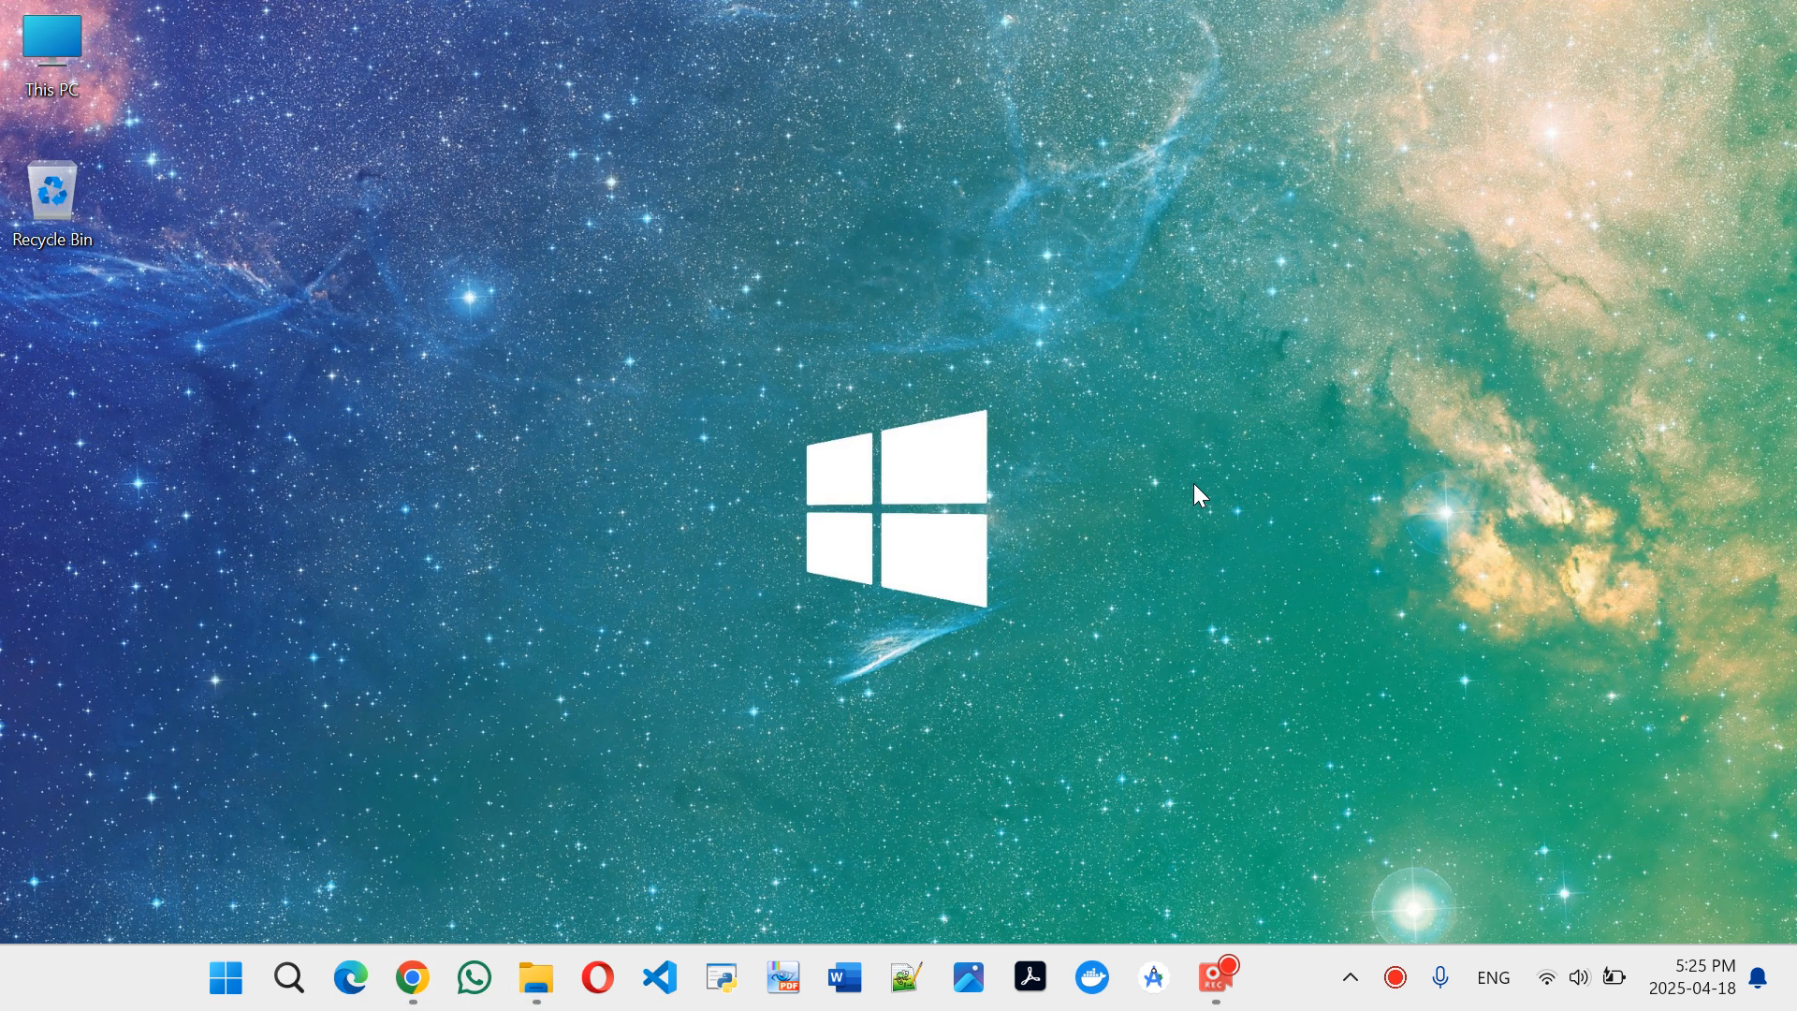
pyautogui.press('super')
pyautogui.write('cmd')
pyautogui.press('Return')
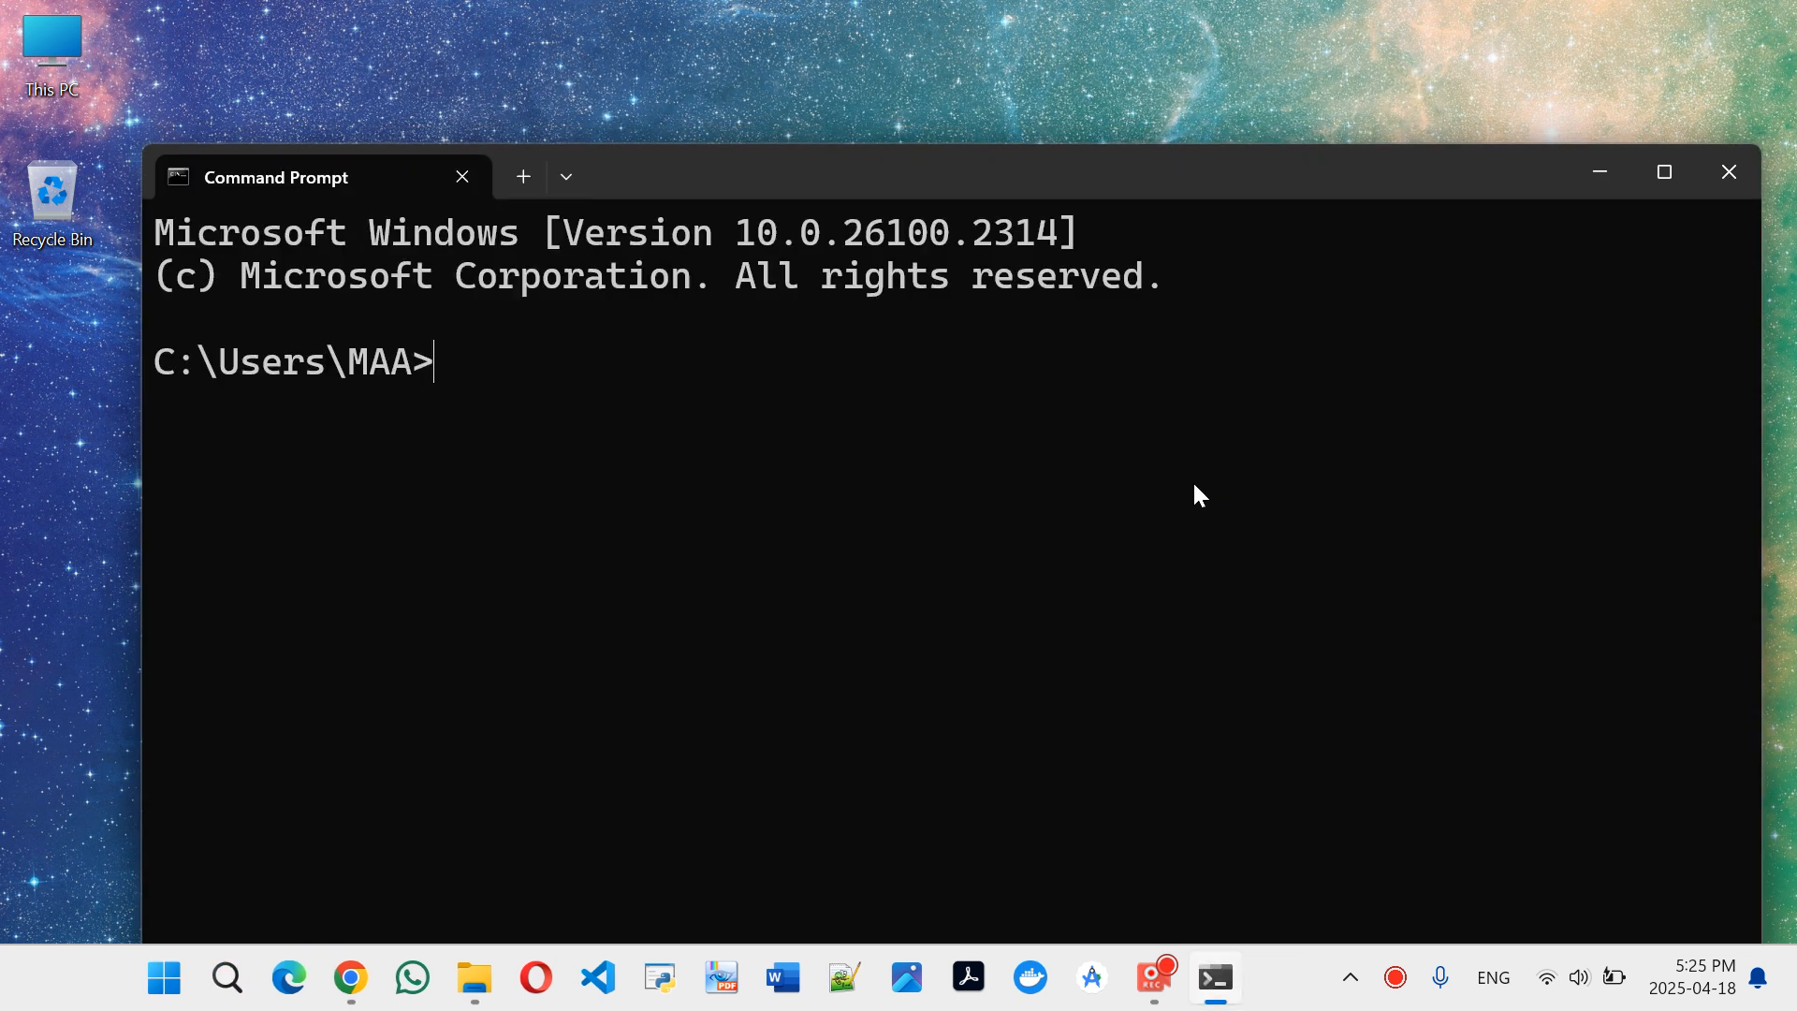
# Check the installed Python version with python --version, highlight the output and close the Command Prompt
pyautogui.write('python -')
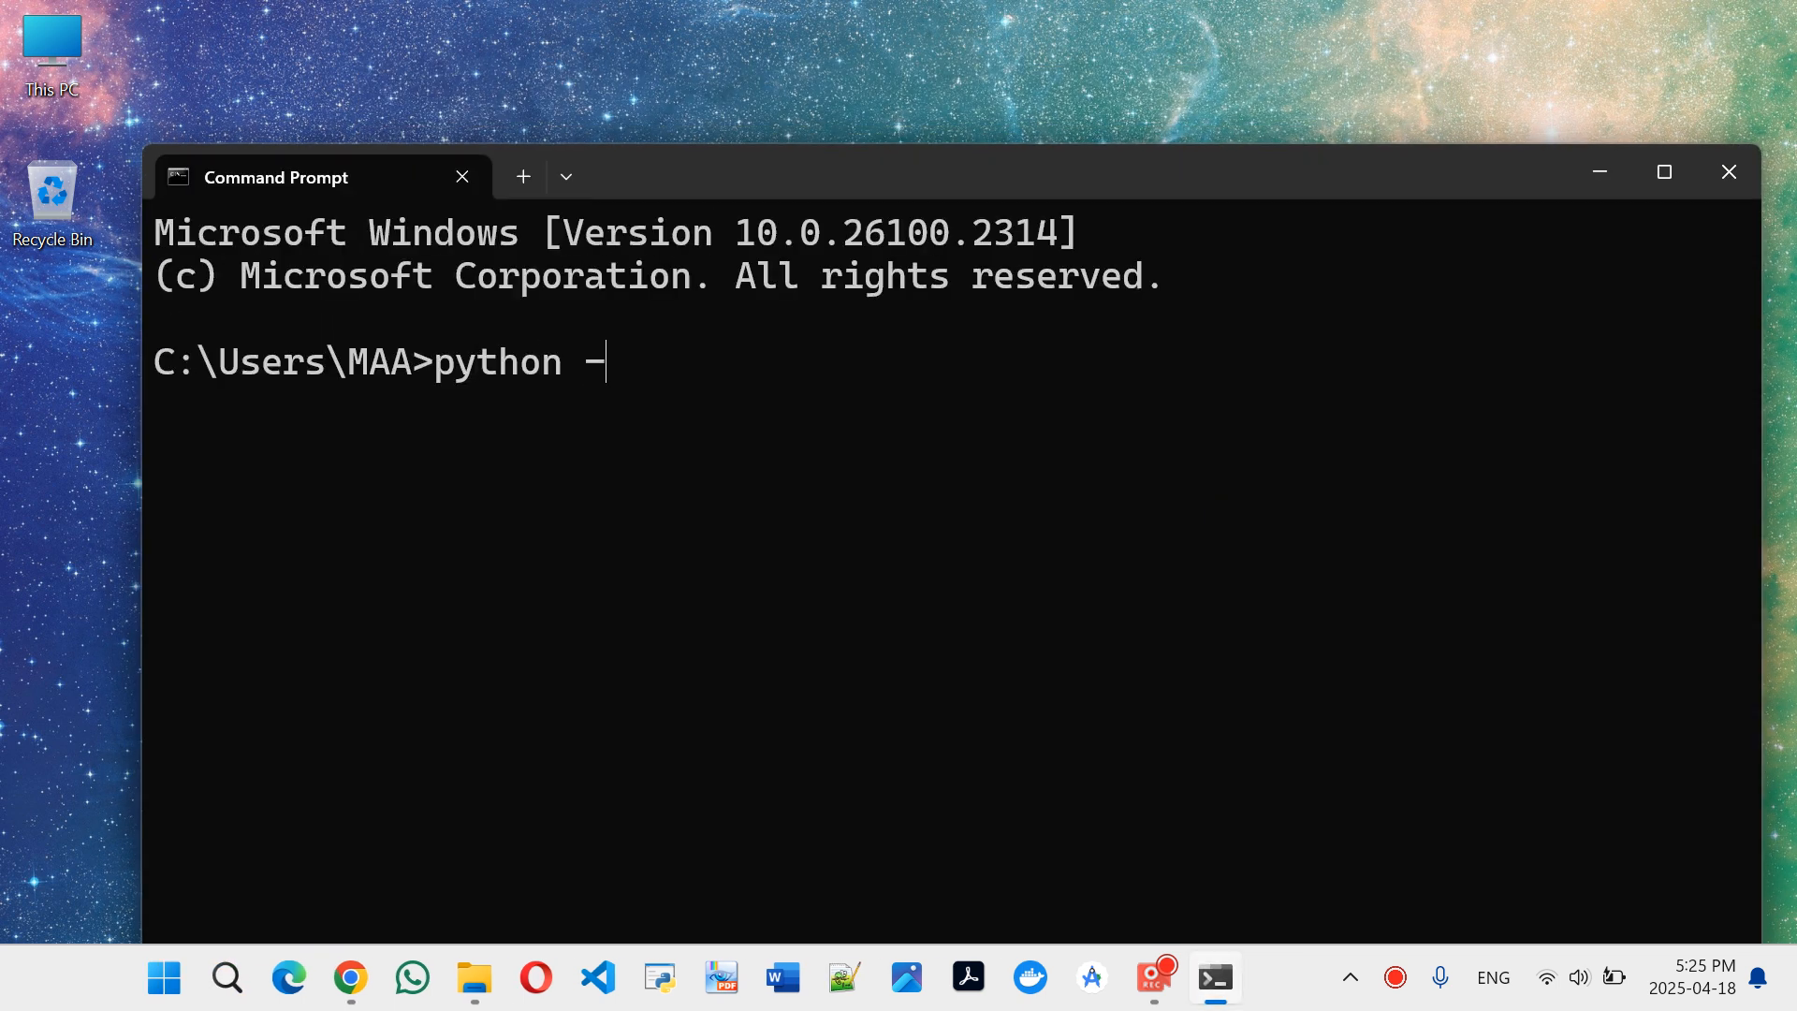
pyautogui.write('-version')
pyautogui.press('Return')
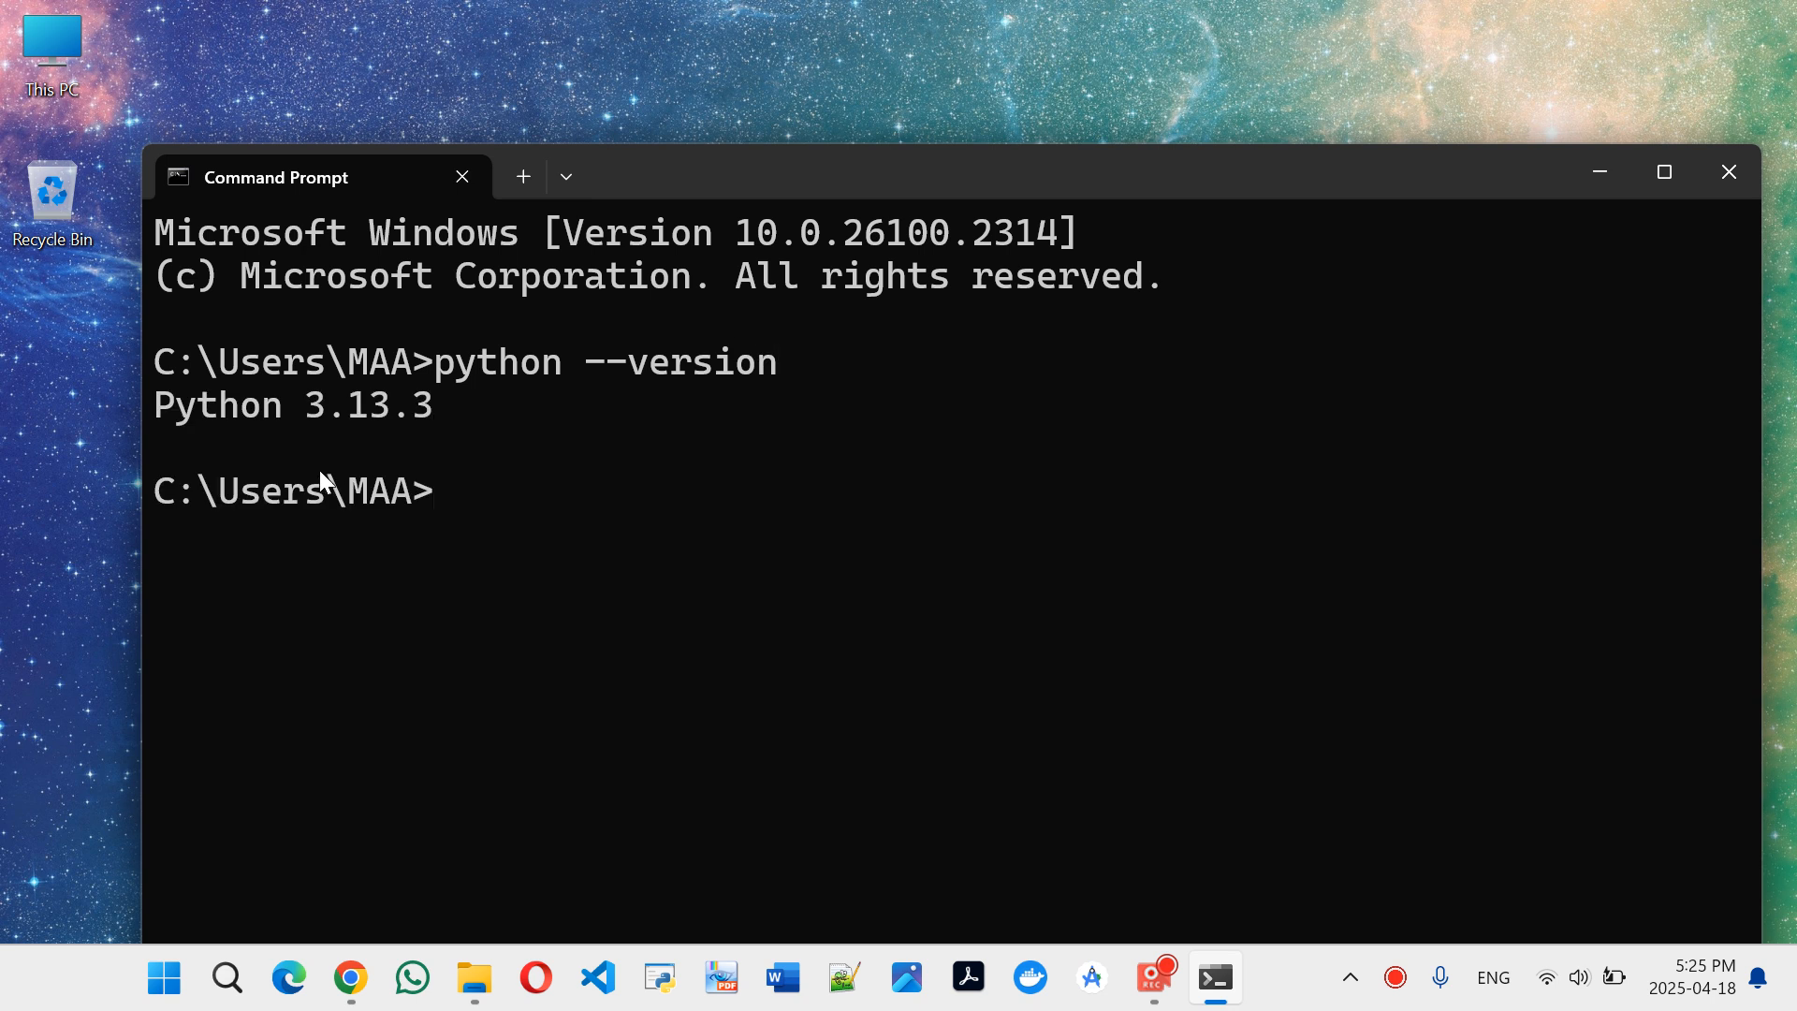
pyautogui.moveTo(435, 403); pyautogui.dragTo(154, 413)
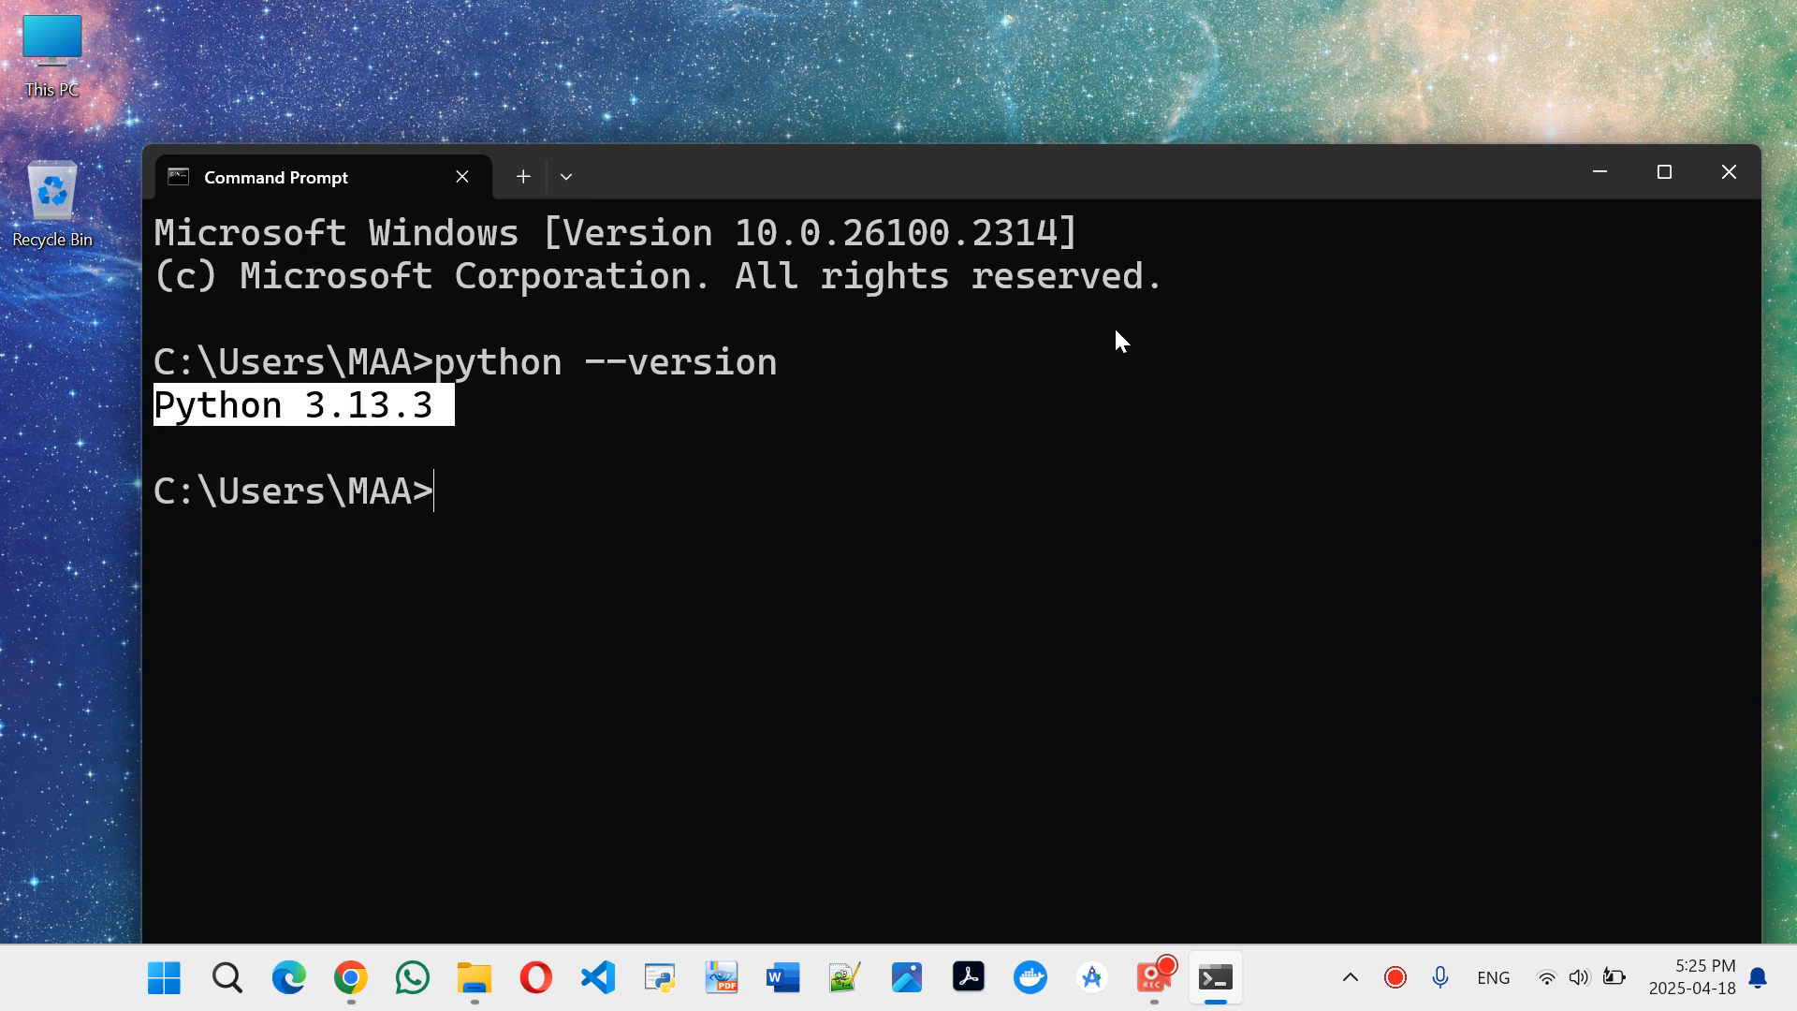
pyautogui.click(1720, 178)
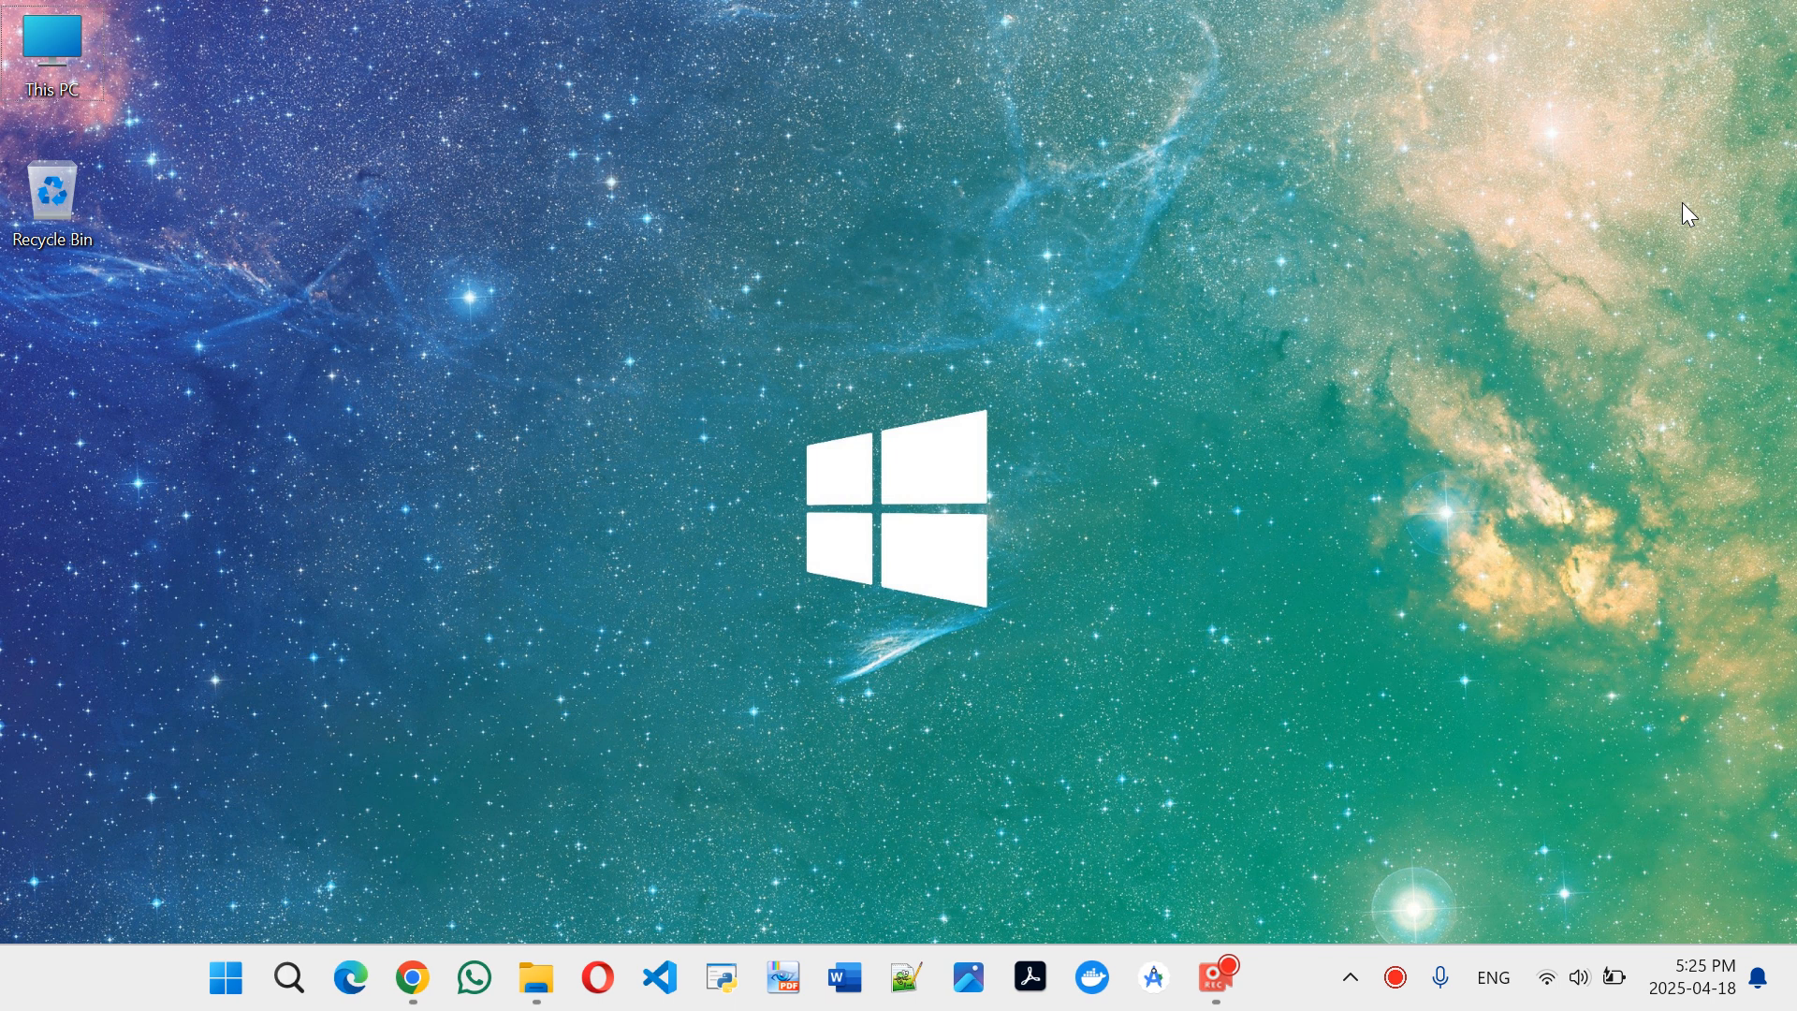
# Open the Environment Variables from the system properties and examine the entries of the system Path variable
pyautogui.press('super')
pyautogui.write('env')
pyautogui.press('Return')
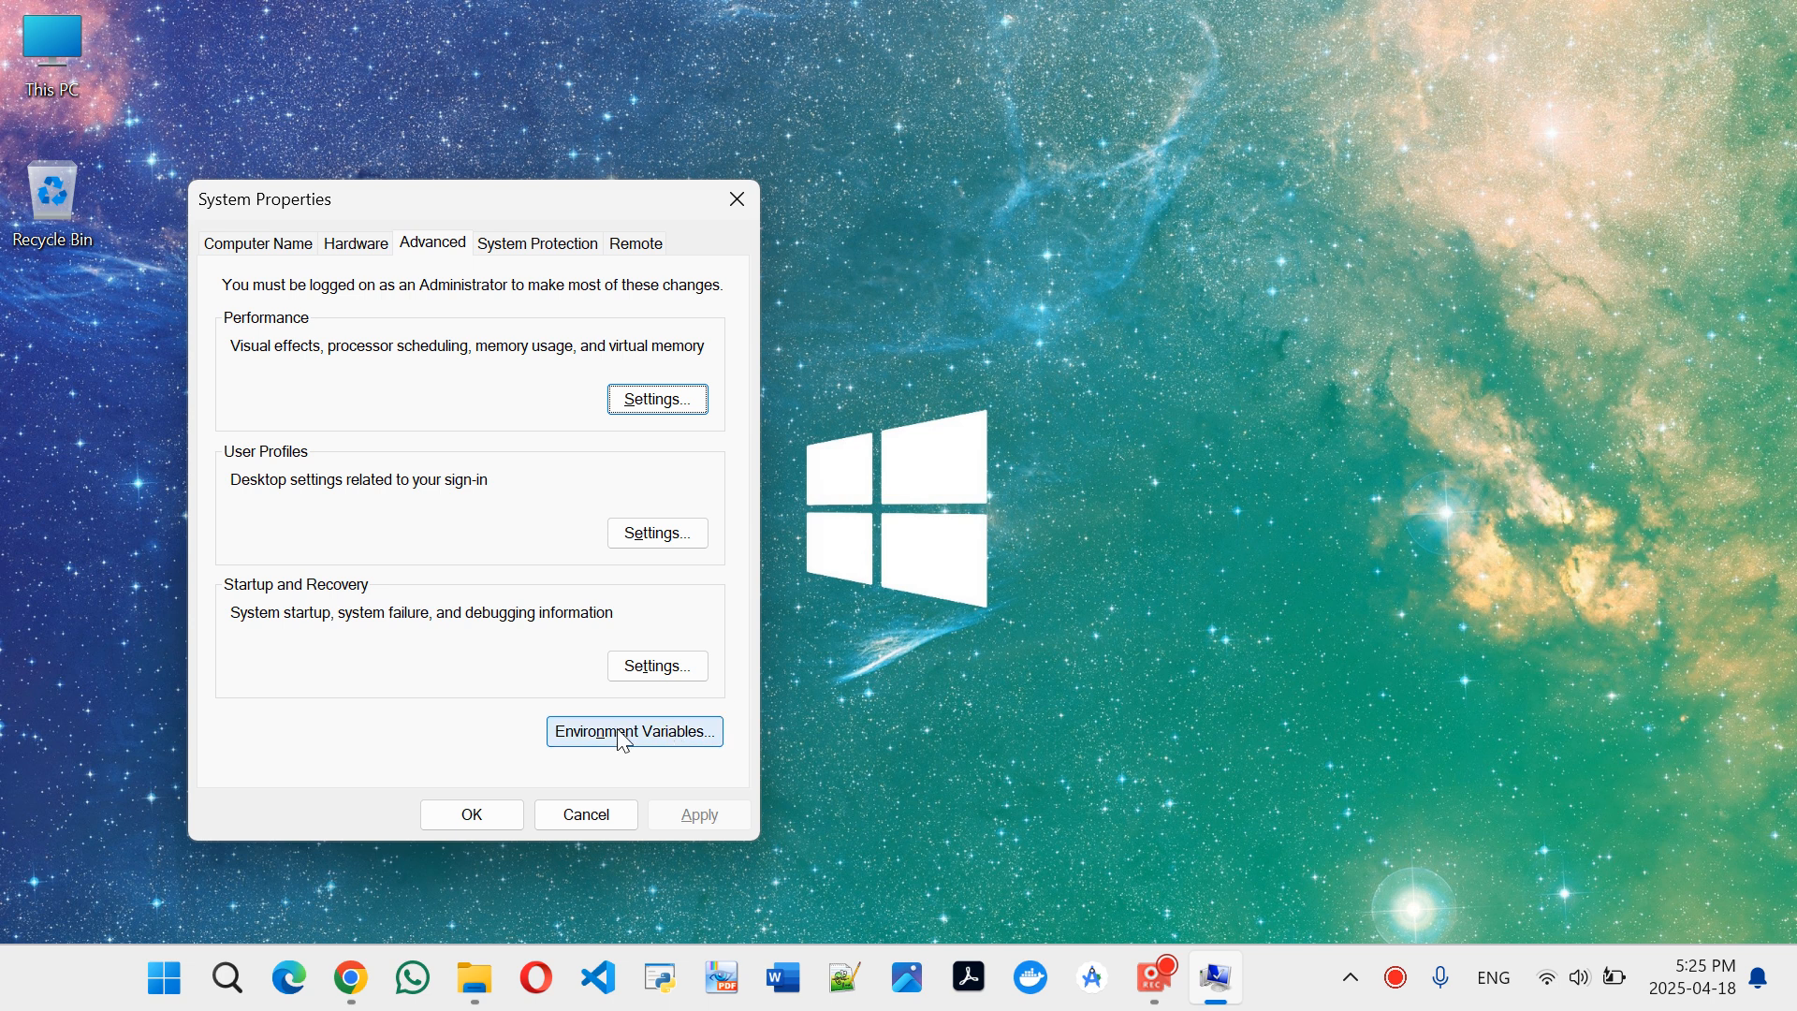
pyautogui.click(679, 742)
pyautogui.click(903, 716)
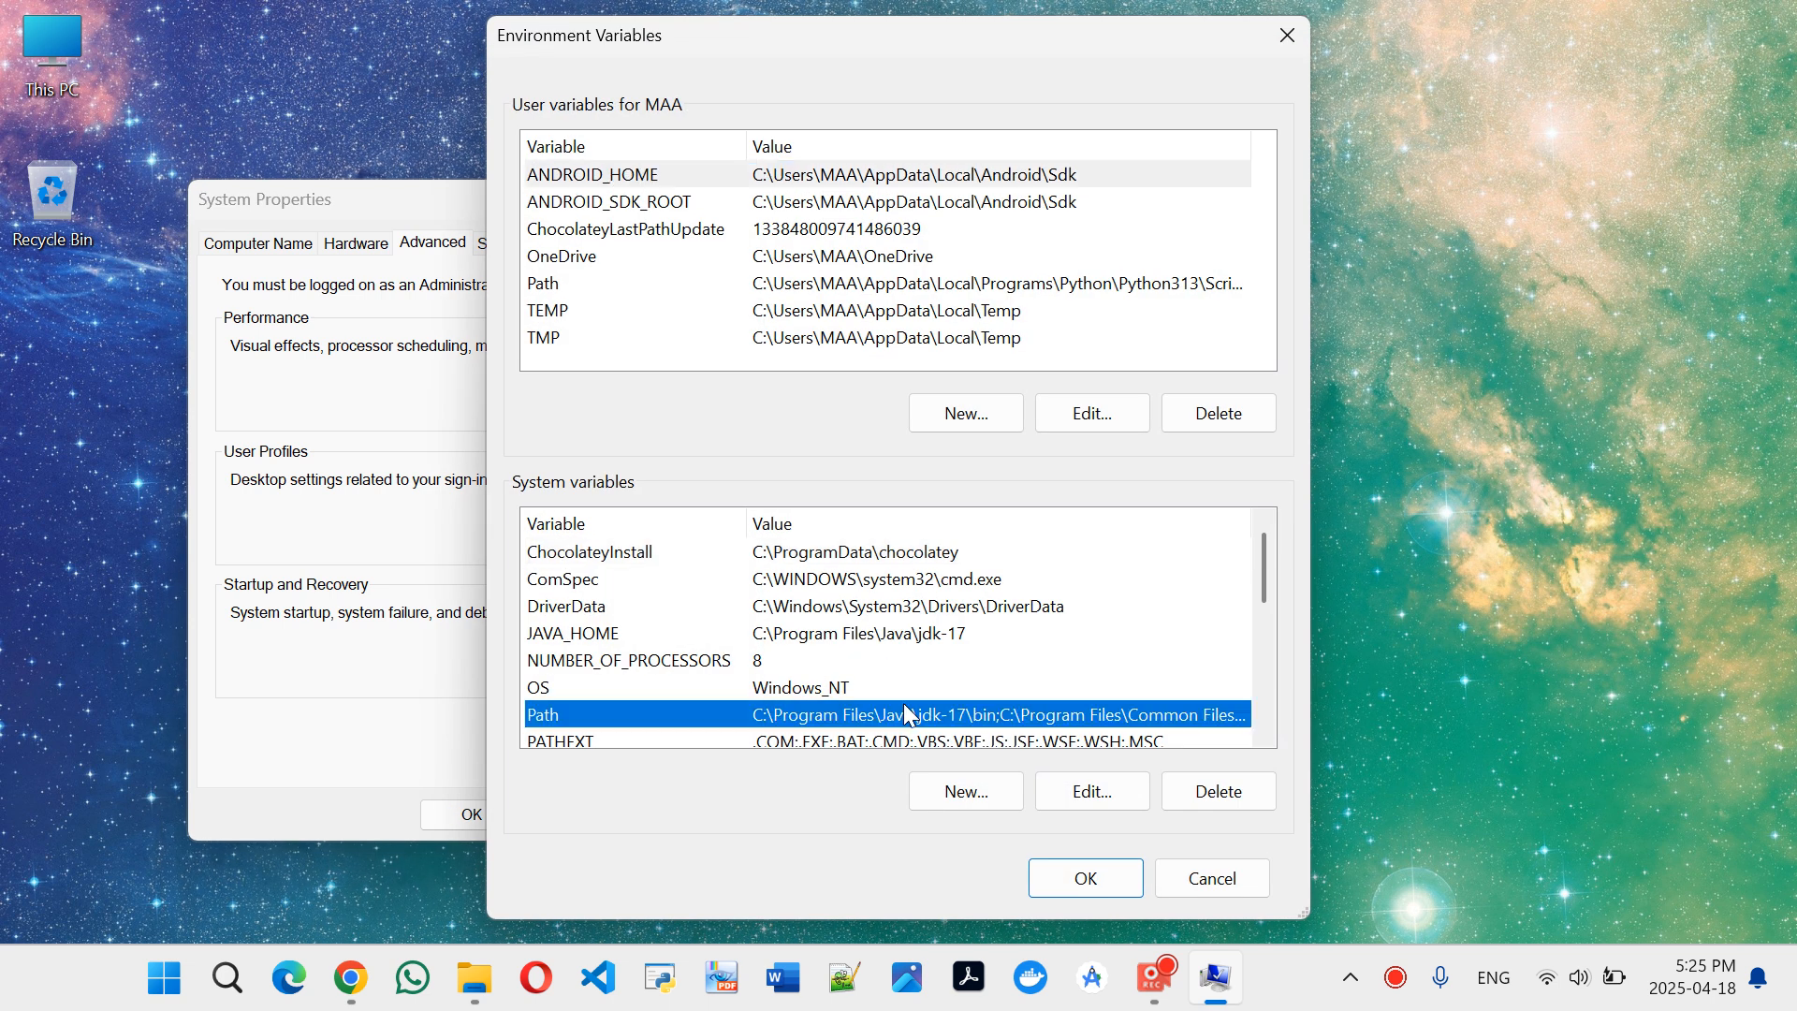
pyautogui.click(1087, 789)
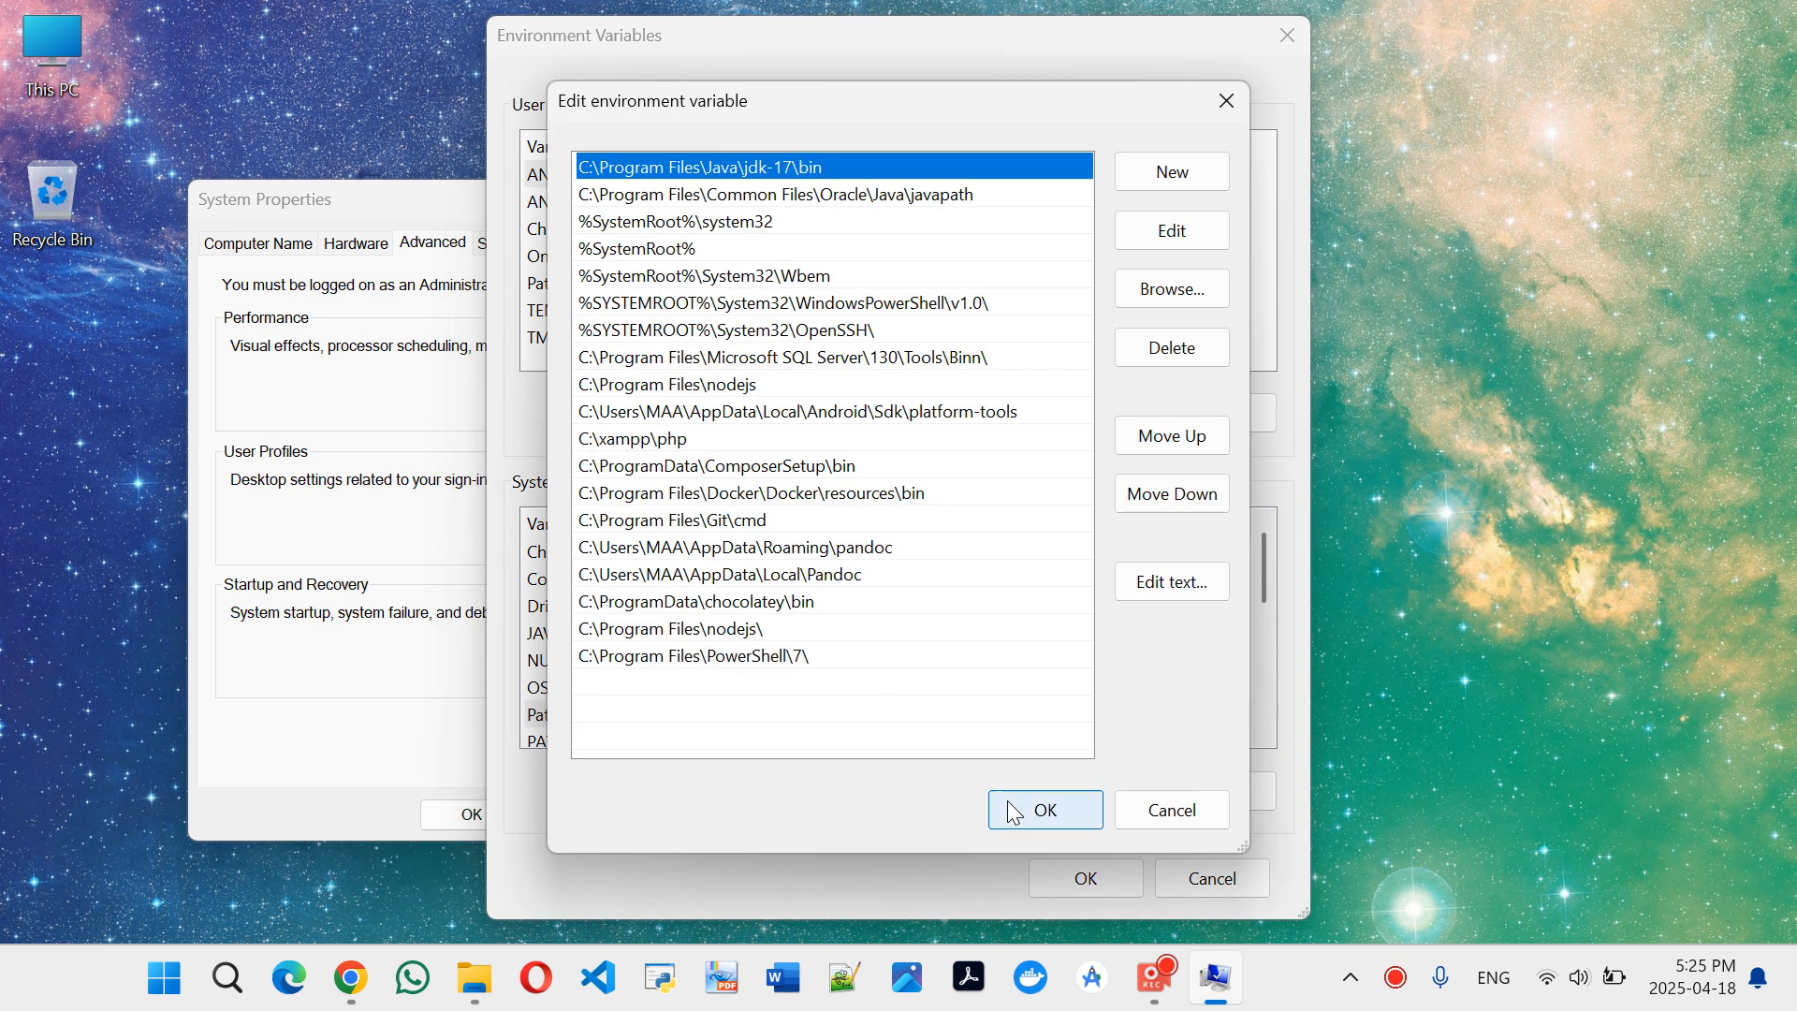
pyautogui.click(1014, 810)
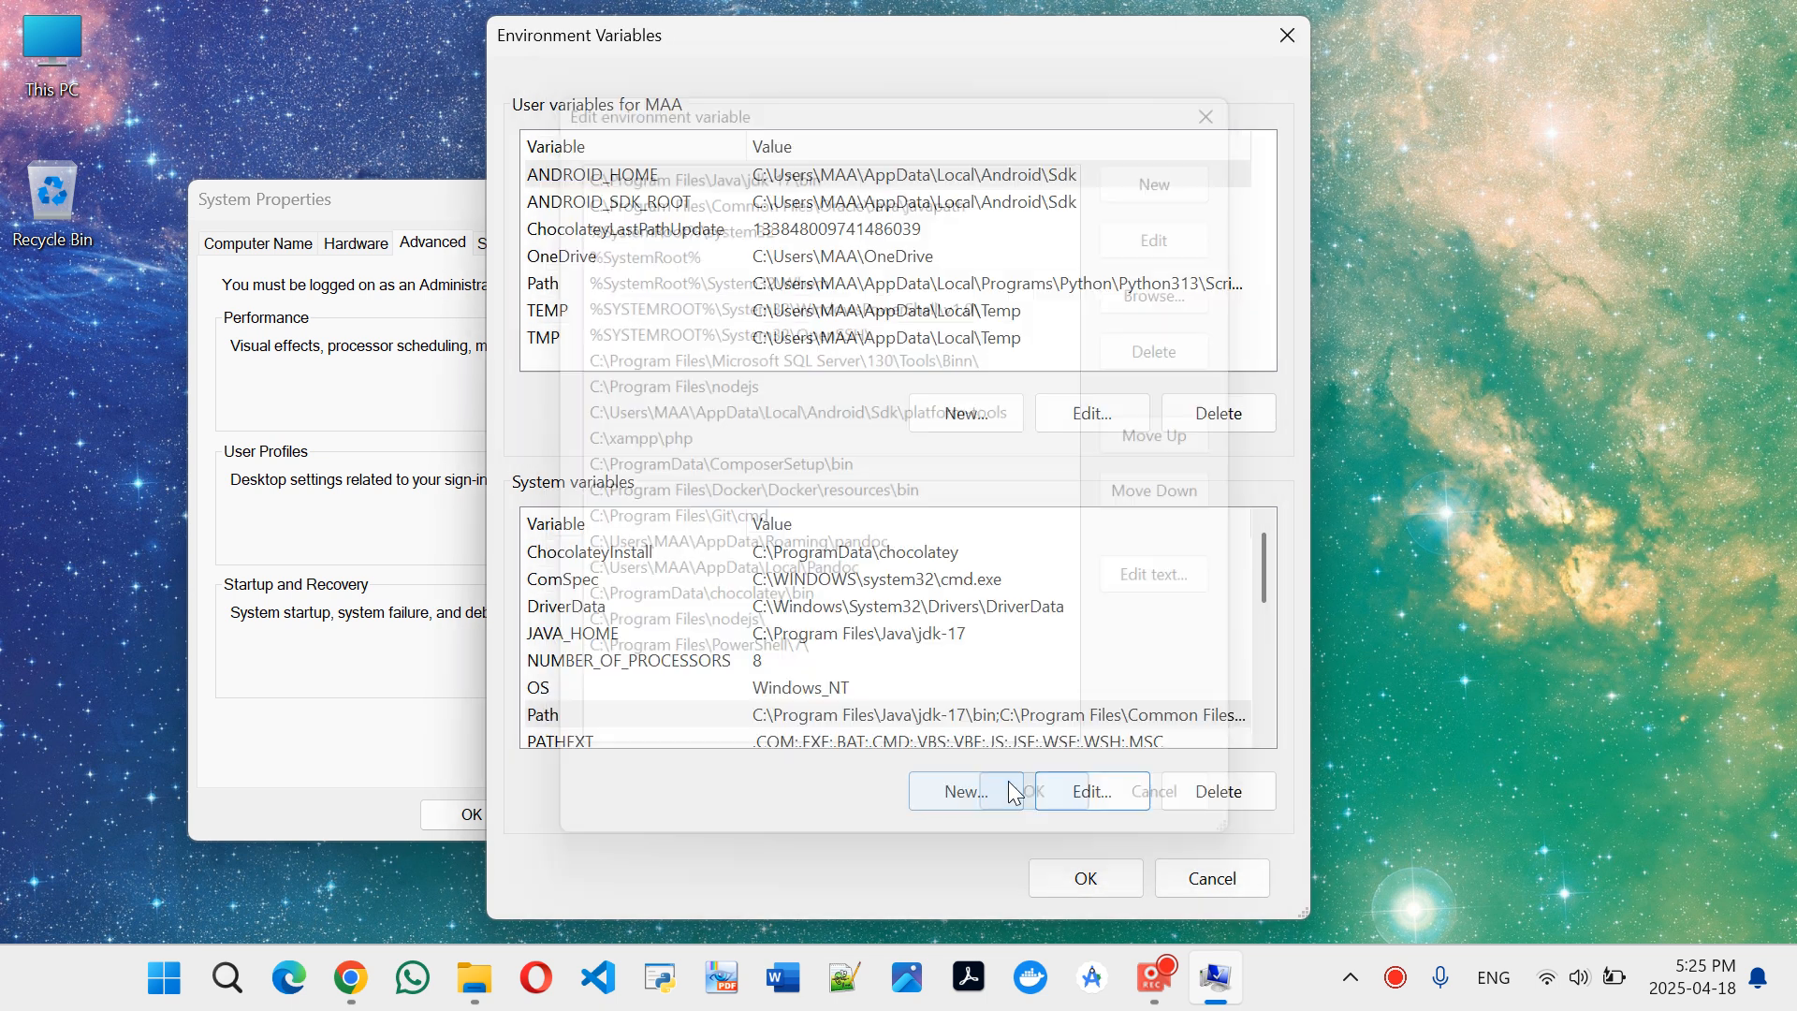
# Examine the entries of the user Path variable and close its editor
pyautogui.click(954, 284)
pyautogui.click(1092, 413)
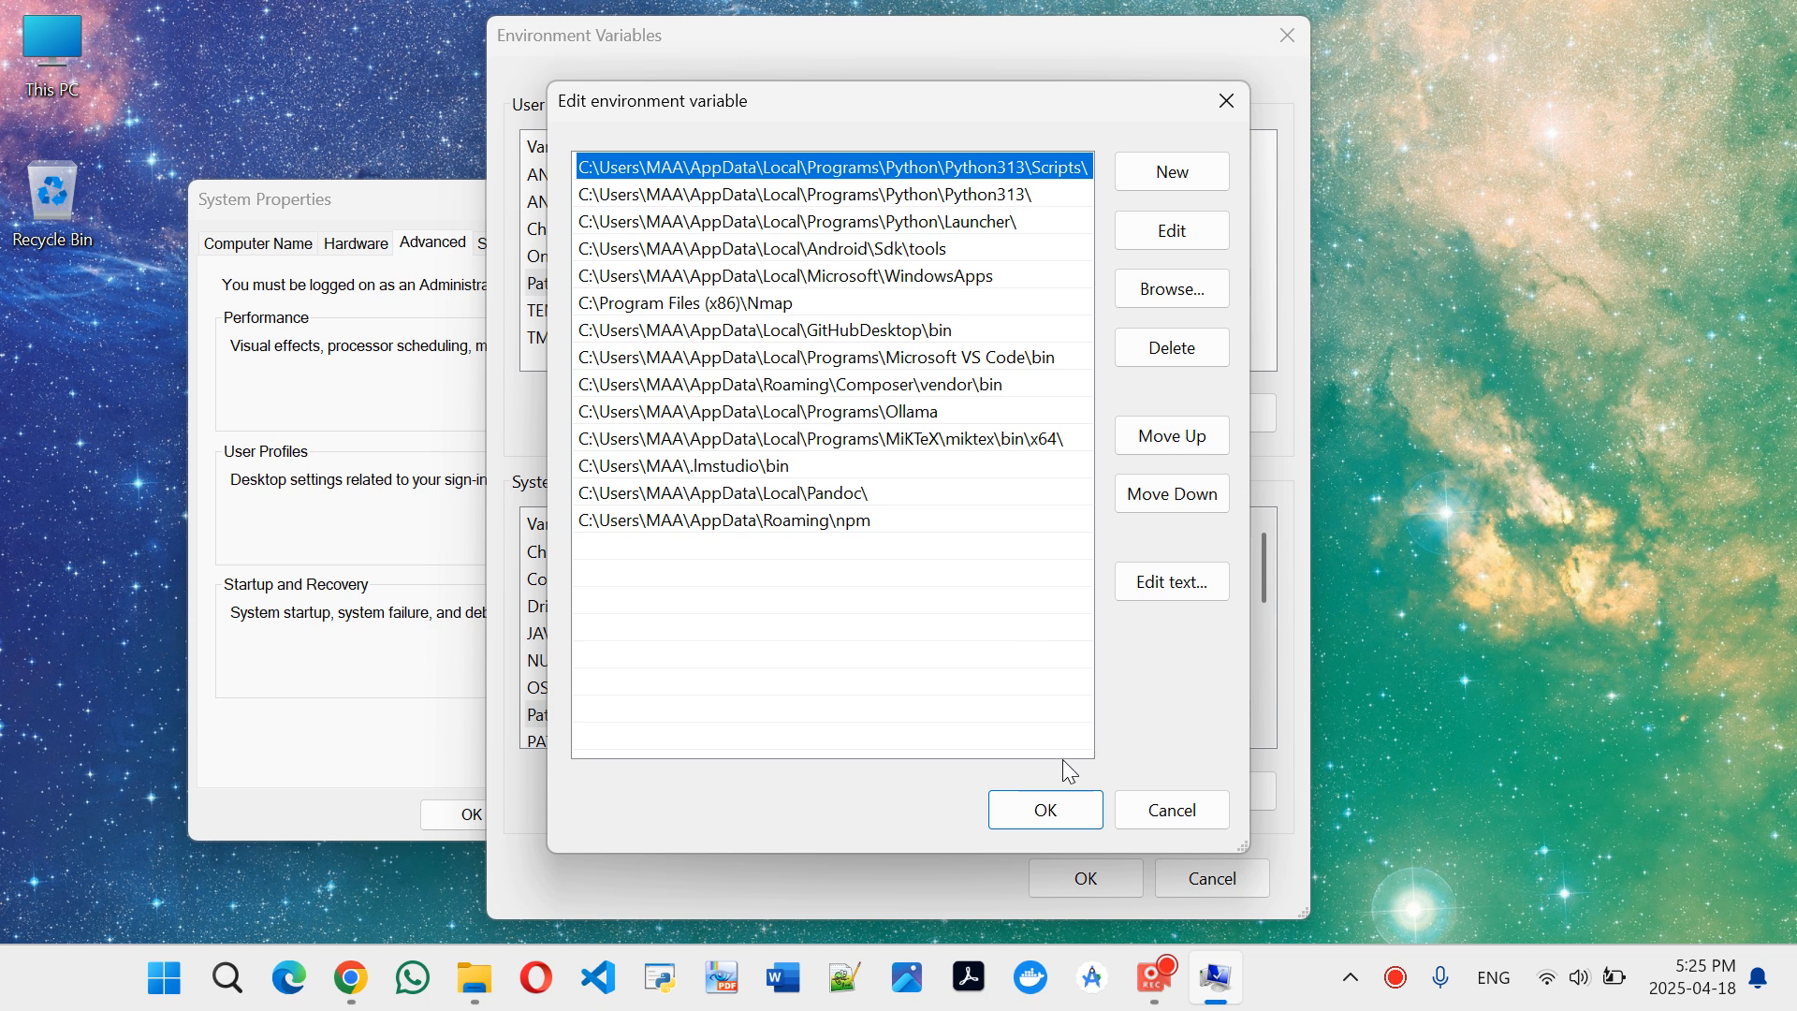
pyautogui.click(1039, 807)
# Switch to File Explorer to look at the Launcher folder inside Python, and return to the Environment Variables
pyautogui.click(962, 716)
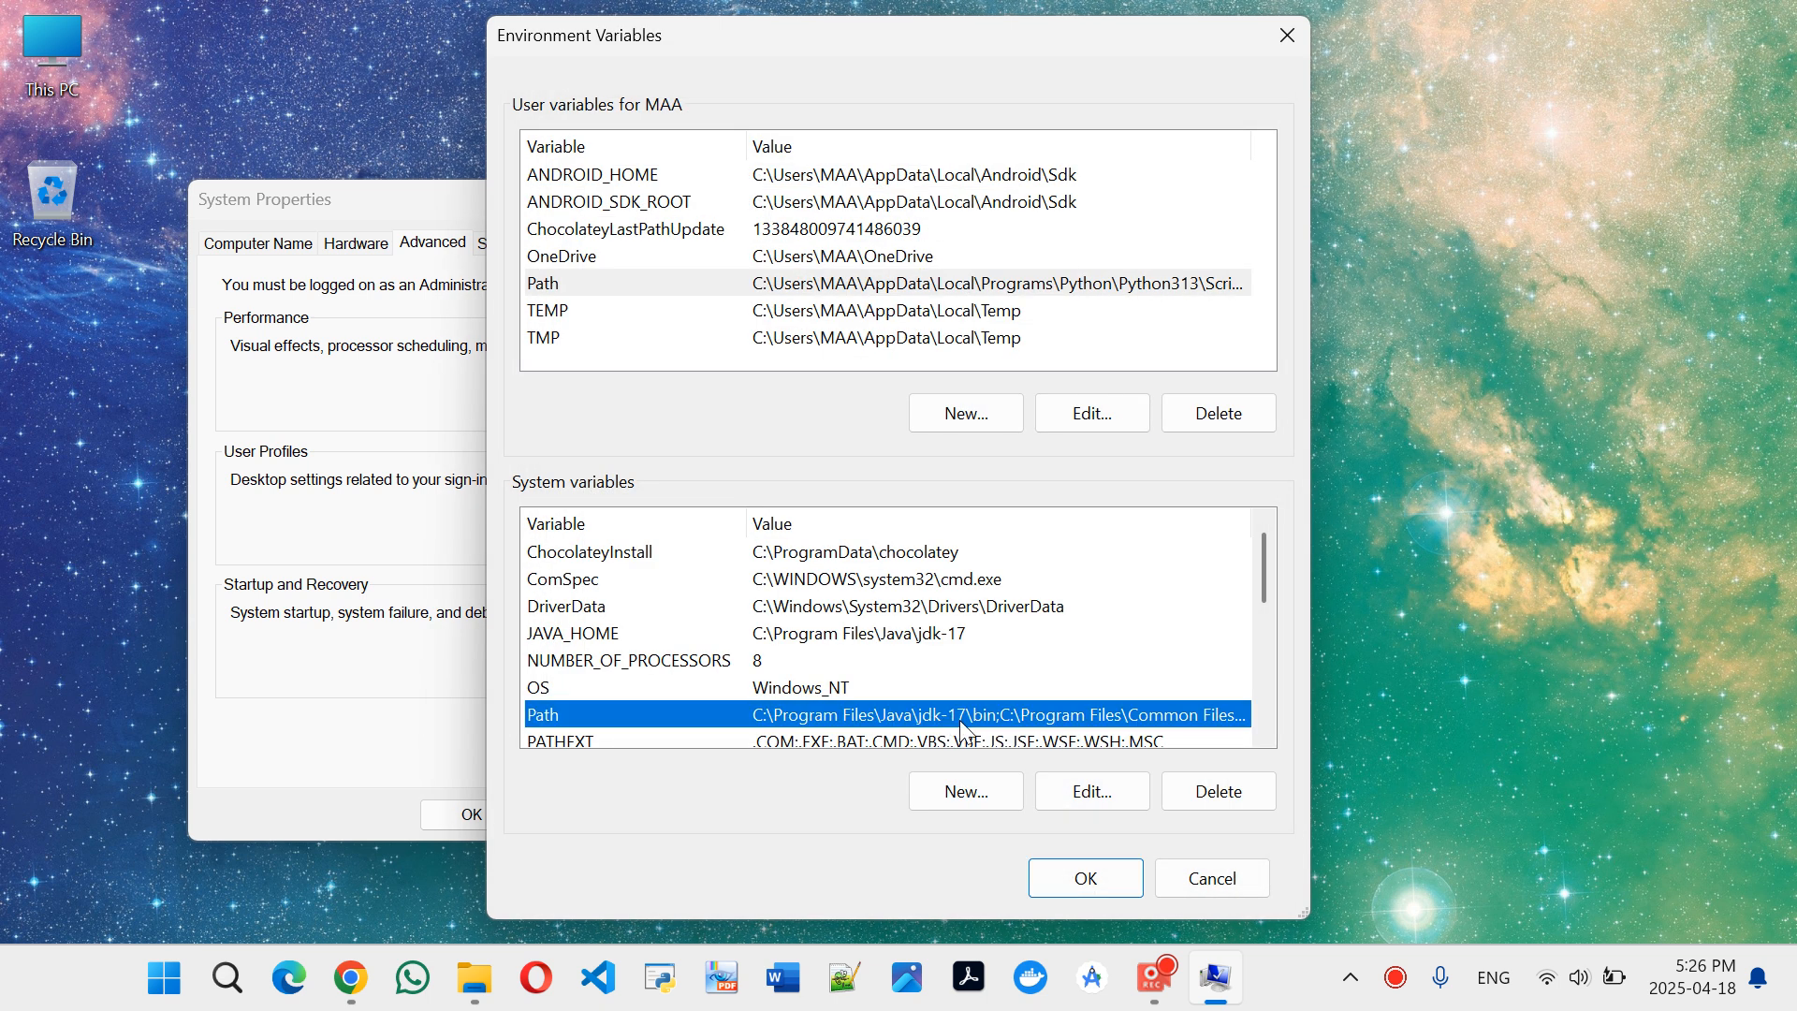
pyautogui.hotkey('alt', 'Tab')
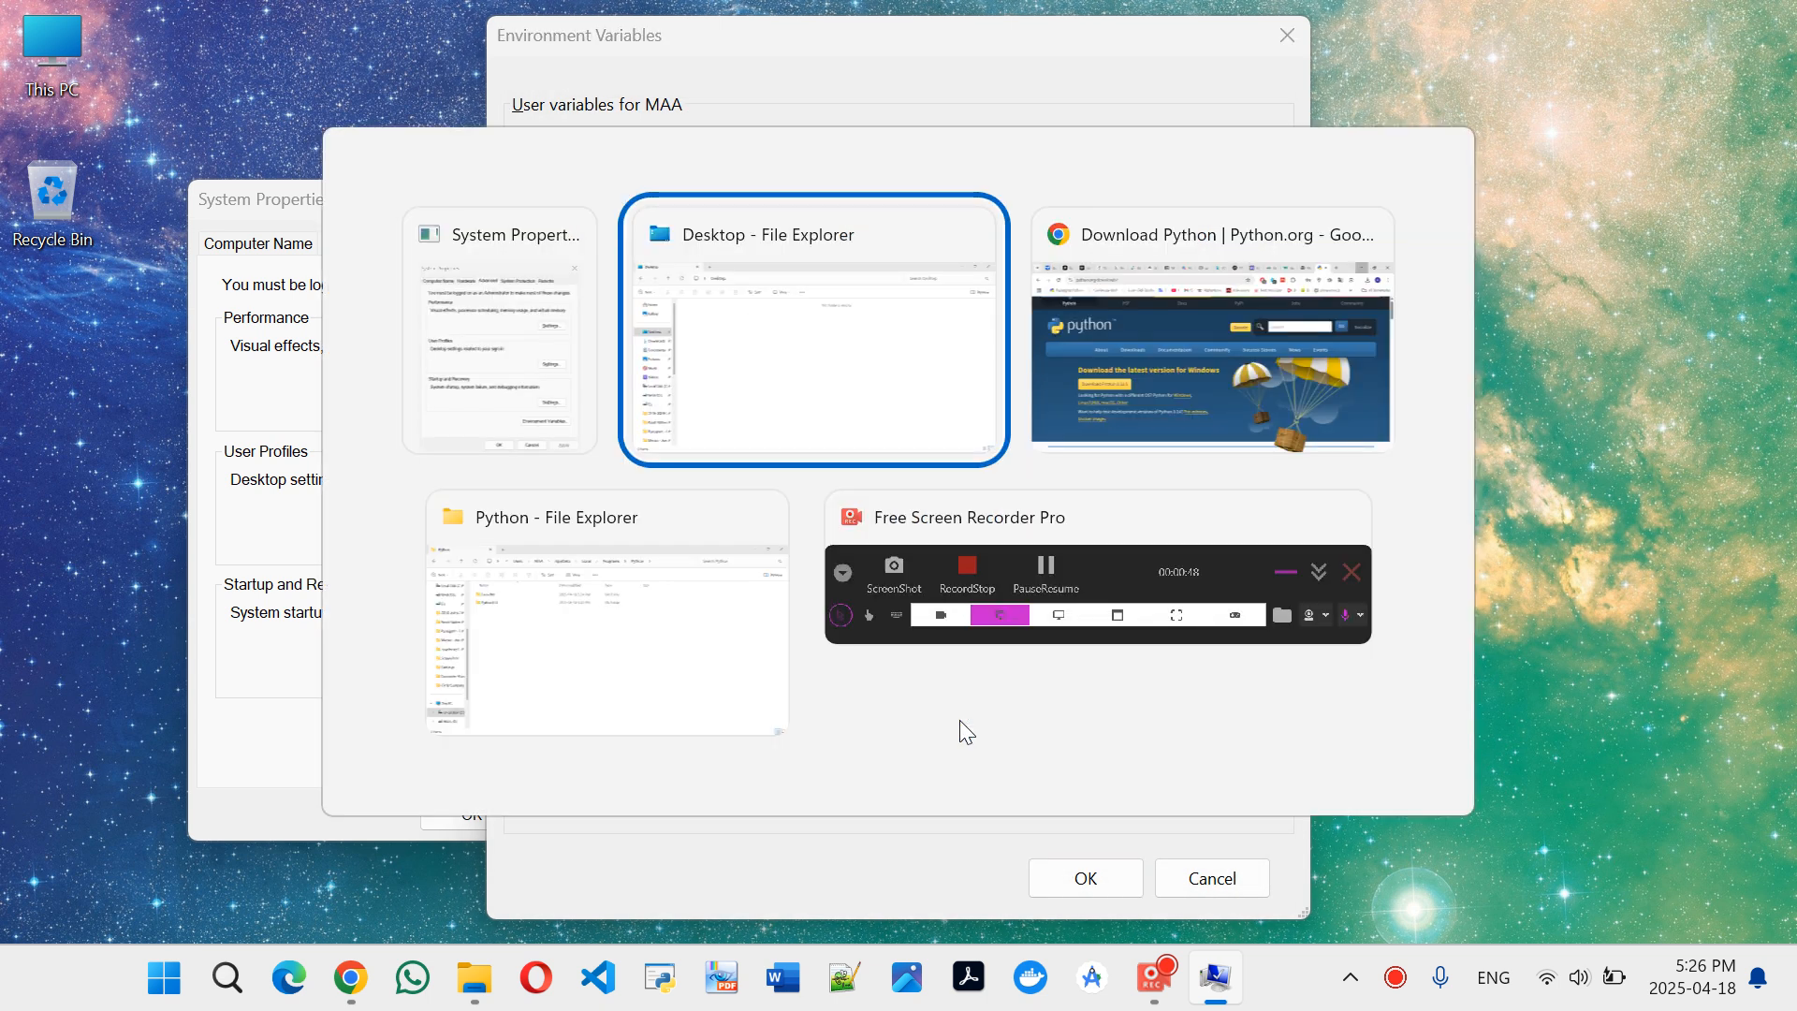
pyautogui.hotkey('alt', 'Tab')
pyautogui.hotkey('alt', 'Tab')
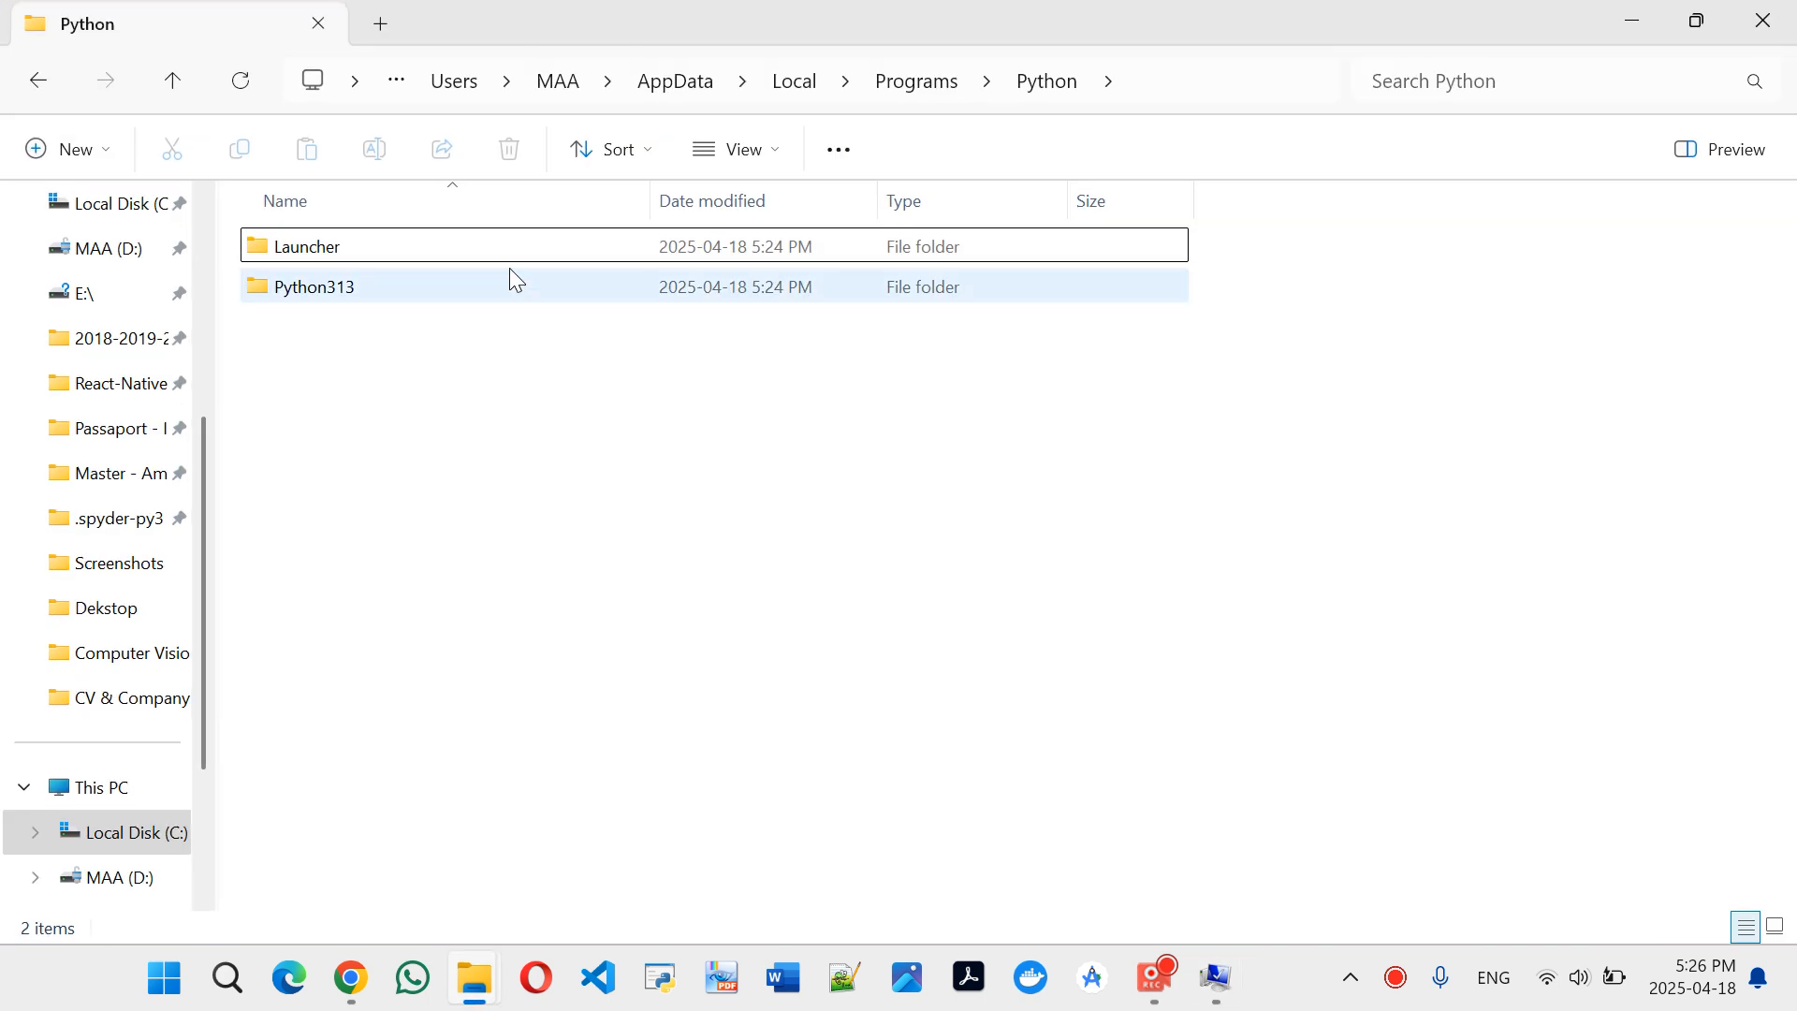
pyautogui.click(491, 249)
pyautogui.click(1216, 977)
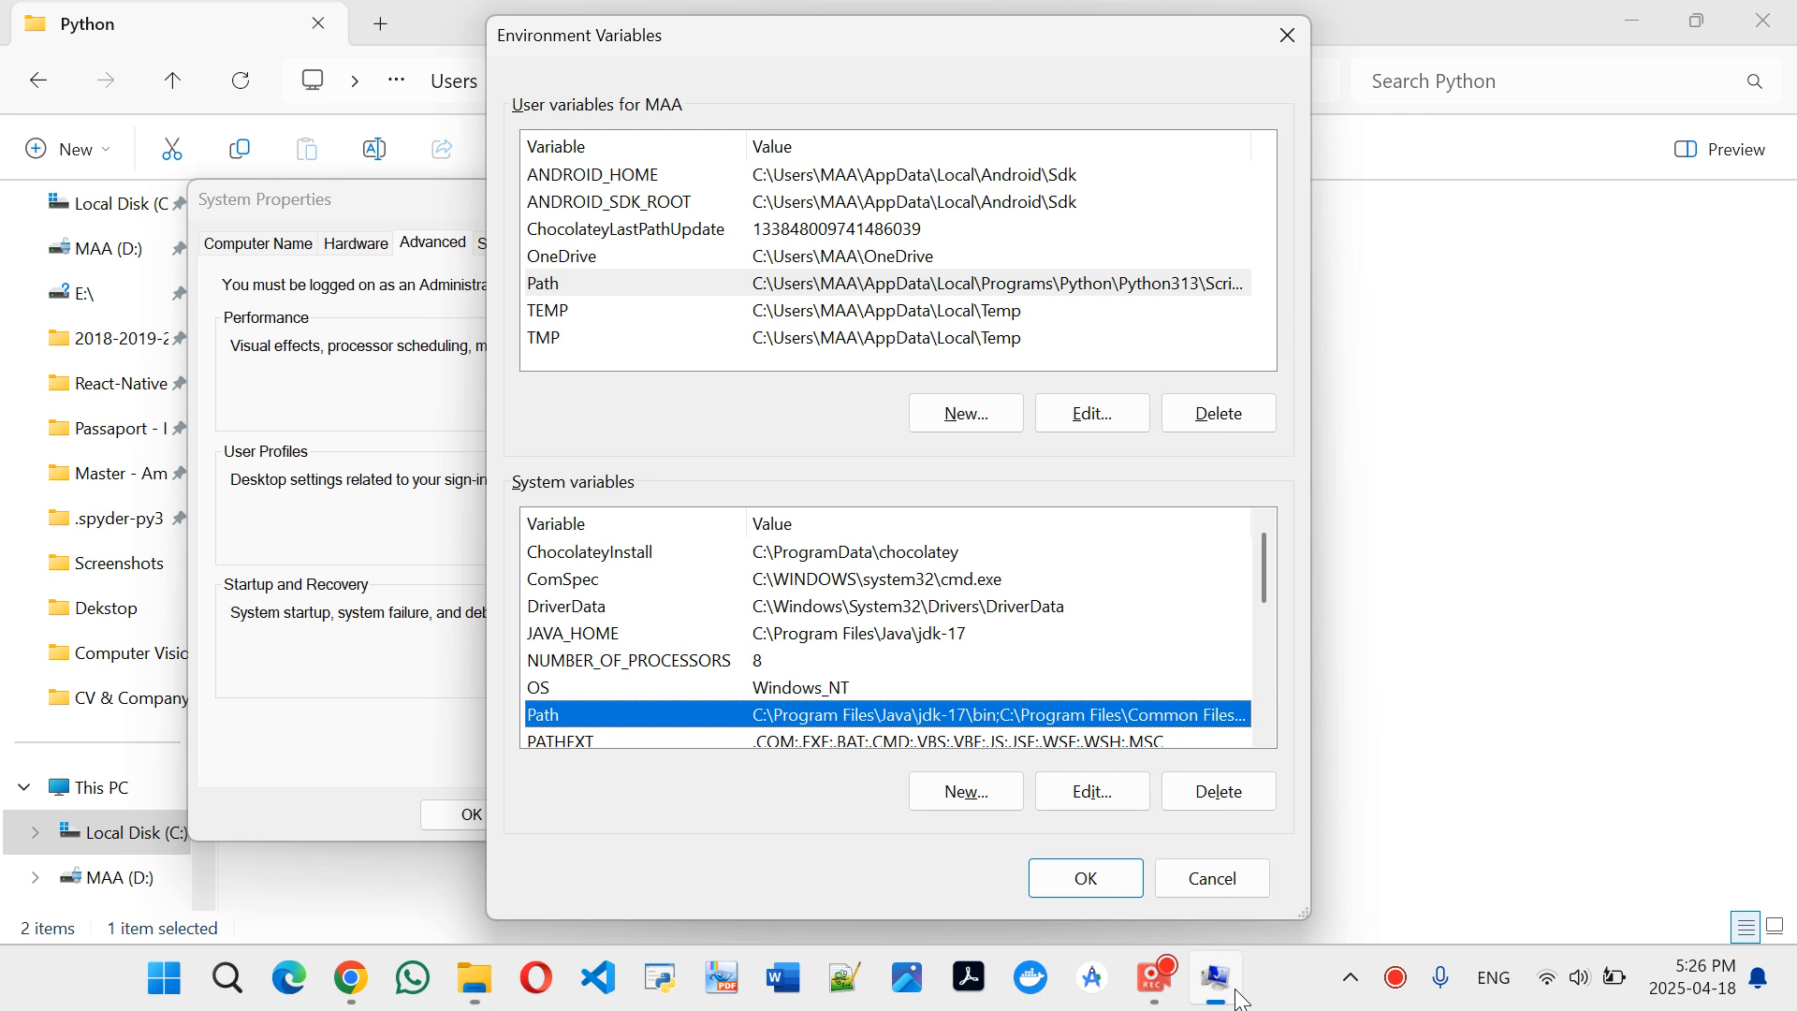
# Inspect the Launcher, Python313 and Python313\Scripts entries in the user Path variable and close its editor
pyautogui.click(1058, 283)
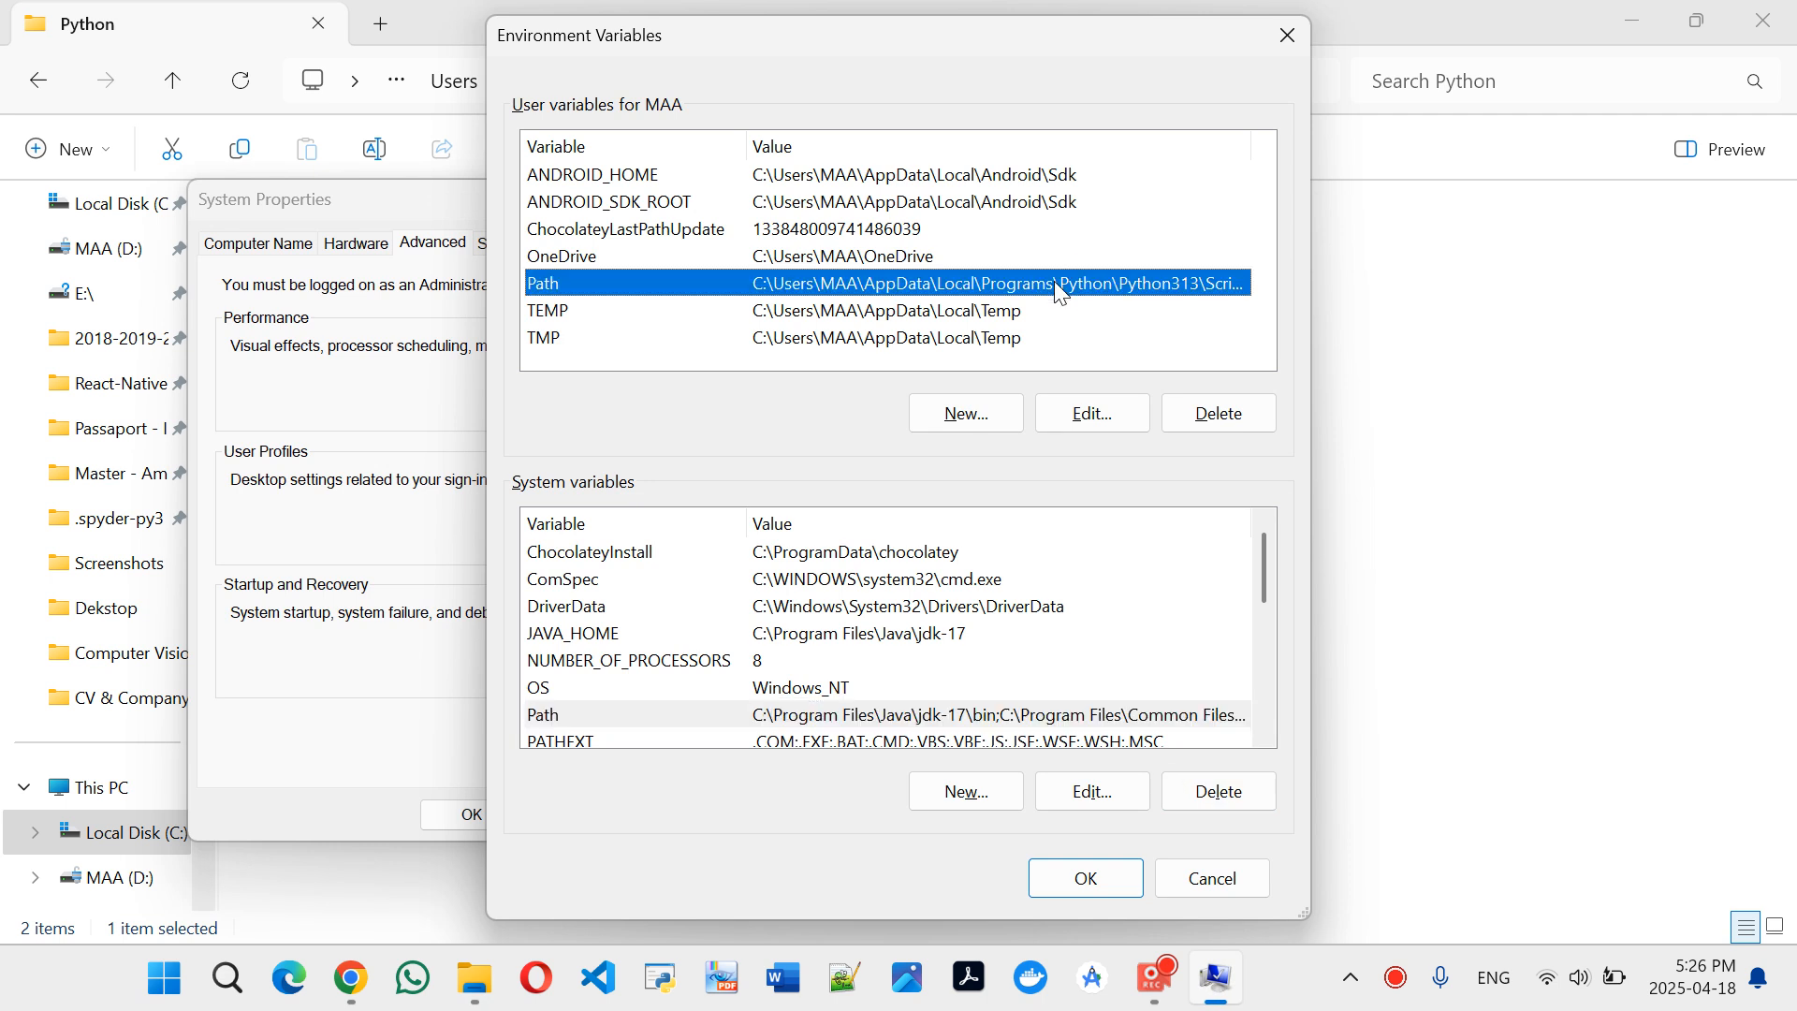
pyautogui.click(1114, 408)
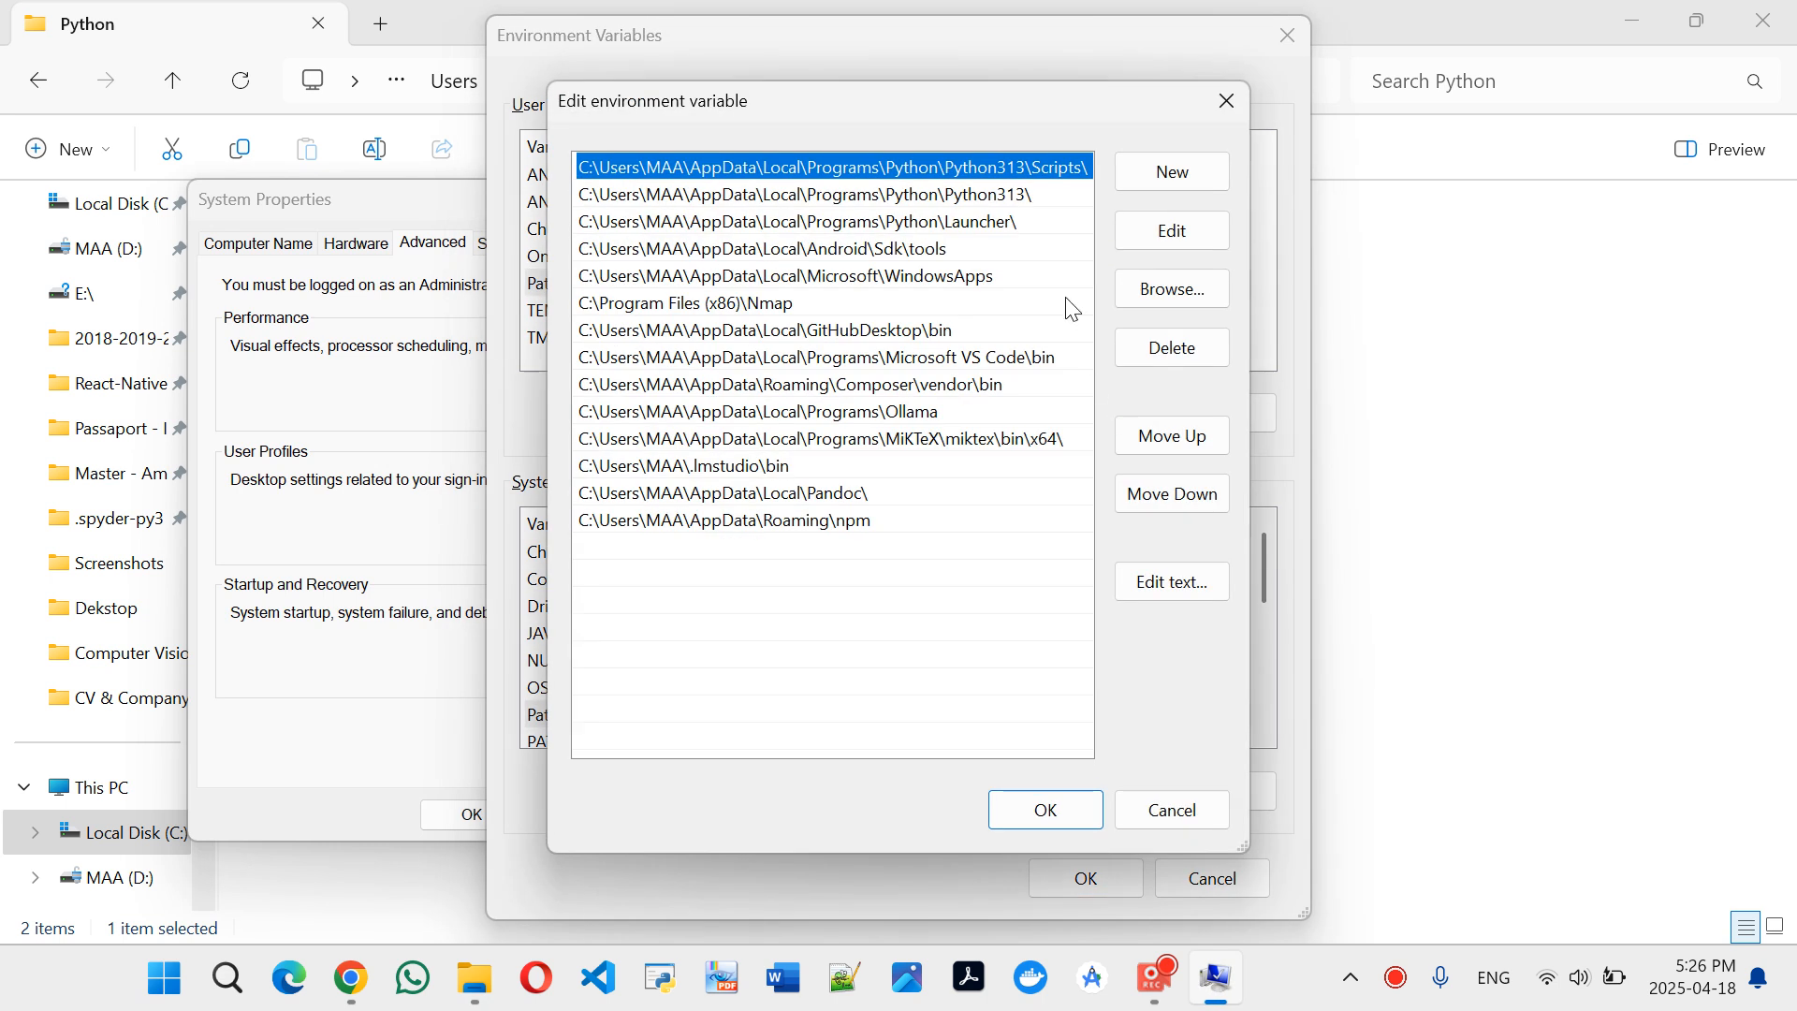
pyautogui.click(983, 225)
pyautogui.click(978, 193)
pyautogui.click(987, 176)
pyautogui.click(1045, 811)
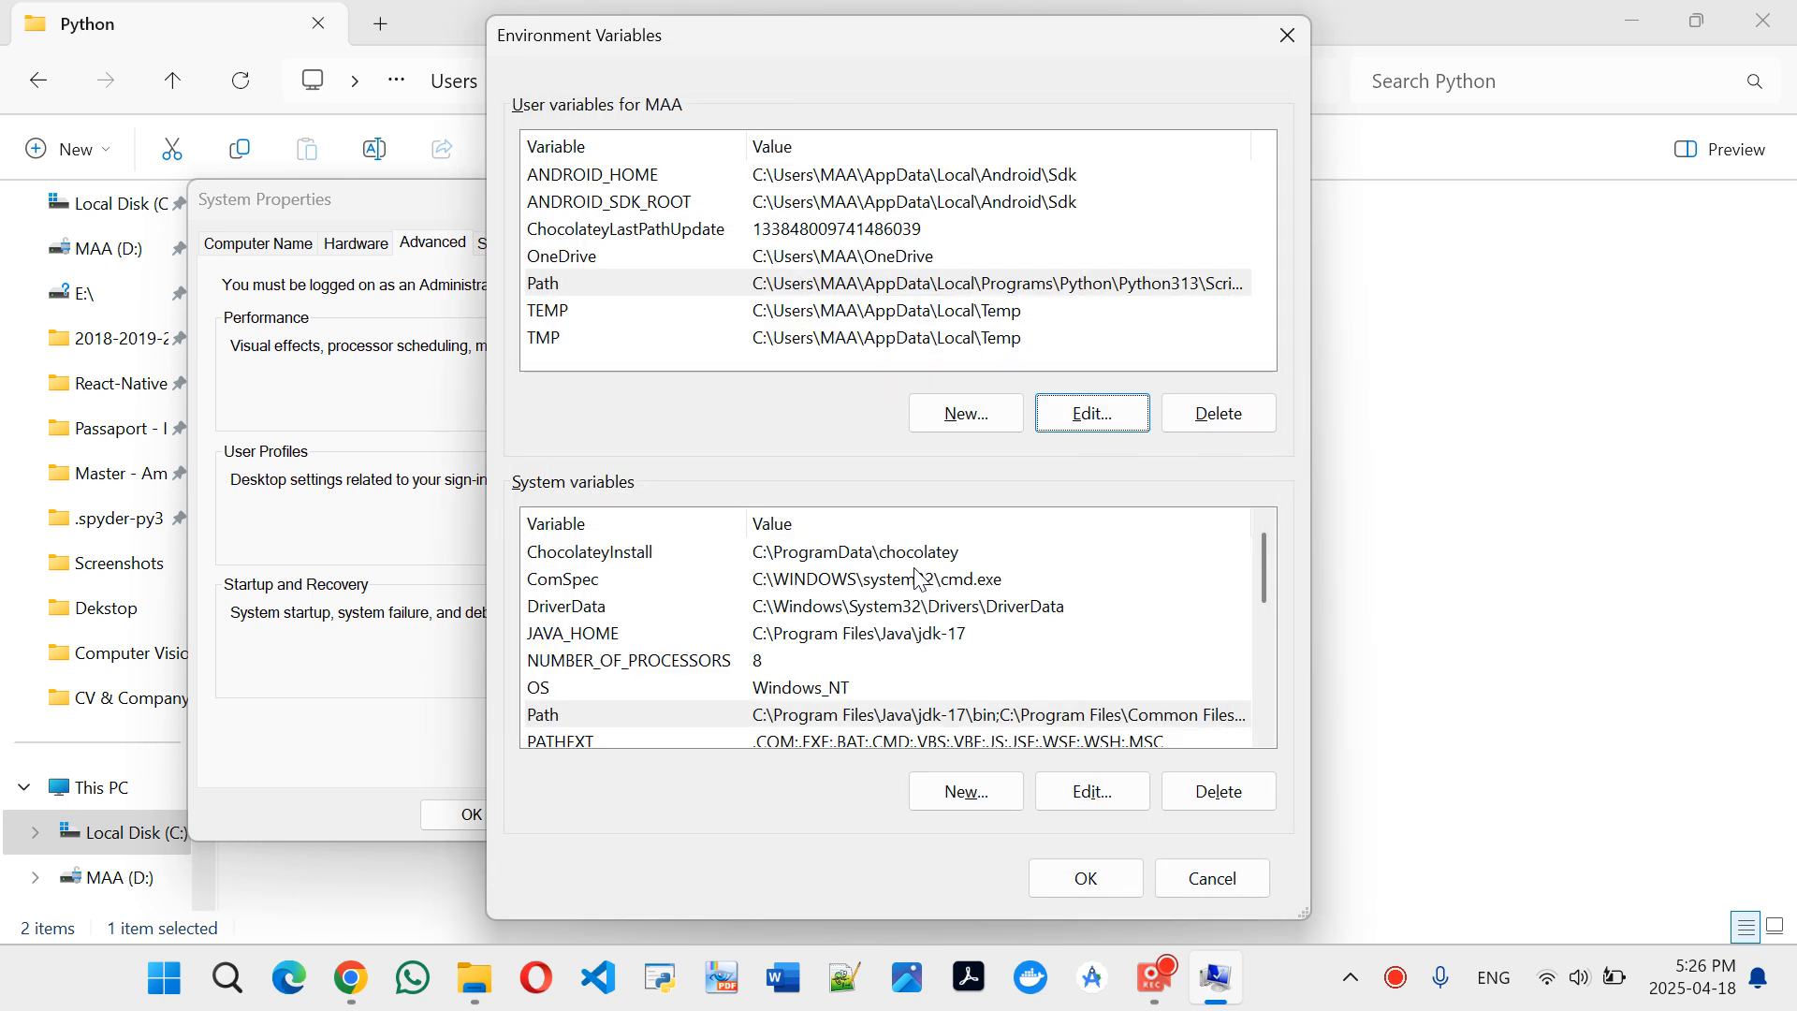
# Open the system Path variable for editing and start a new blank entry
pyautogui.click(1005, 714)
pyautogui.click(1067, 791)
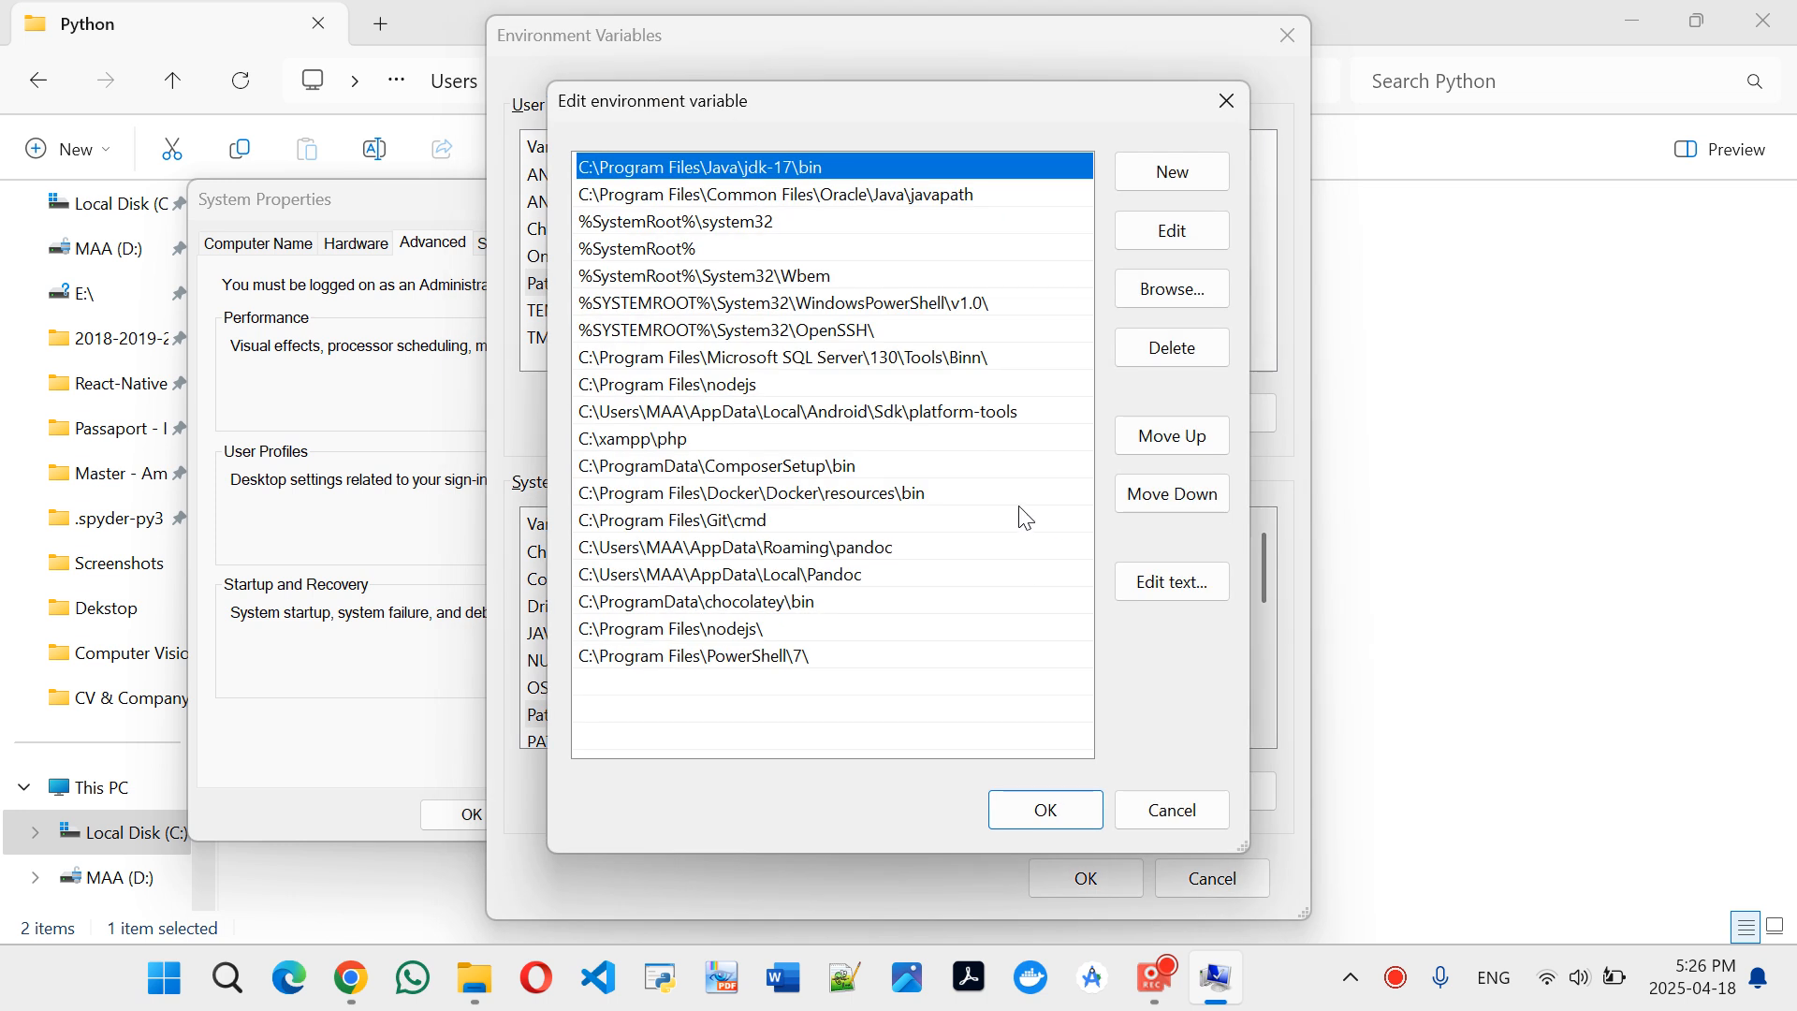
pyautogui.click(1178, 176)
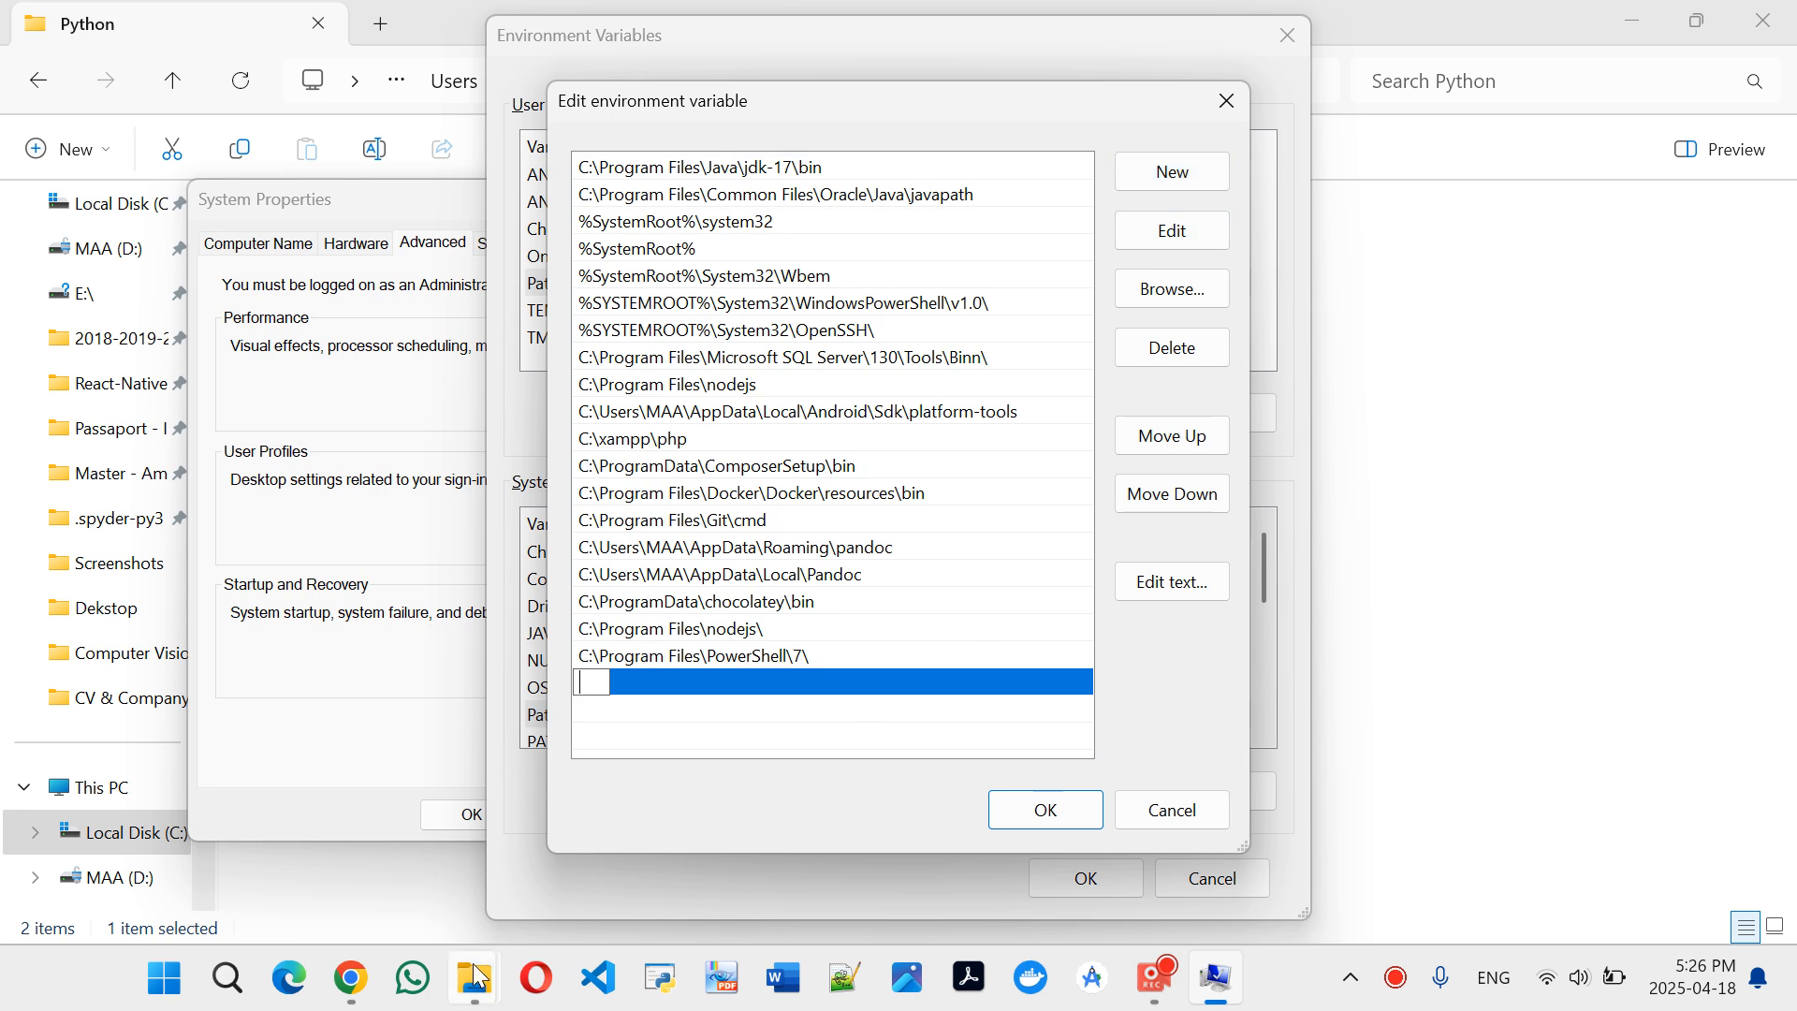
# Switch to File Explorer and copy the full path of the Python folder under AppData\Local\Programs
pyautogui.moveTo(475, 978)
pyautogui.click(590, 833)
pyautogui.click(479, 292)
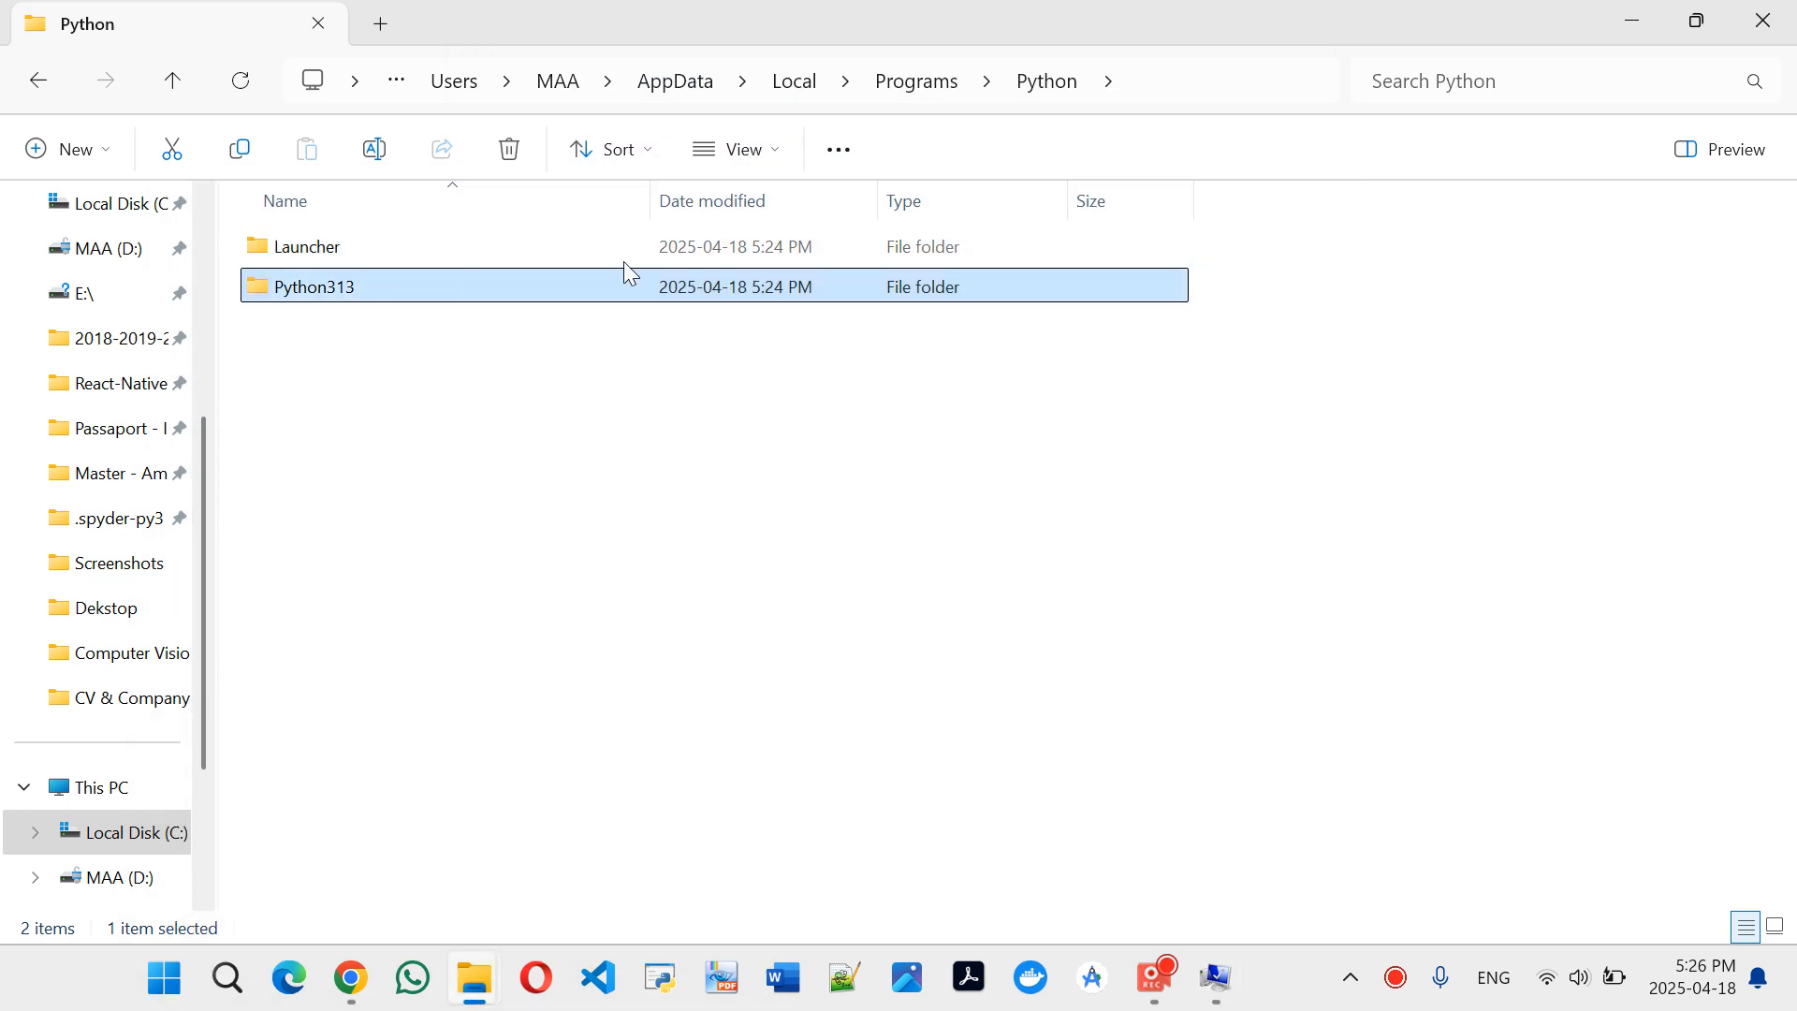
pyautogui.click(1178, 87)
pyautogui.hotkey('ctrl', 'c')
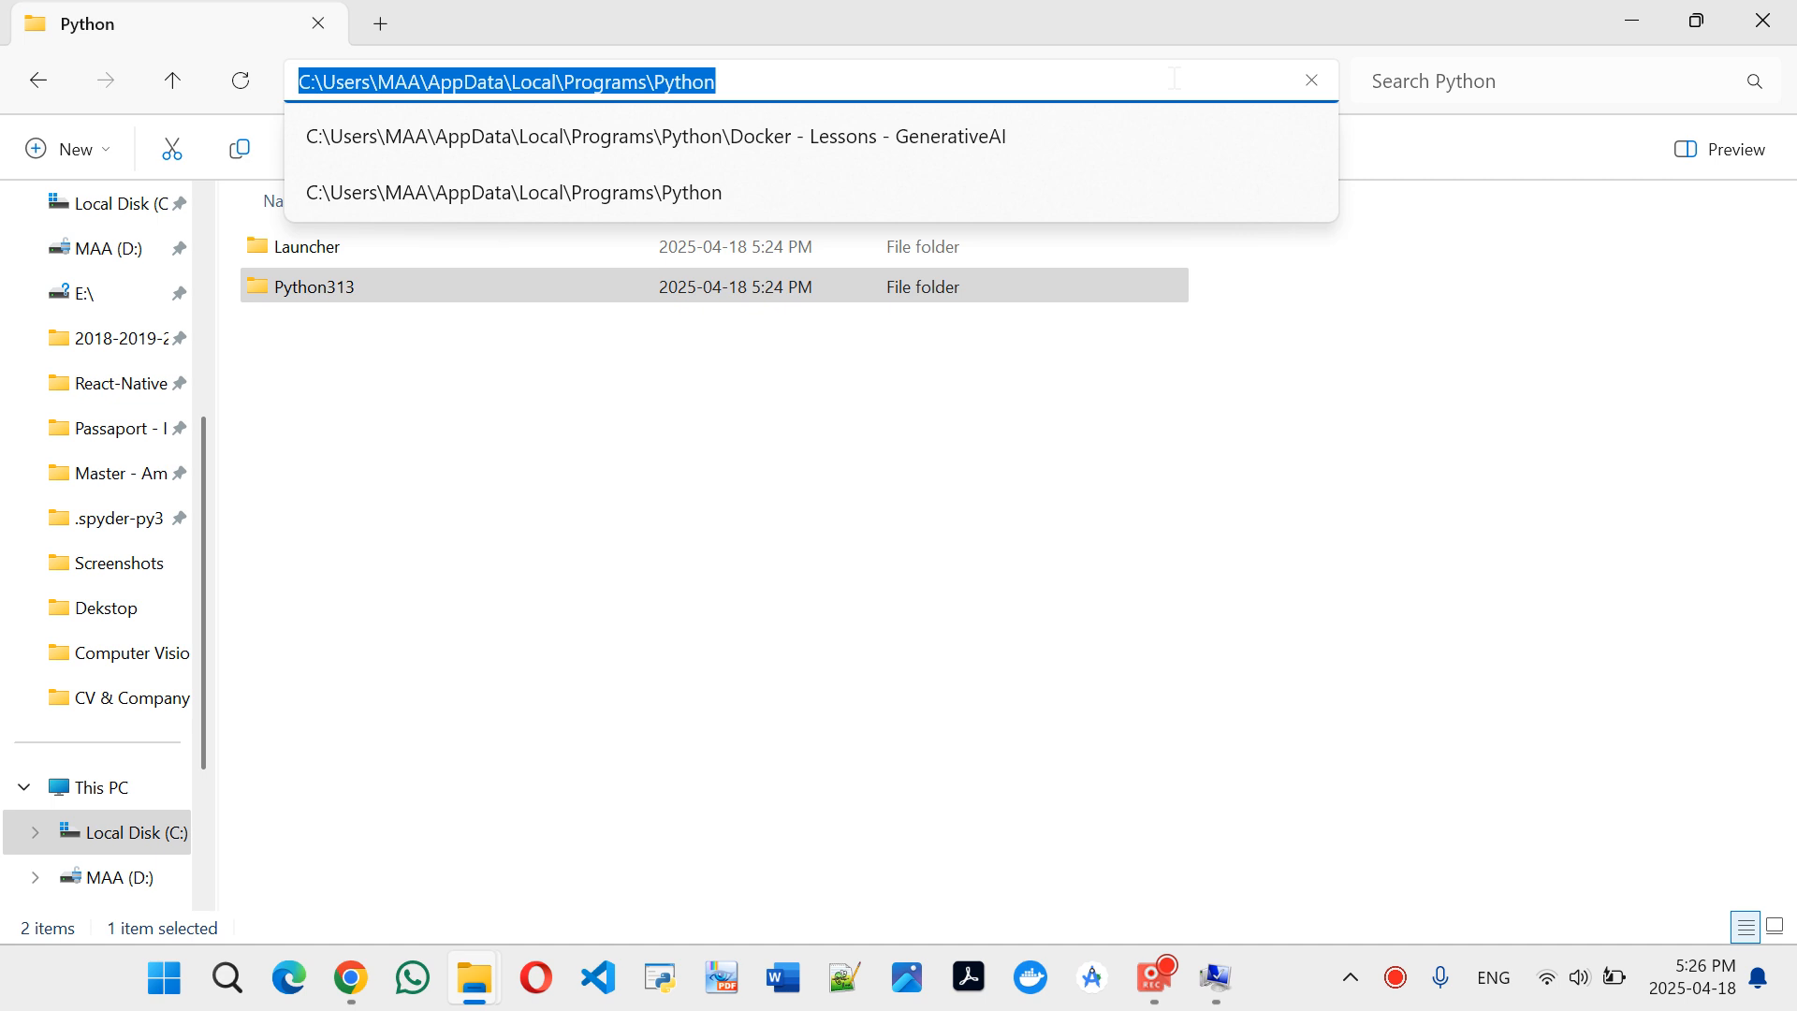
# Return to the system Path editor, add the copied Python folder path as a new entry, and save the variable
pyautogui.moveTo(1217, 978)
pyautogui.click(1208, 823)
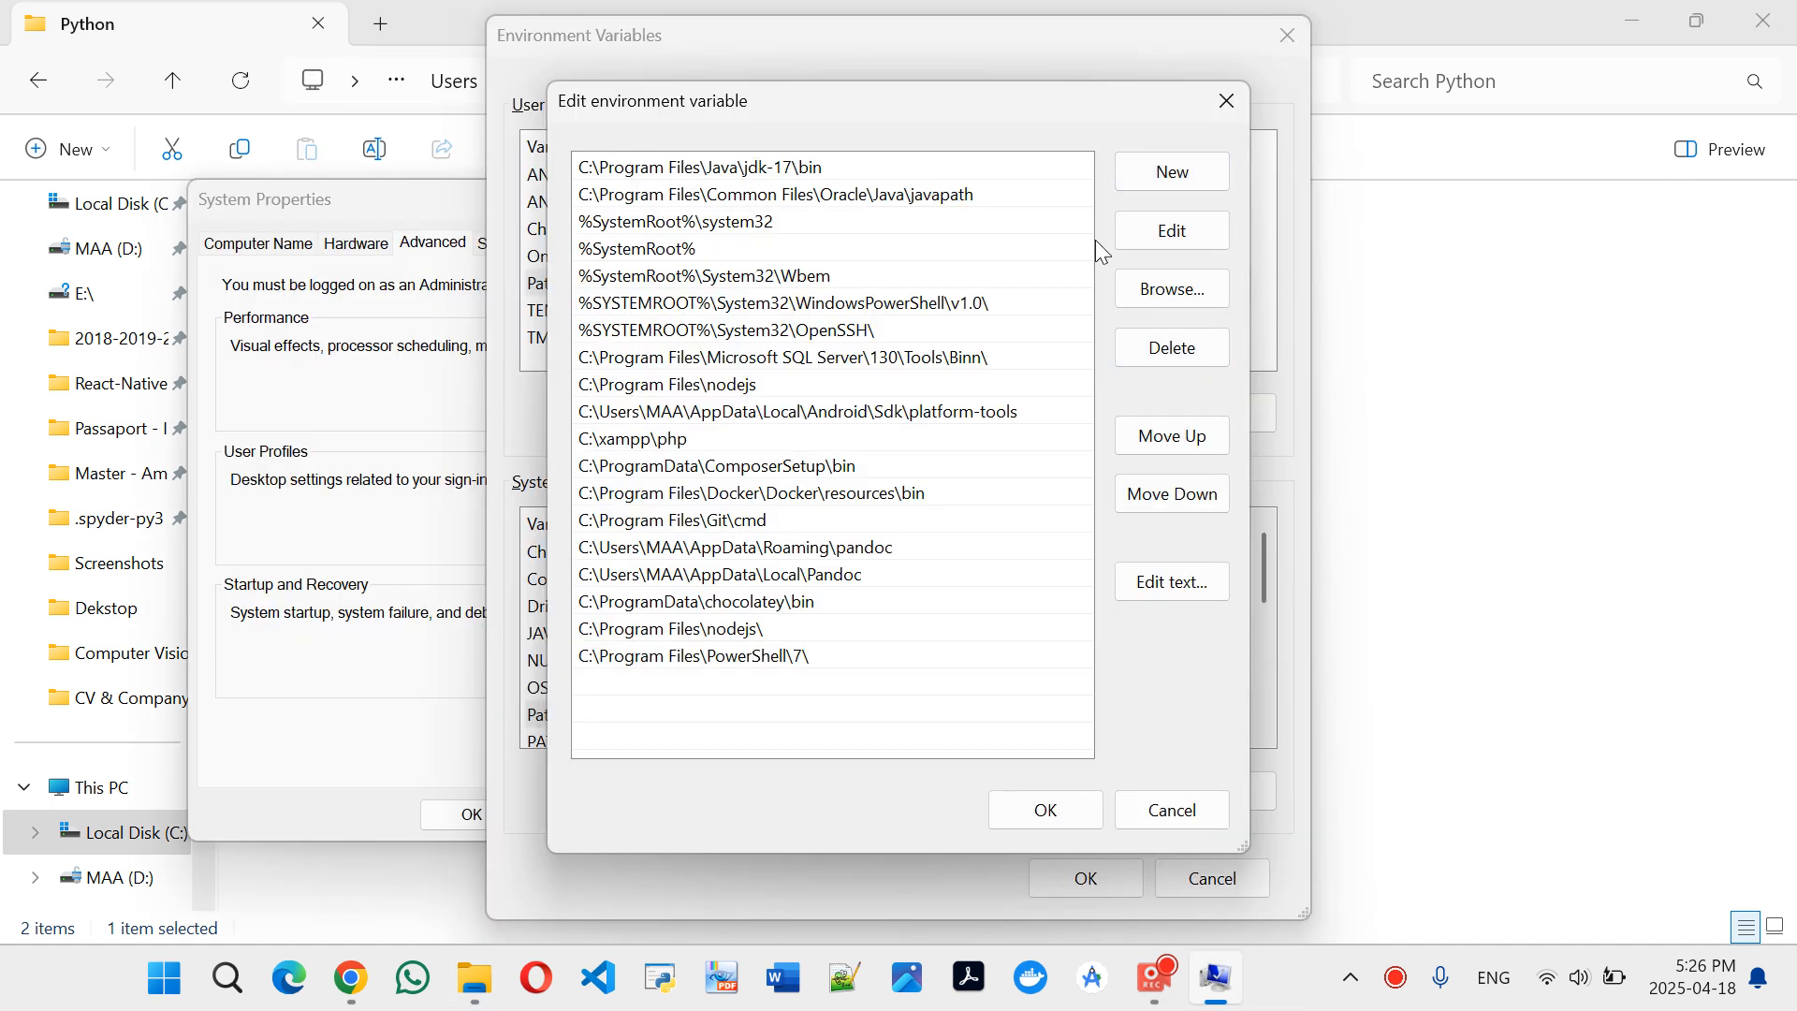
pyautogui.click(1148, 180)
pyautogui.hotkey('ctrl', 'v')
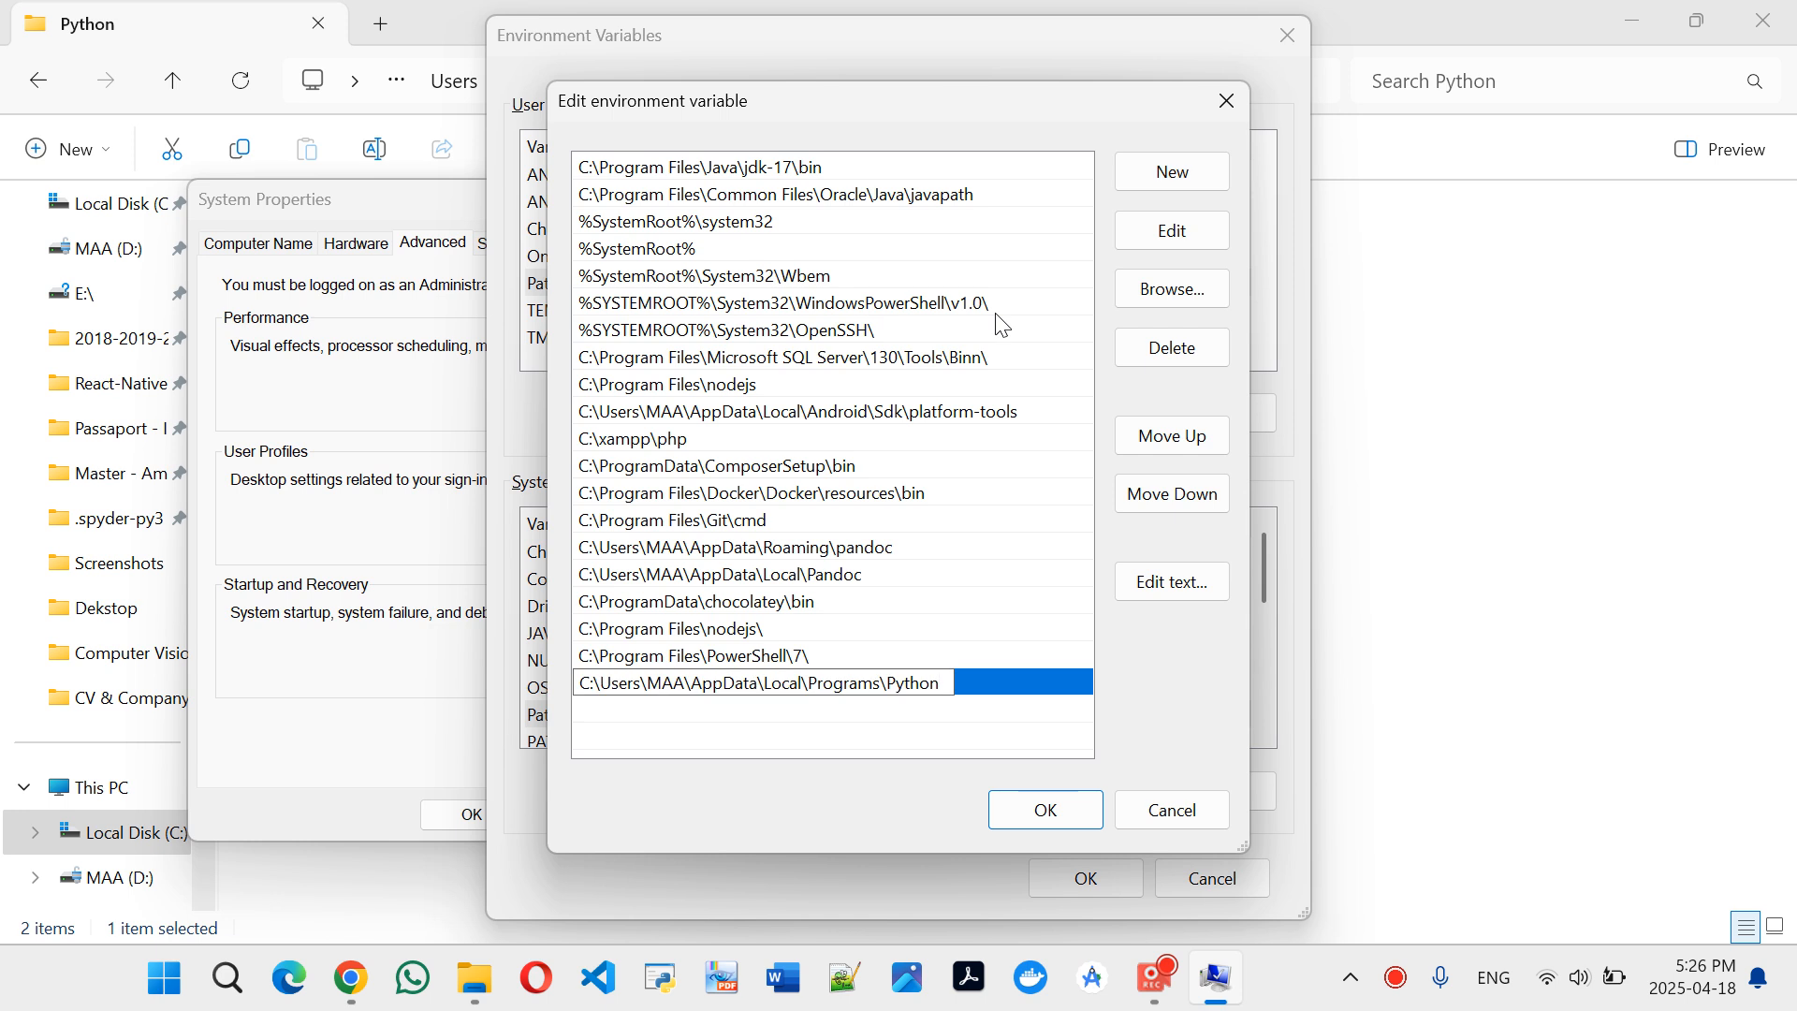
pyautogui.click(1083, 720)
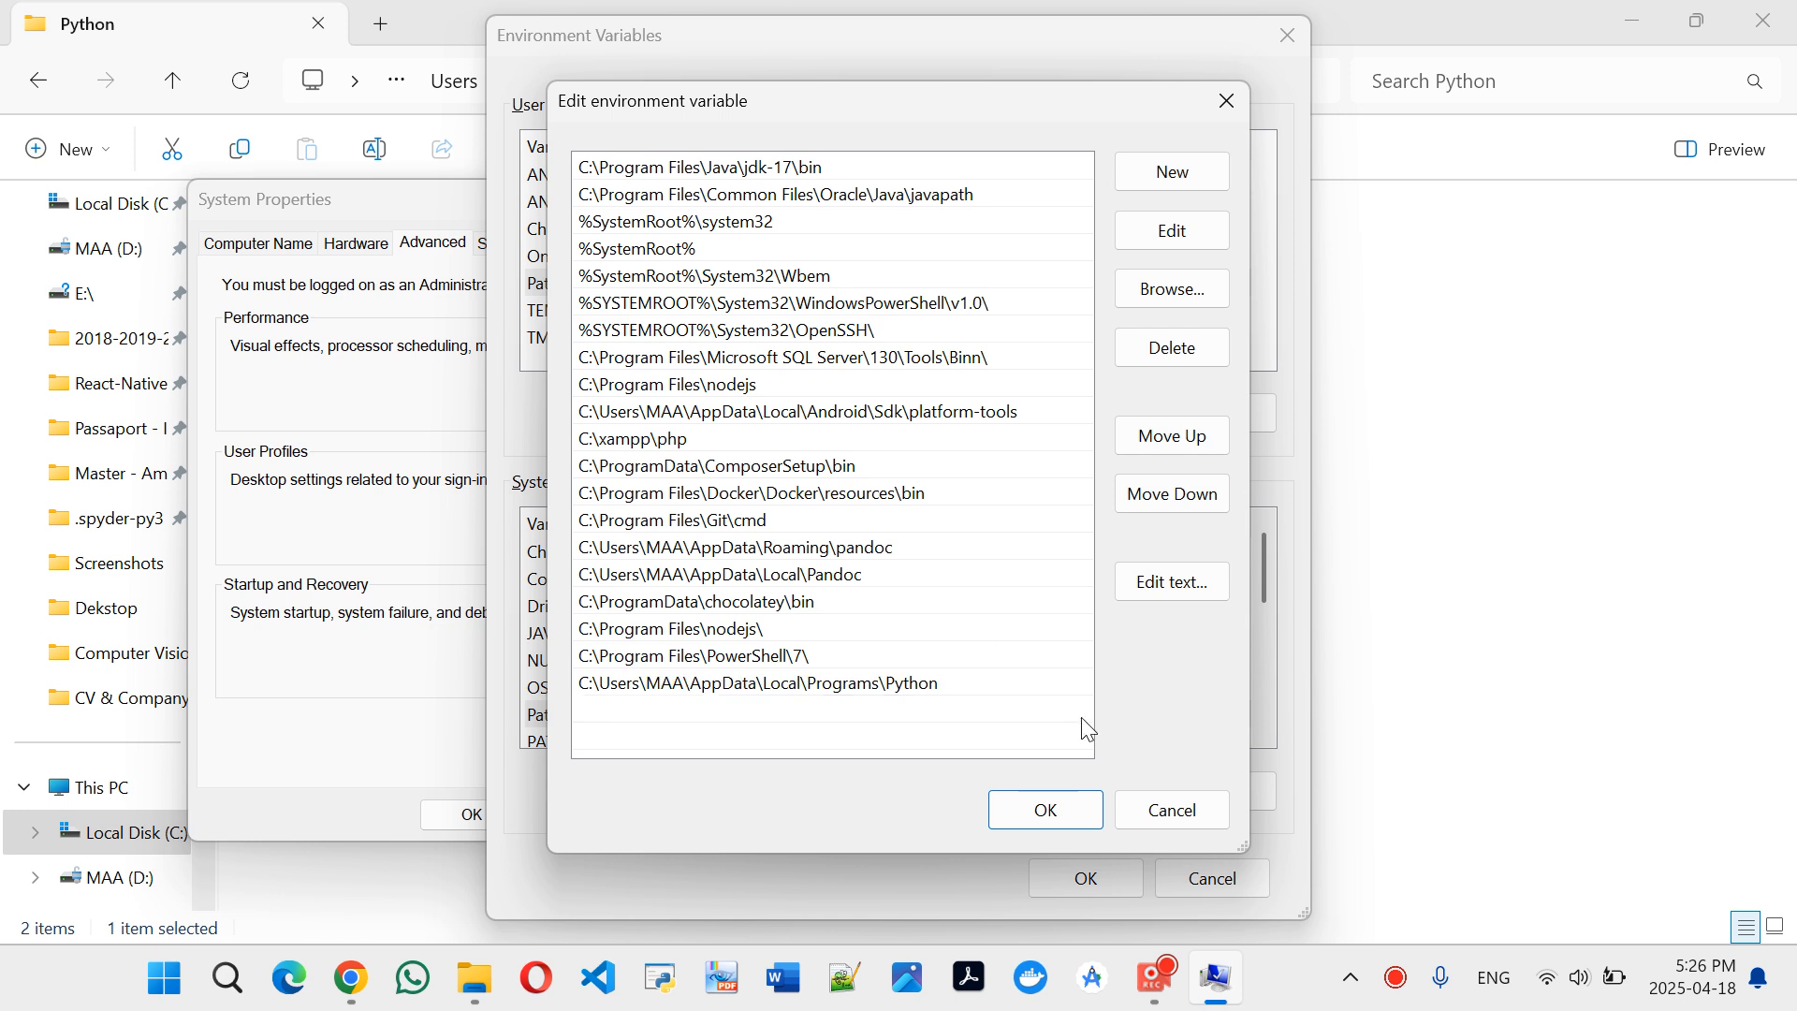
pyautogui.click(1046, 809)
pyautogui.click(993, 725)
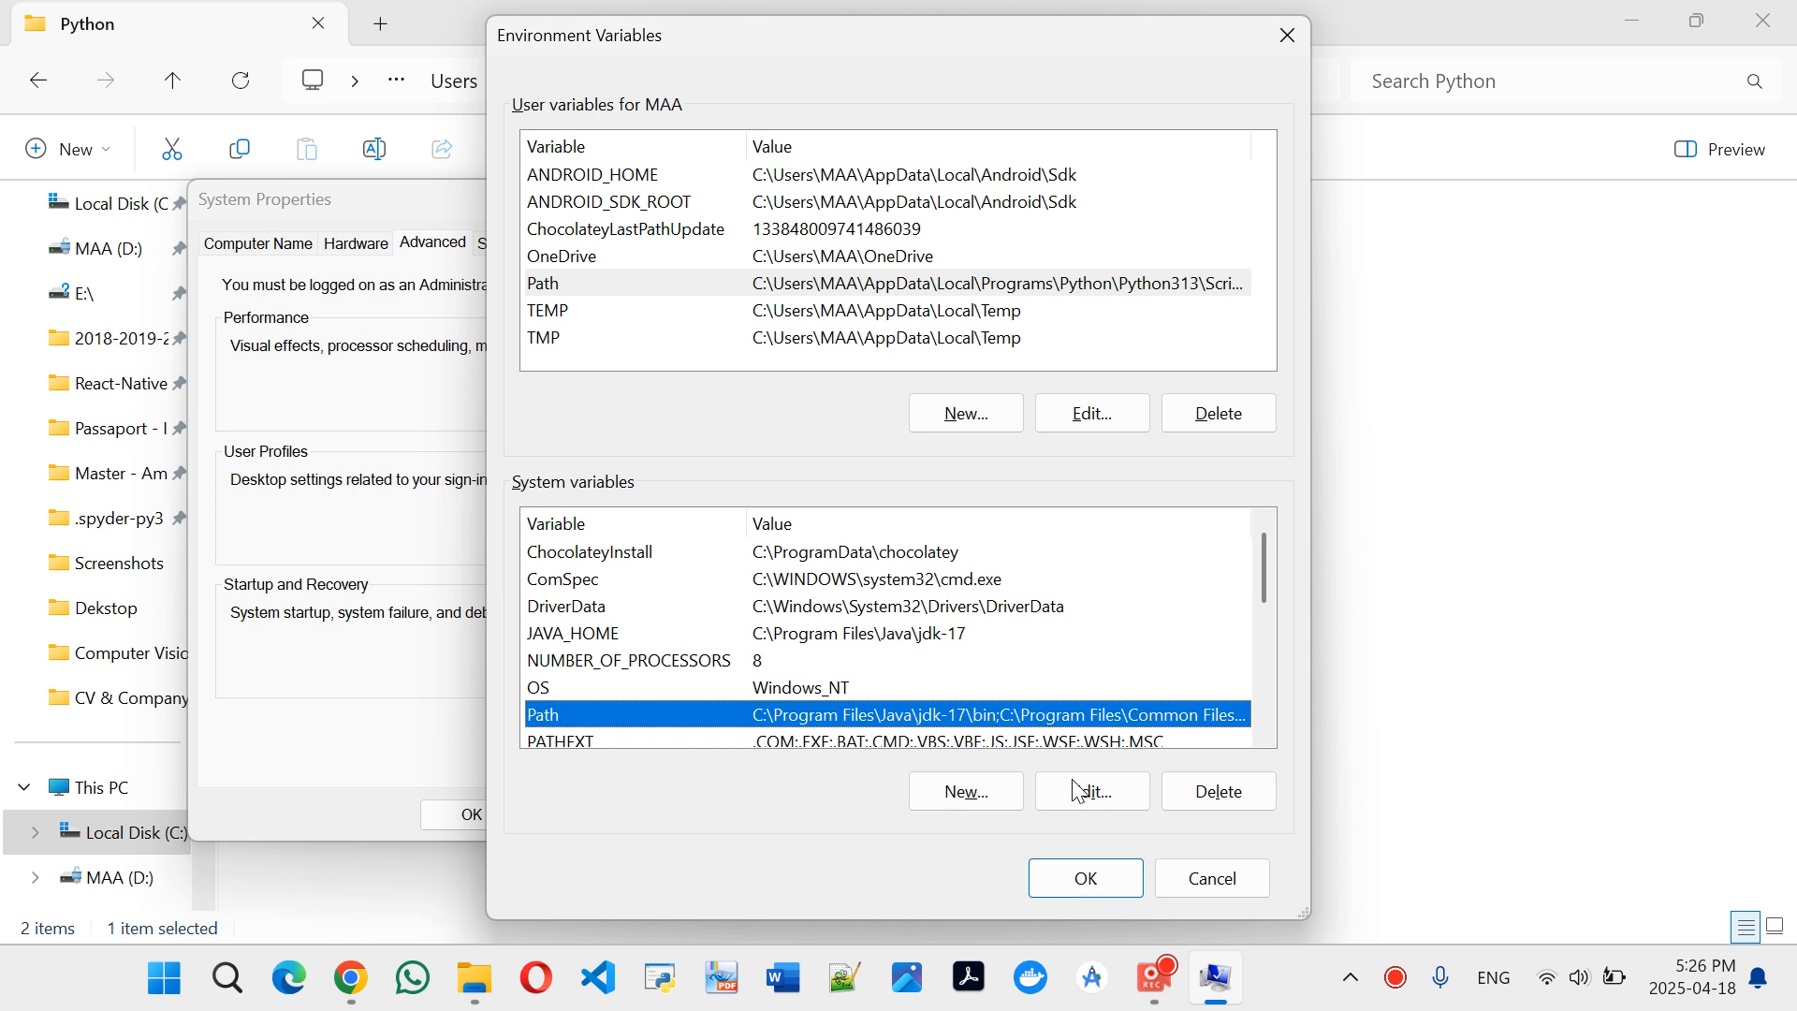
# Reopen the system Path variable for editing and move the Programs\Python entry to the first place in the list
pyautogui.click(1073, 782)
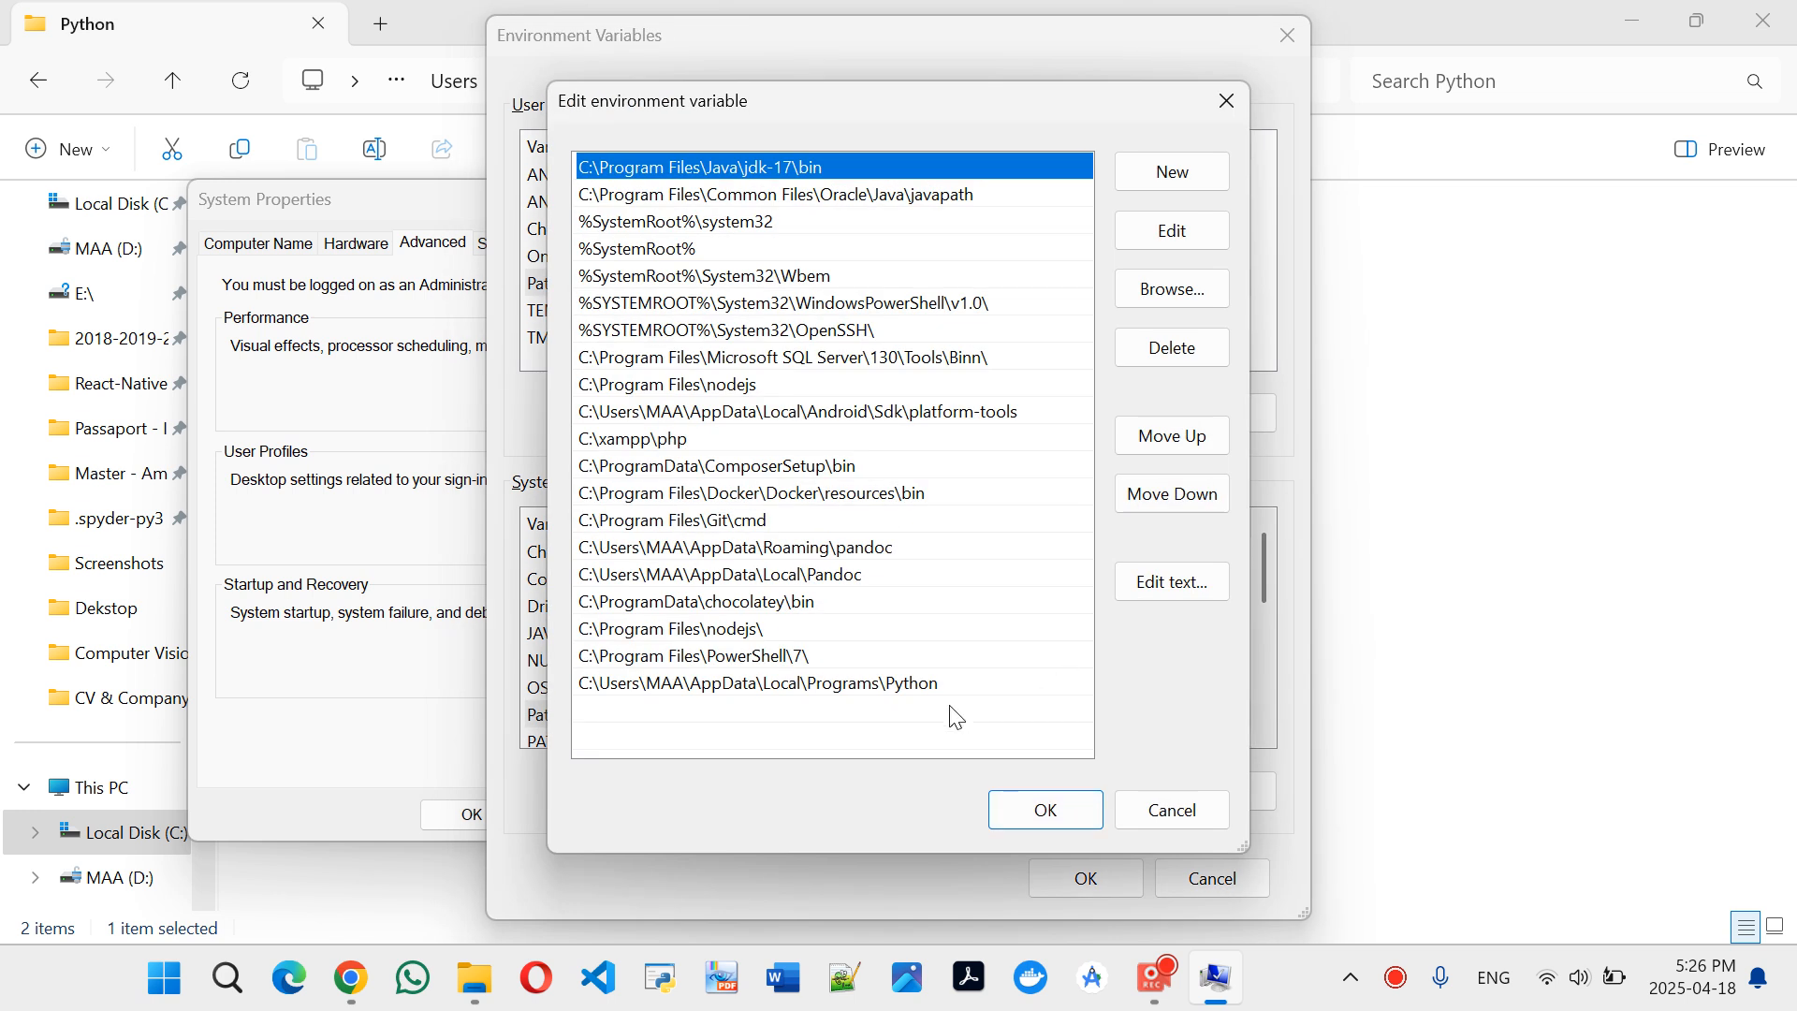
pyautogui.click(927, 686)
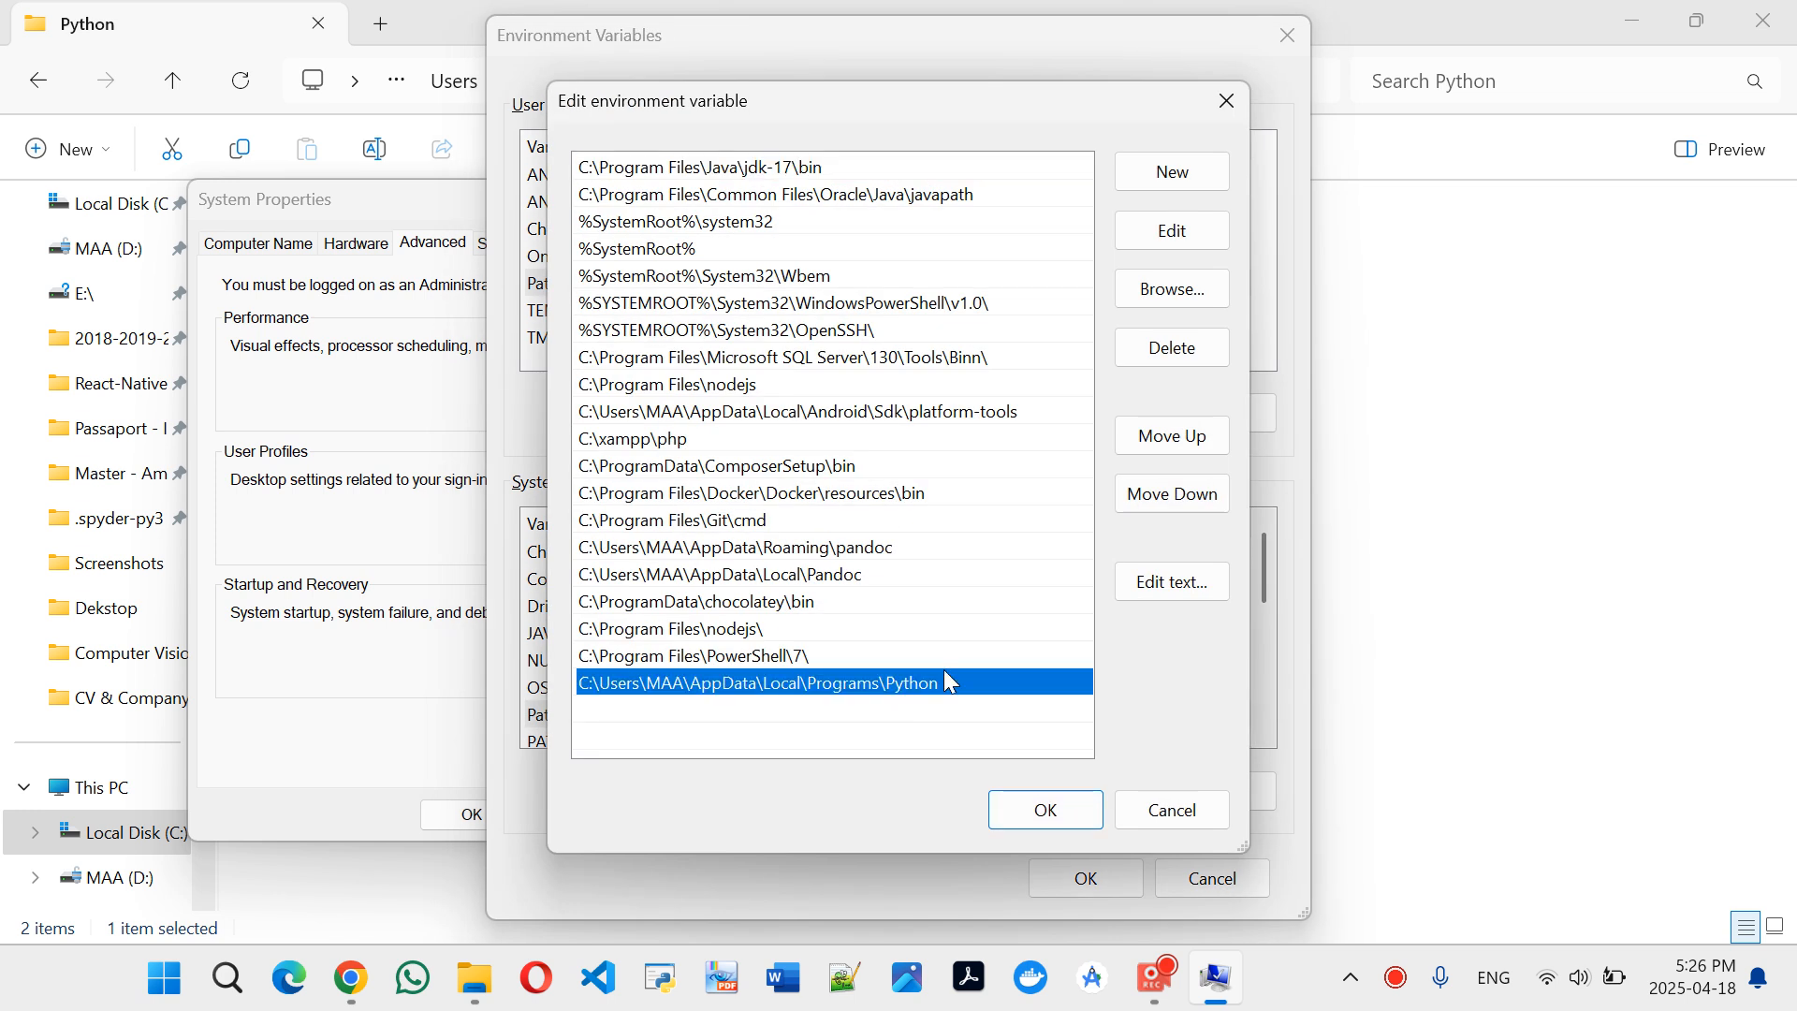
pyautogui.click(1158, 438)
pyautogui.click(1159, 438)
pyautogui.click(1159, 438)
pyautogui.click(1159, 438)
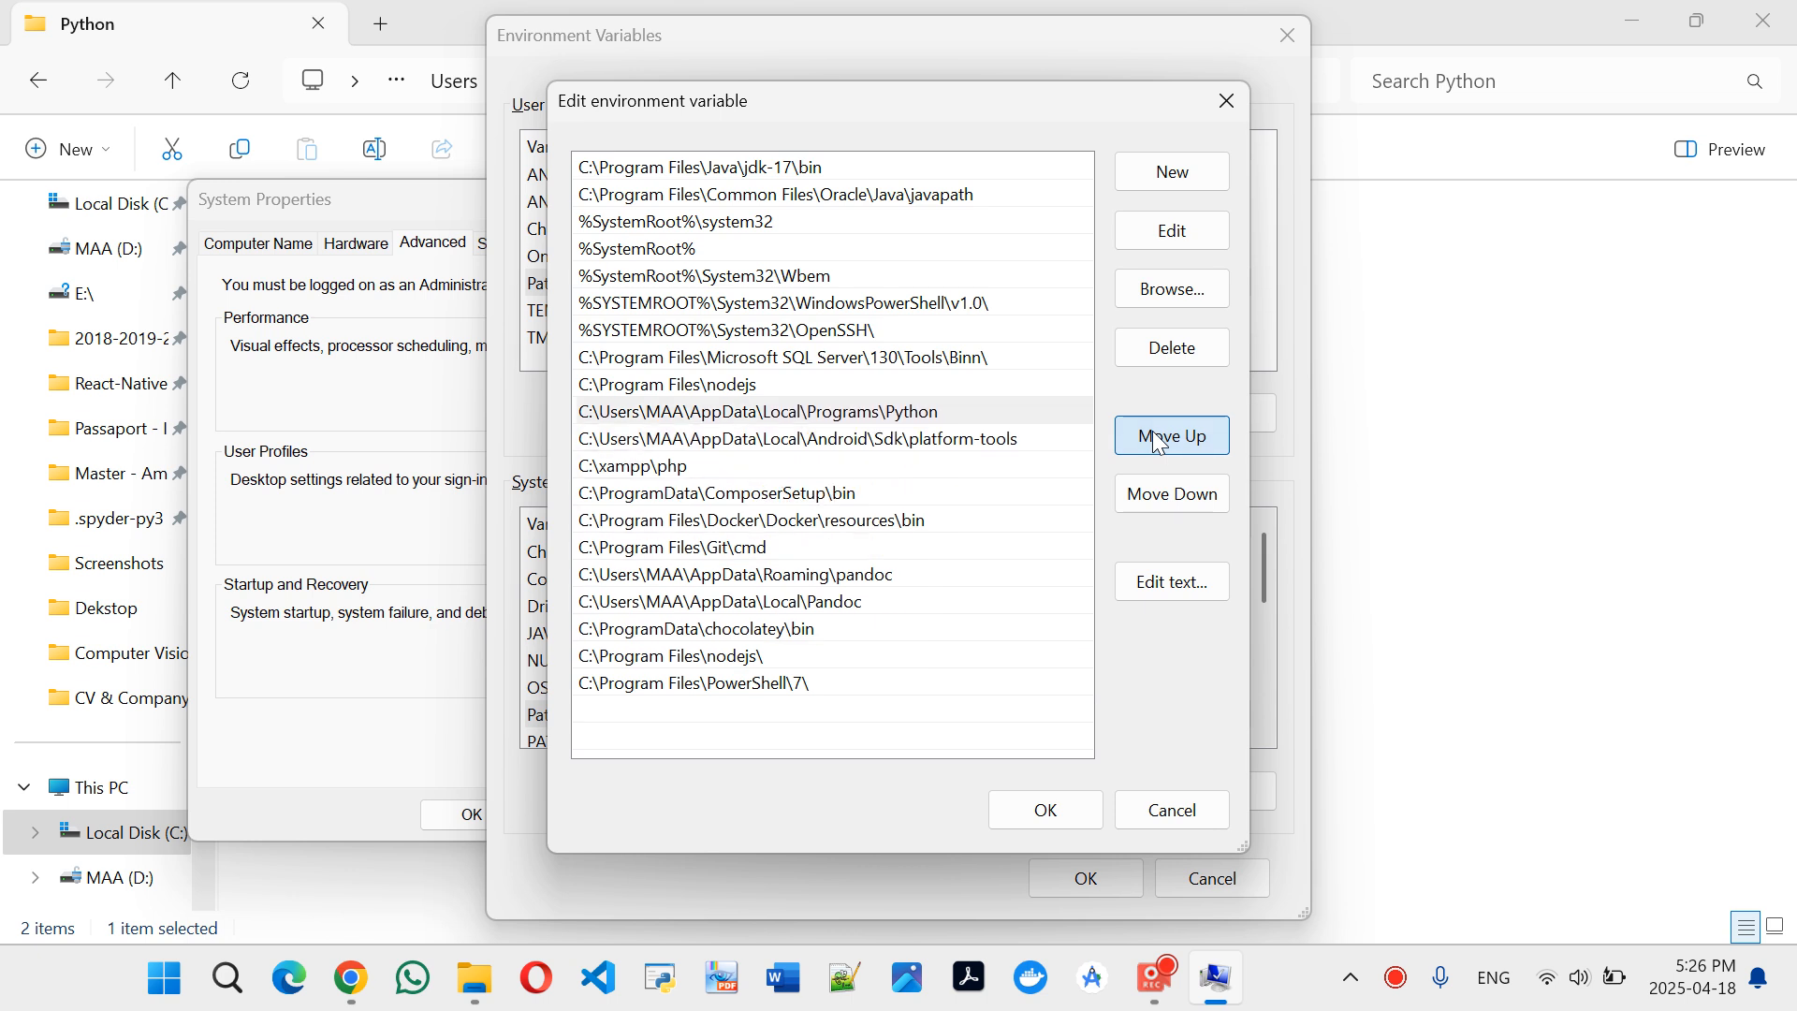
pyautogui.tripleClick(1159, 438)
pyautogui.tripleClick(1159, 438)
pyautogui.doubleClick(1159, 438)
pyautogui.click(1159, 438)
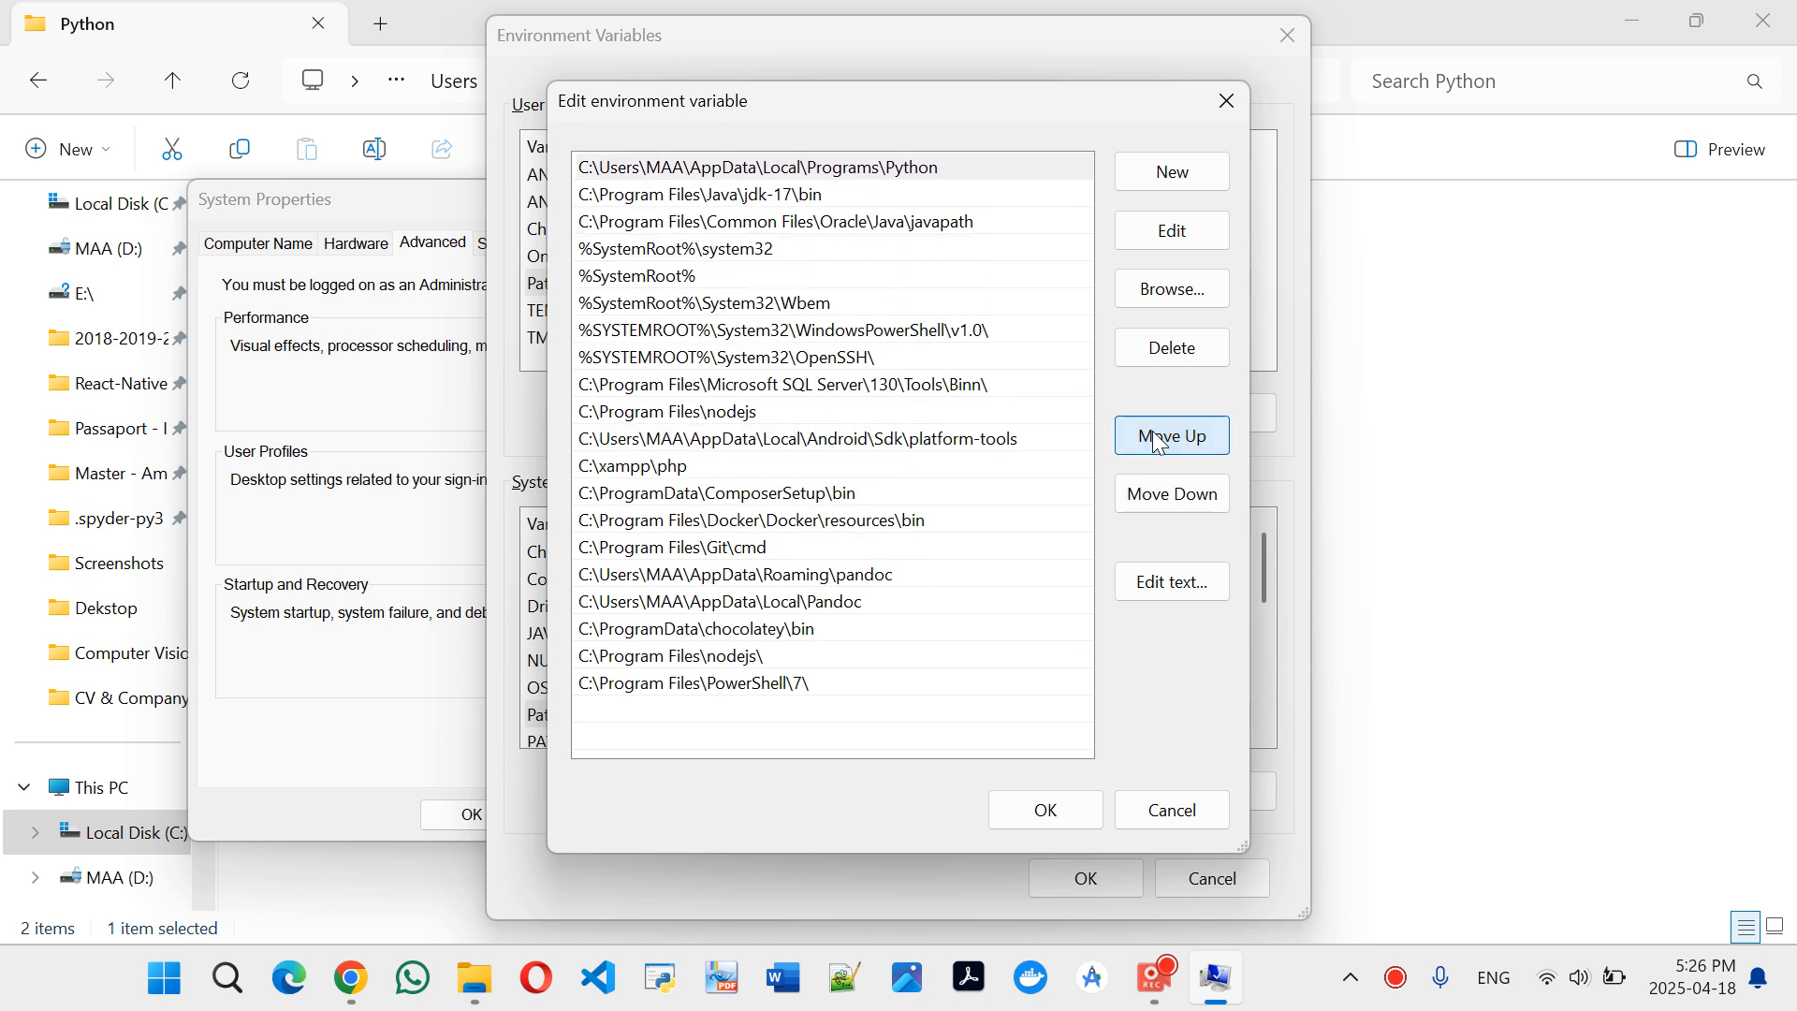
# Switch to File Explorer, open the Python313 folder and copy its full path
pyautogui.click(481, 964)
pyautogui.click(520, 854)
pyautogui.click(655, 468)
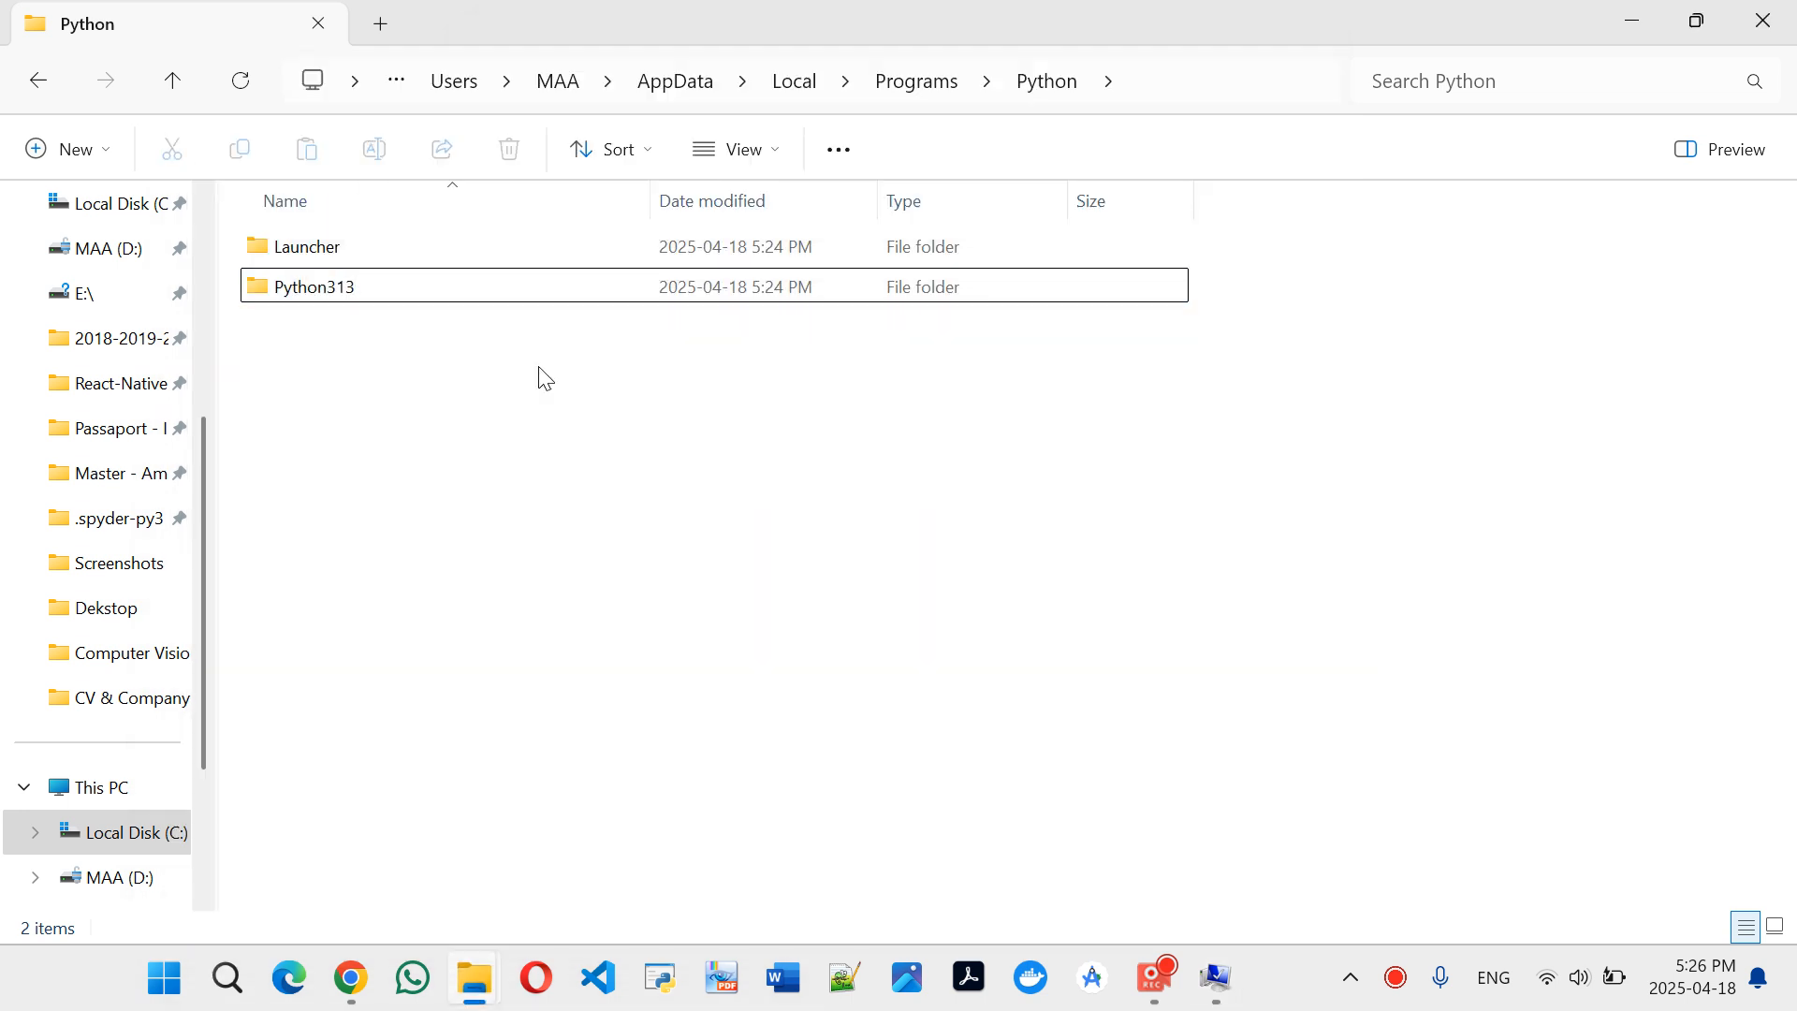
pyautogui.doubleClick(381, 293)
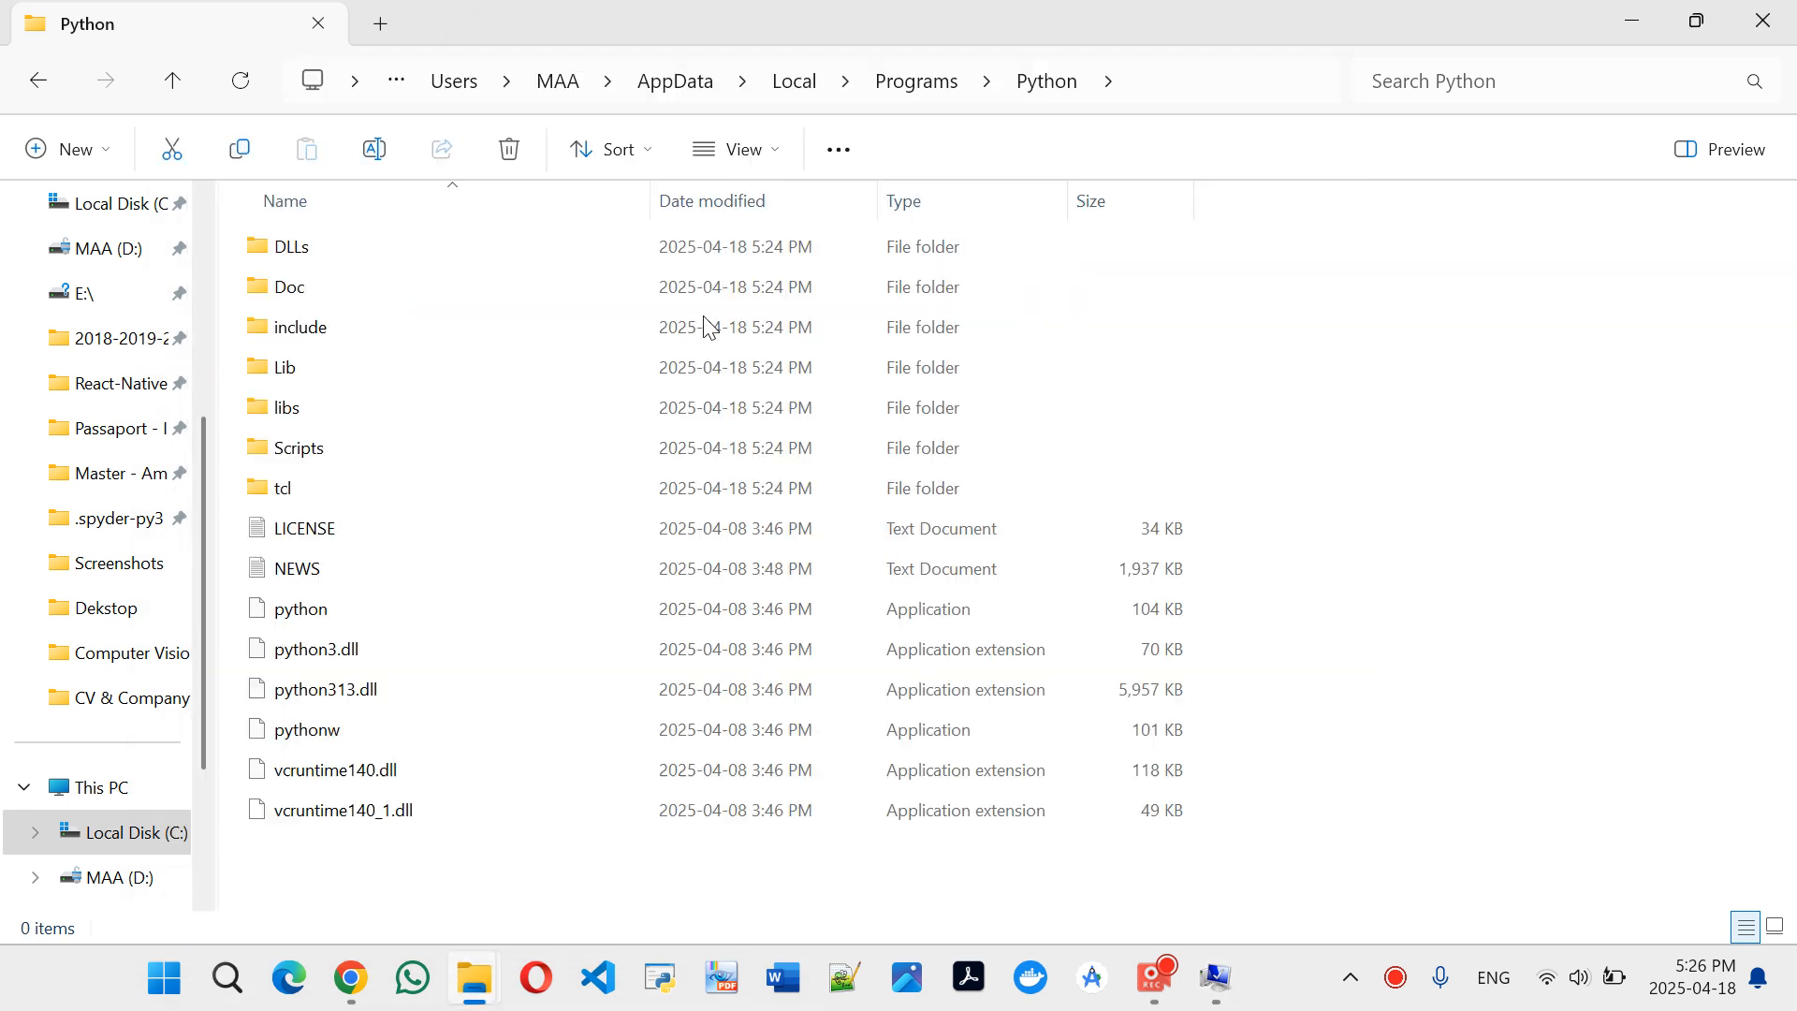
pyautogui.click(1295, 88)
pyautogui.hotkey('ctrl', 'c')
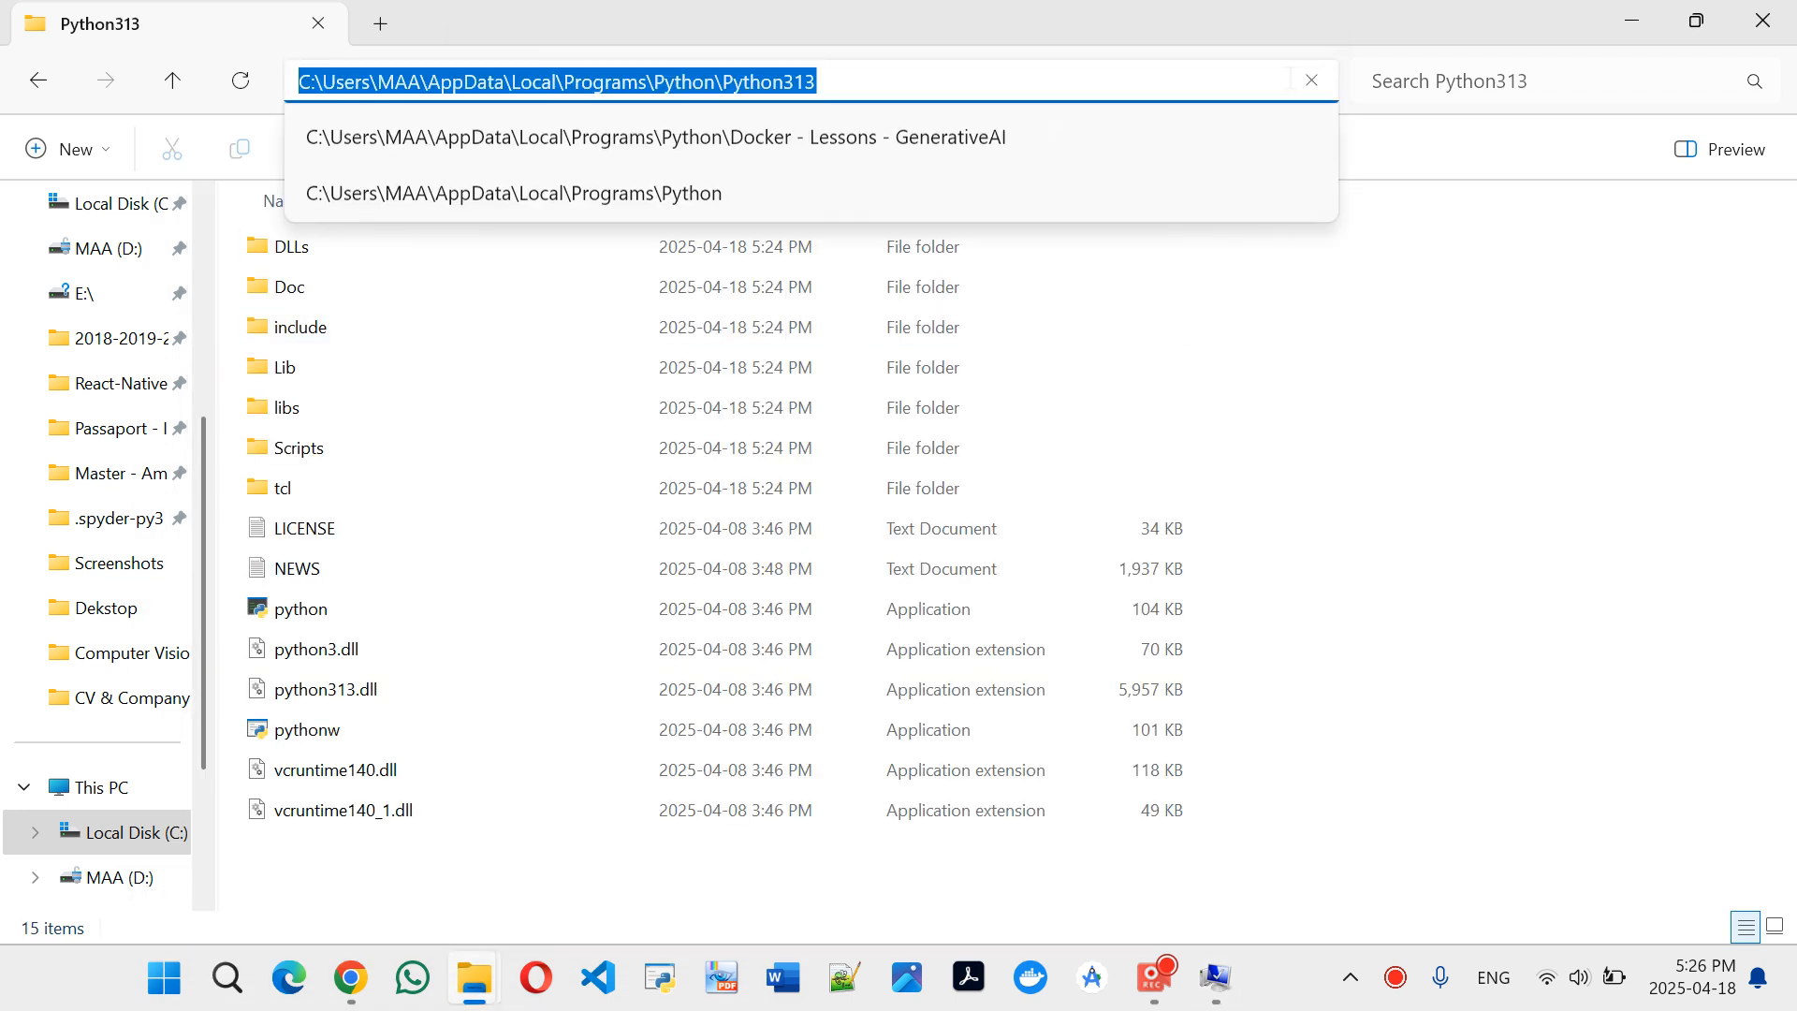
# Return to the system Path editor and add the copied Python313 folder path as a new entry
pyautogui.click(1210, 991)
pyautogui.click(1171, 172)
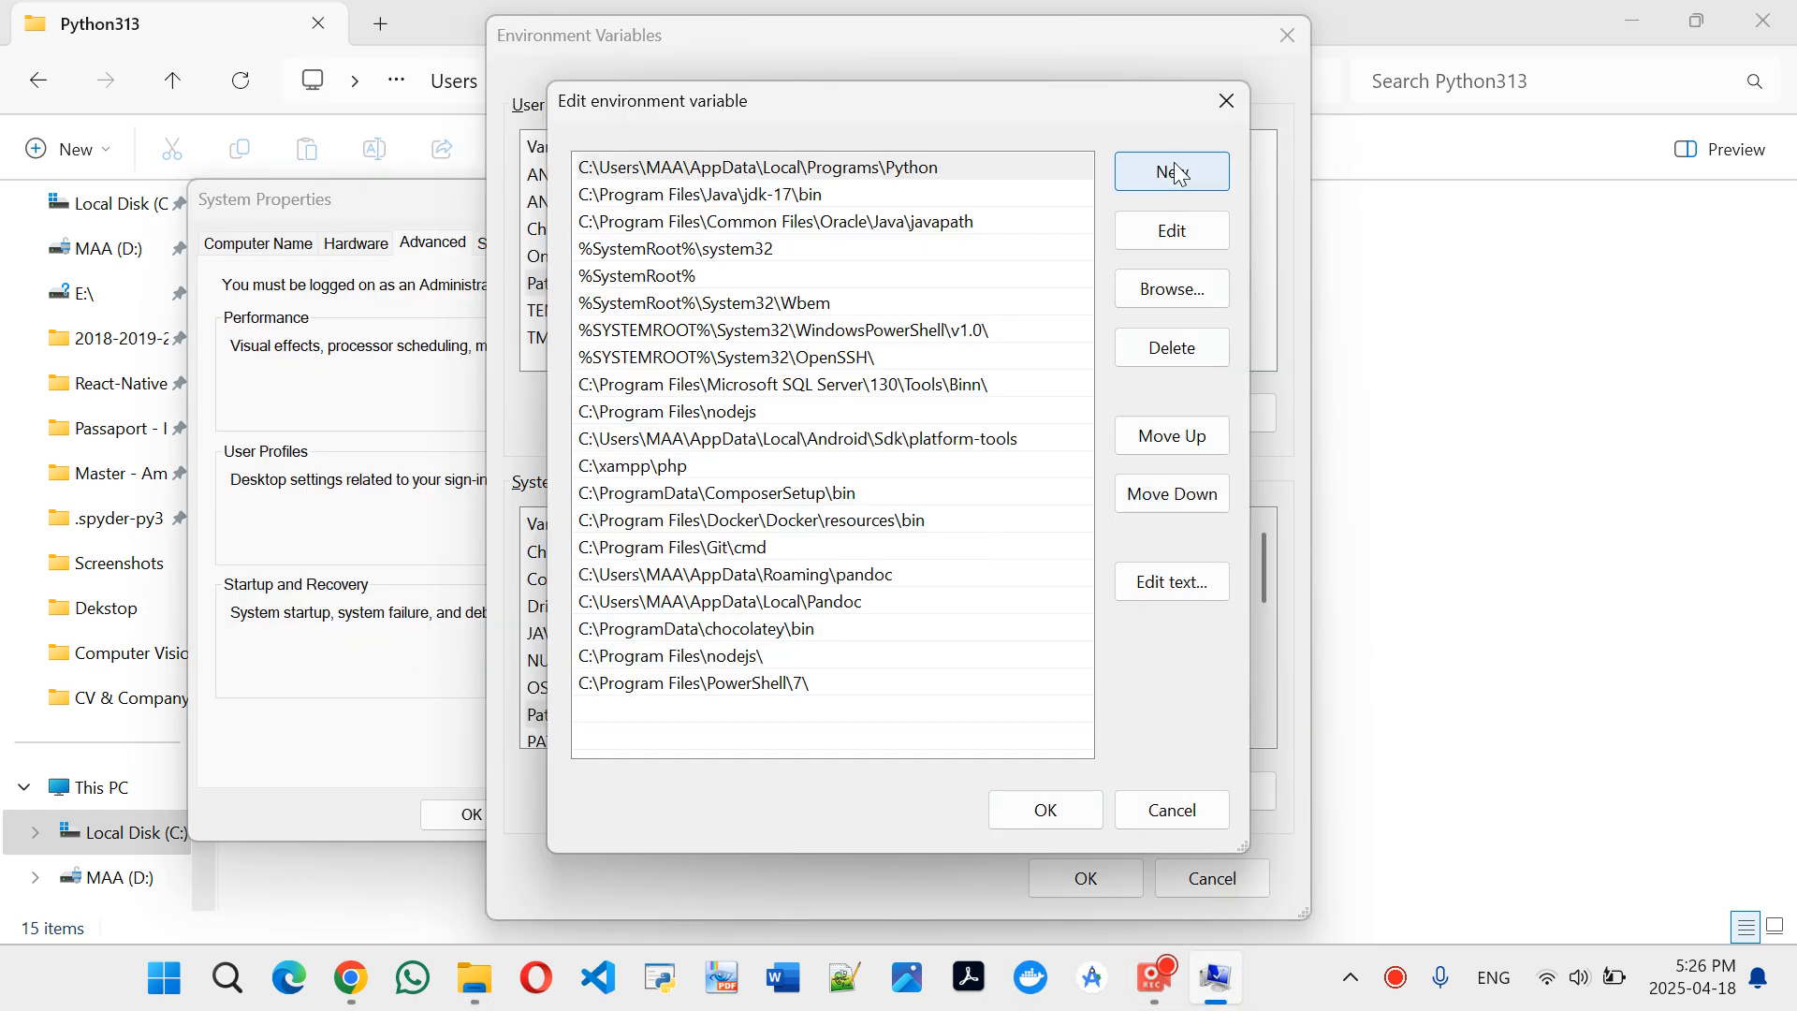
pyautogui.hotkey('ctrl', 'v')
pyautogui.press('Return')
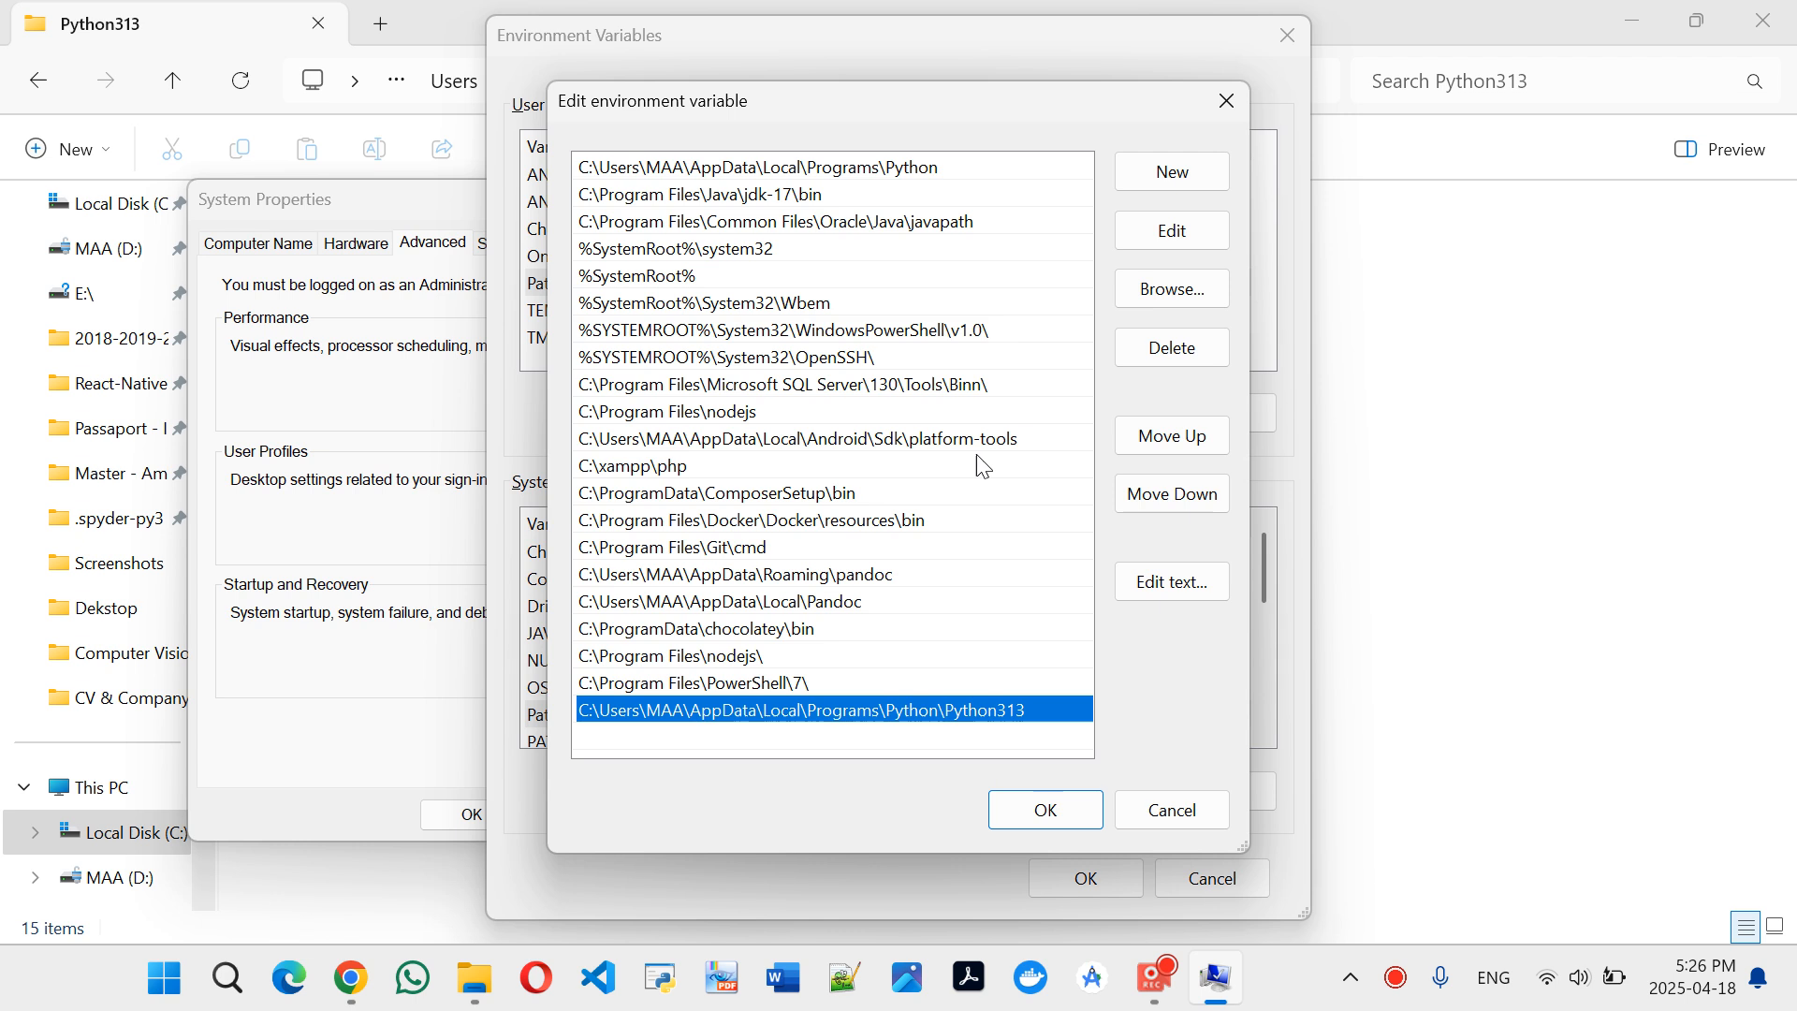
# Move the Python313 entry up to second place, directly below the Programs\Python entry
pyautogui.click(1151, 489)
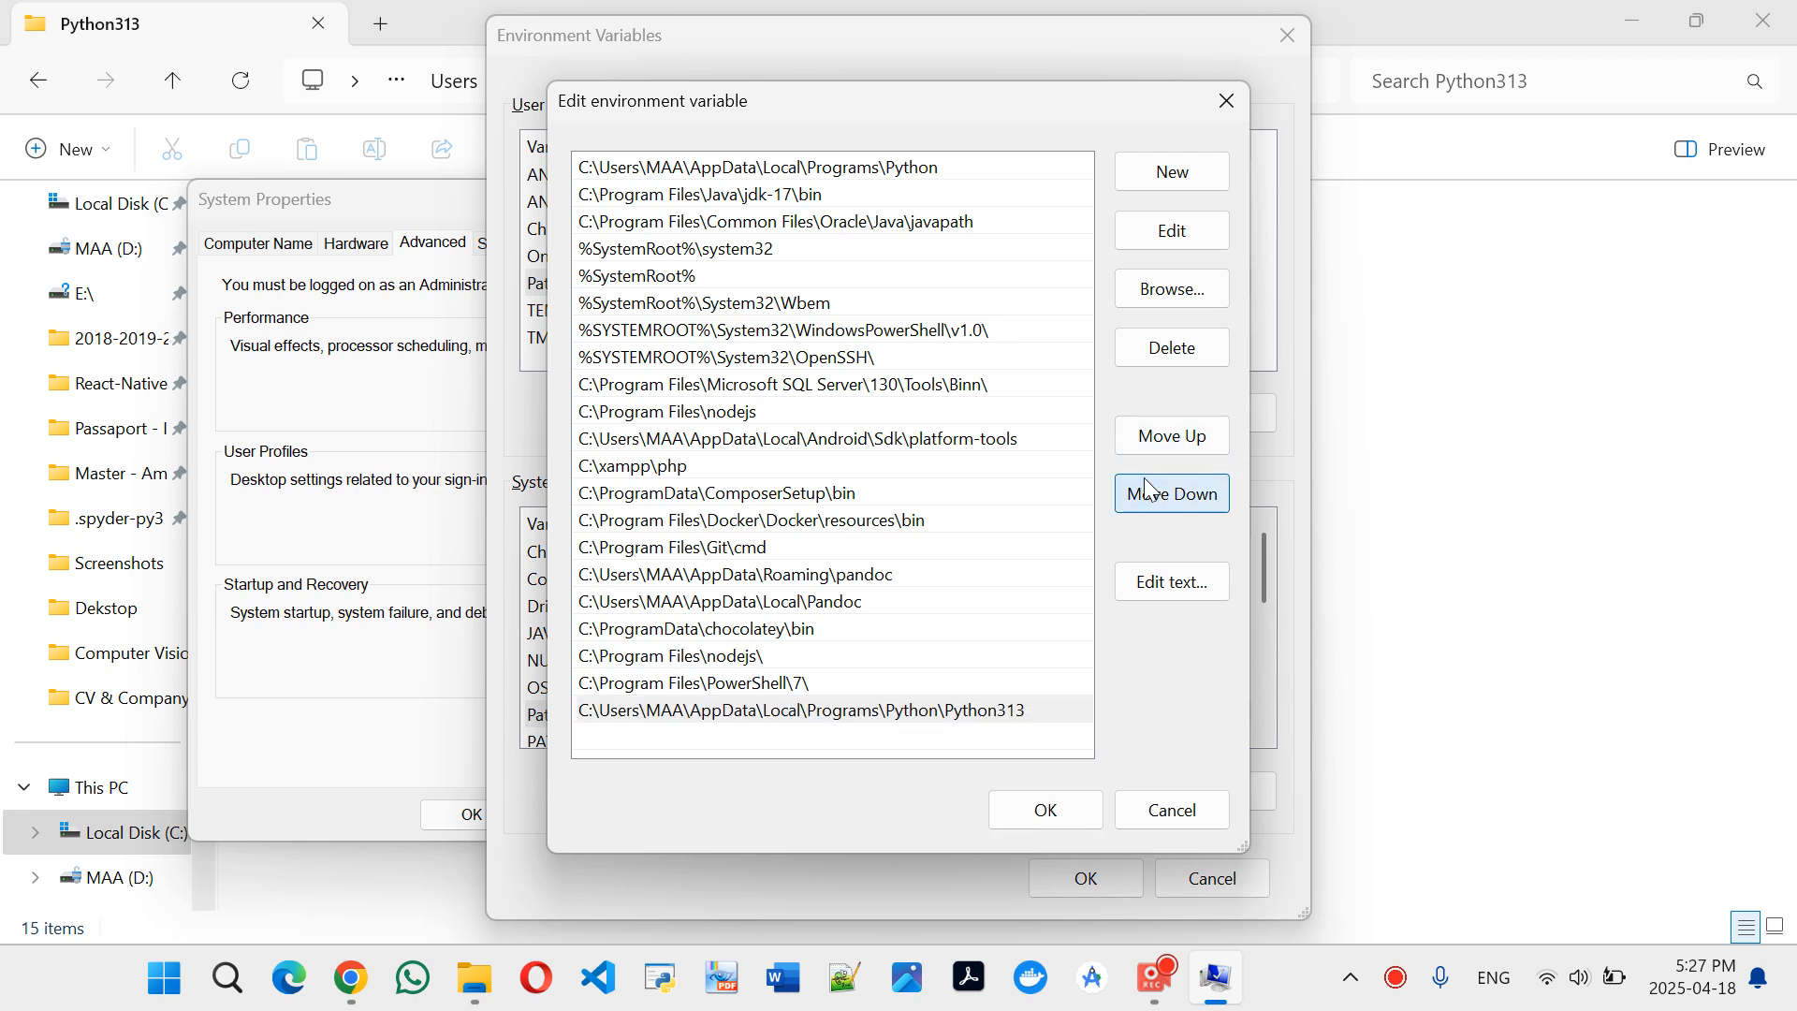
pyautogui.click(1155, 447)
pyautogui.click(1155, 448)
pyautogui.click(1155, 447)
pyautogui.click(1155, 447)
pyautogui.click(1155, 447)
pyautogui.click(1155, 447)
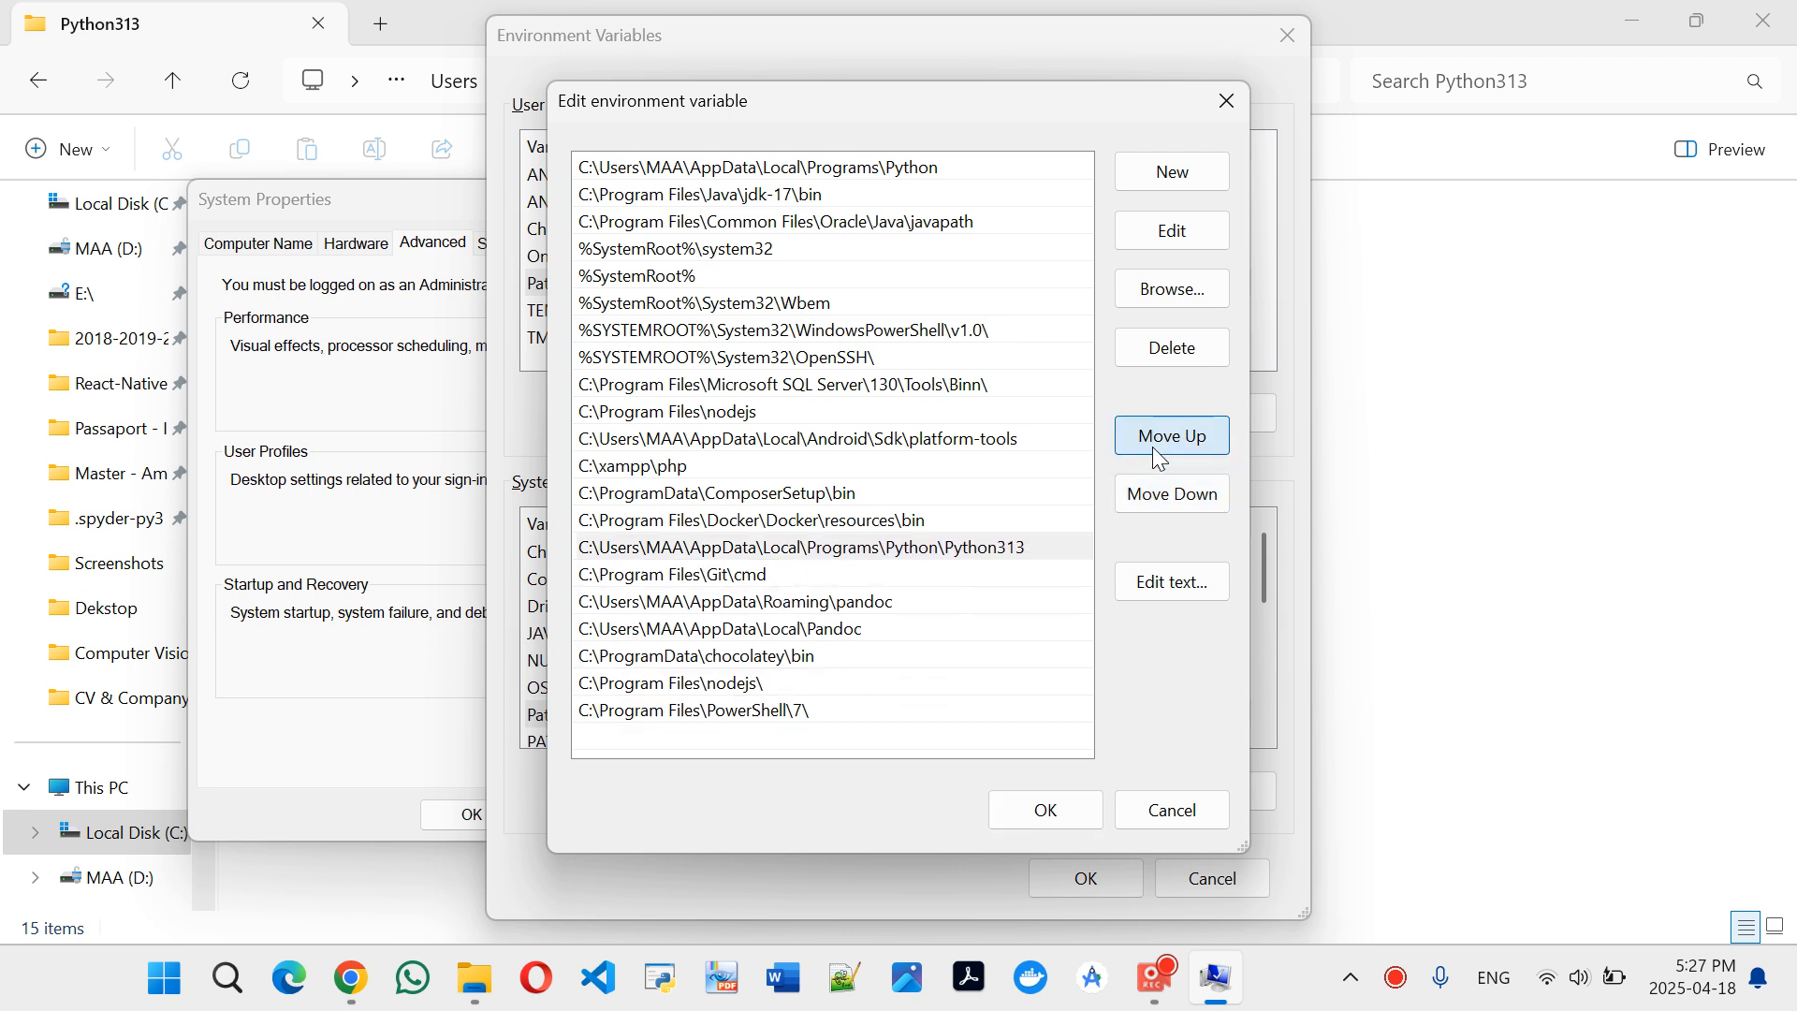
pyautogui.tripleClick(1154, 446)
pyautogui.doubleClick(1153, 446)
pyautogui.tripleClick(1153, 447)
pyautogui.doubleClick(1154, 446)
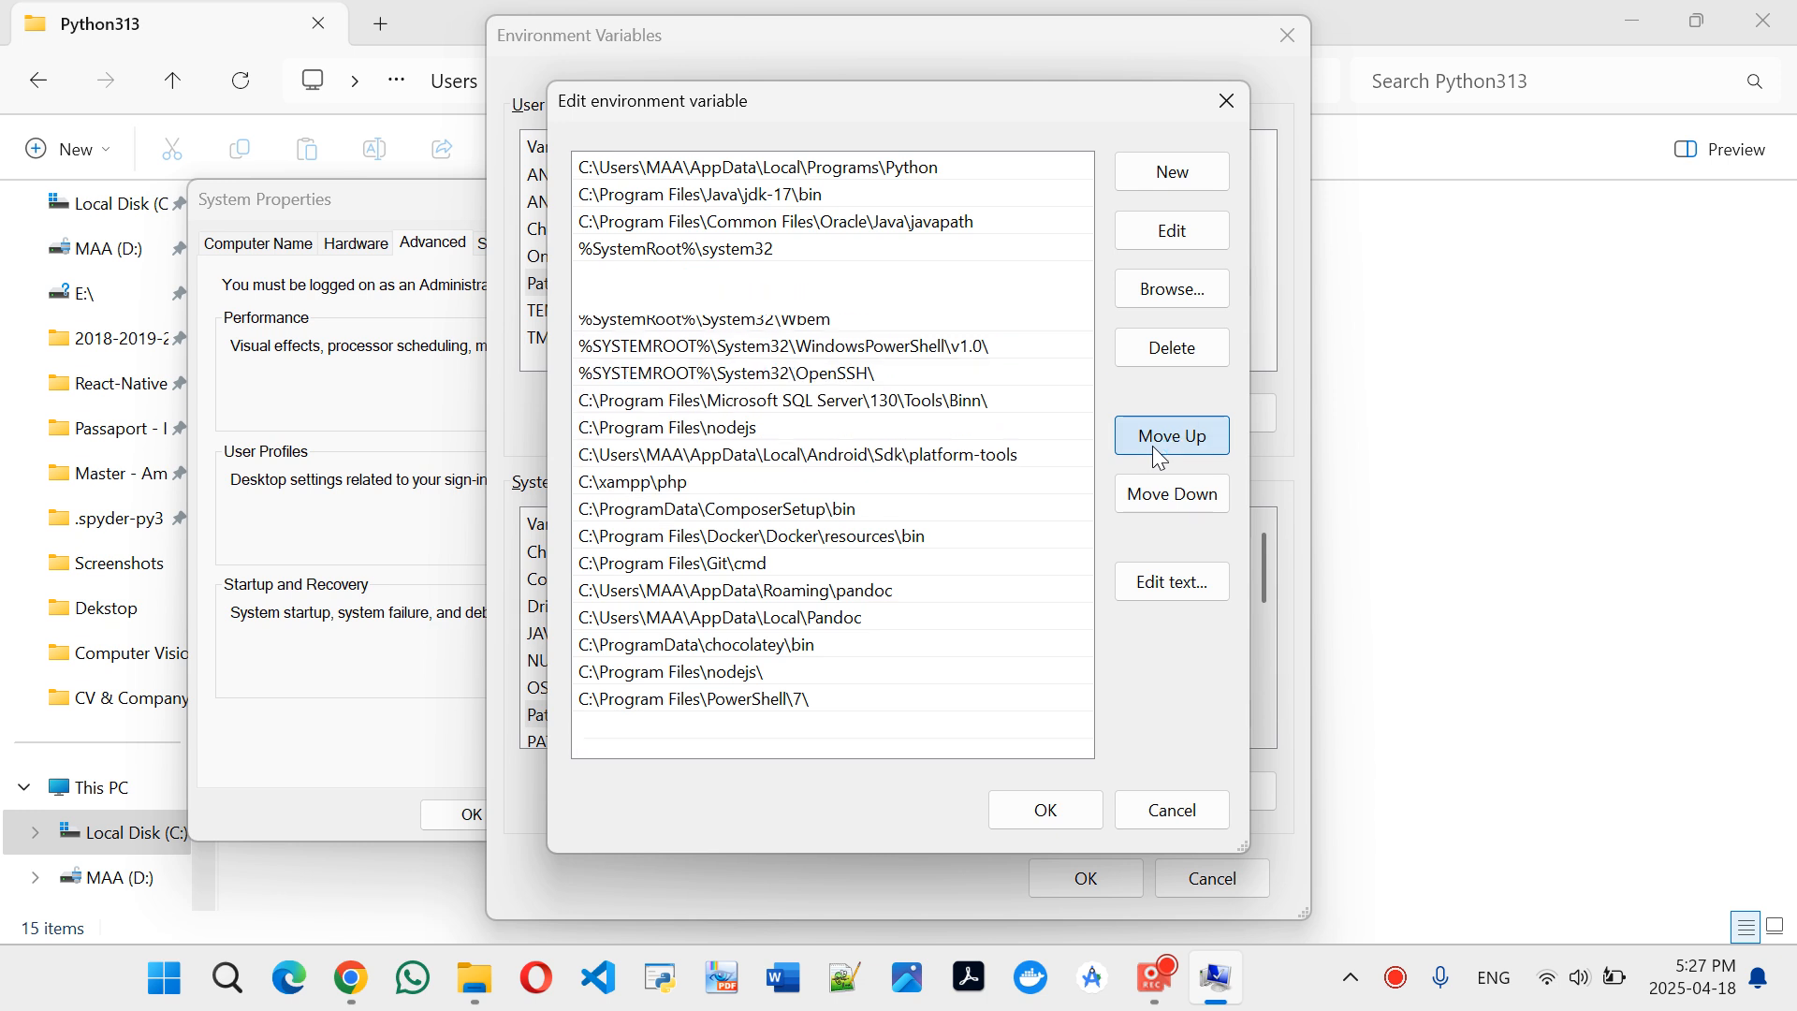
pyautogui.tripleClick(1153, 446)
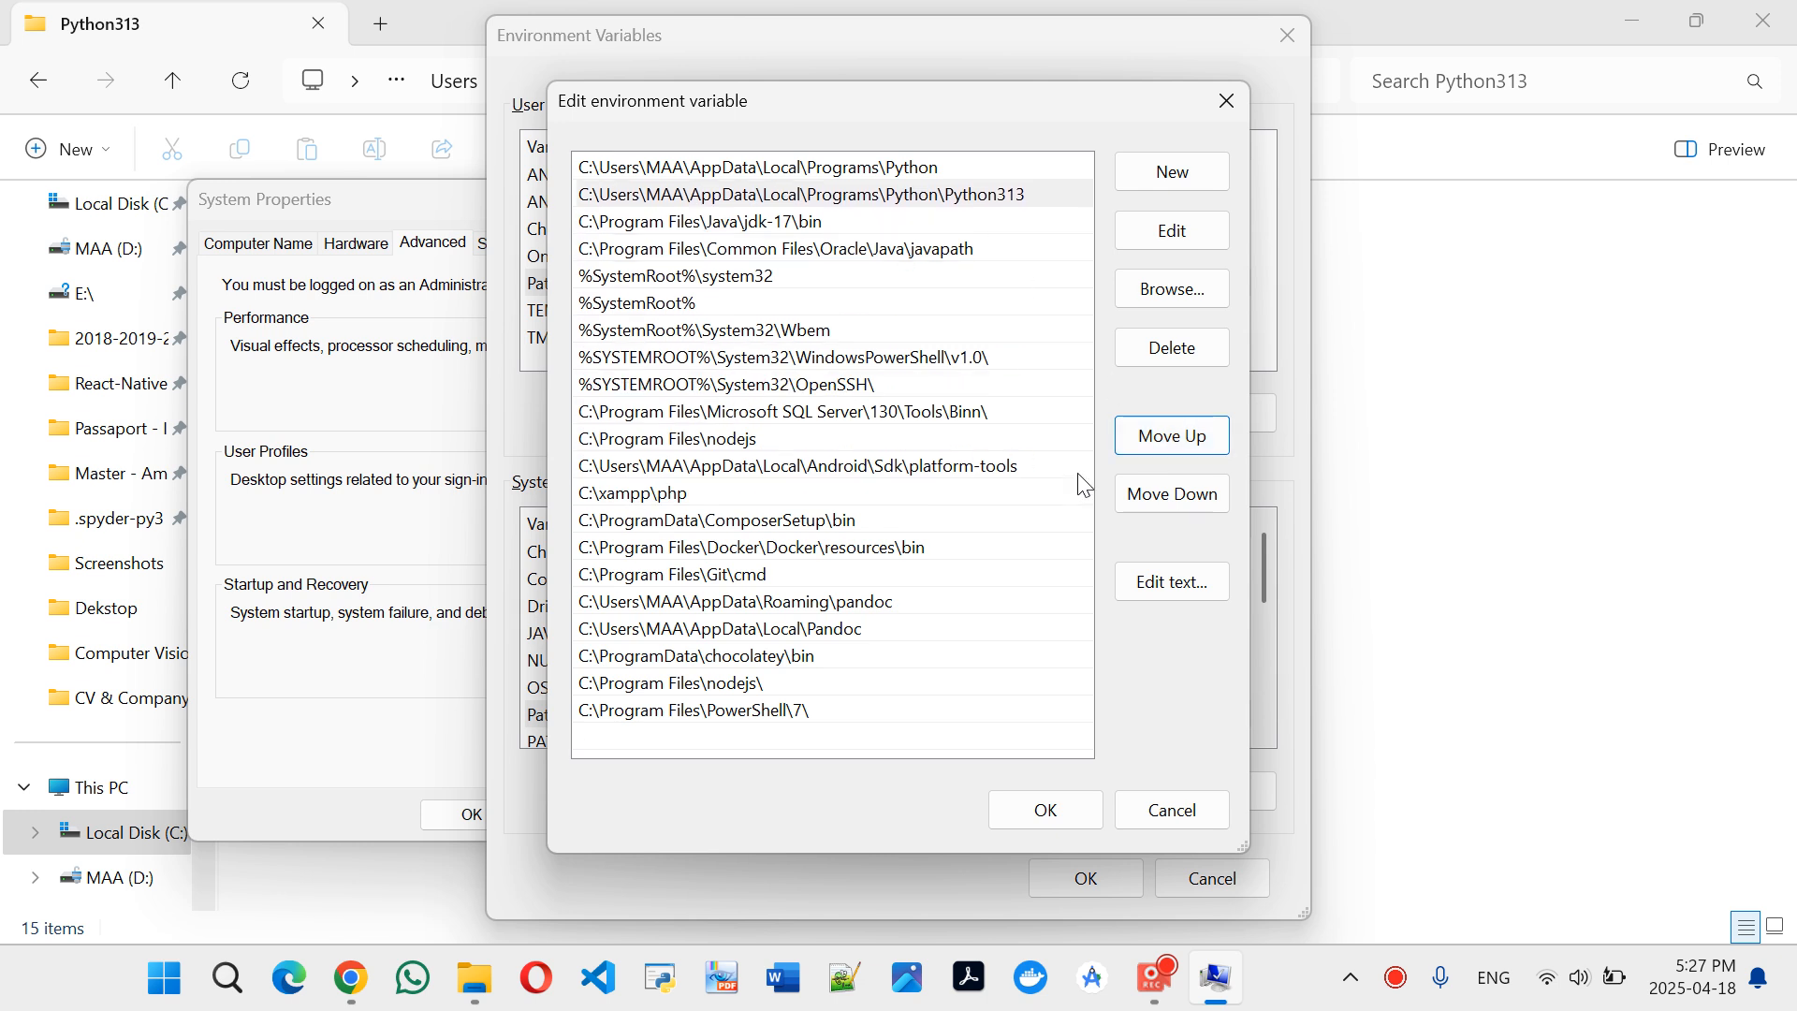
# Switch to File Explorer, open the Launcher folder inside the Python folder and copy its full path
pyautogui.click(1354, 560)
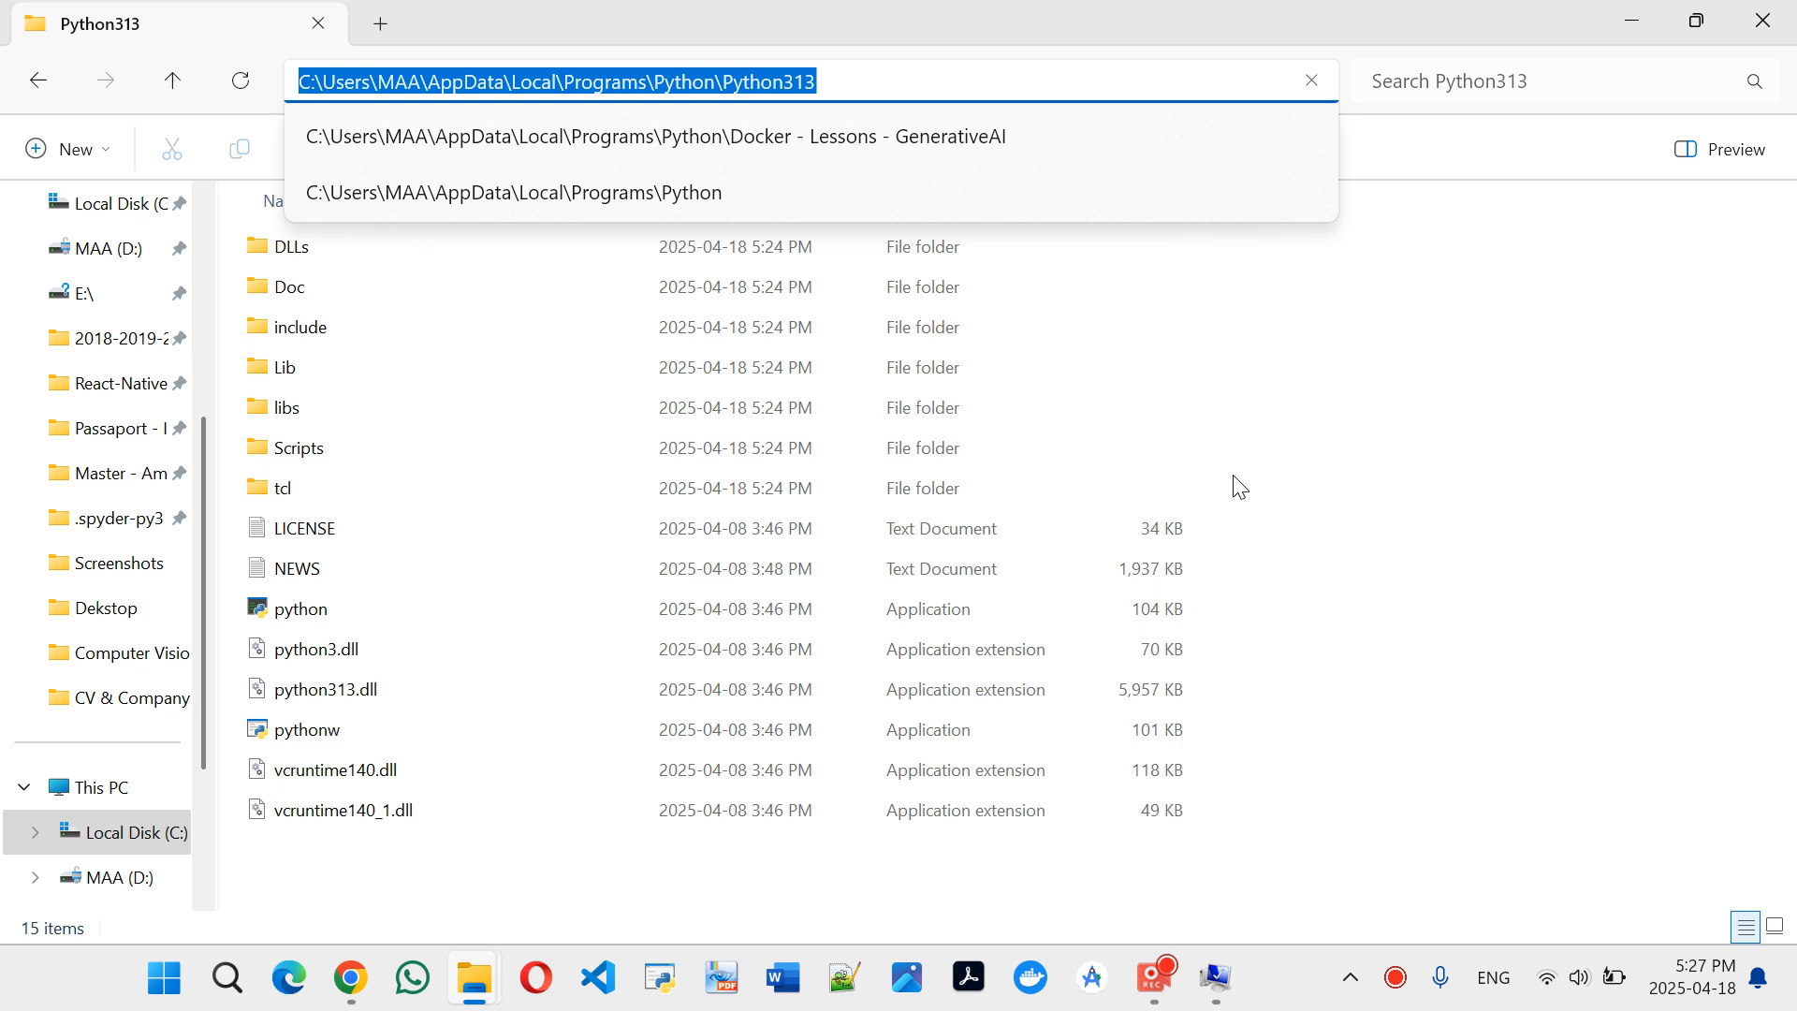
pyautogui.click(172, 81)
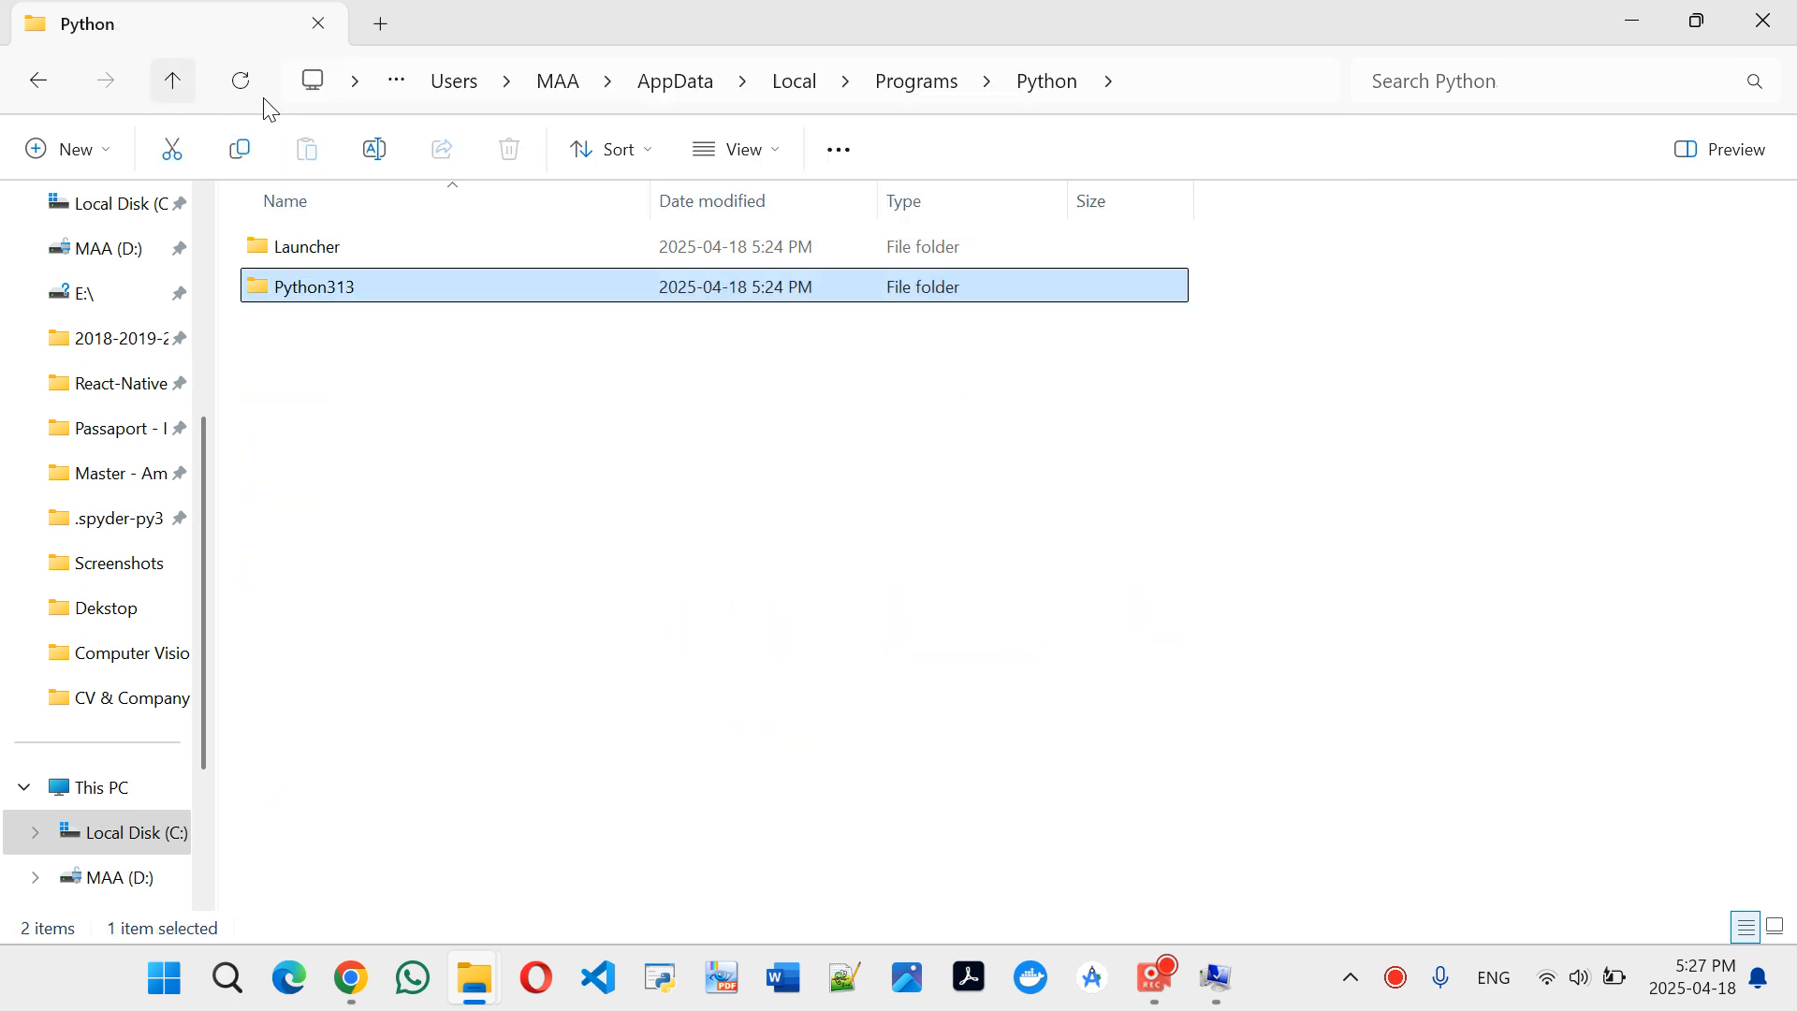
pyautogui.doubleClick(379, 249)
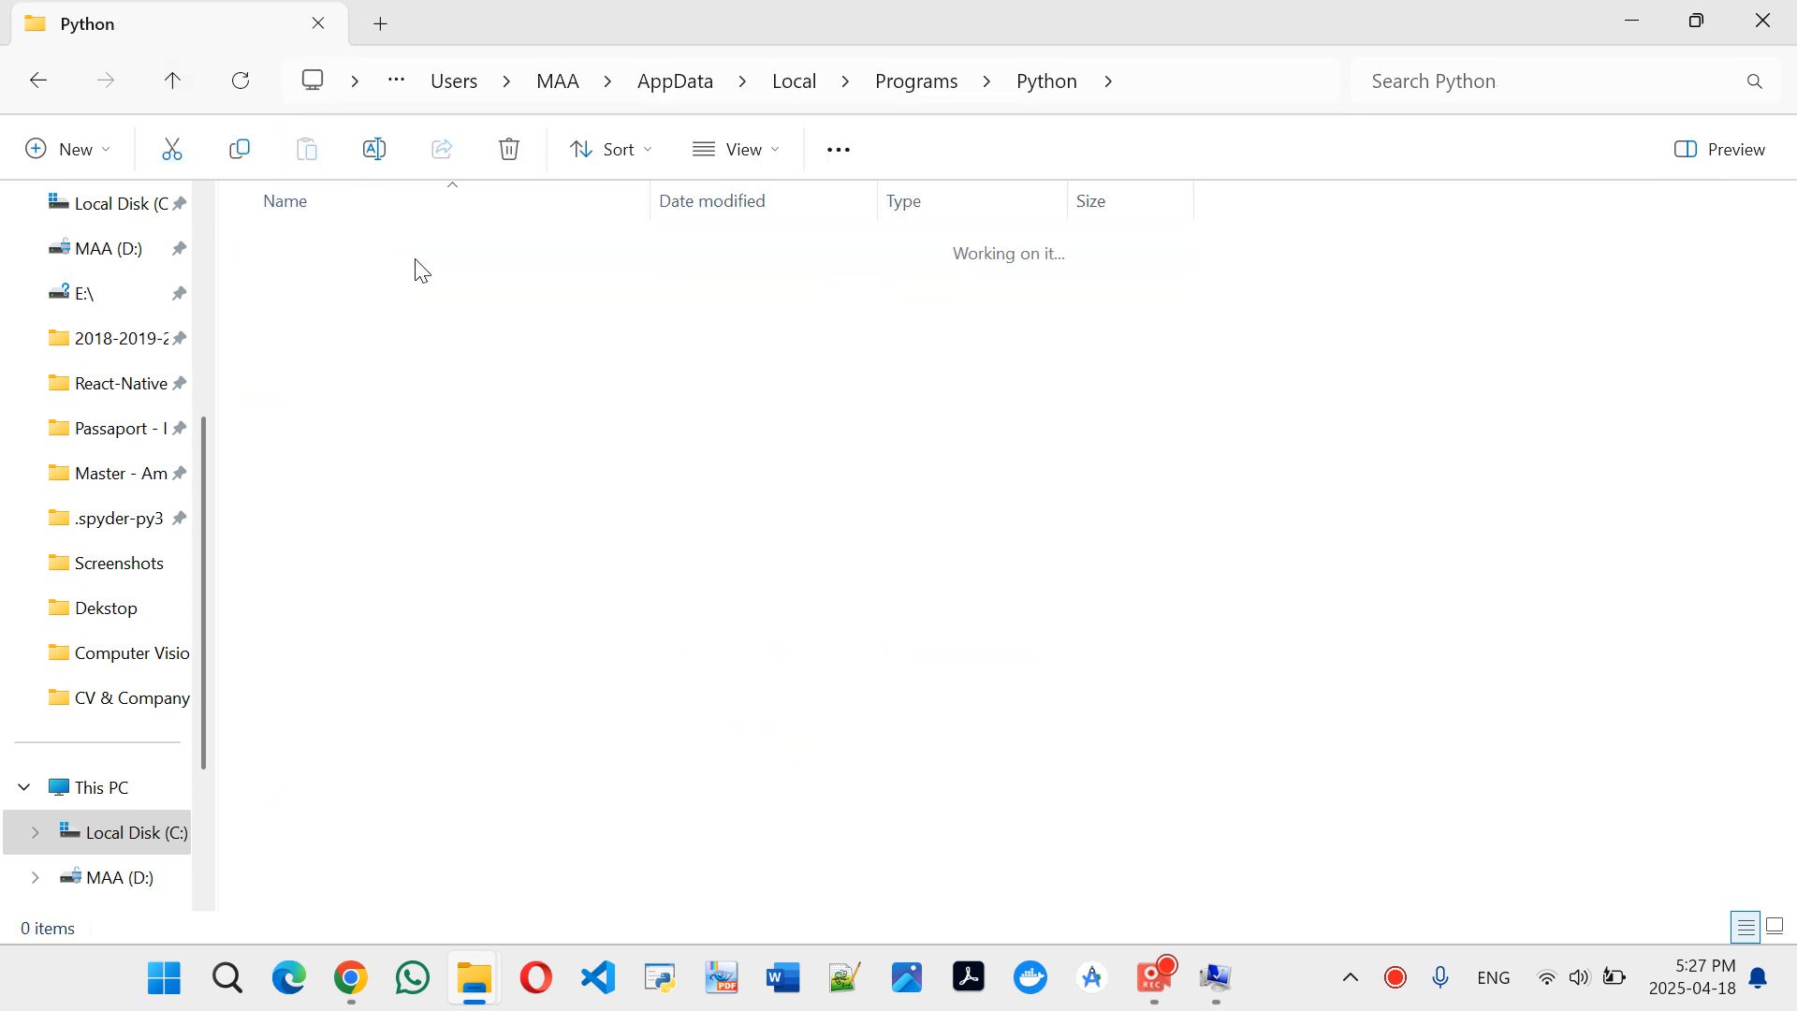
pyautogui.click(1269, 85)
pyautogui.hotkey('ctrl', 'c')
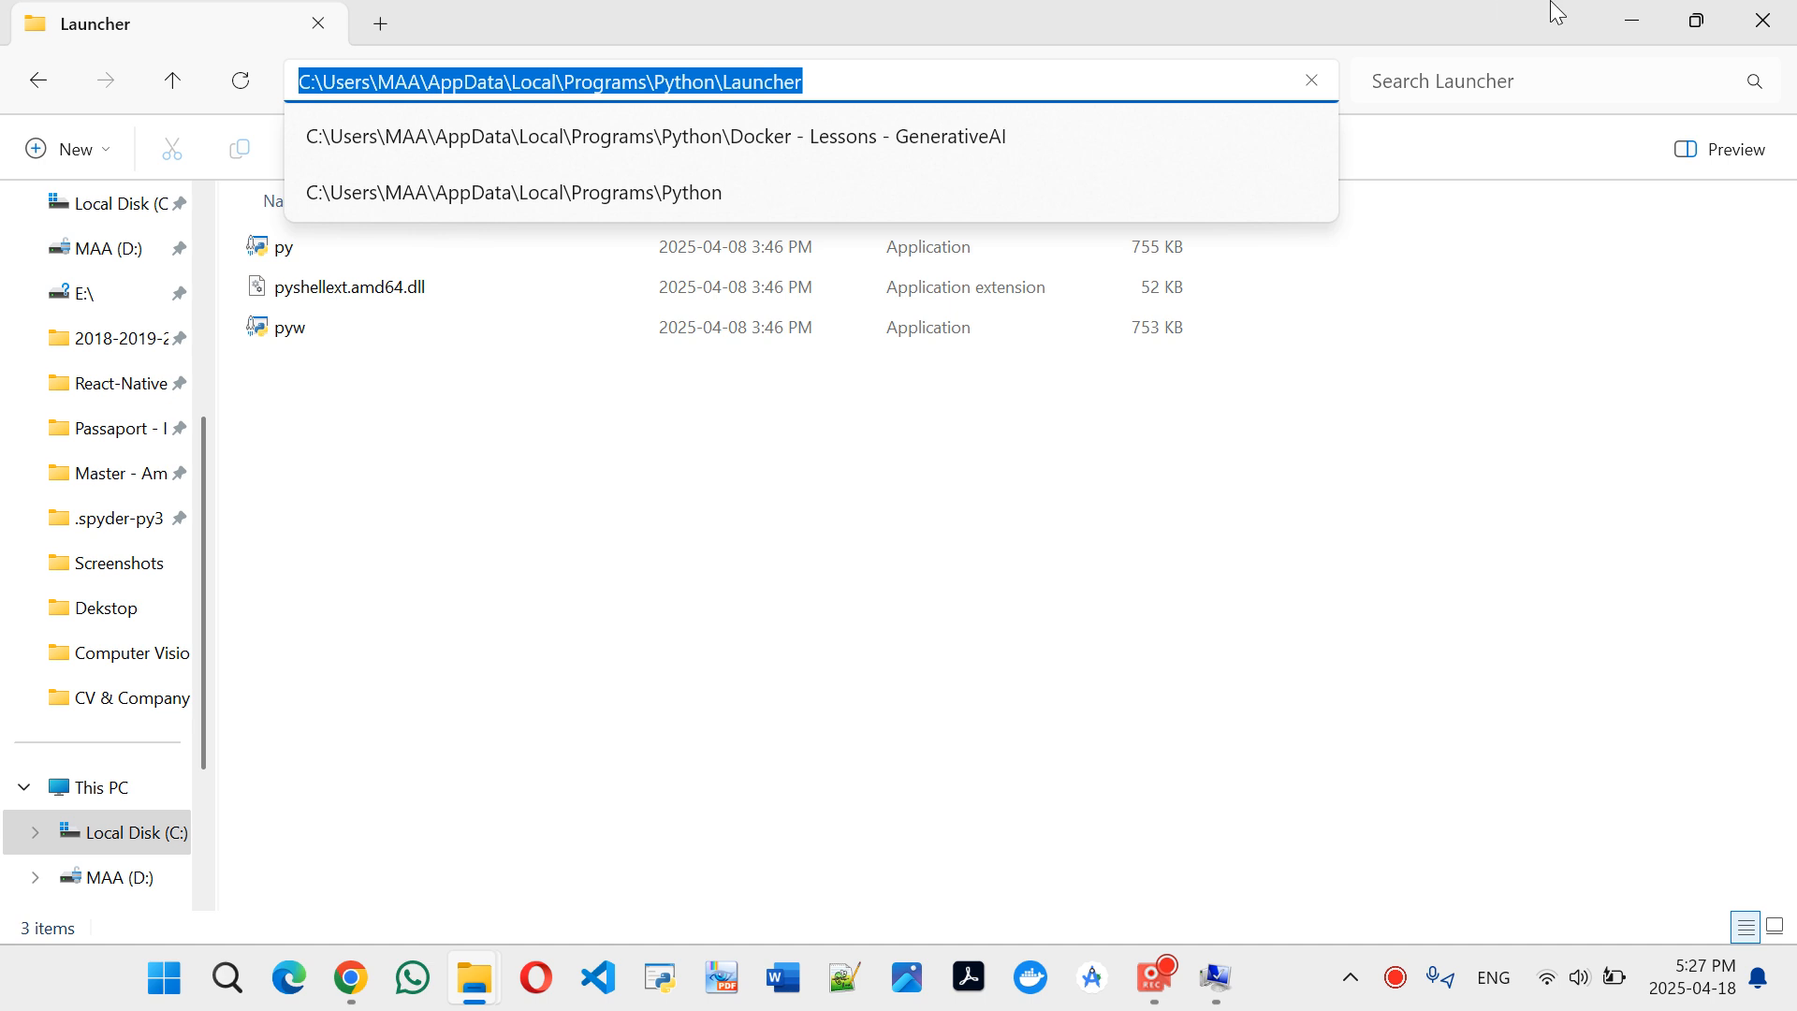
# Minimize File Explorer and add the copied Launcher folder path as a new entry in the system Path variable
pyautogui.click(1651, 14)
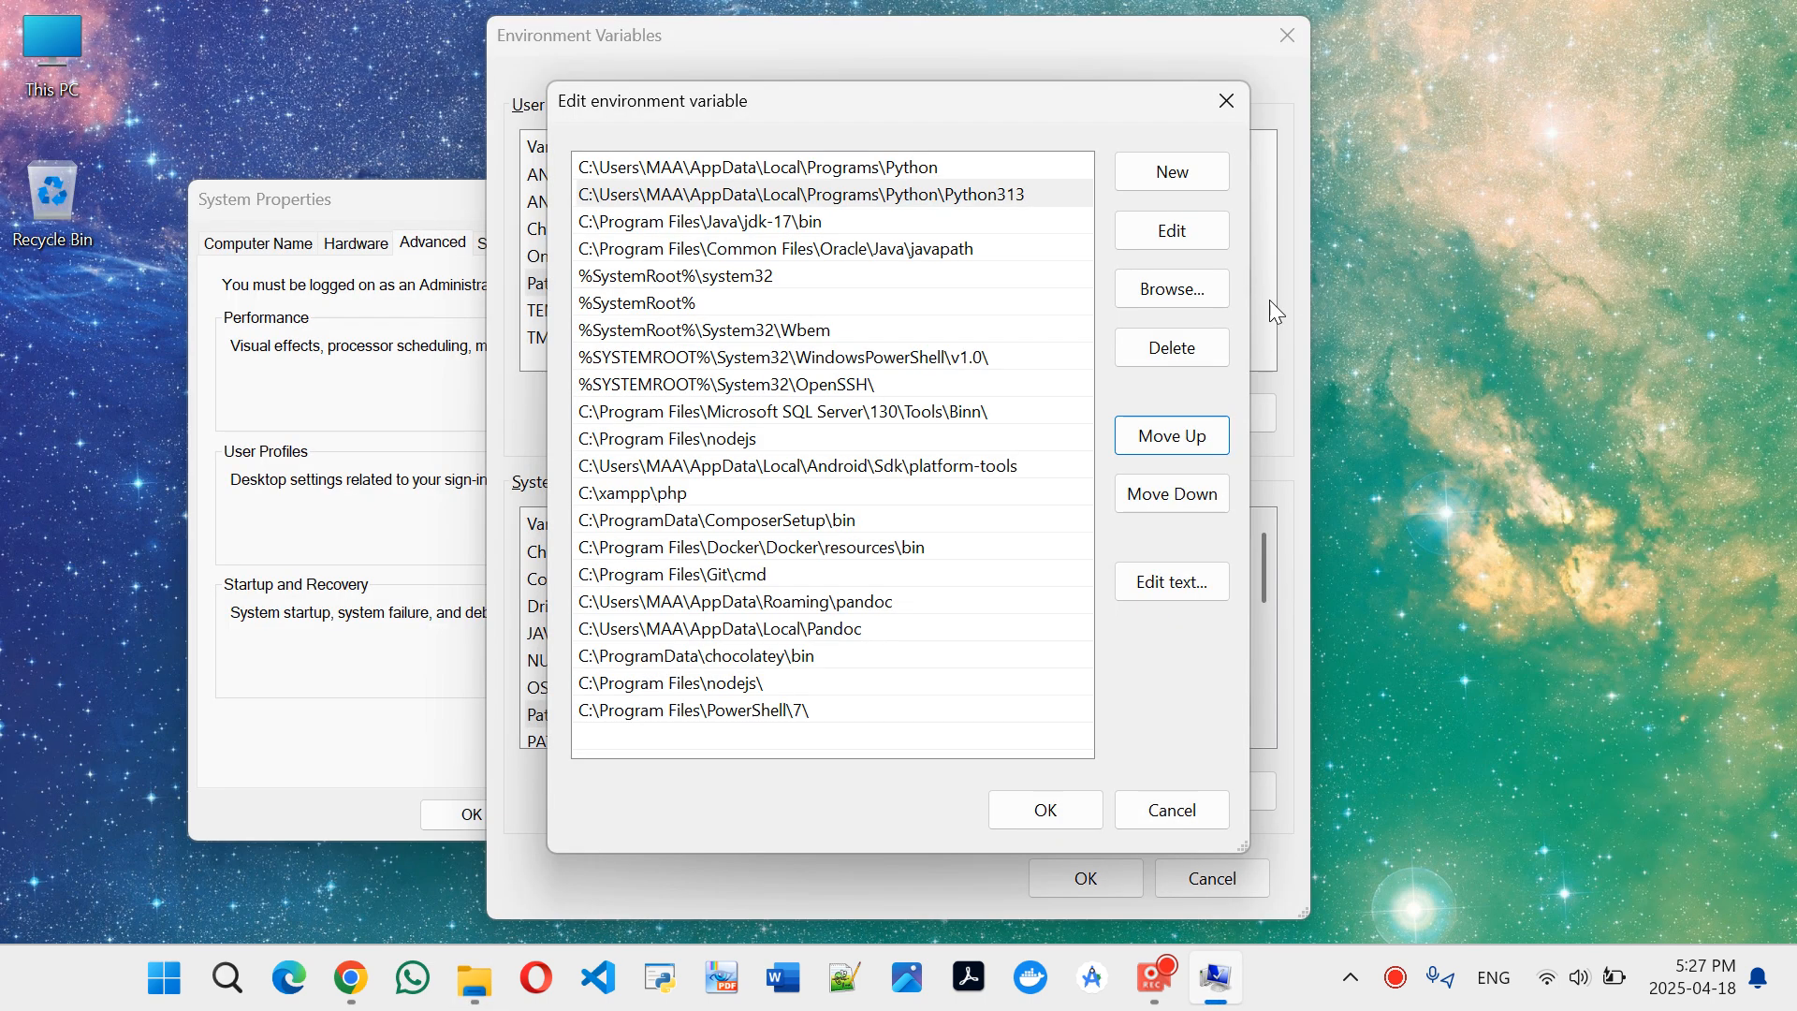
pyautogui.click(1170, 178)
pyautogui.hotkey('ctrl', 'v')
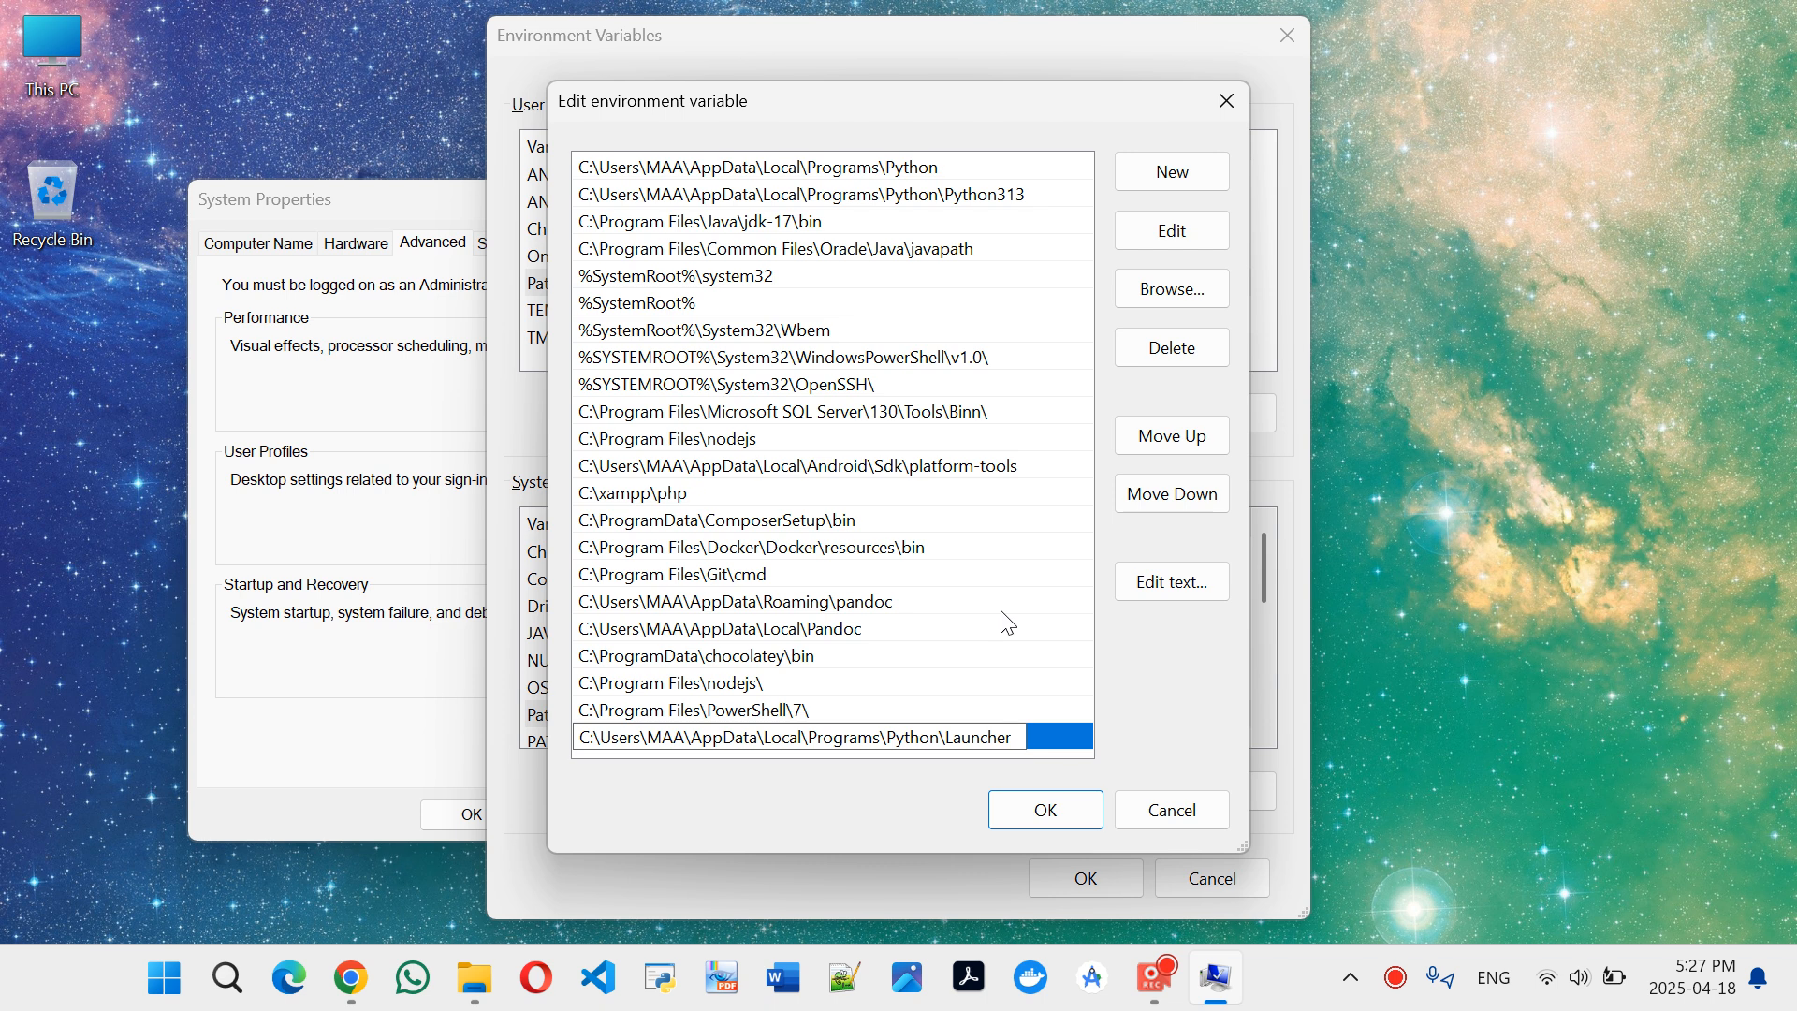
pyautogui.press('Return')
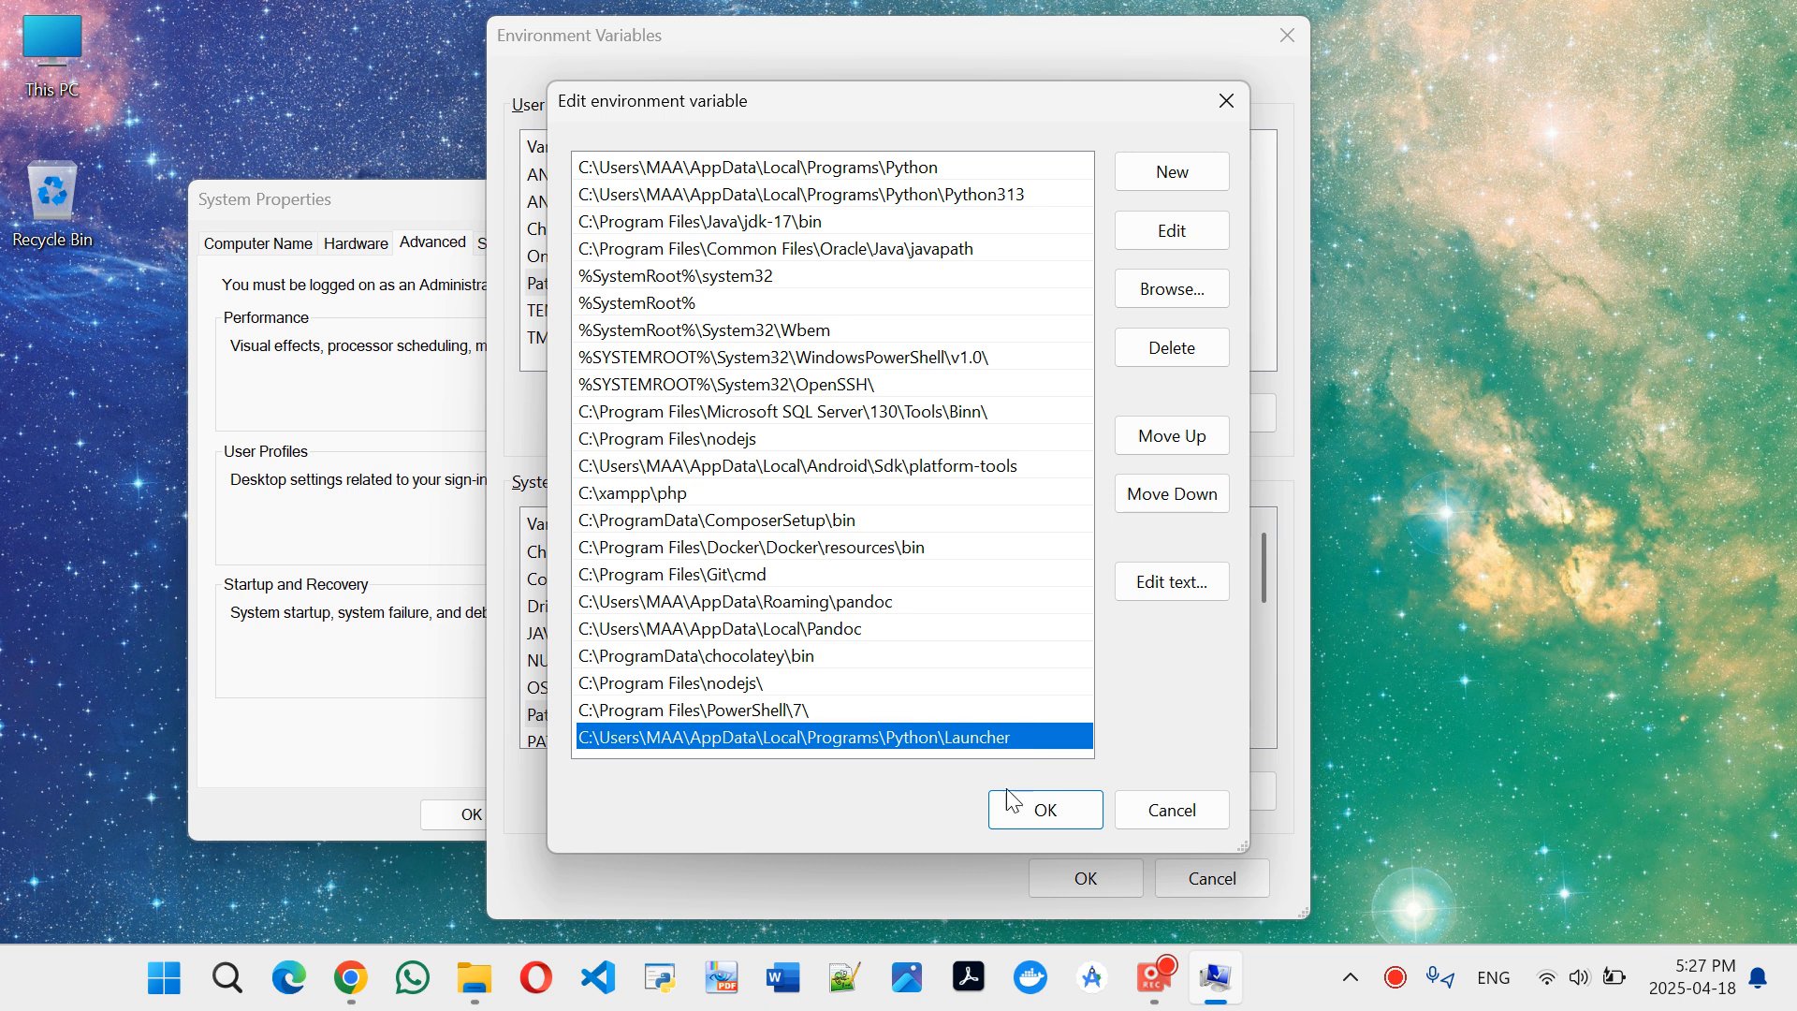
# Move the Python\Launcher entry to the first place in the system Path list and leave it selected
pyautogui.click(1148, 440)
pyautogui.click(1148, 440)
pyautogui.click(1147, 440)
pyautogui.click(1148, 440)
pyautogui.click(1148, 440)
pyautogui.click(1147, 440)
pyautogui.click(1148, 440)
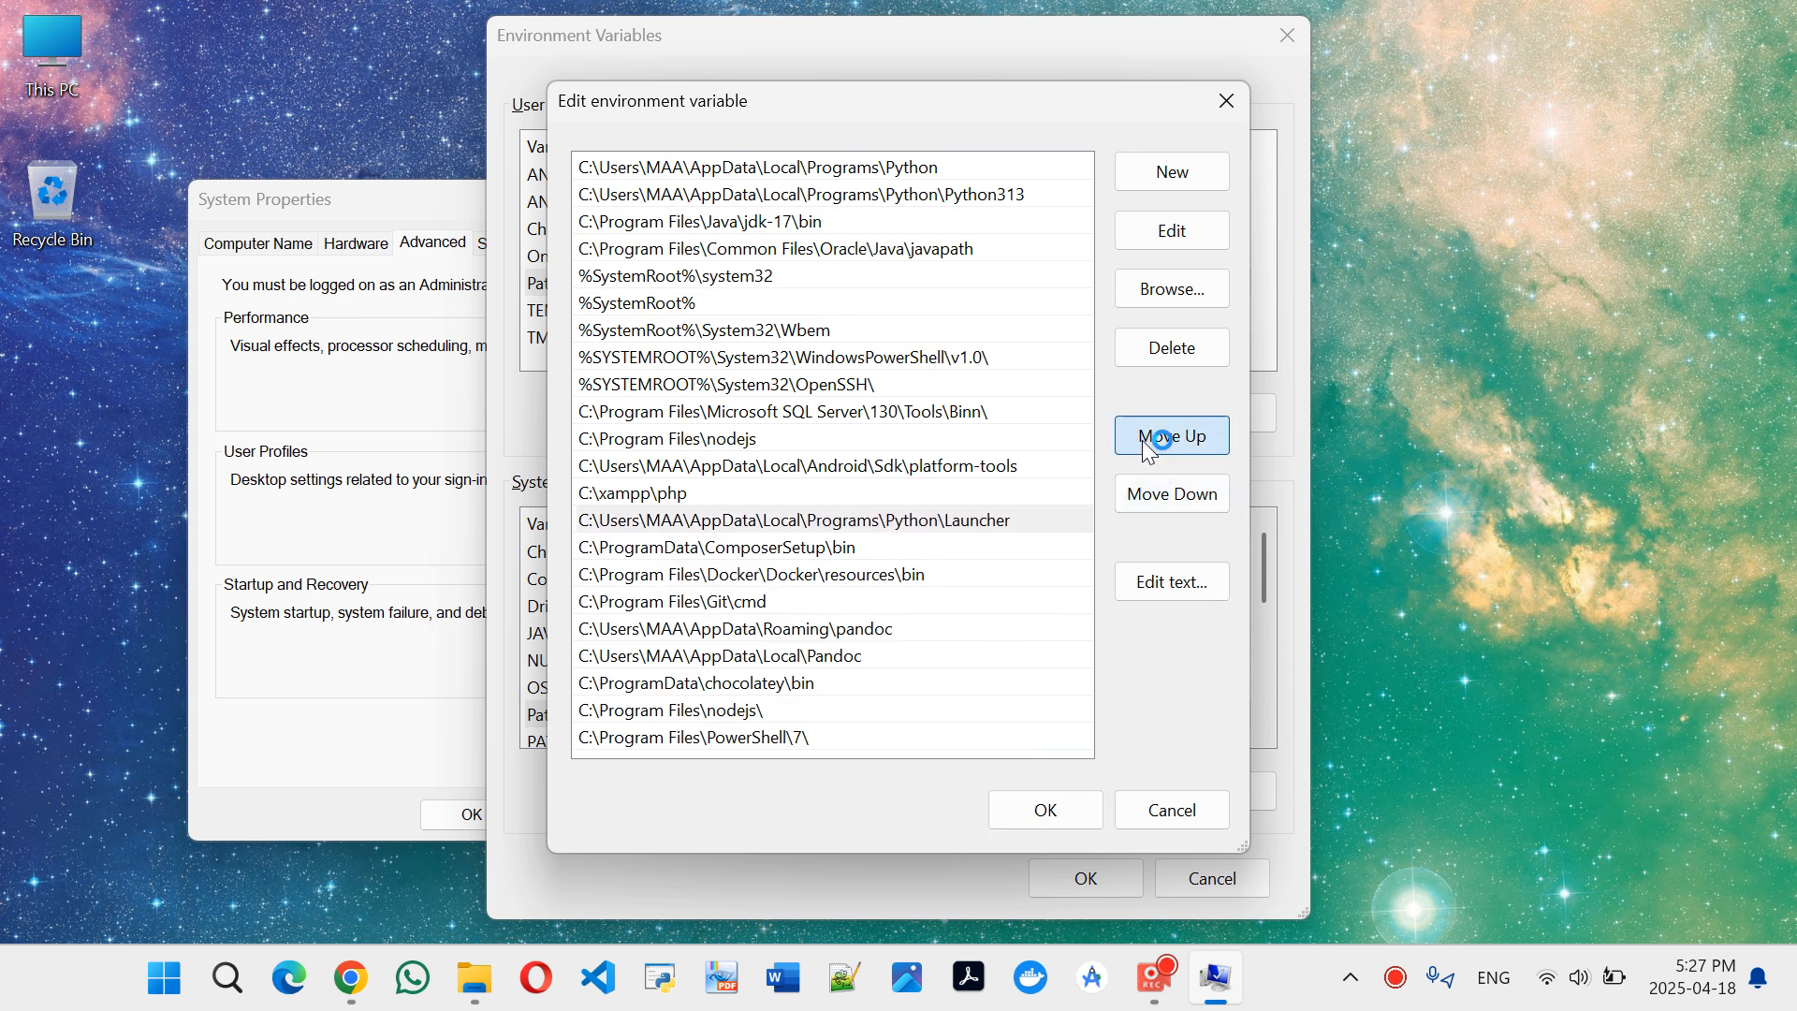
pyautogui.click(1148, 439)
pyautogui.click(1148, 440)
pyautogui.click(1148, 439)
pyautogui.click(1148, 440)
pyautogui.click(1146, 442)
pyautogui.click(1146, 442)
pyautogui.click(1146, 442)
pyautogui.click(1146, 442)
pyautogui.click(1146, 442)
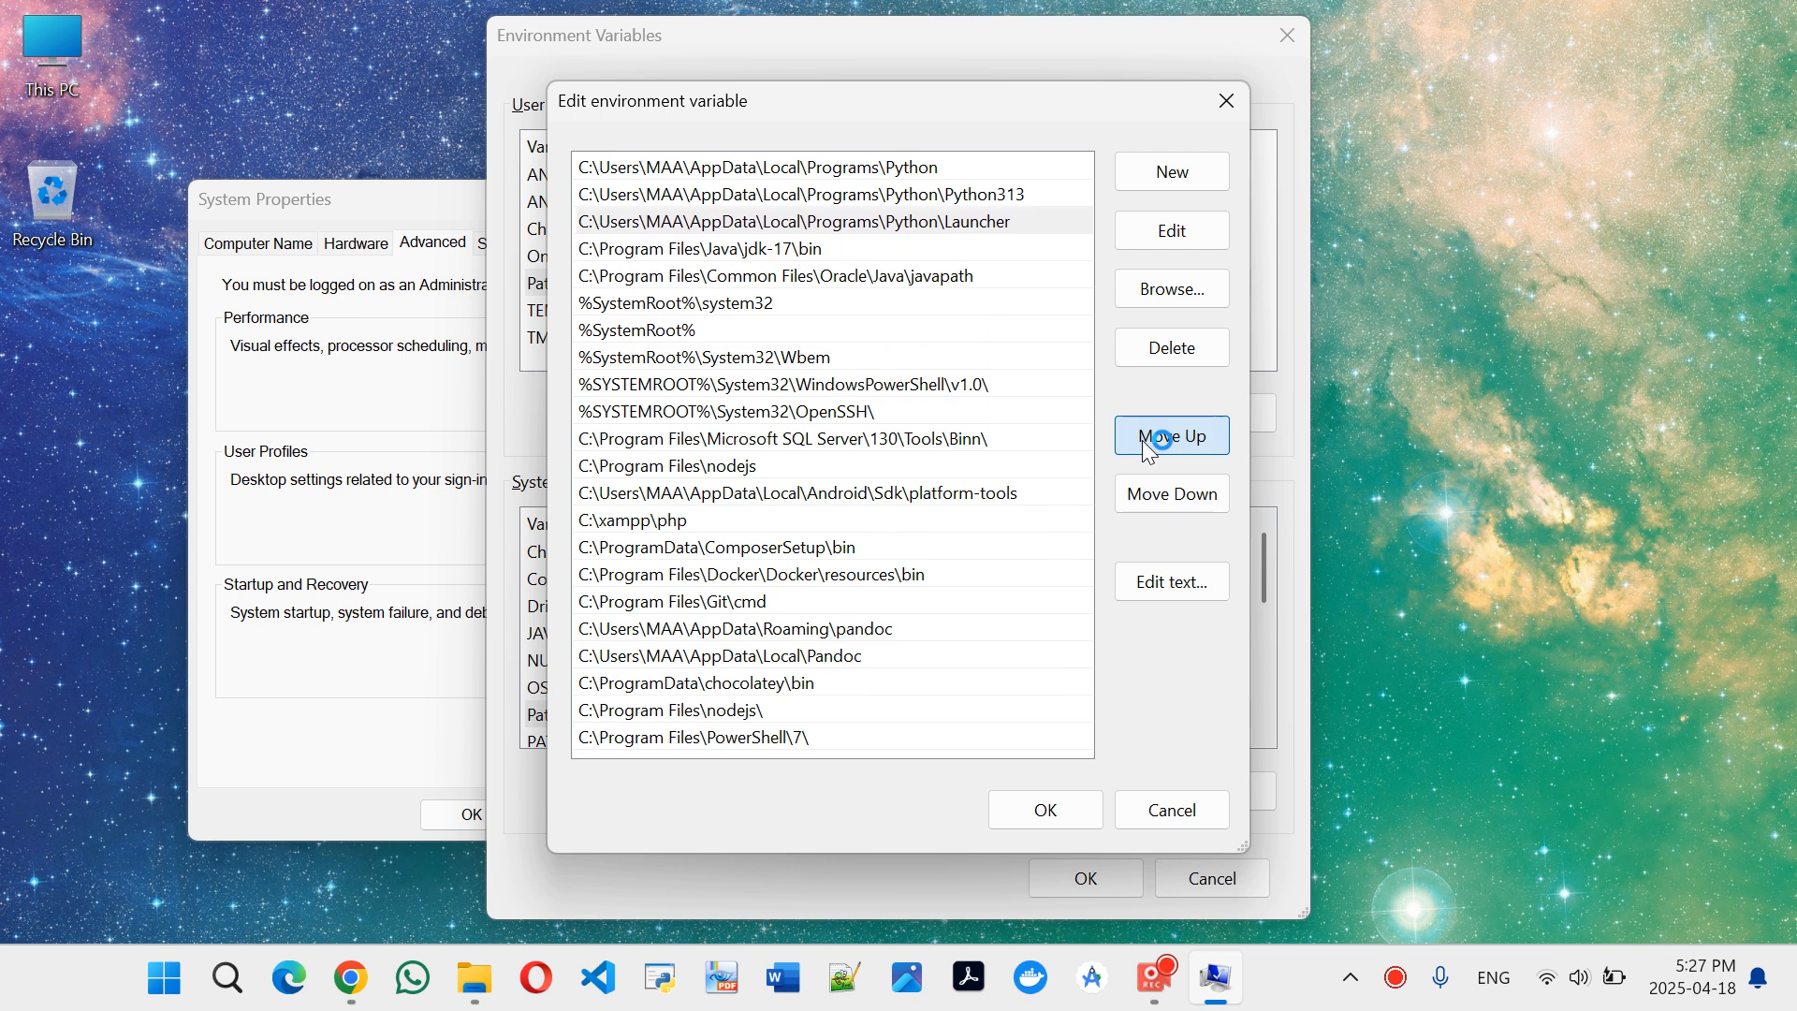
pyautogui.click(1146, 442)
pyautogui.click(1145, 442)
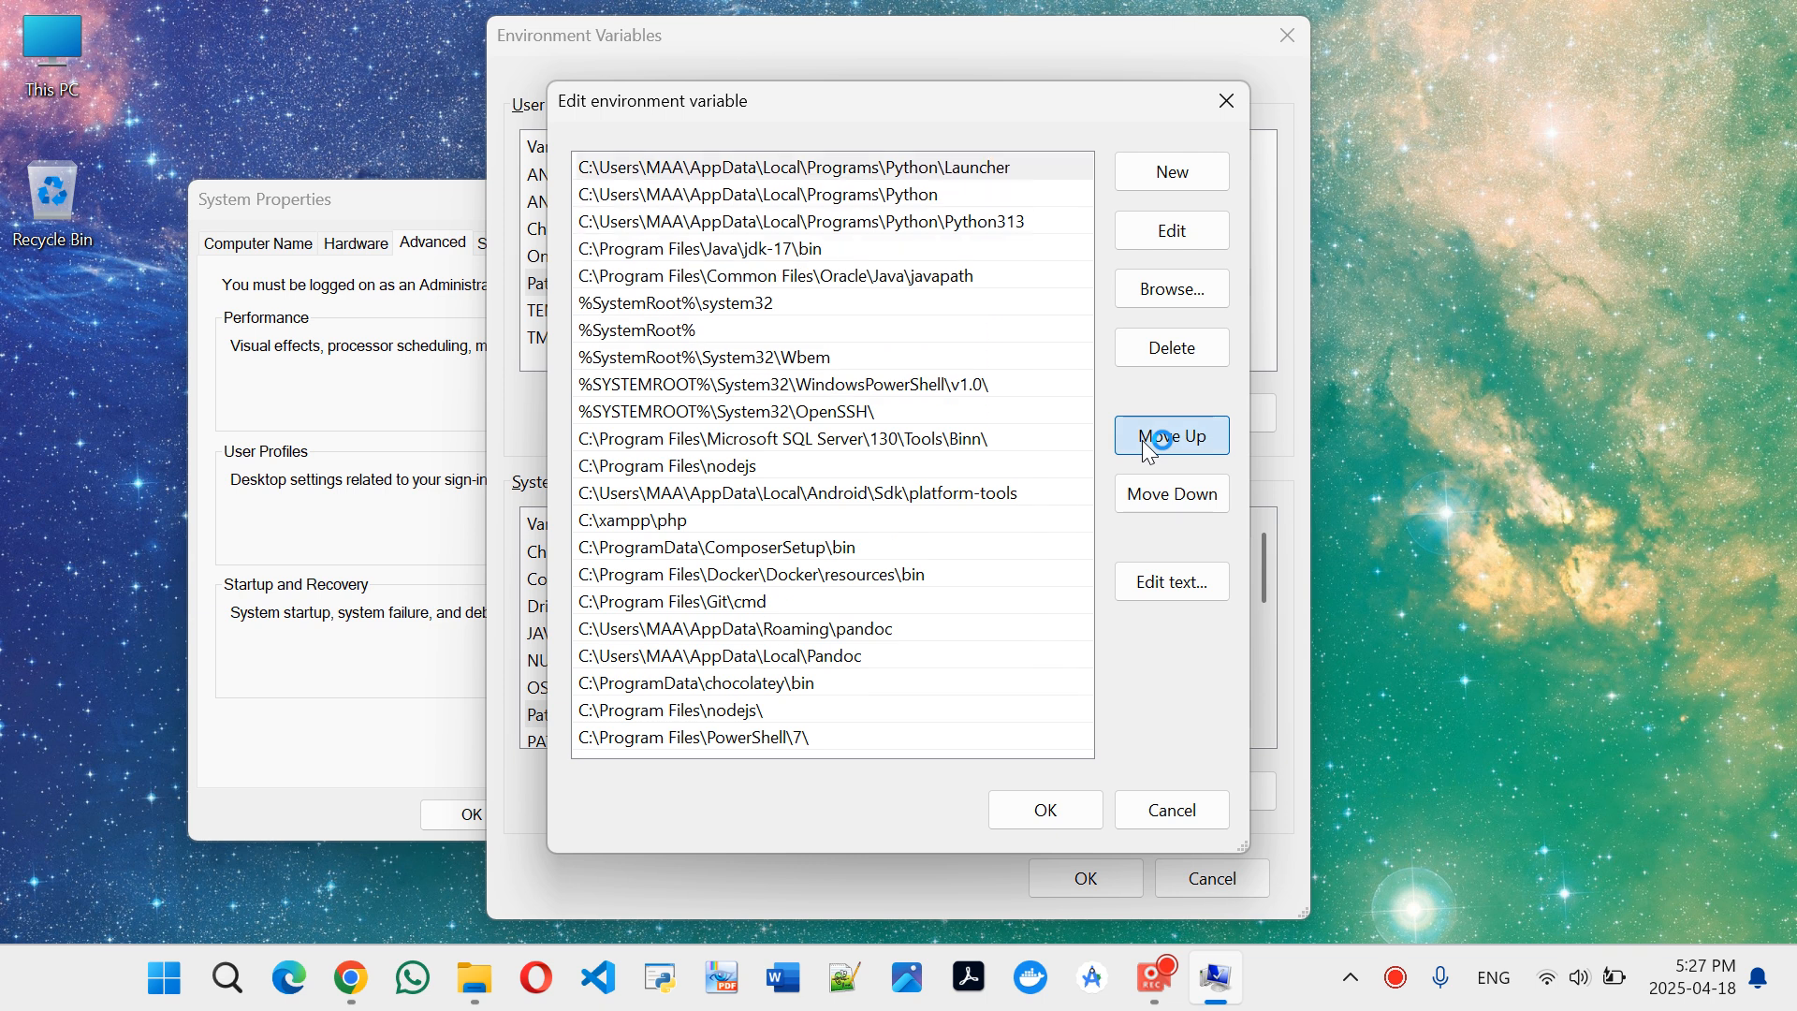
pyautogui.click(884, 168)
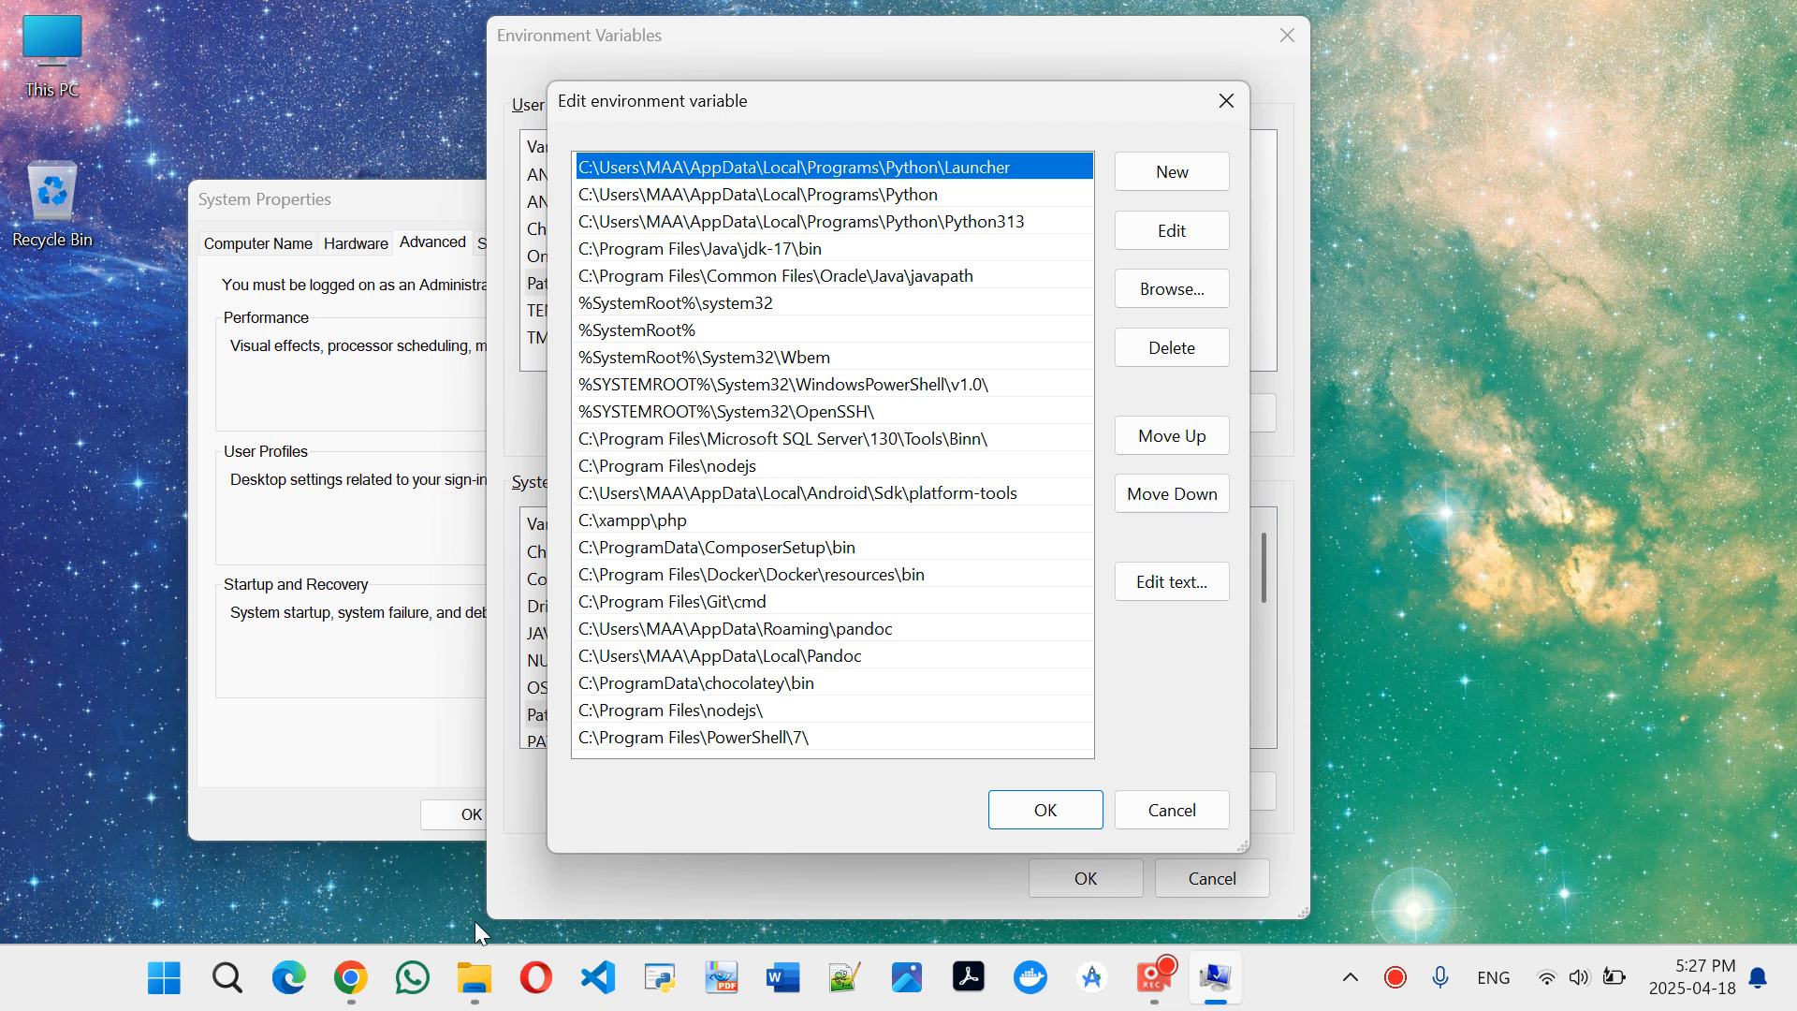
# Switch to File Explorer, go to the Python313 folder inside the Python folder and copy the full path of its Scripts folder
pyautogui.moveTo(475, 974)
pyautogui.click(566, 833)
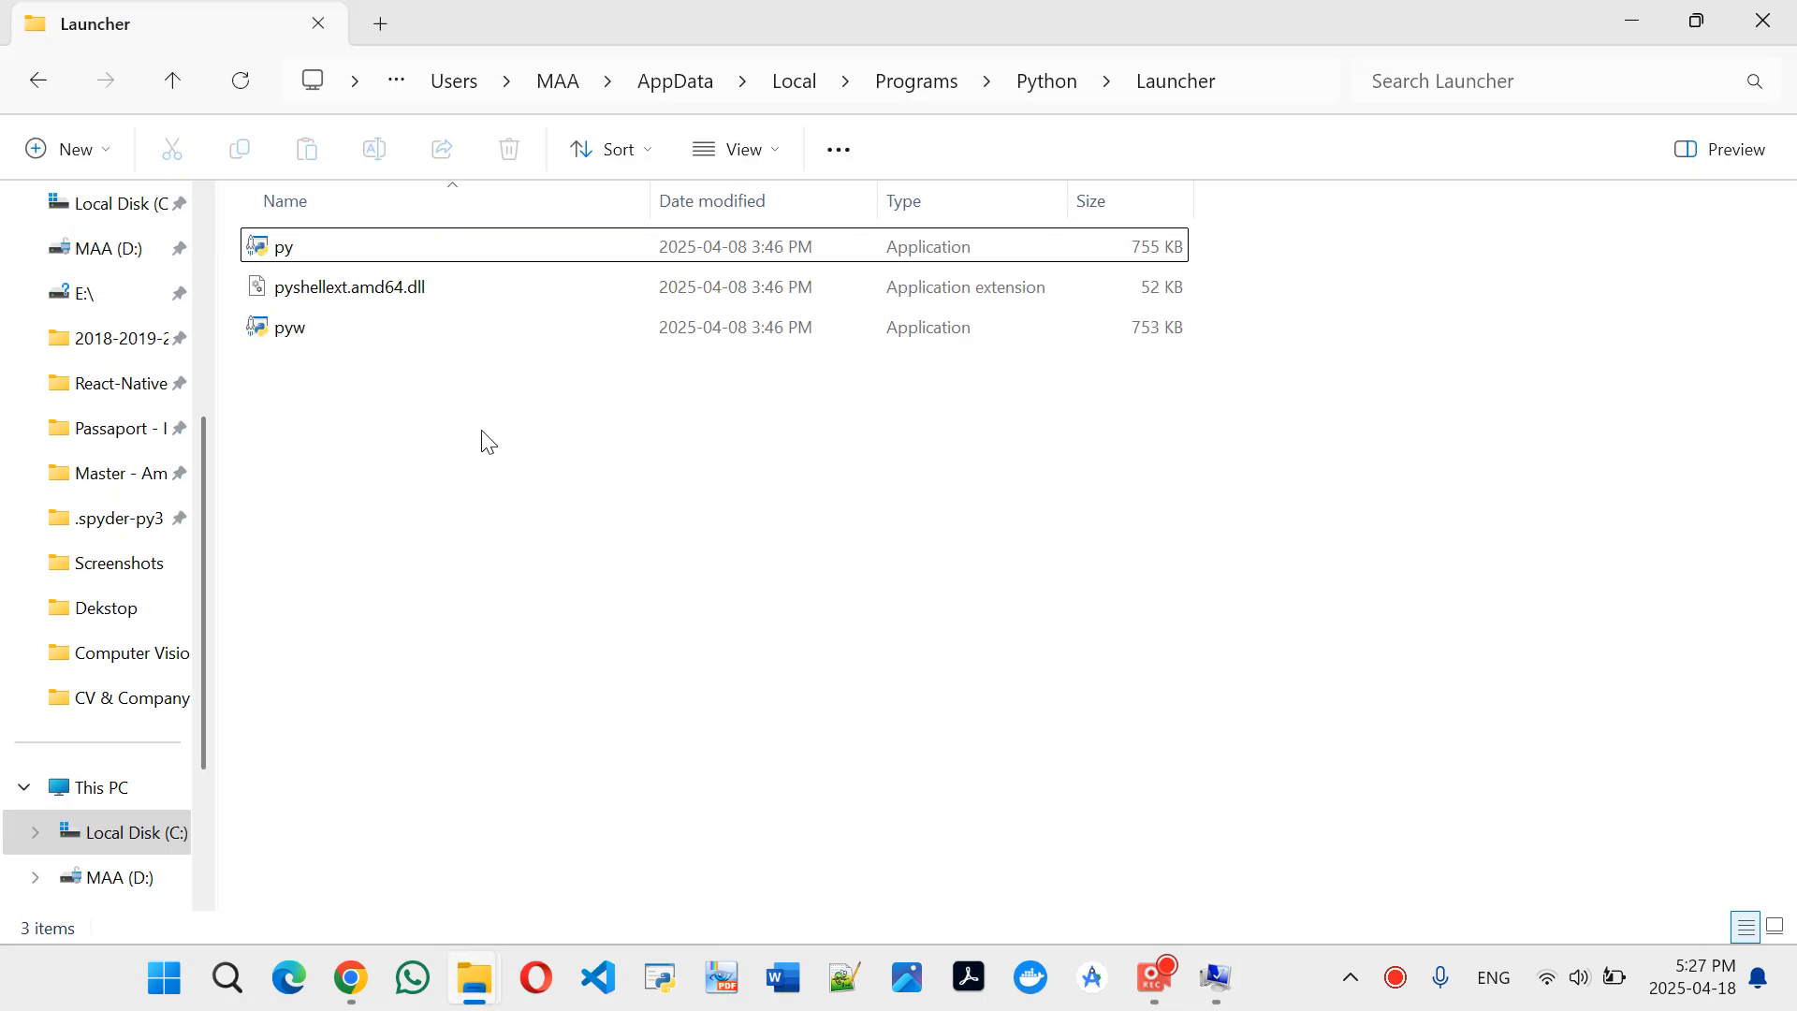
pyautogui.hotkey('alt', 'Up')
pyautogui.press('Down')
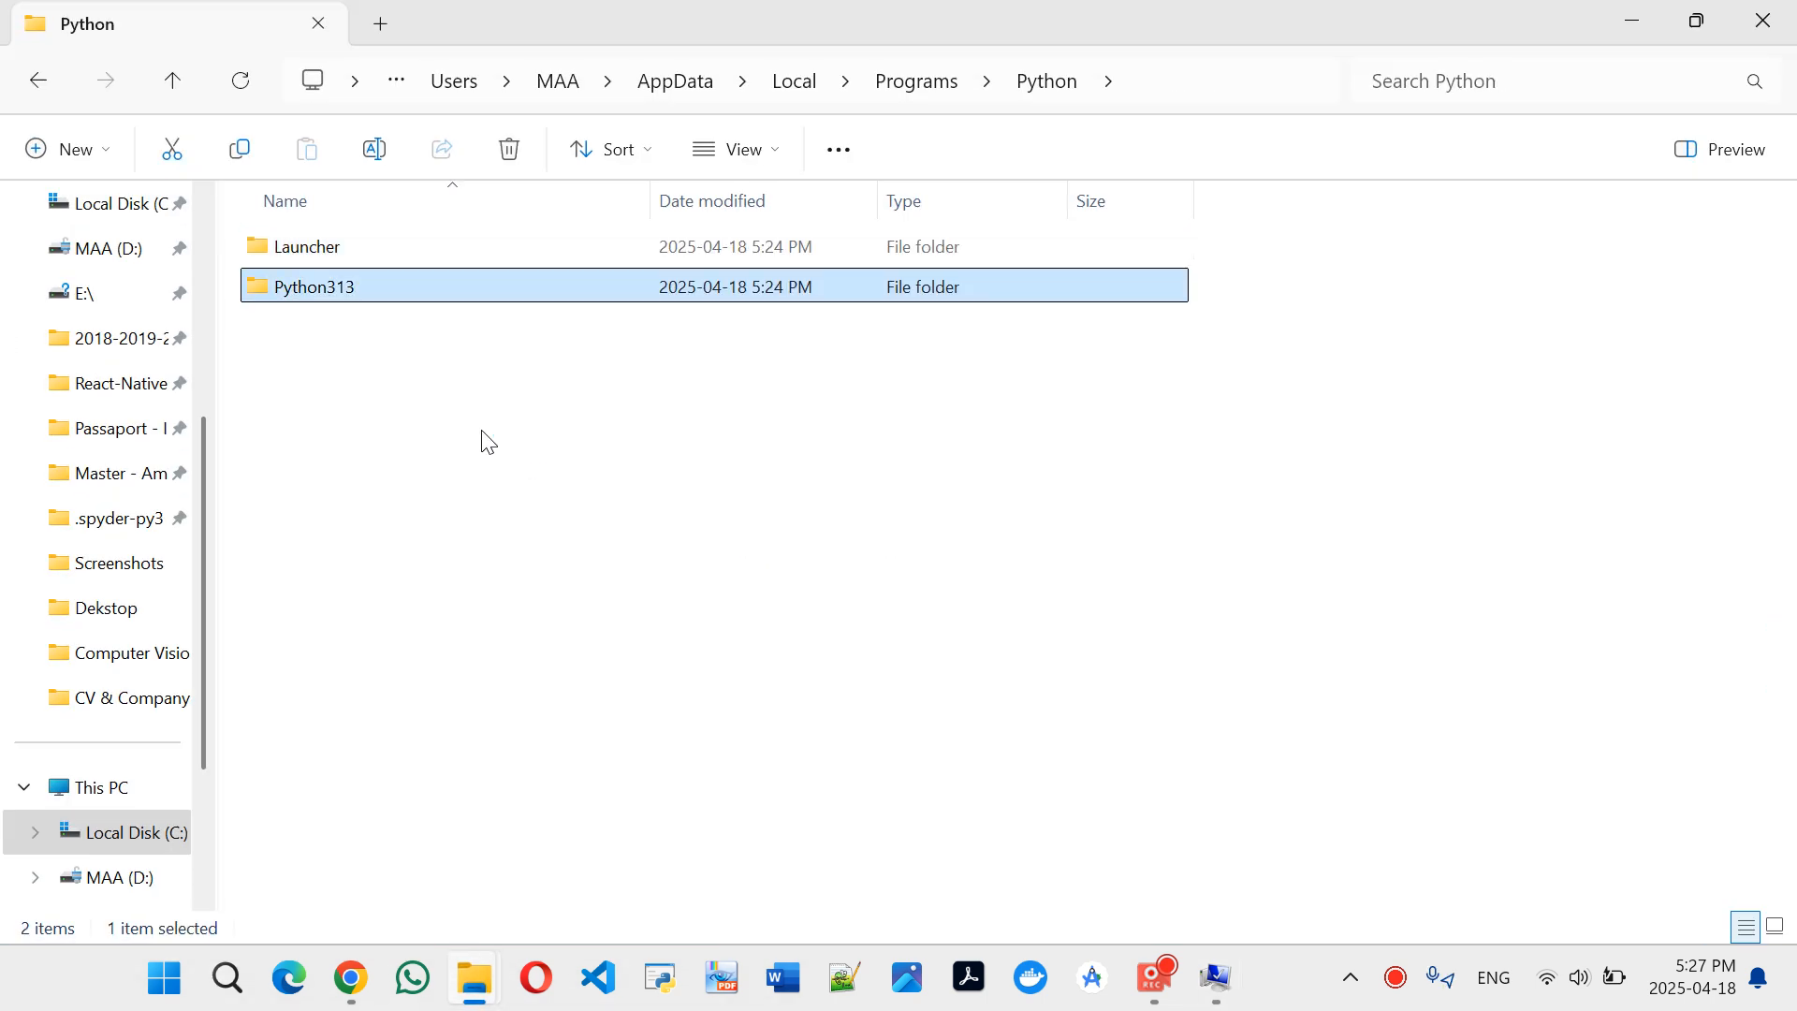
pyautogui.press('Return')
pyautogui.press('s')
pyautogui.press('Return')
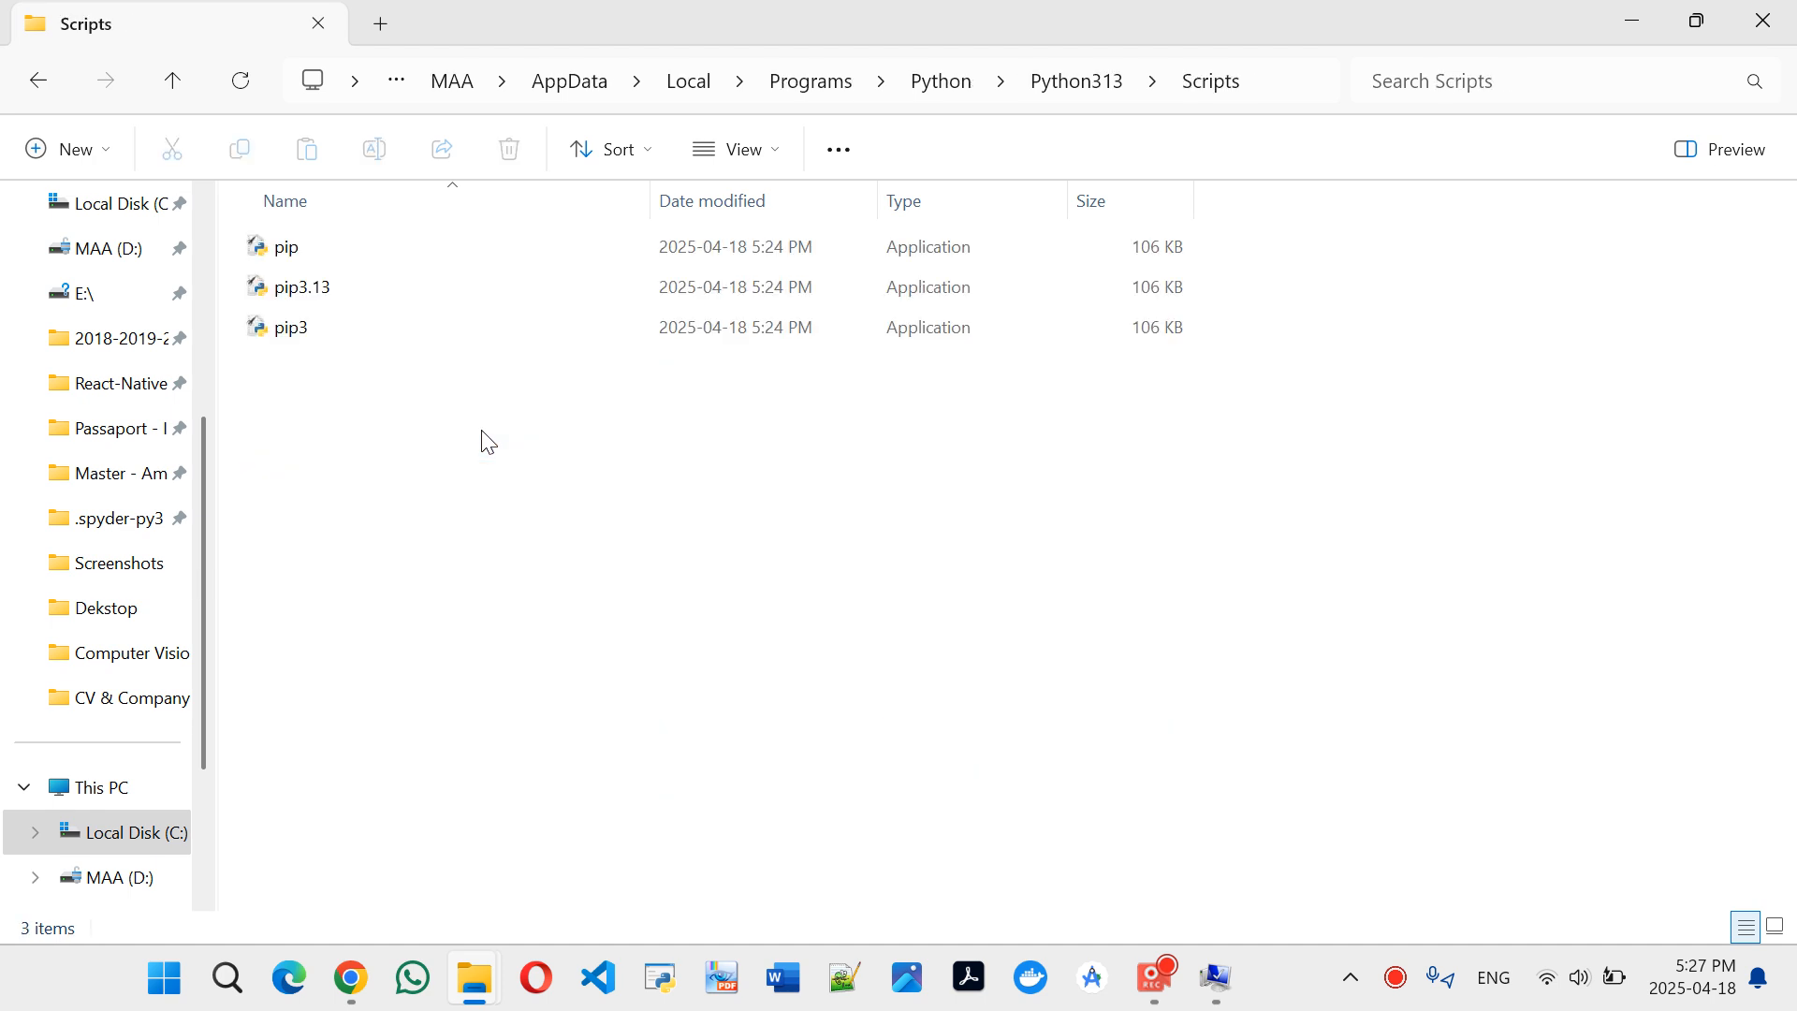
pyautogui.click(1300, 84)
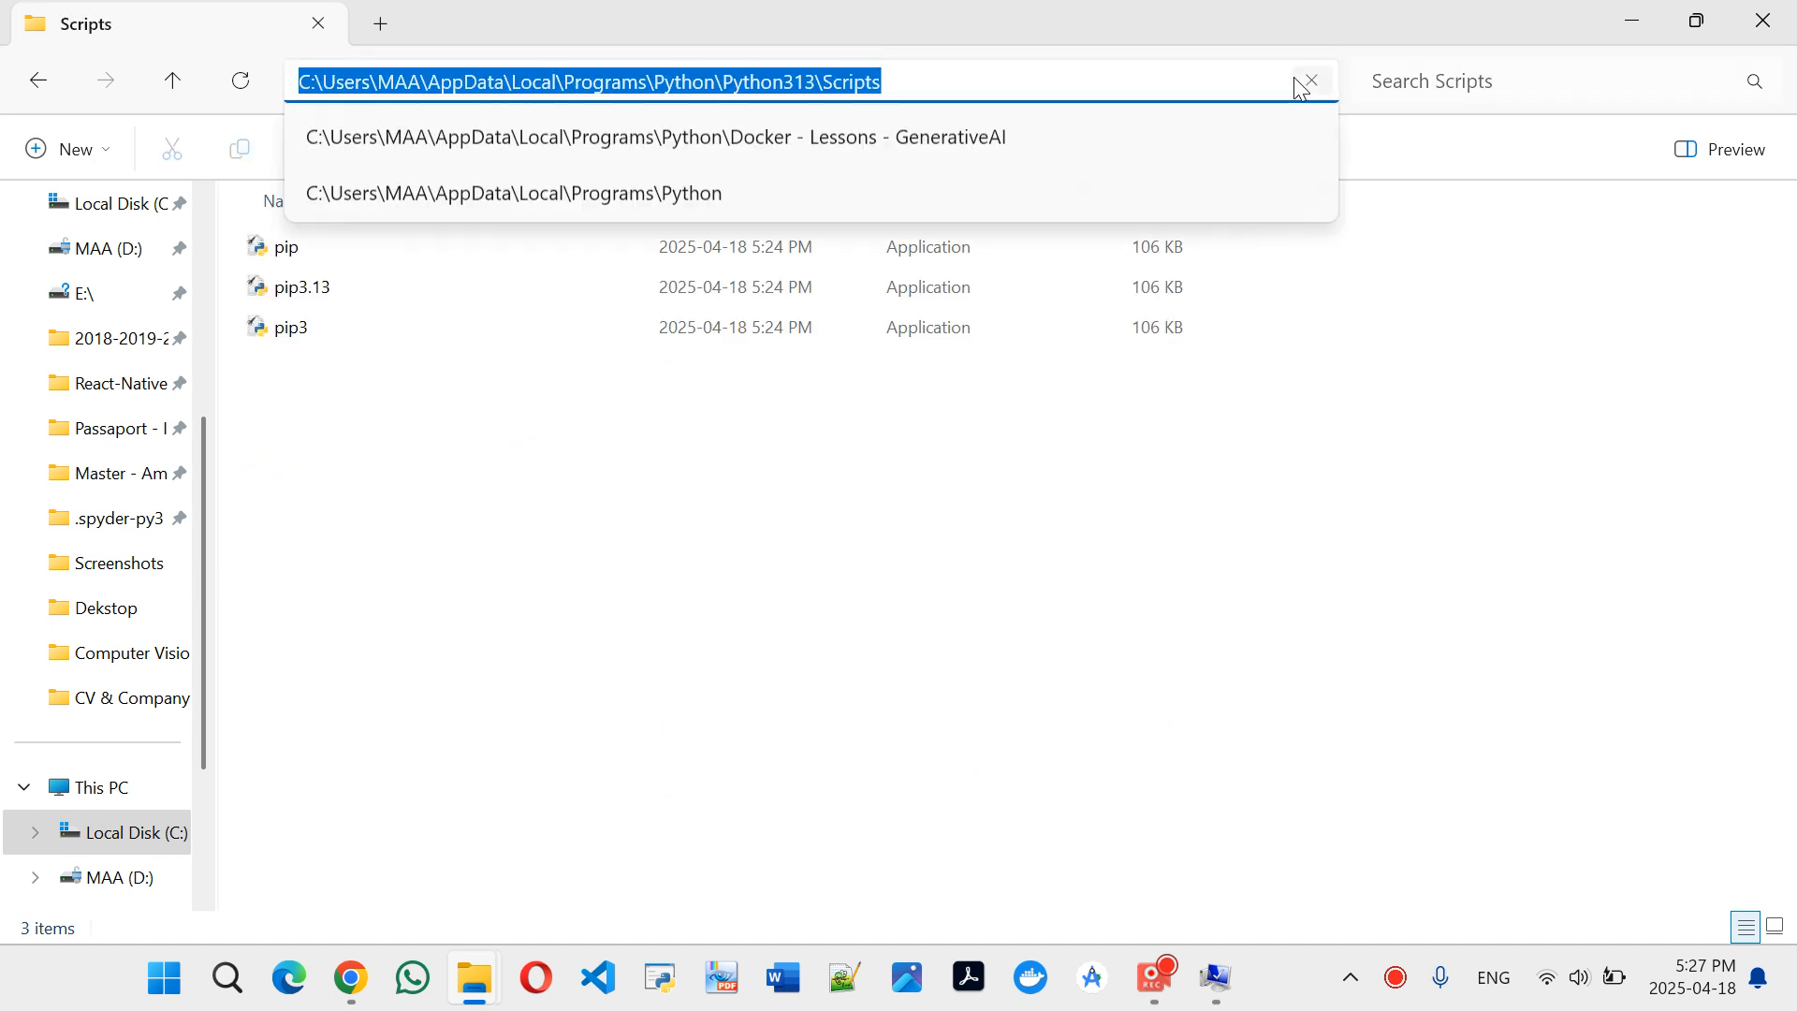
pyautogui.click(986, 429)
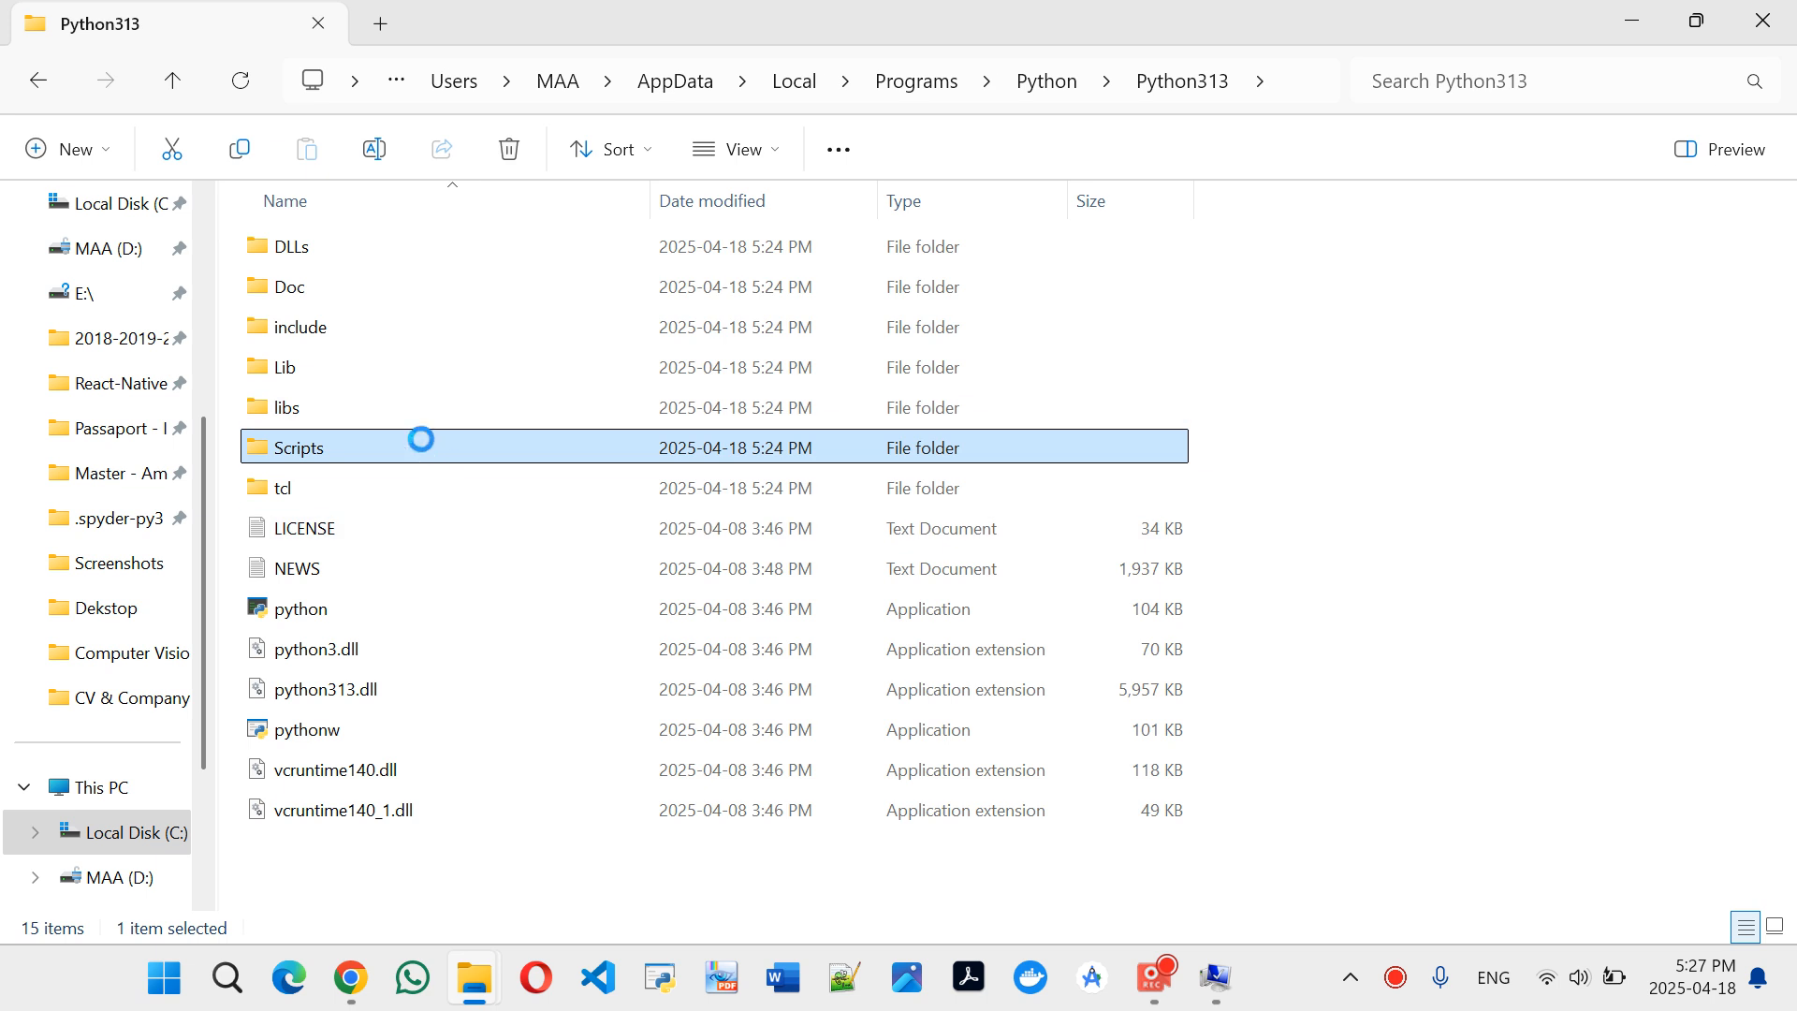
pyautogui.rightClick(423, 448)
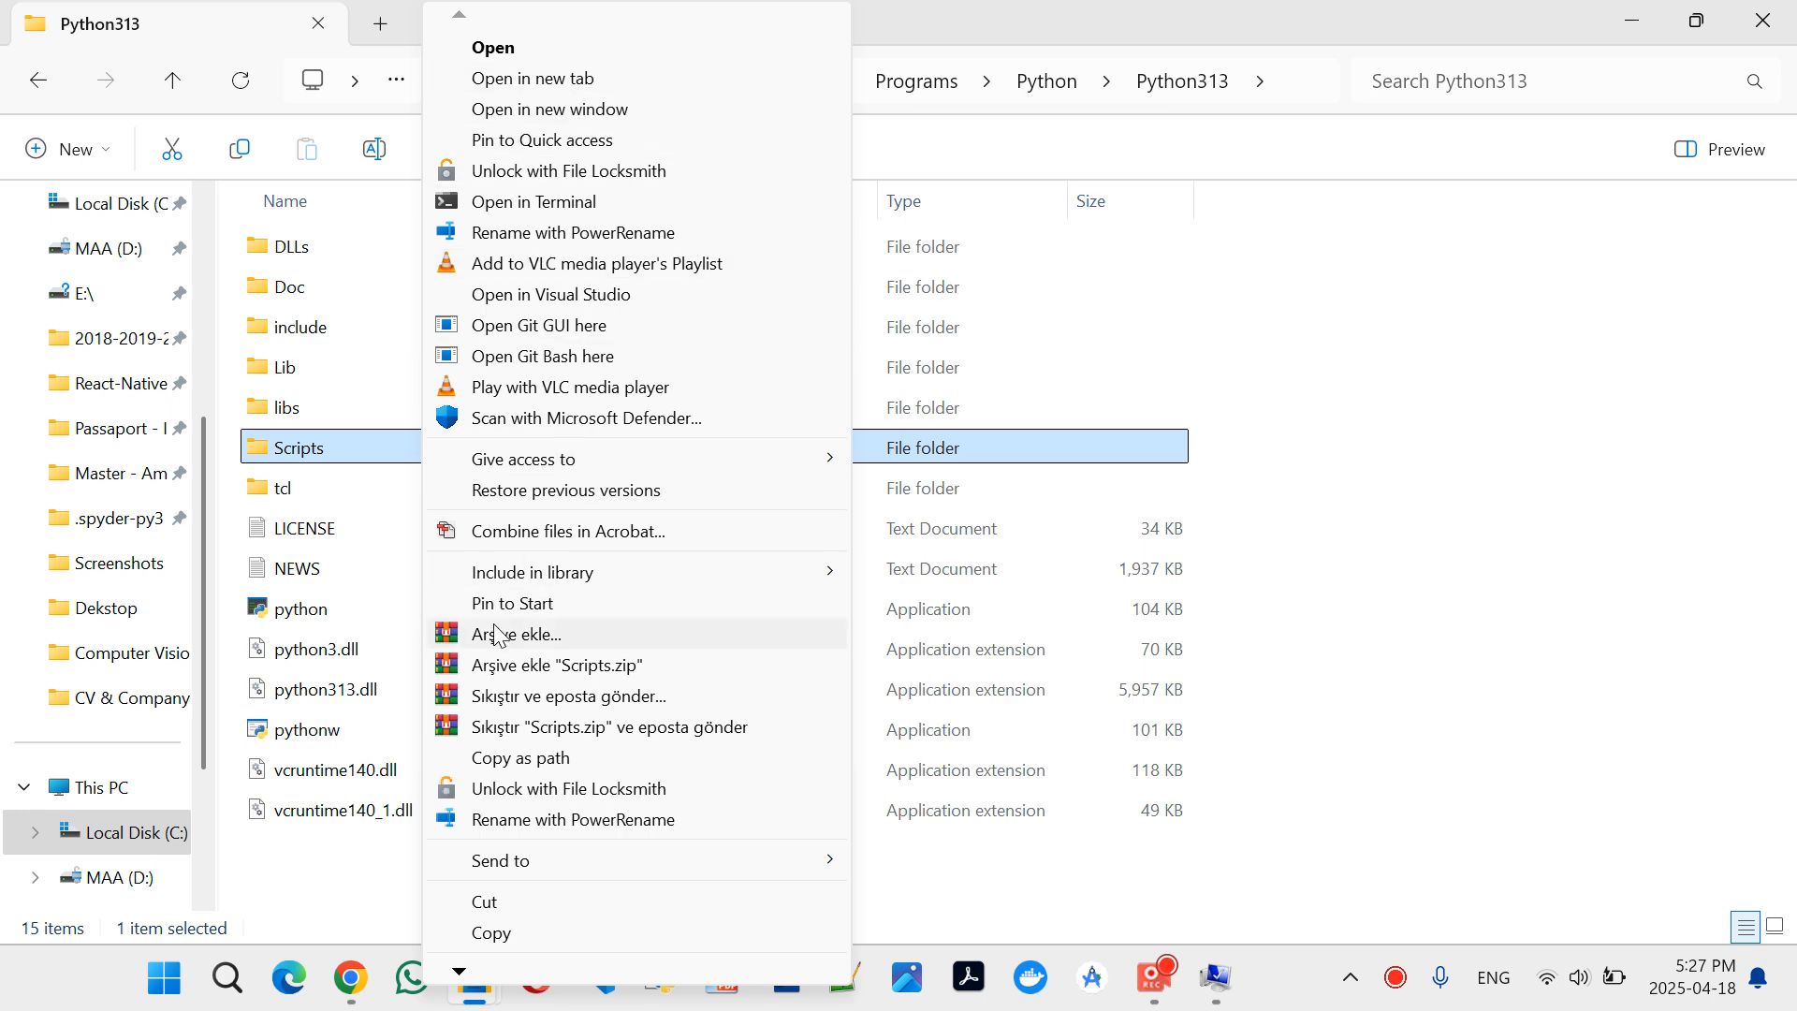
pyautogui.click(506, 760)
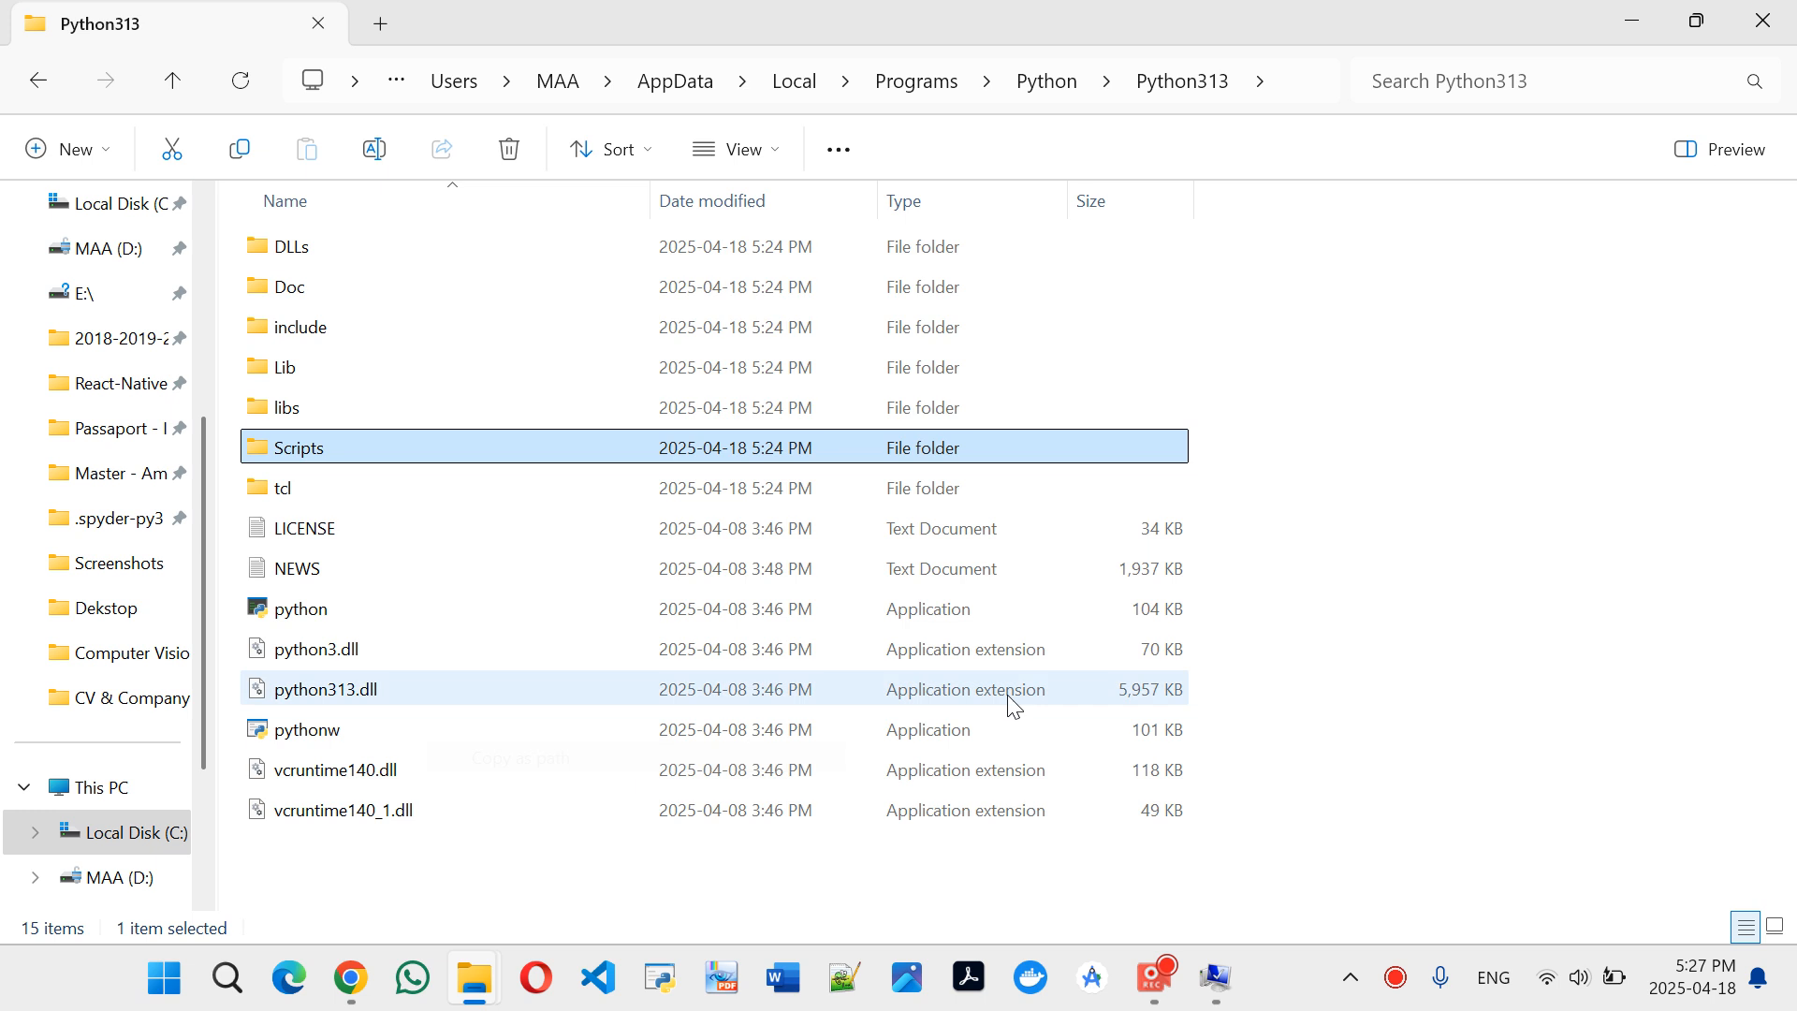
# Minimize File Explorer and add the copied Python313\Scripts path as a new entry in the system Path variable
pyautogui.click(1619, 21)
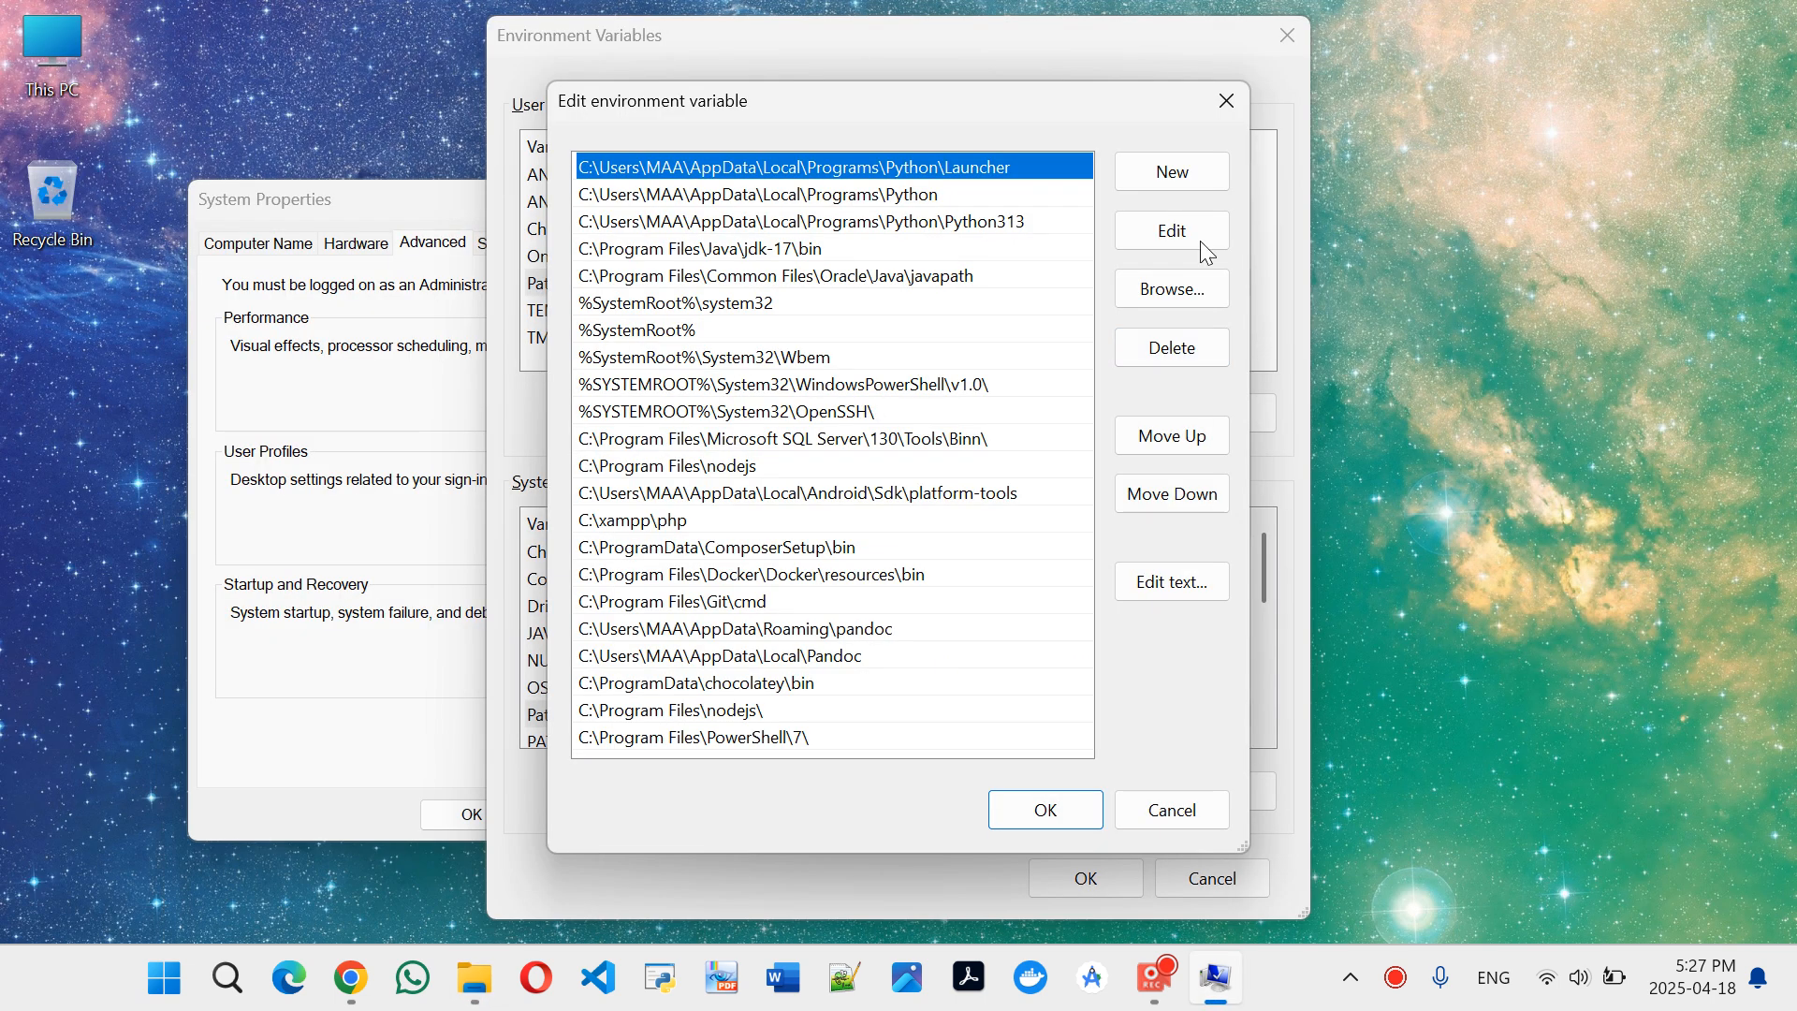
pyautogui.click(1175, 178)
pyautogui.hotkey('ctrl', 'v')
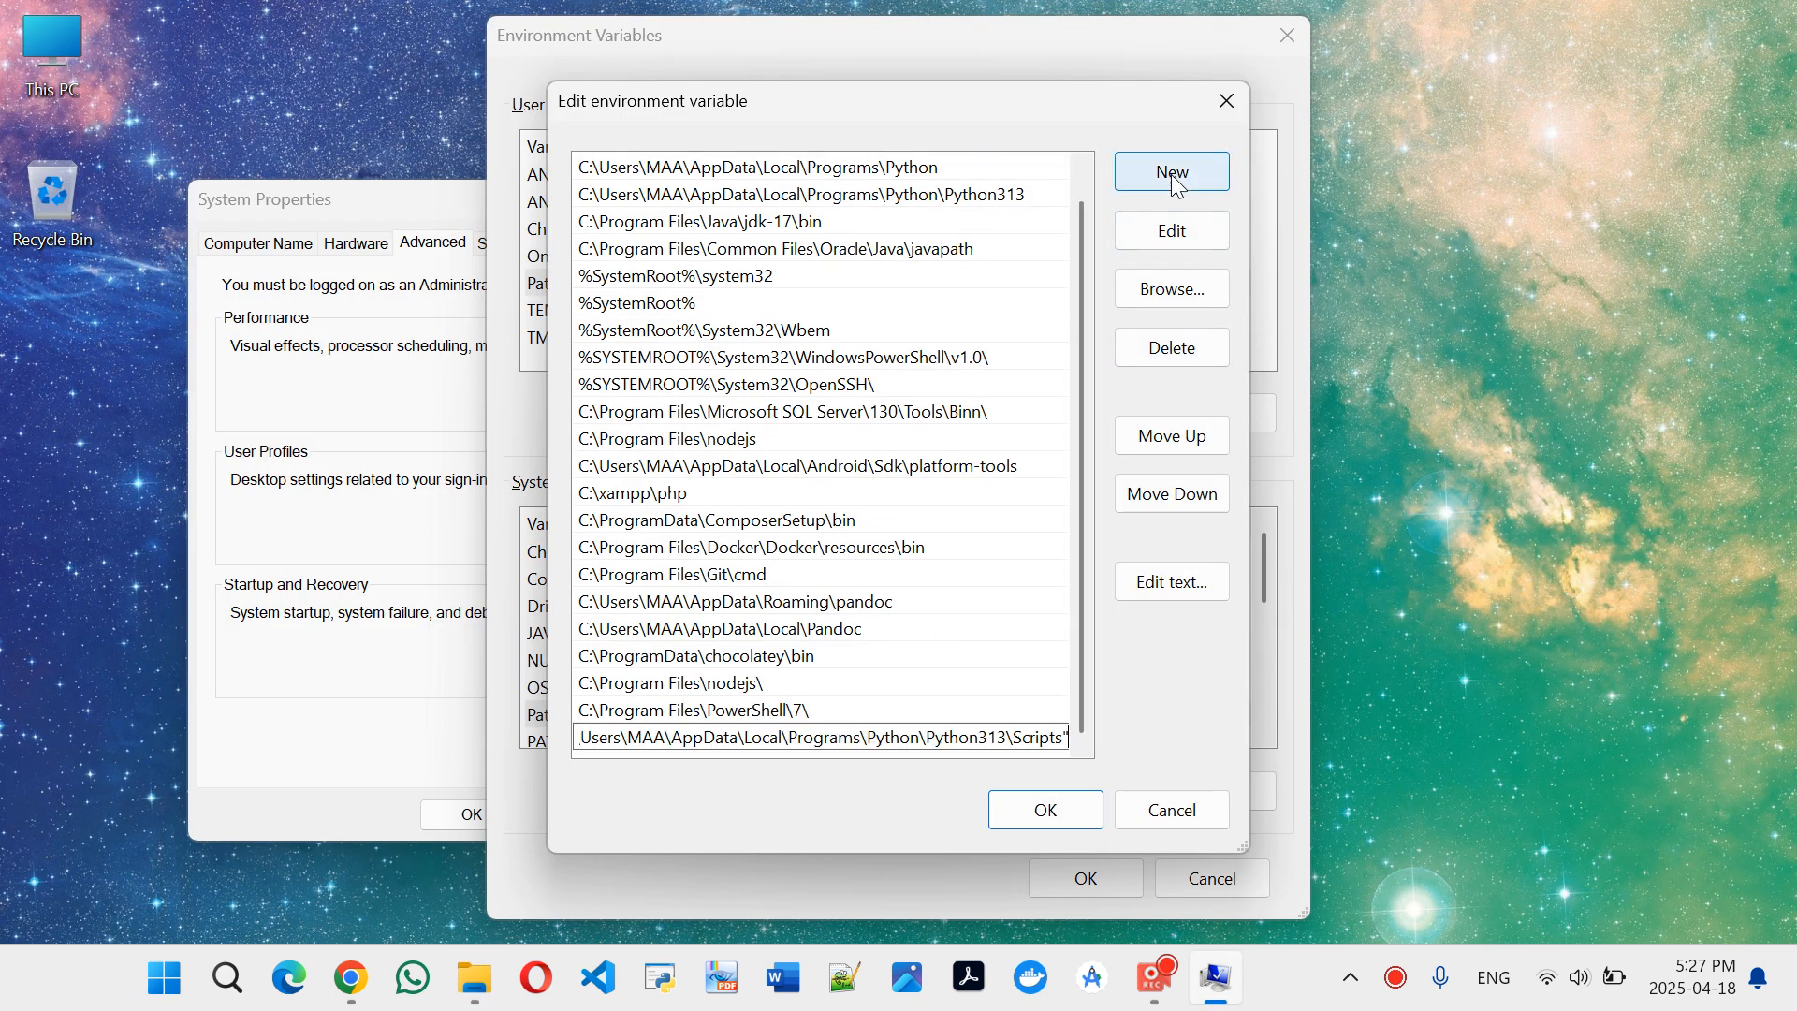
pyautogui.press('Return')
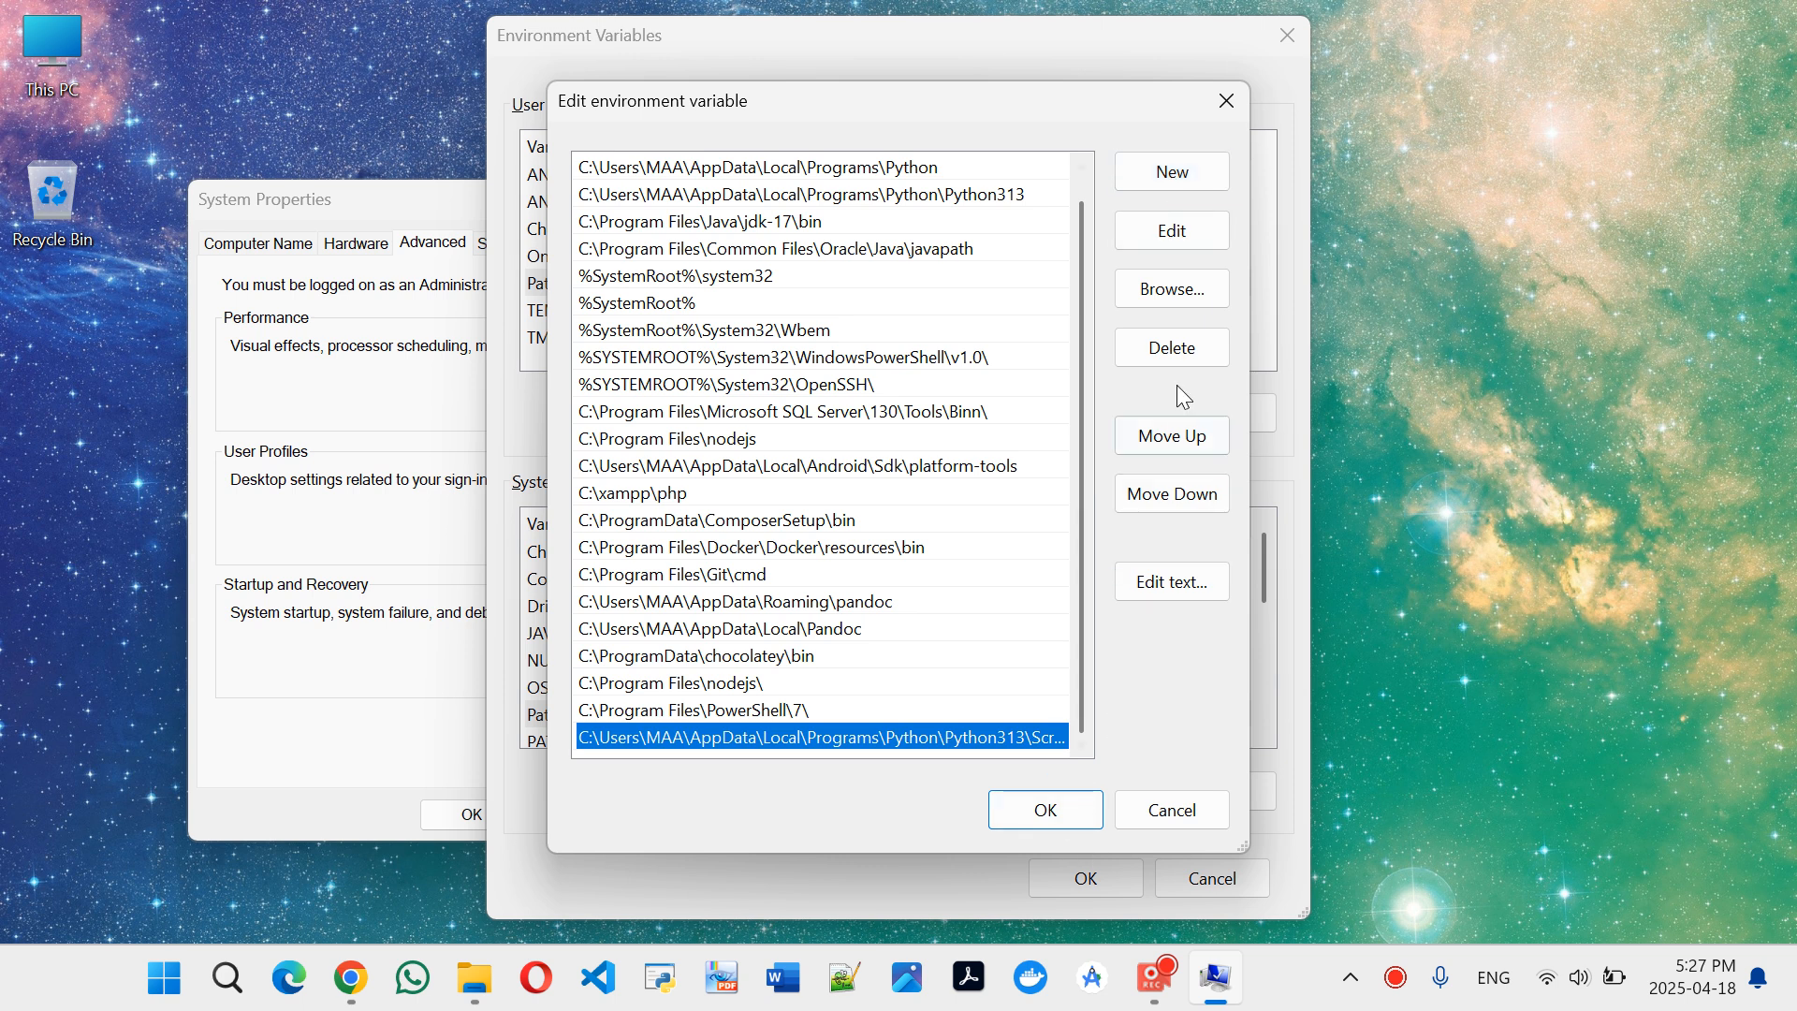
# Move the Python313\Scripts entry up to the first place in the system Path list and leave it selected
pyautogui.click(1175, 437)
pyautogui.click(1175, 437)
pyautogui.click(1175, 437)
pyautogui.click(1174, 437)
pyautogui.click(1174, 438)
pyautogui.click(1175, 437)
pyautogui.click(1174, 437)
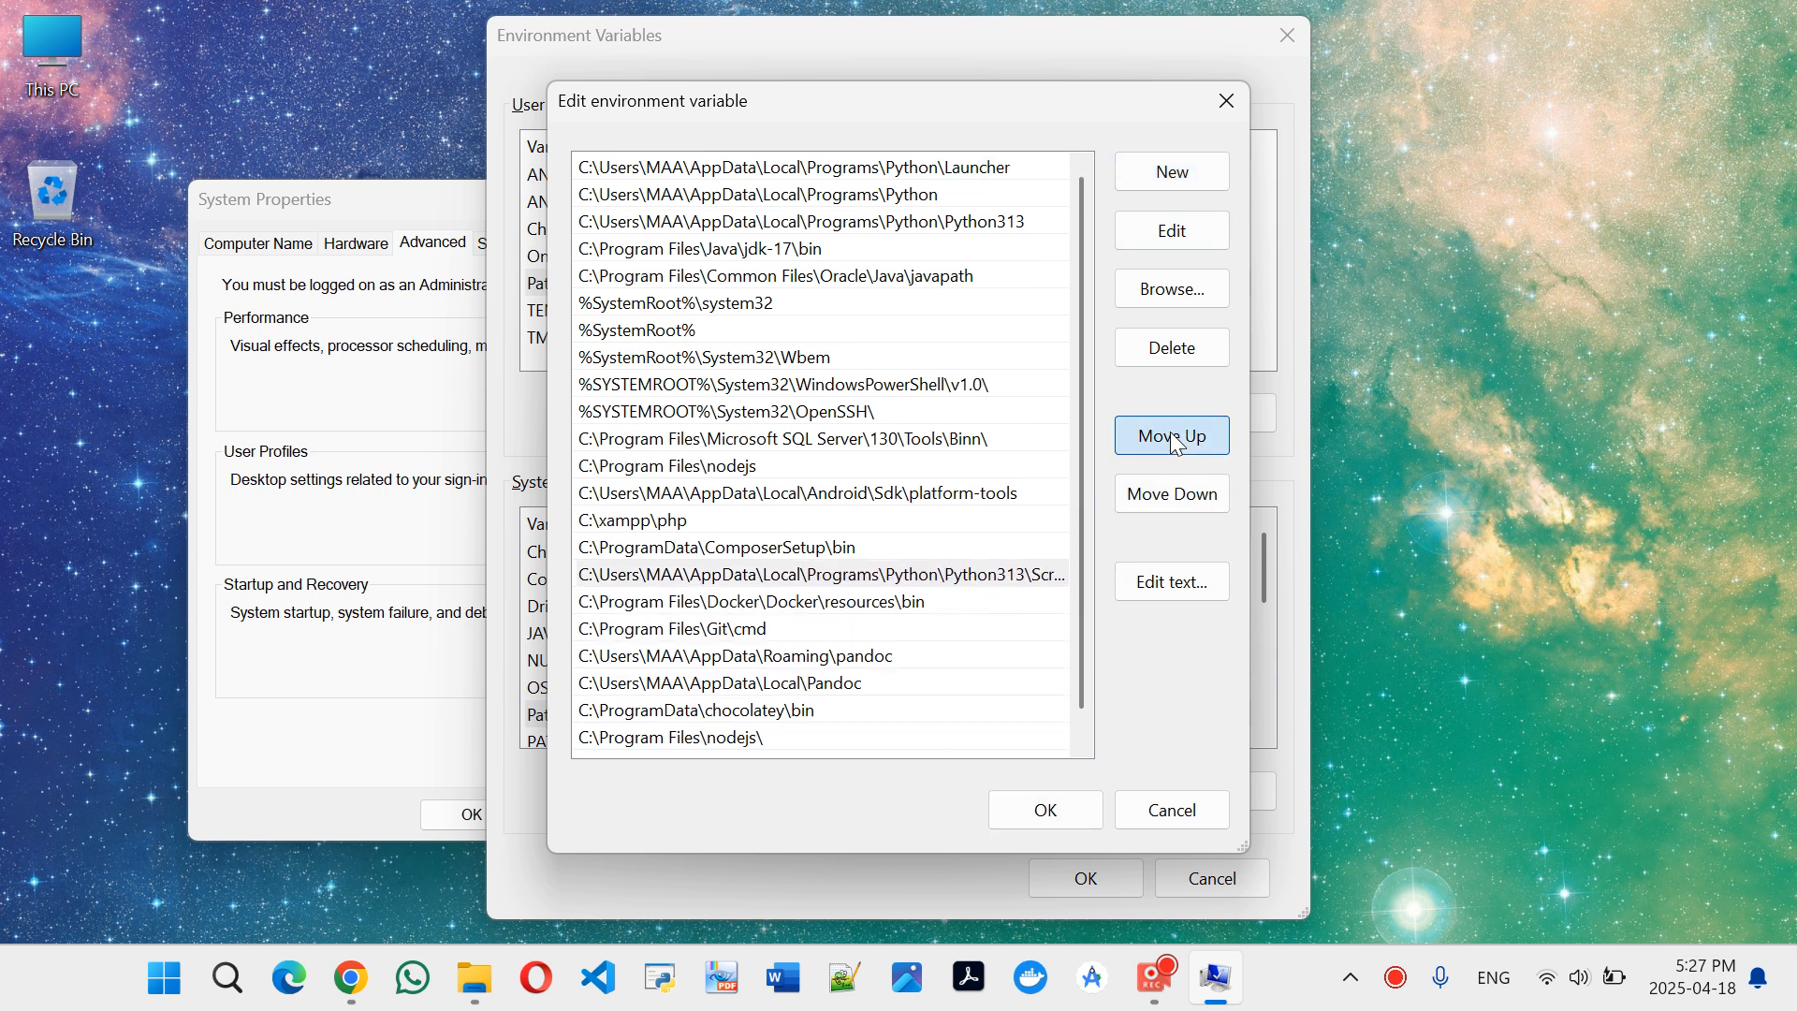
pyautogui.click(1175, 437)
pyautogui.click(1174, 437)
pyautogui.click(1175, 437)
pyautogui.click(1175, 438)
pyautogui.click(1175, 437)
pyautogui.click(1174, 437)
pyautogui.click(1175, 437)
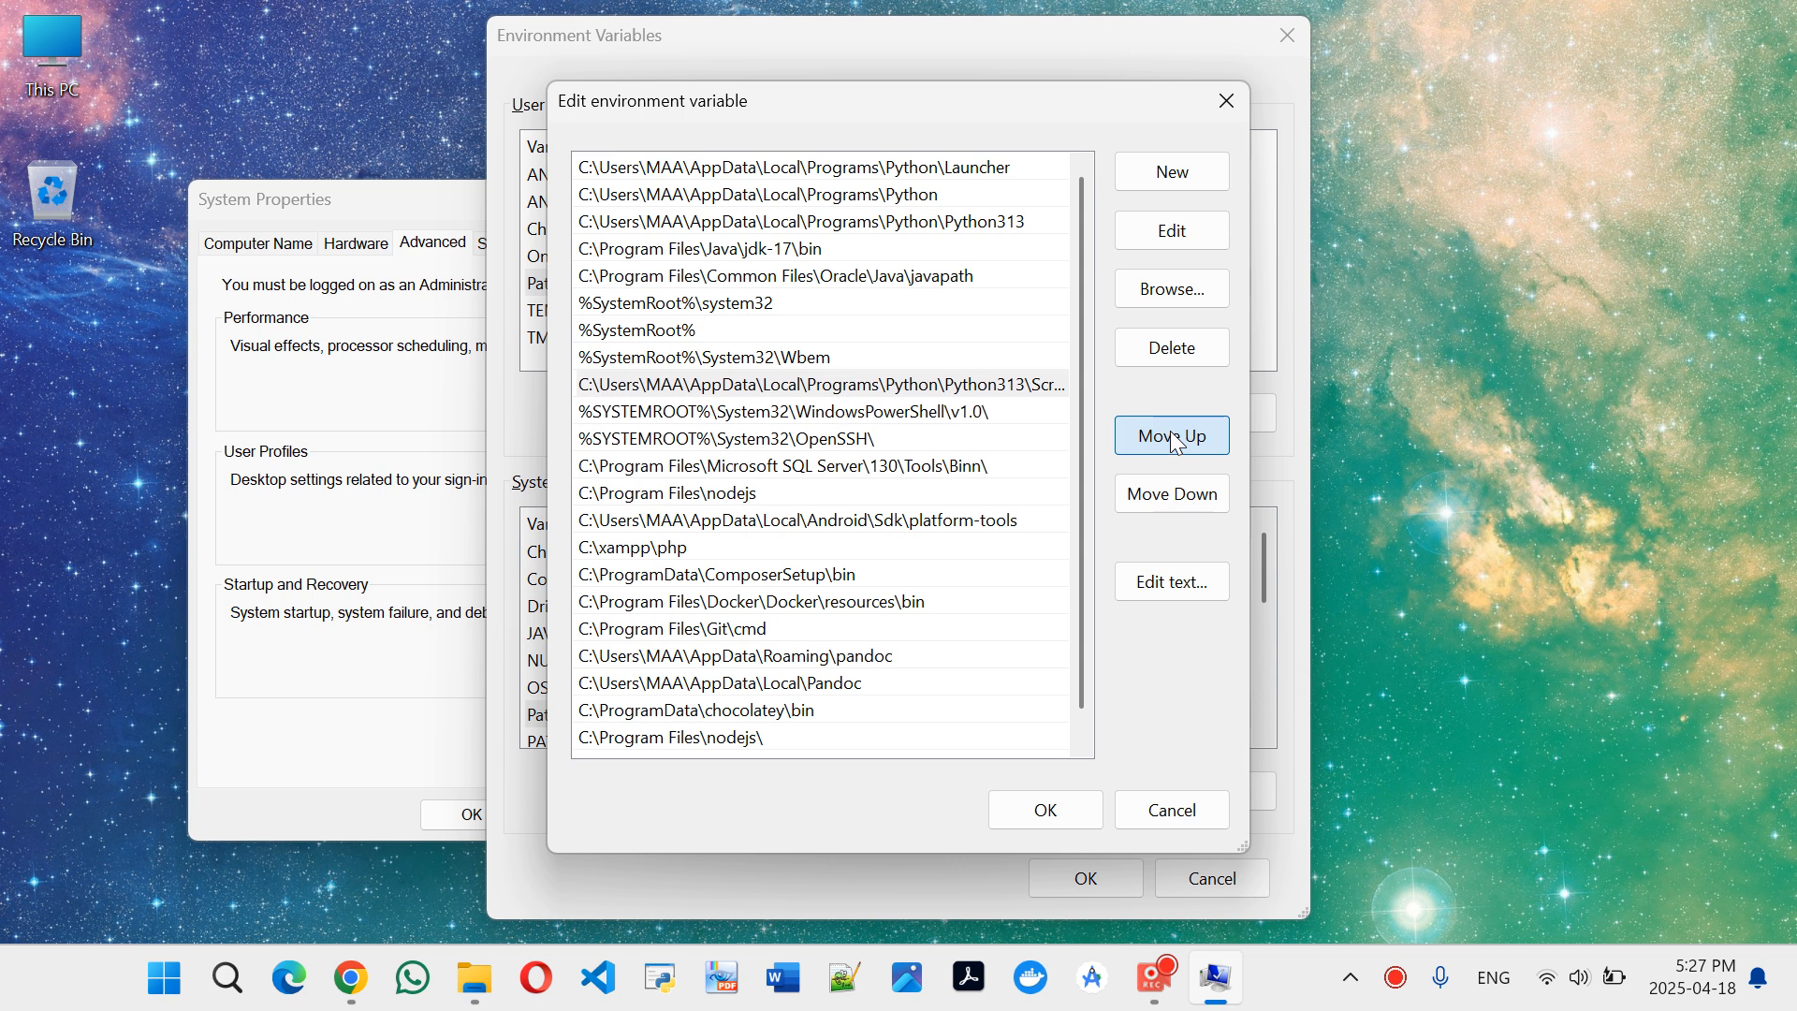
pyautogui.click(1175, 437)
pyautogui.click(1175, 437)
pyautogui.click(1174, 437)
pyautogui.click(1174, 437)
pyautogui.click(1175, 437)
pyautogui.click(1175, 438)
pyautogui.click(1175, 437)
pyautogui.click(1175, 437)
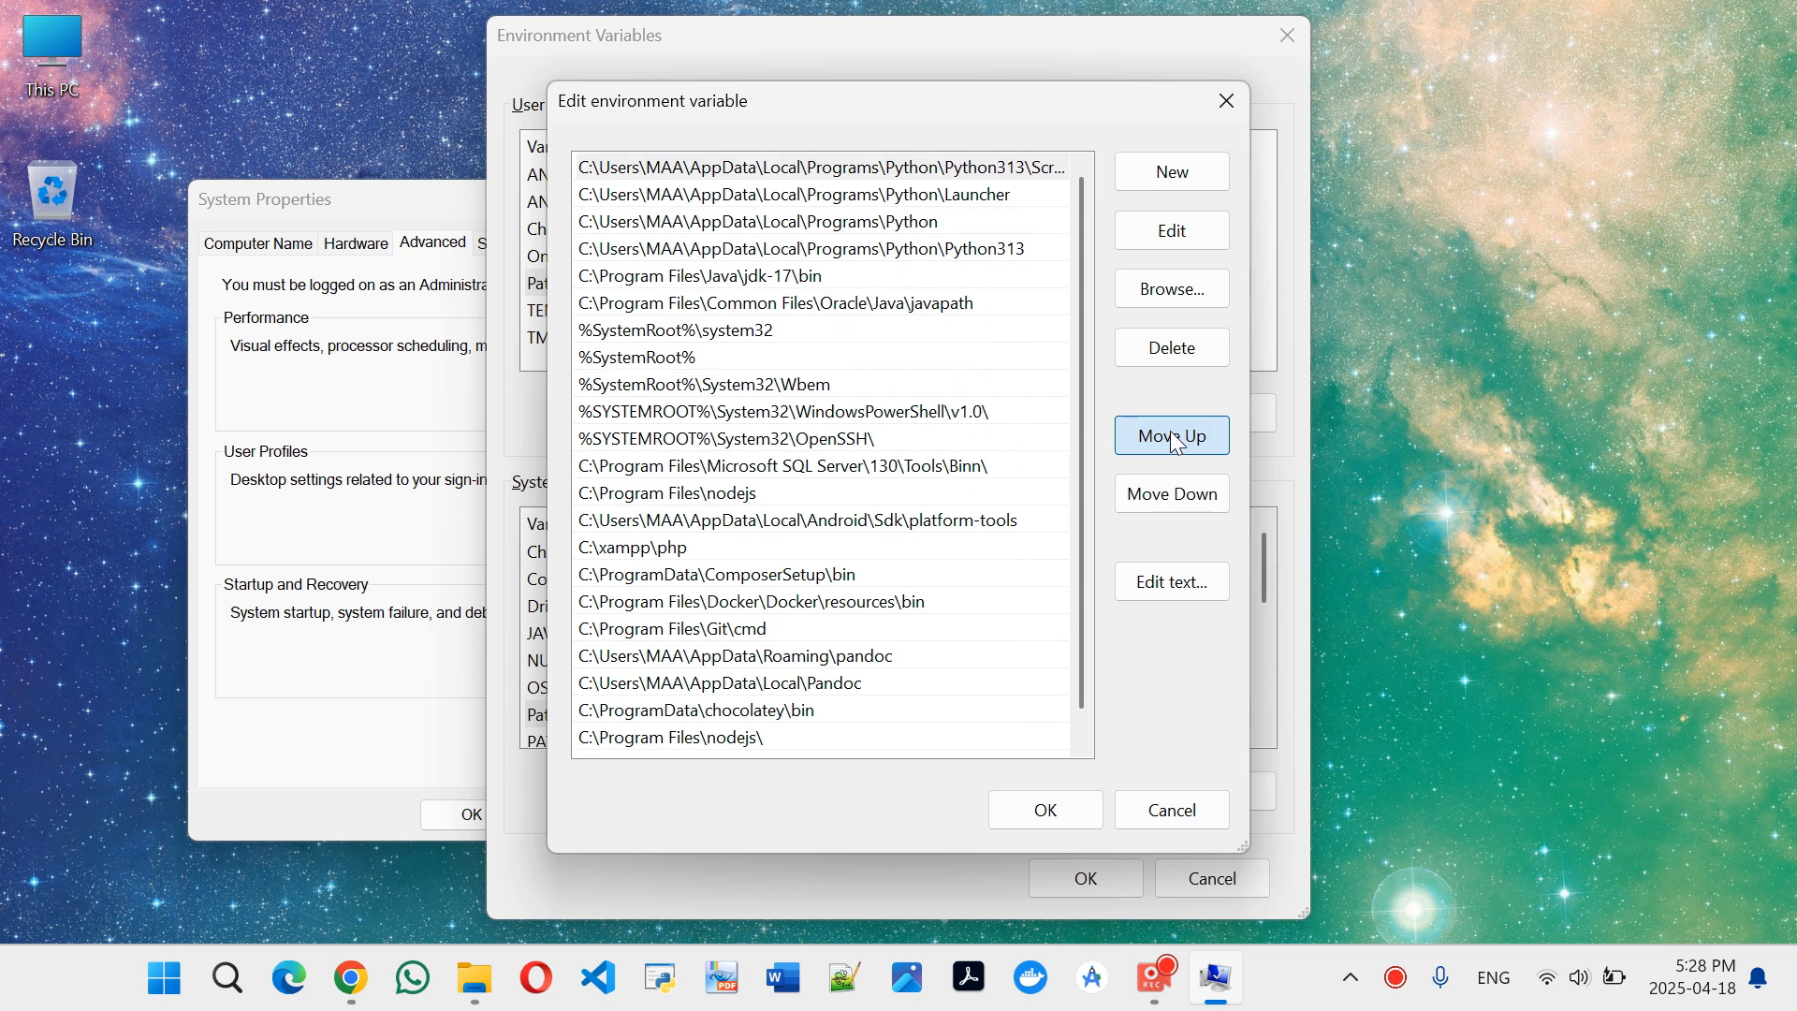
pyautogui.click(1020, 176)
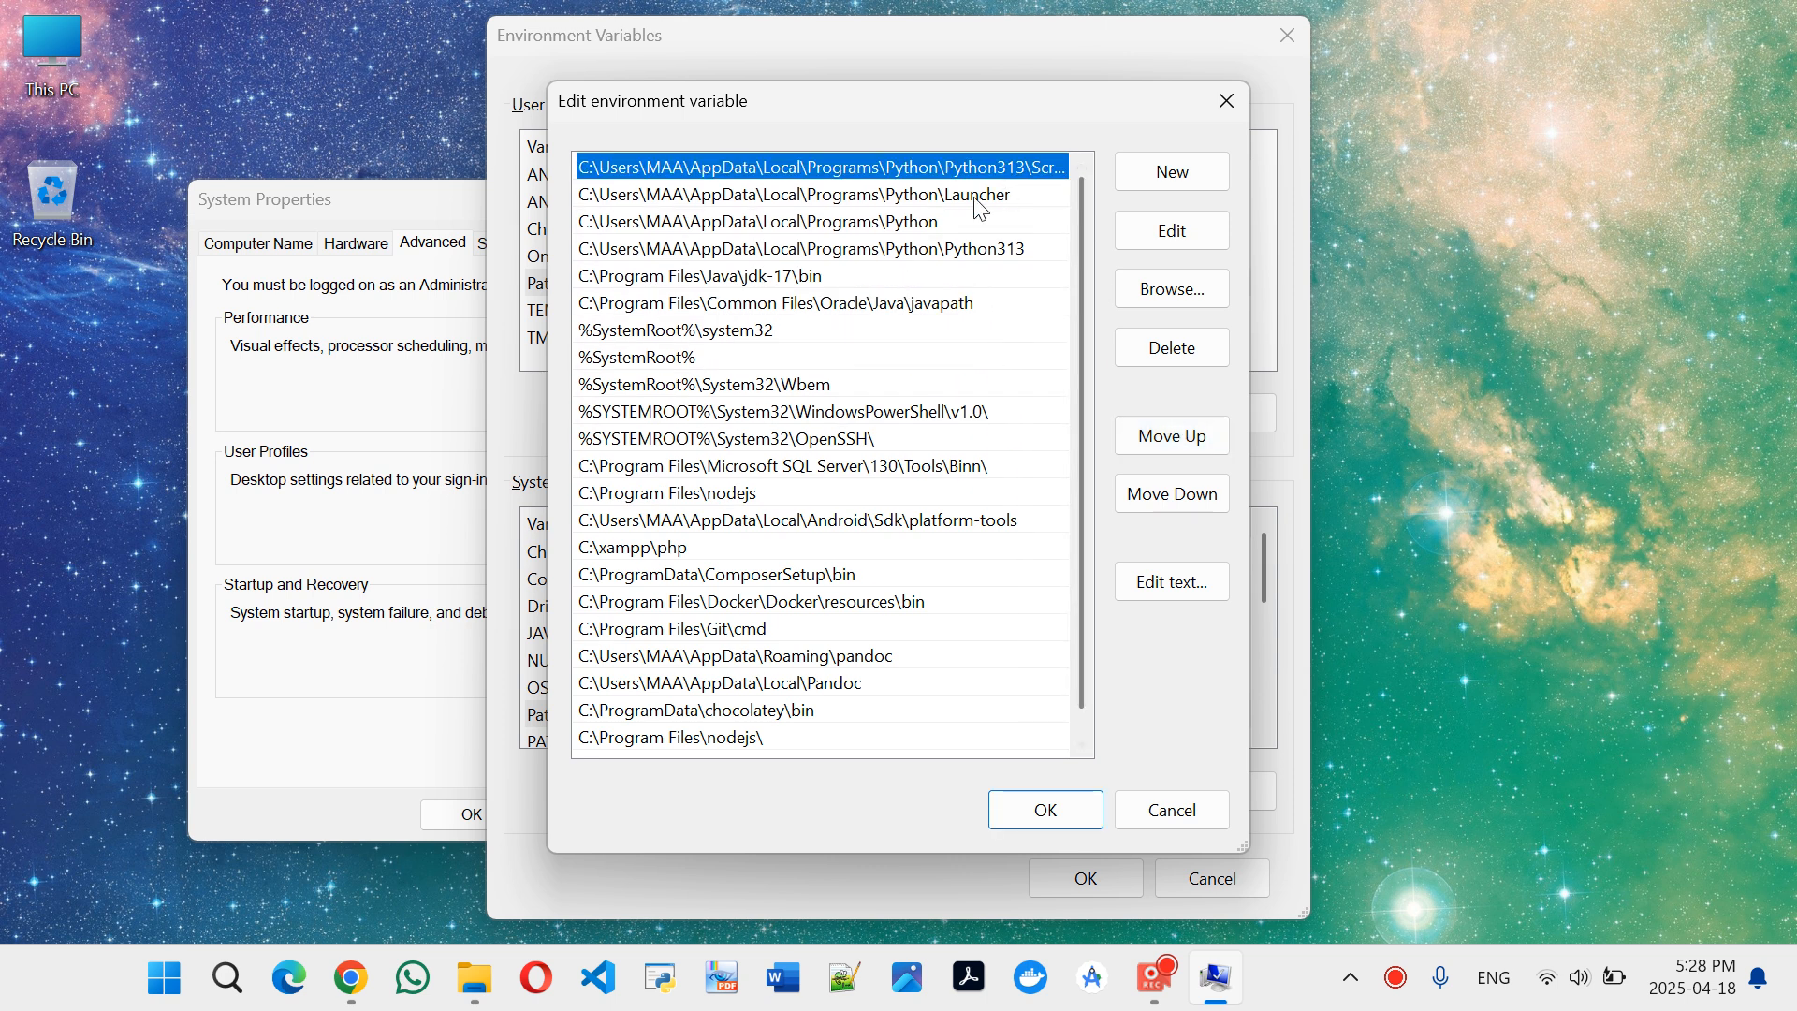
# Accept the edited Path list and confirm the Environment Variables and System Properties dialogs to close them
pyautogui.click(1022, 824)
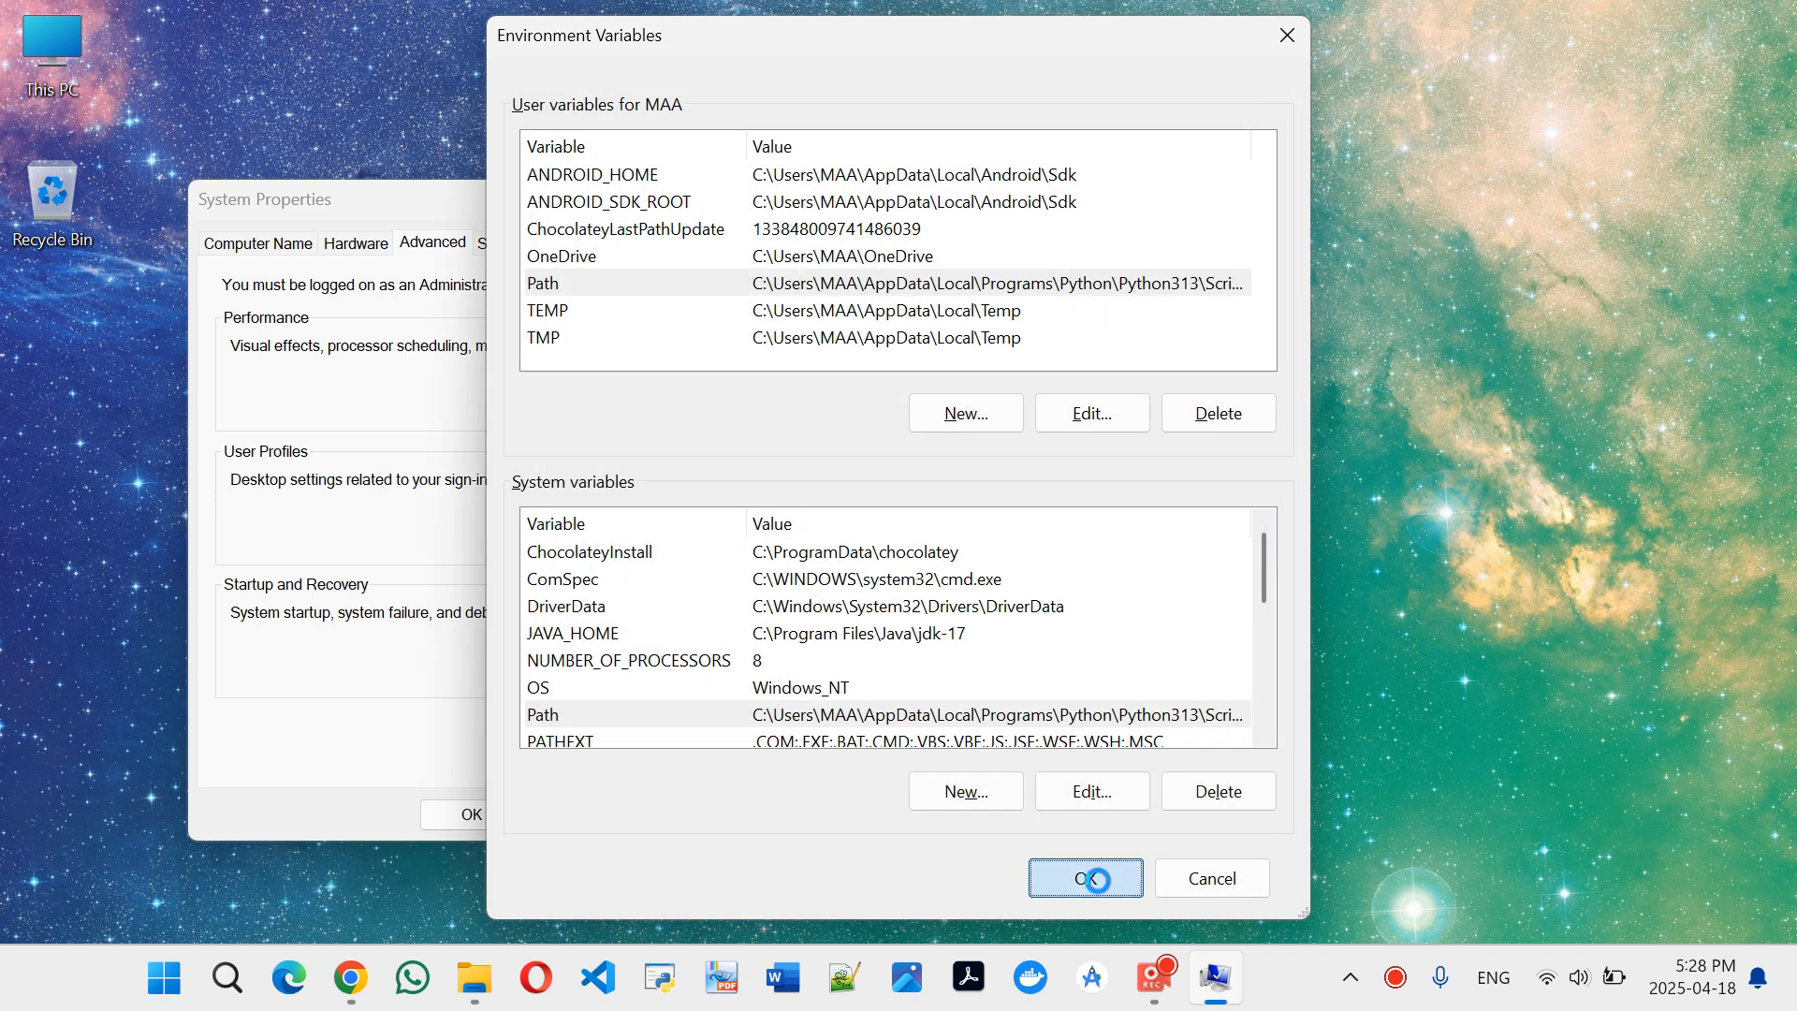
pyautogui.click(1089, 877)
pyautogui.click(473, 815)
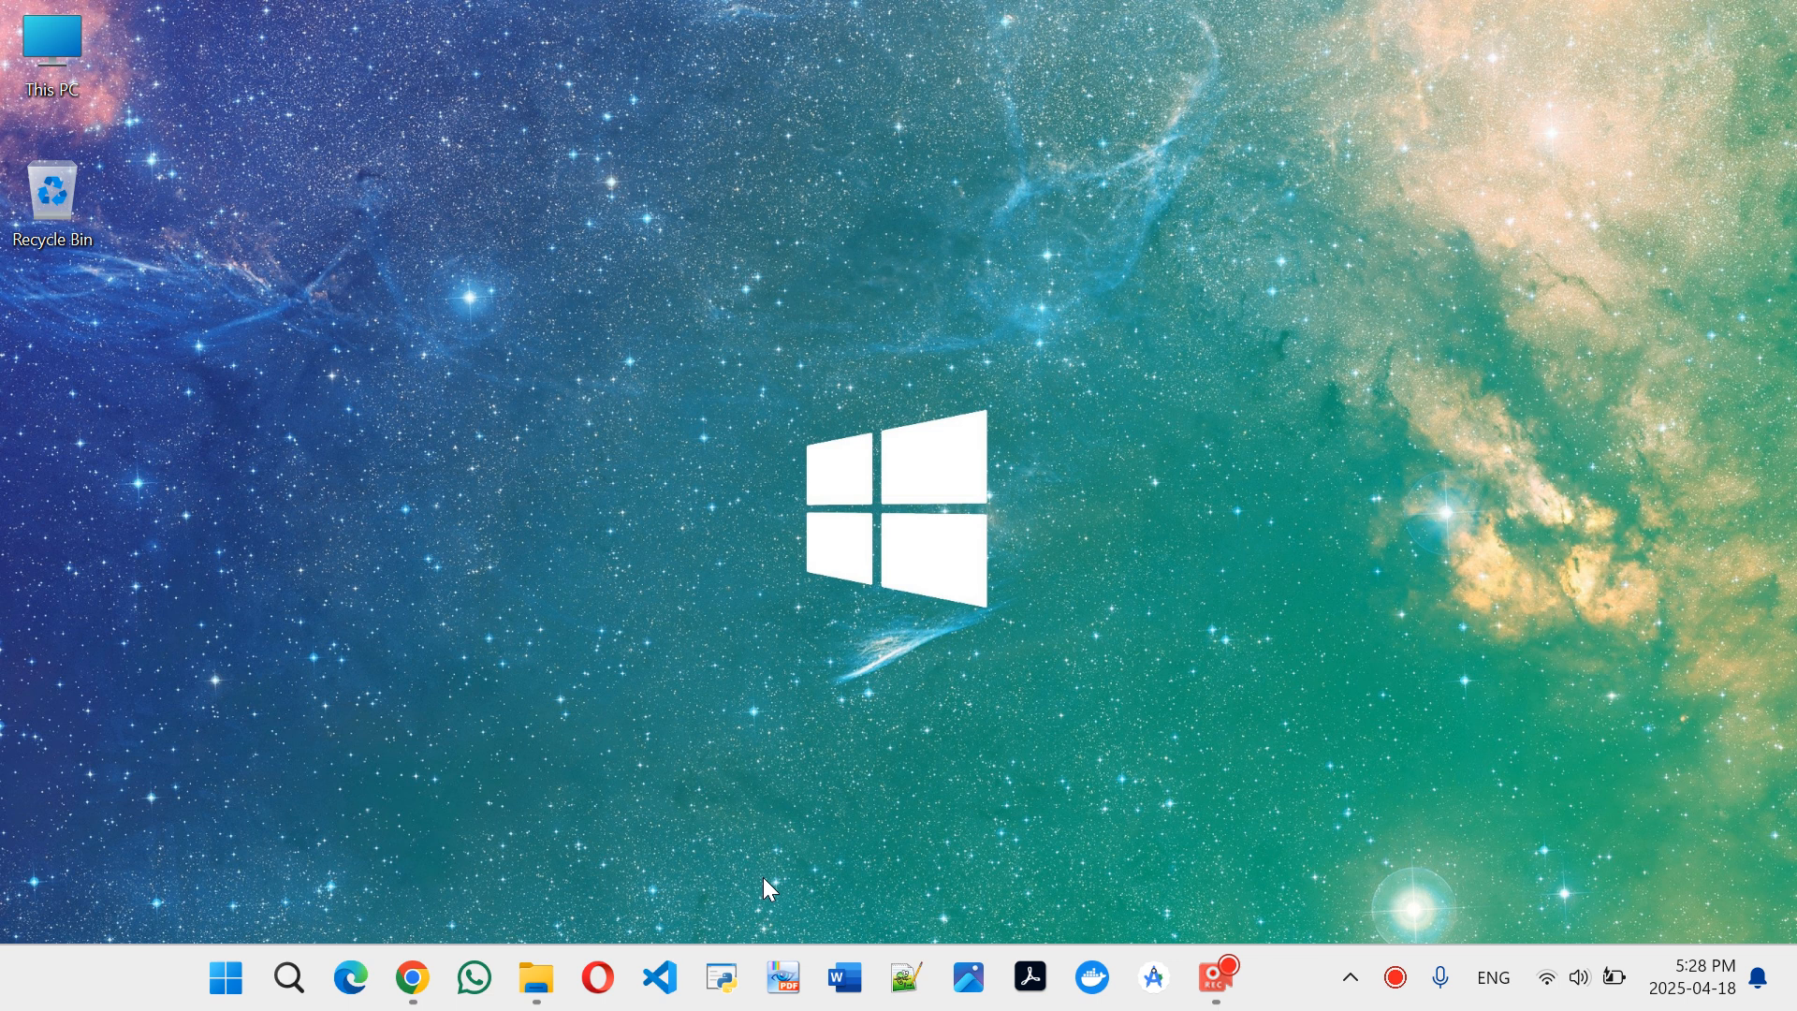
pyautogui.click(1218, 973)
pyautogui.click(345, 824)
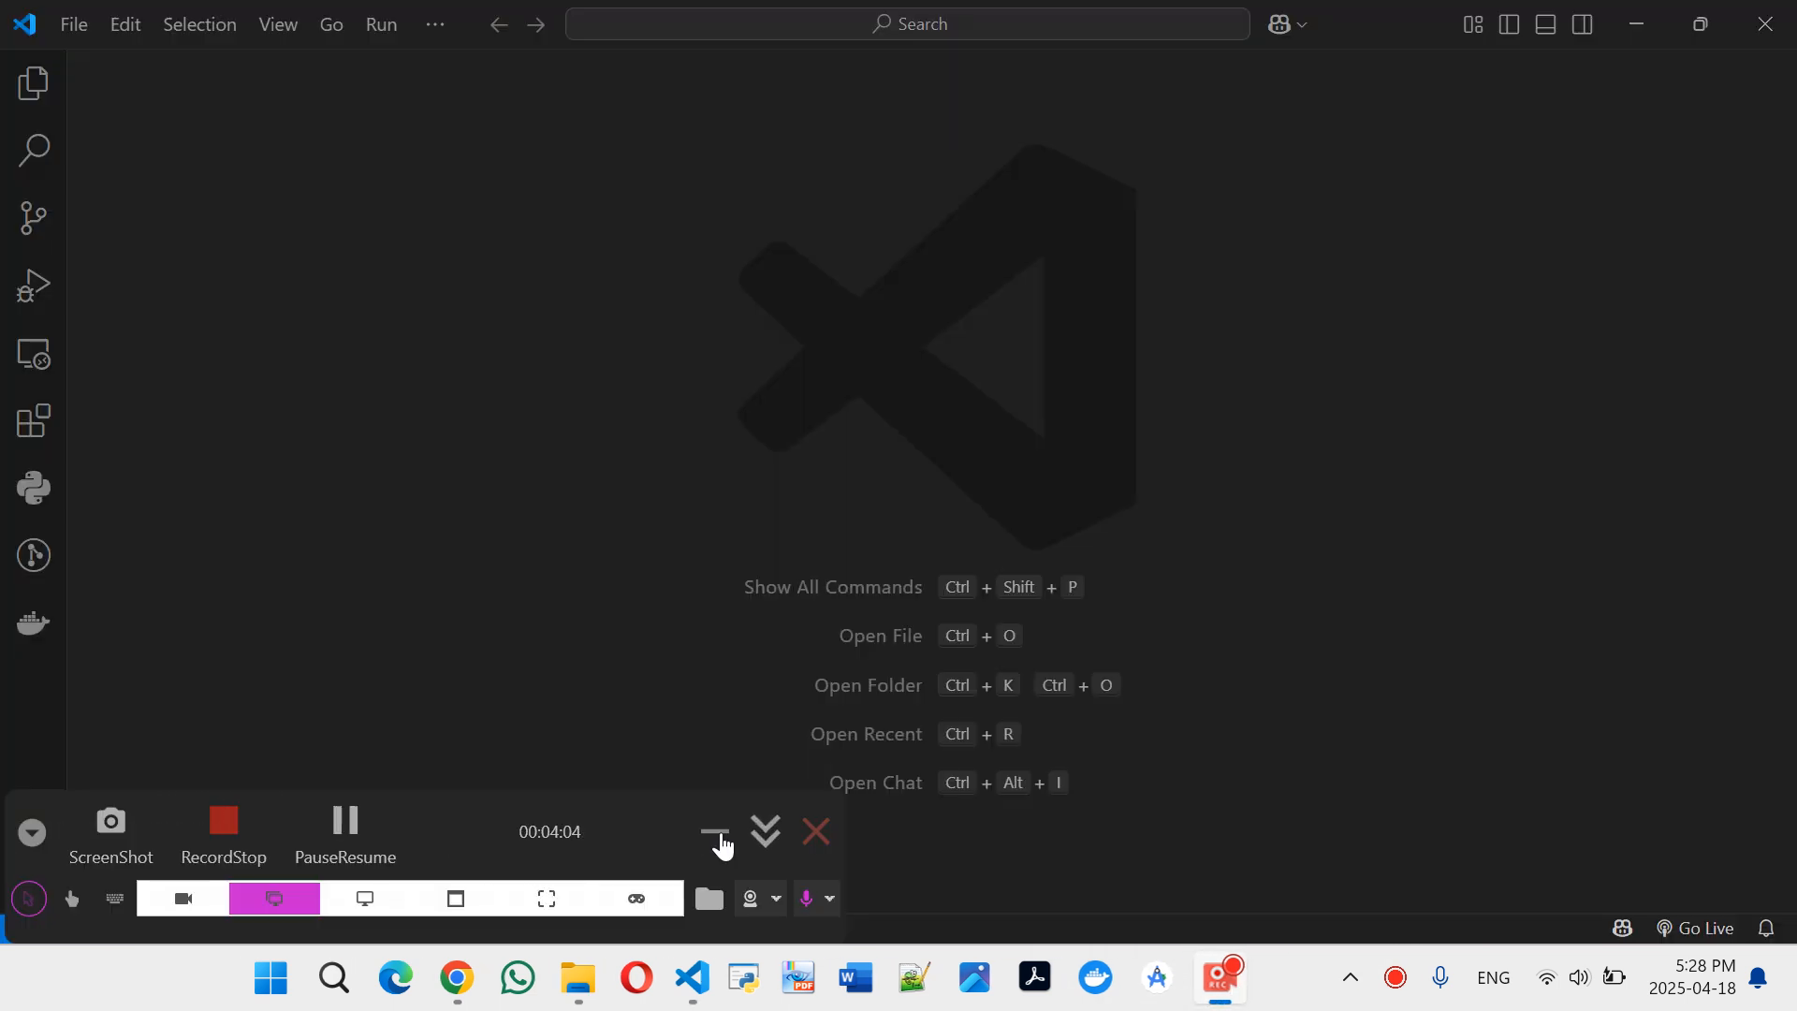
pyautogui.click(715, 831)
# In Visual Studio Code, open the Python313 folder located inside the Python folder as the working folder
pyautogui.click(74, 25)
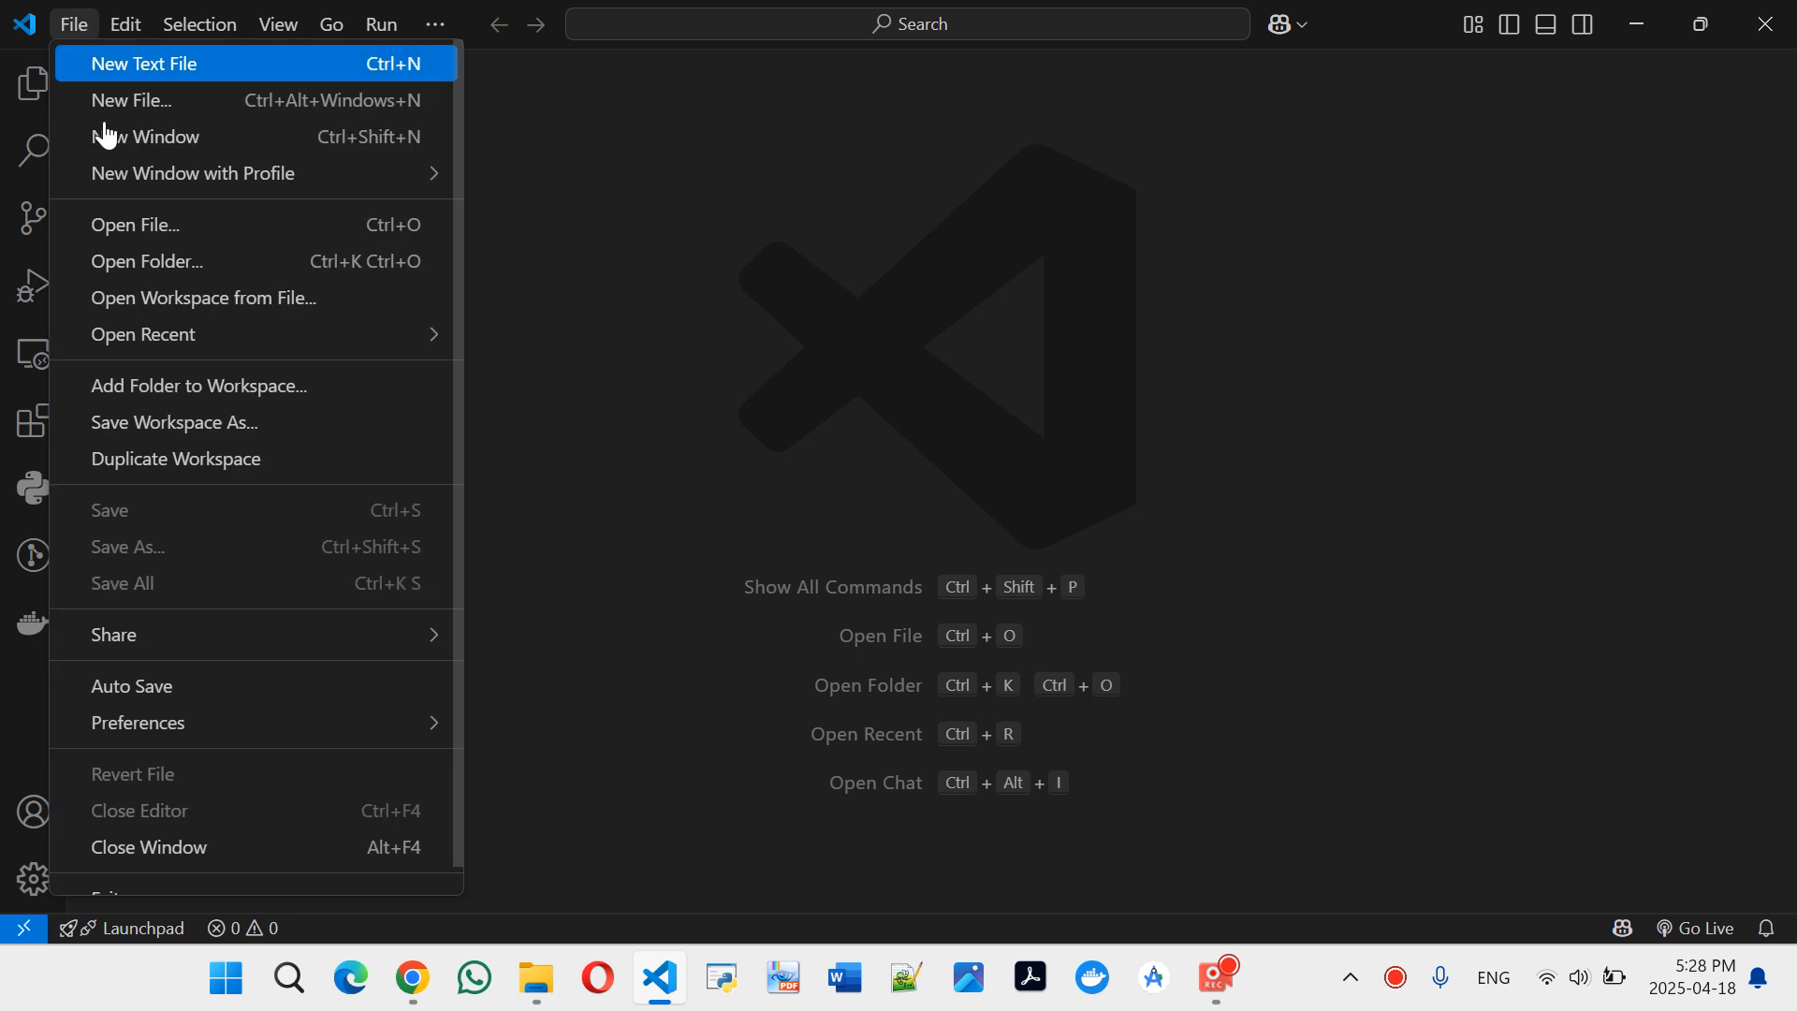
pyautogui.click(127, 260)
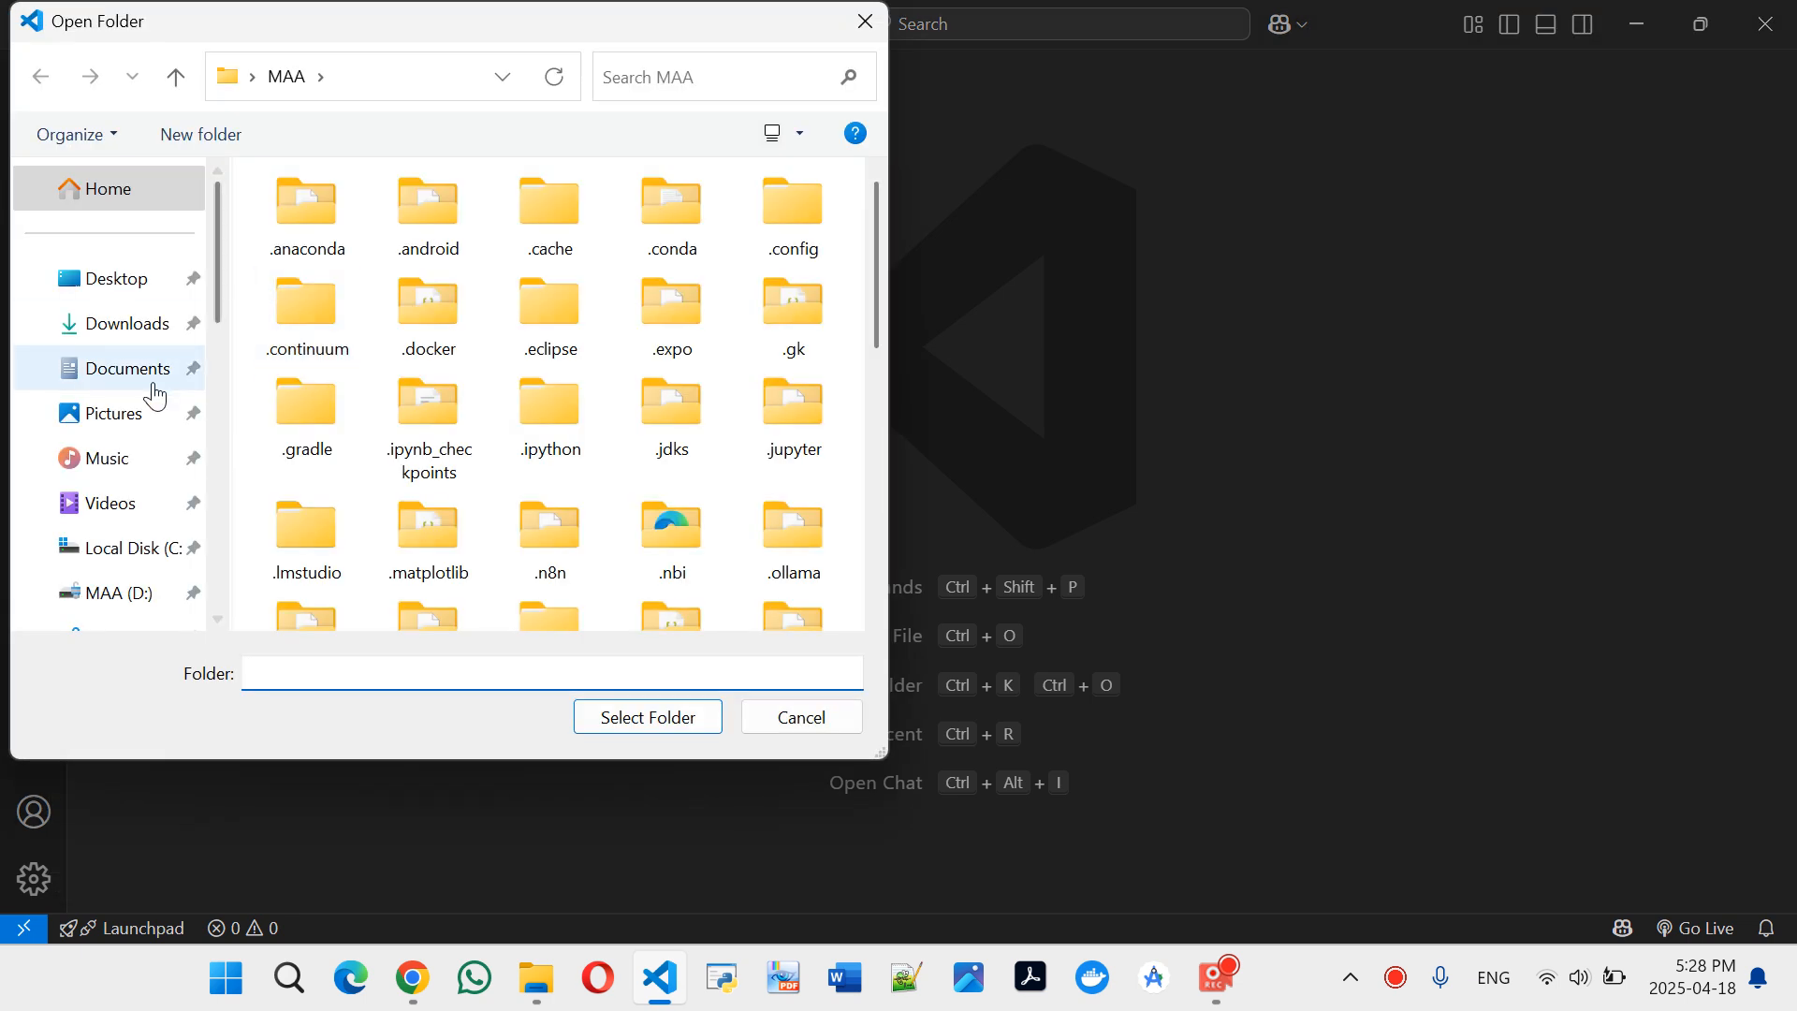
pyautogui.scroll(-3, 152, 388)
pyautogui.scroll(1, 157, 431)
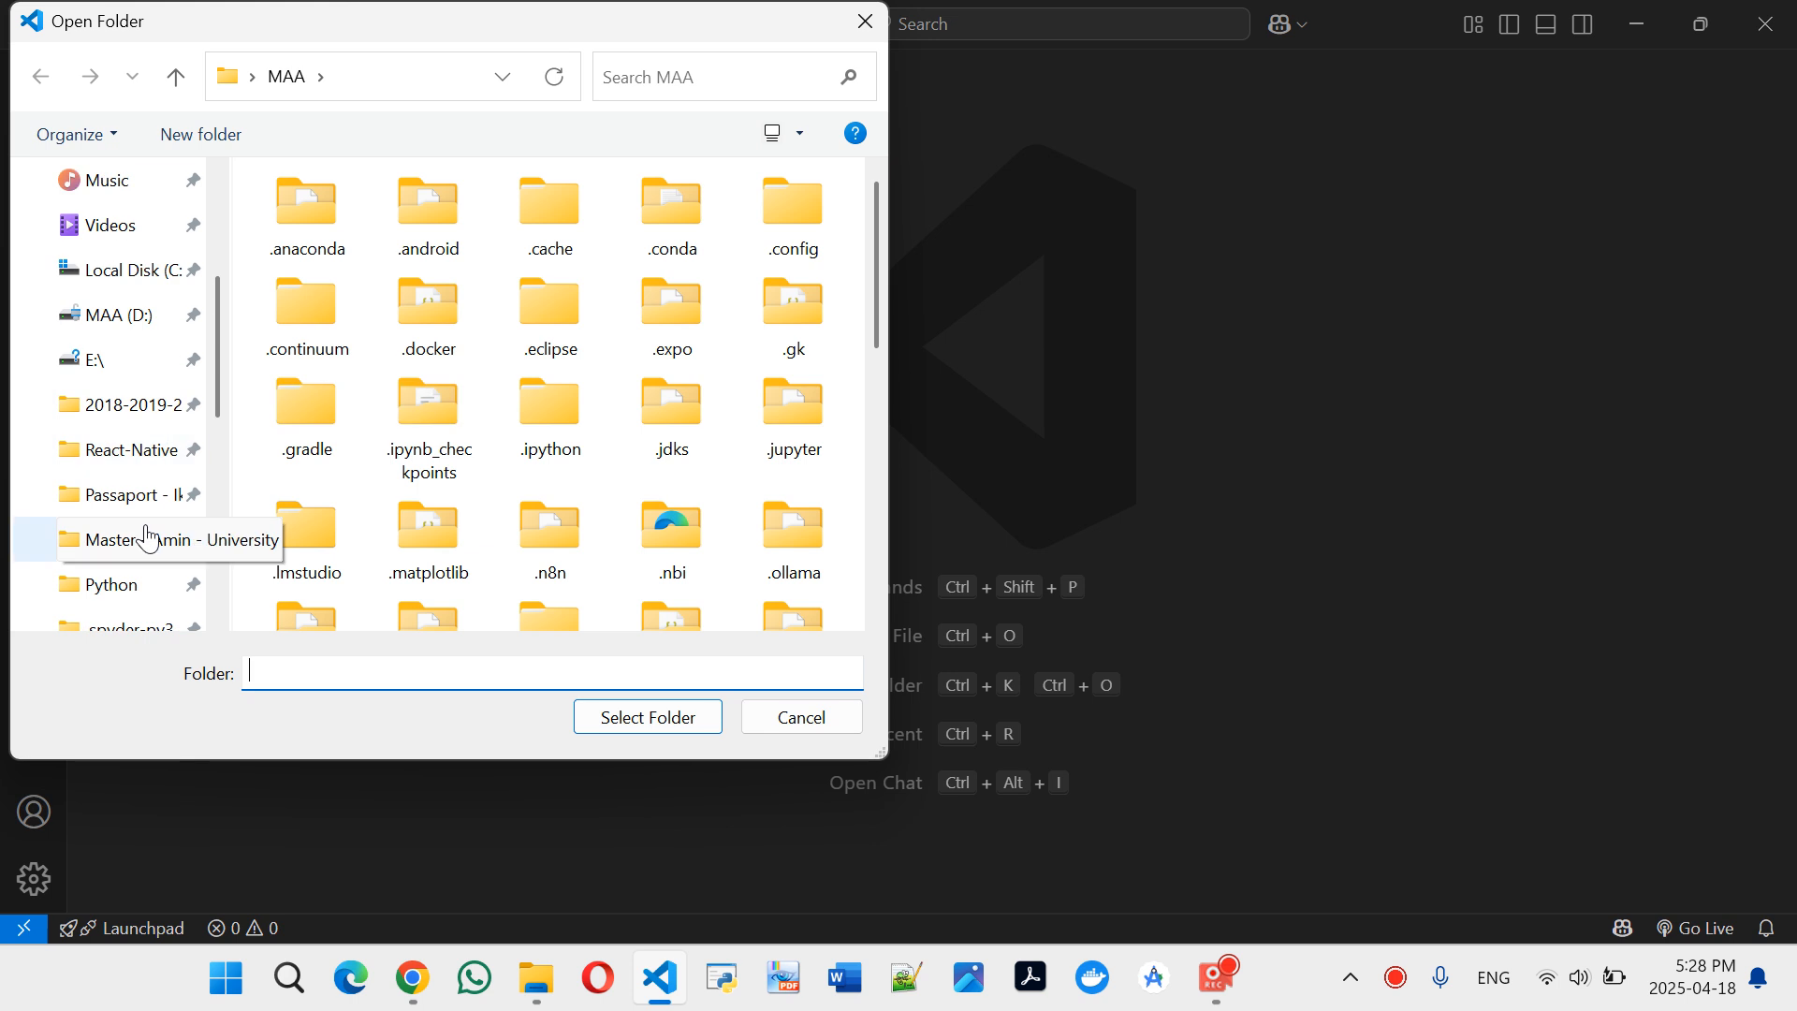
pyautogui.click(132, 585)
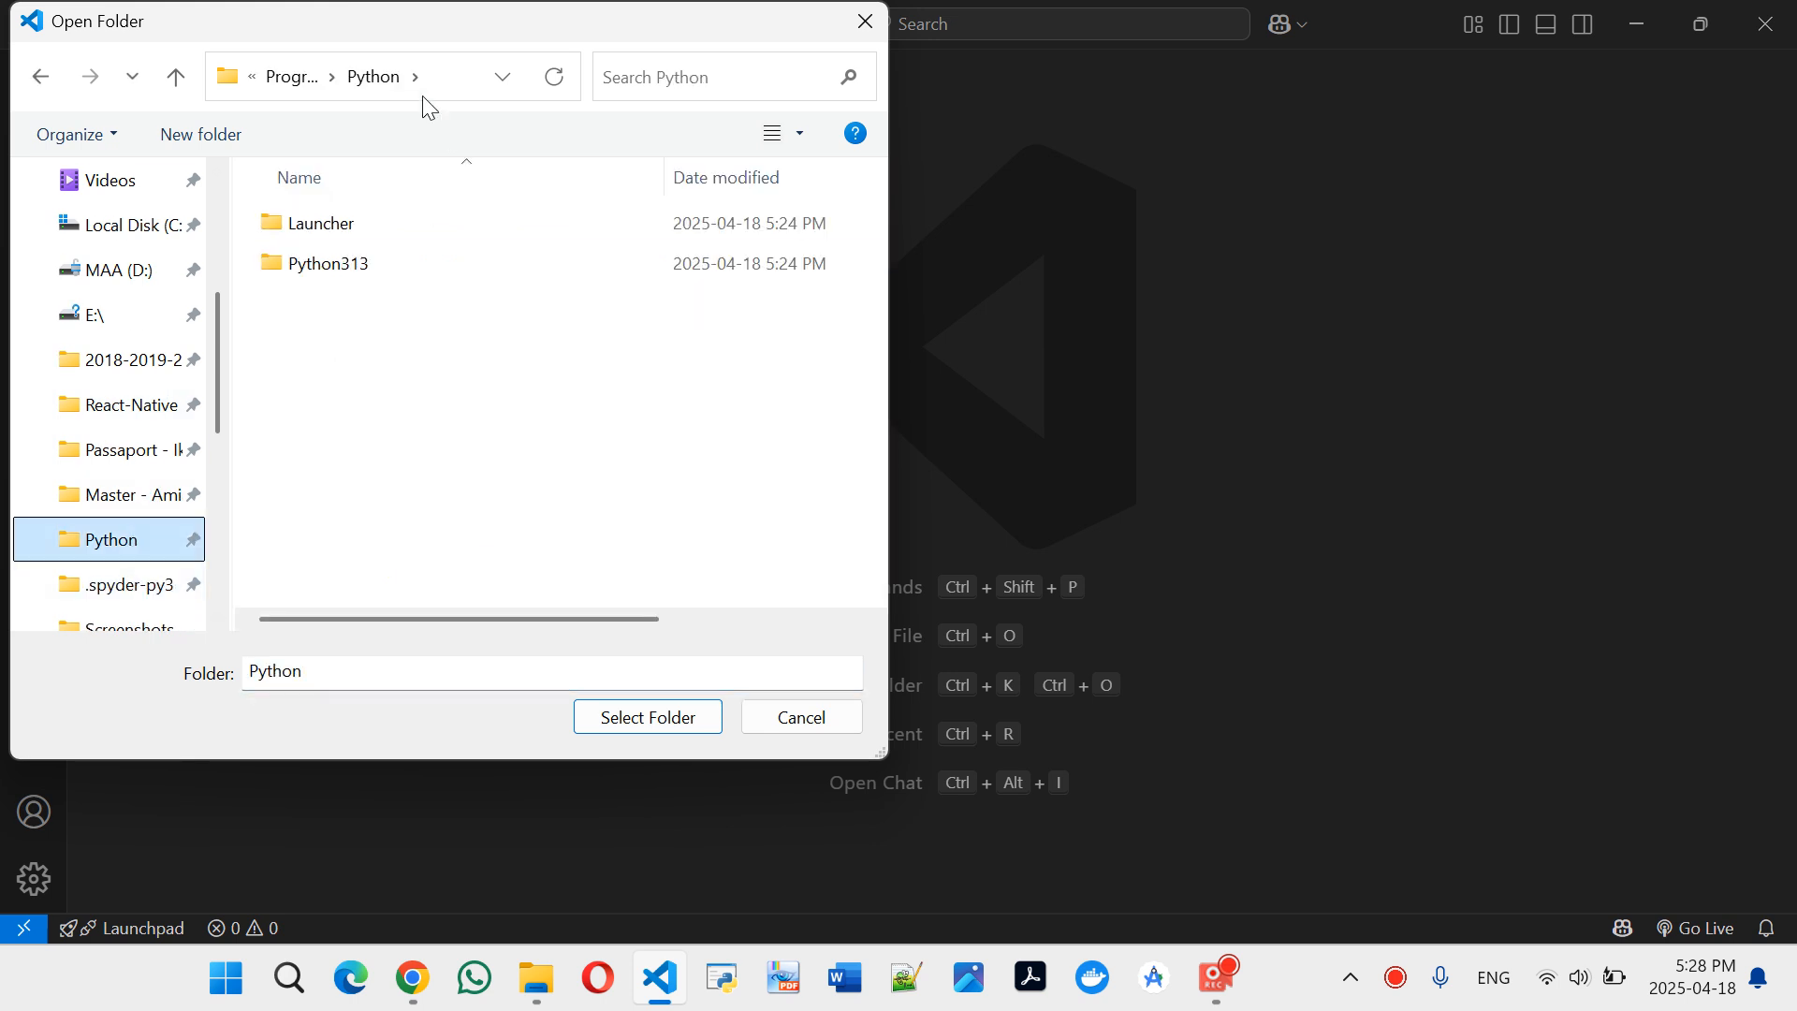
pyautogui.doubleClick(361, 255)
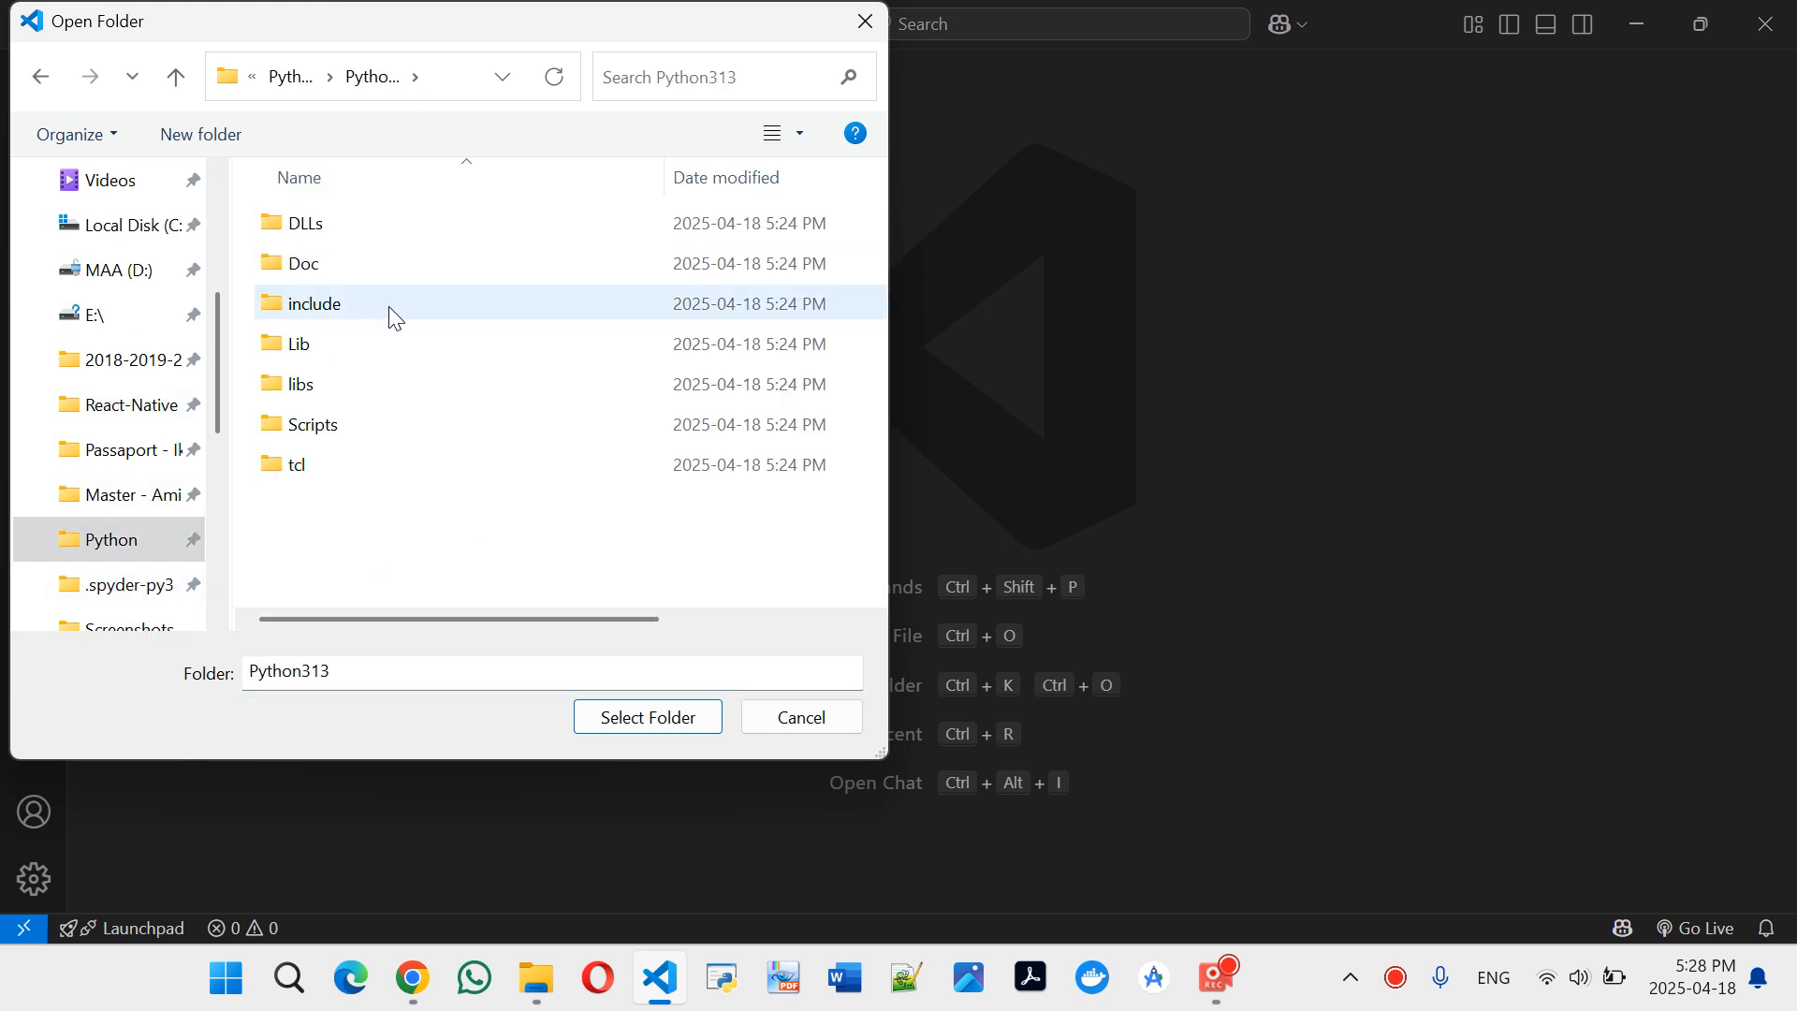
pyautogui.click(674, 723)
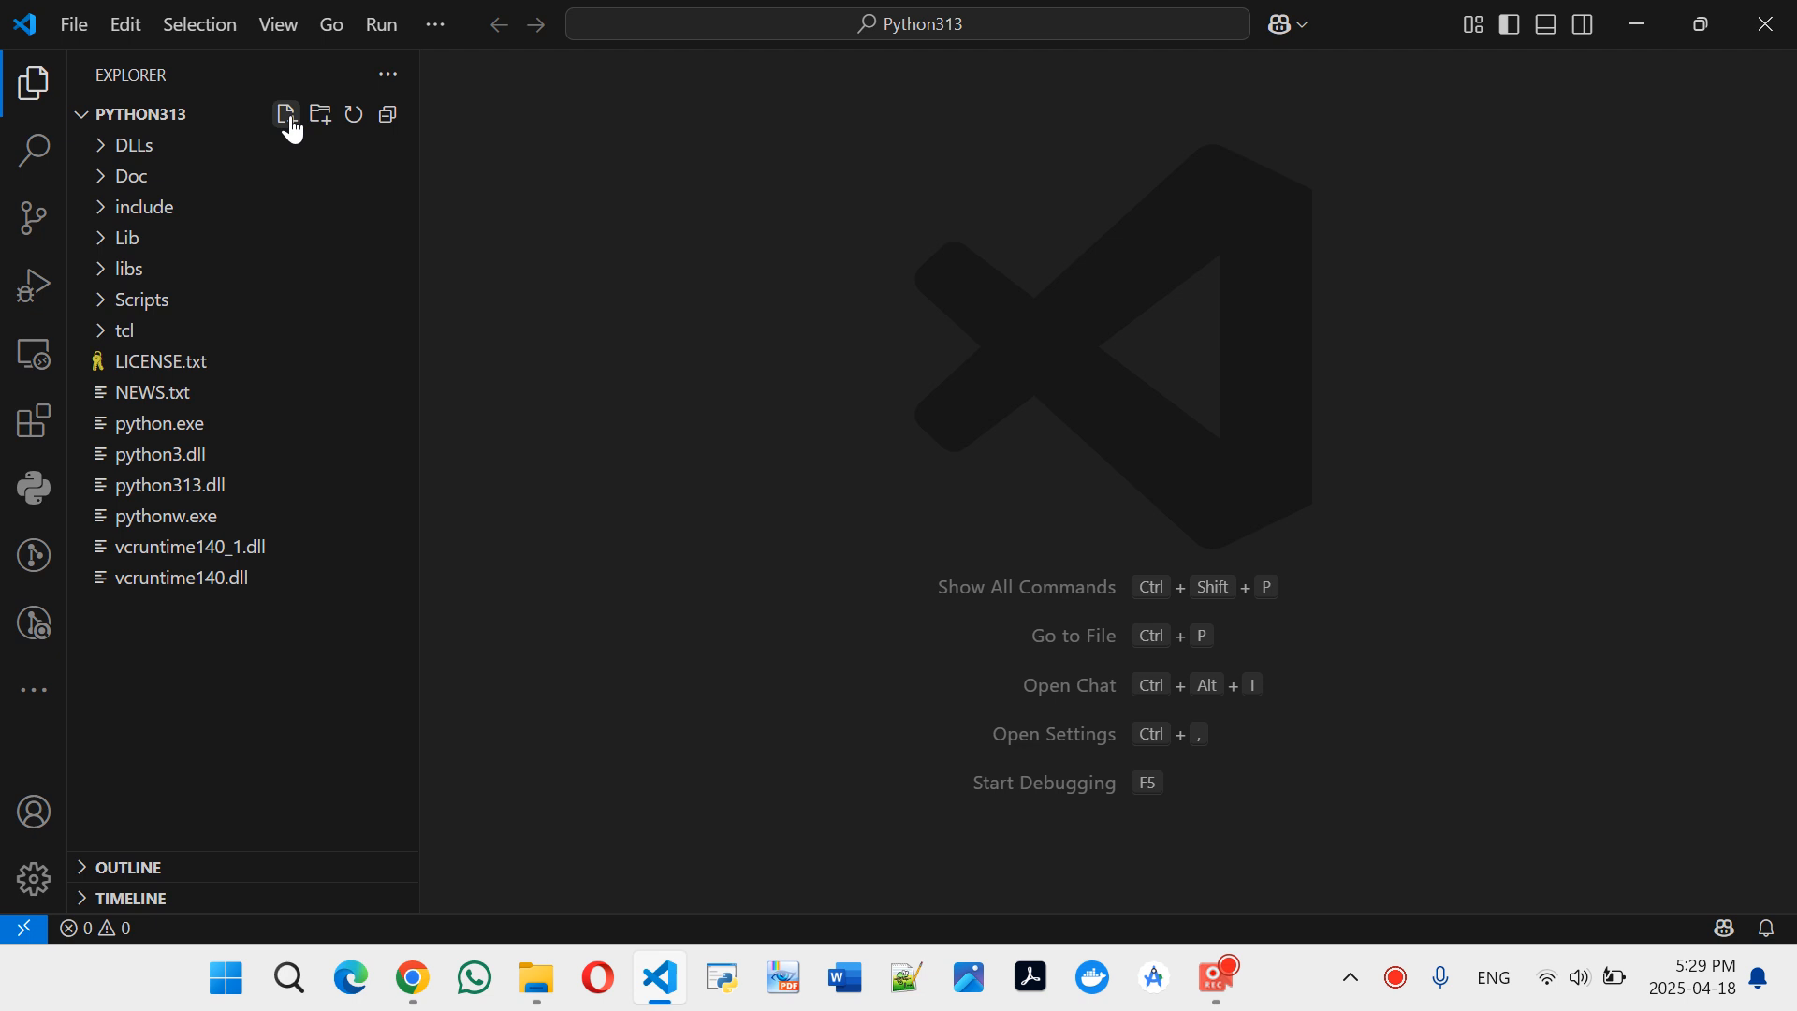
# Create a new file named dear_human.py directly in the Python313 folder
pyautogui.click(289, 119)
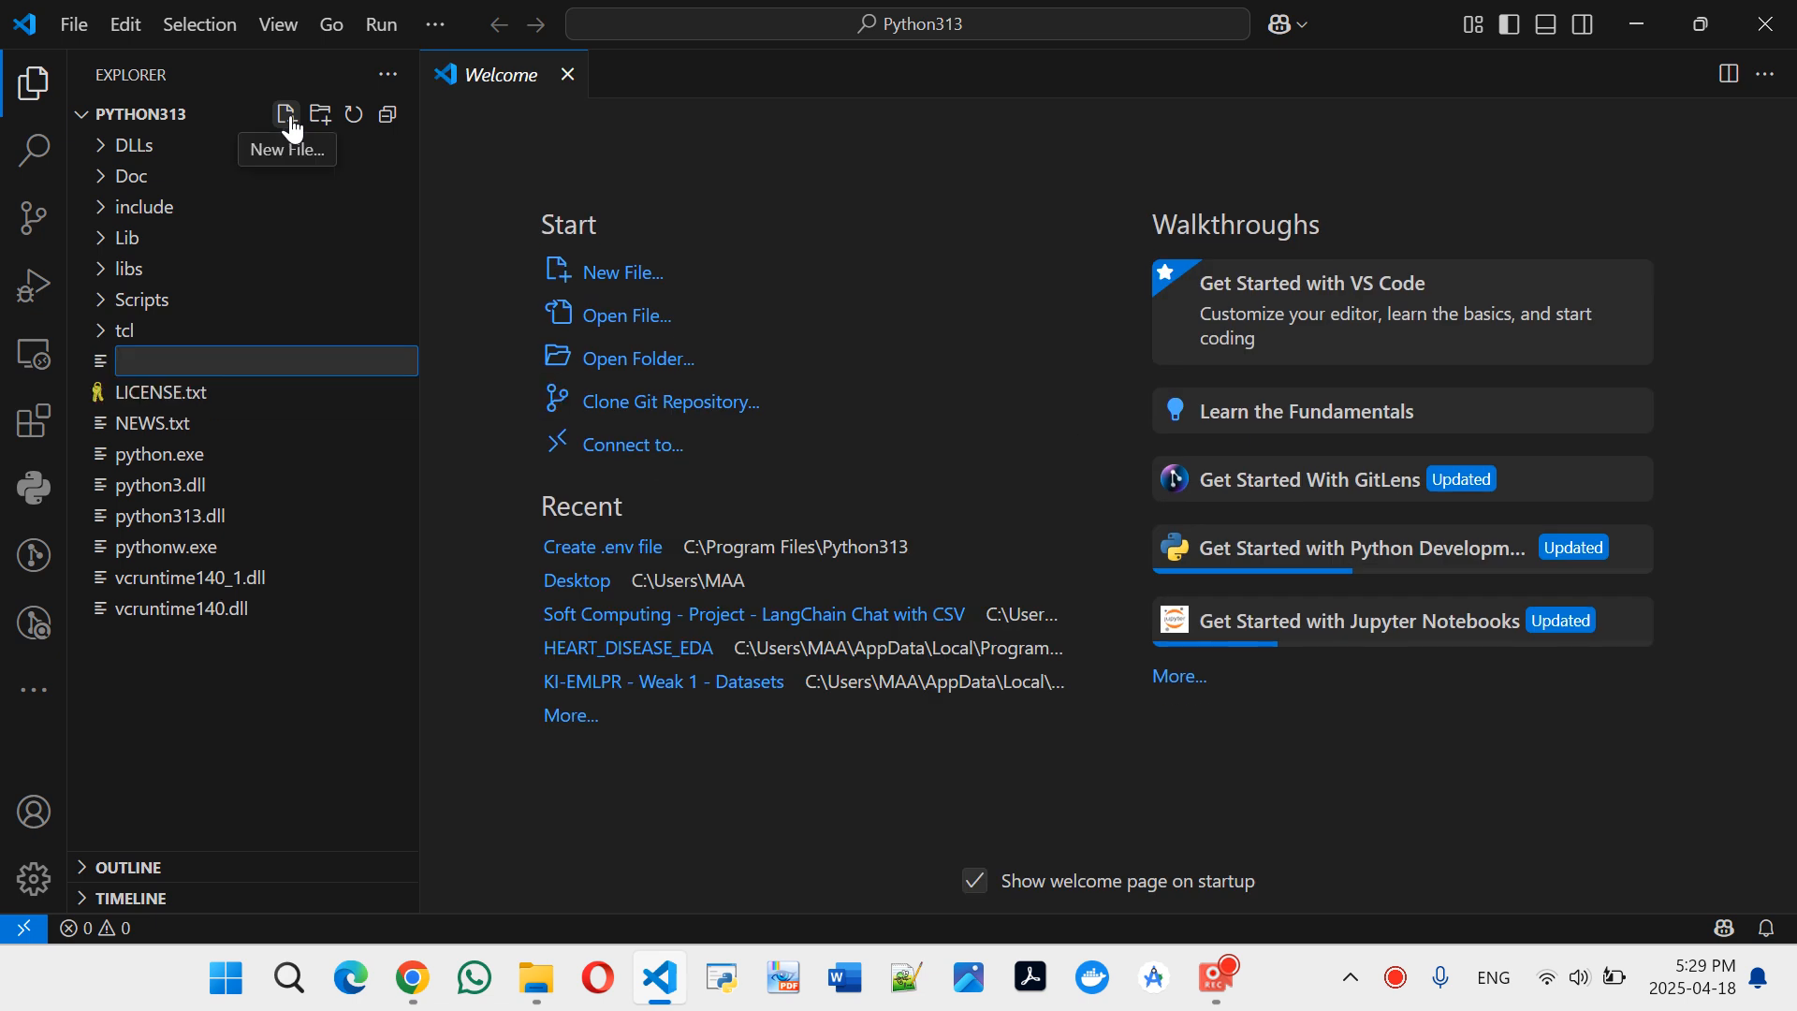
pyautogui.write('dear_h')
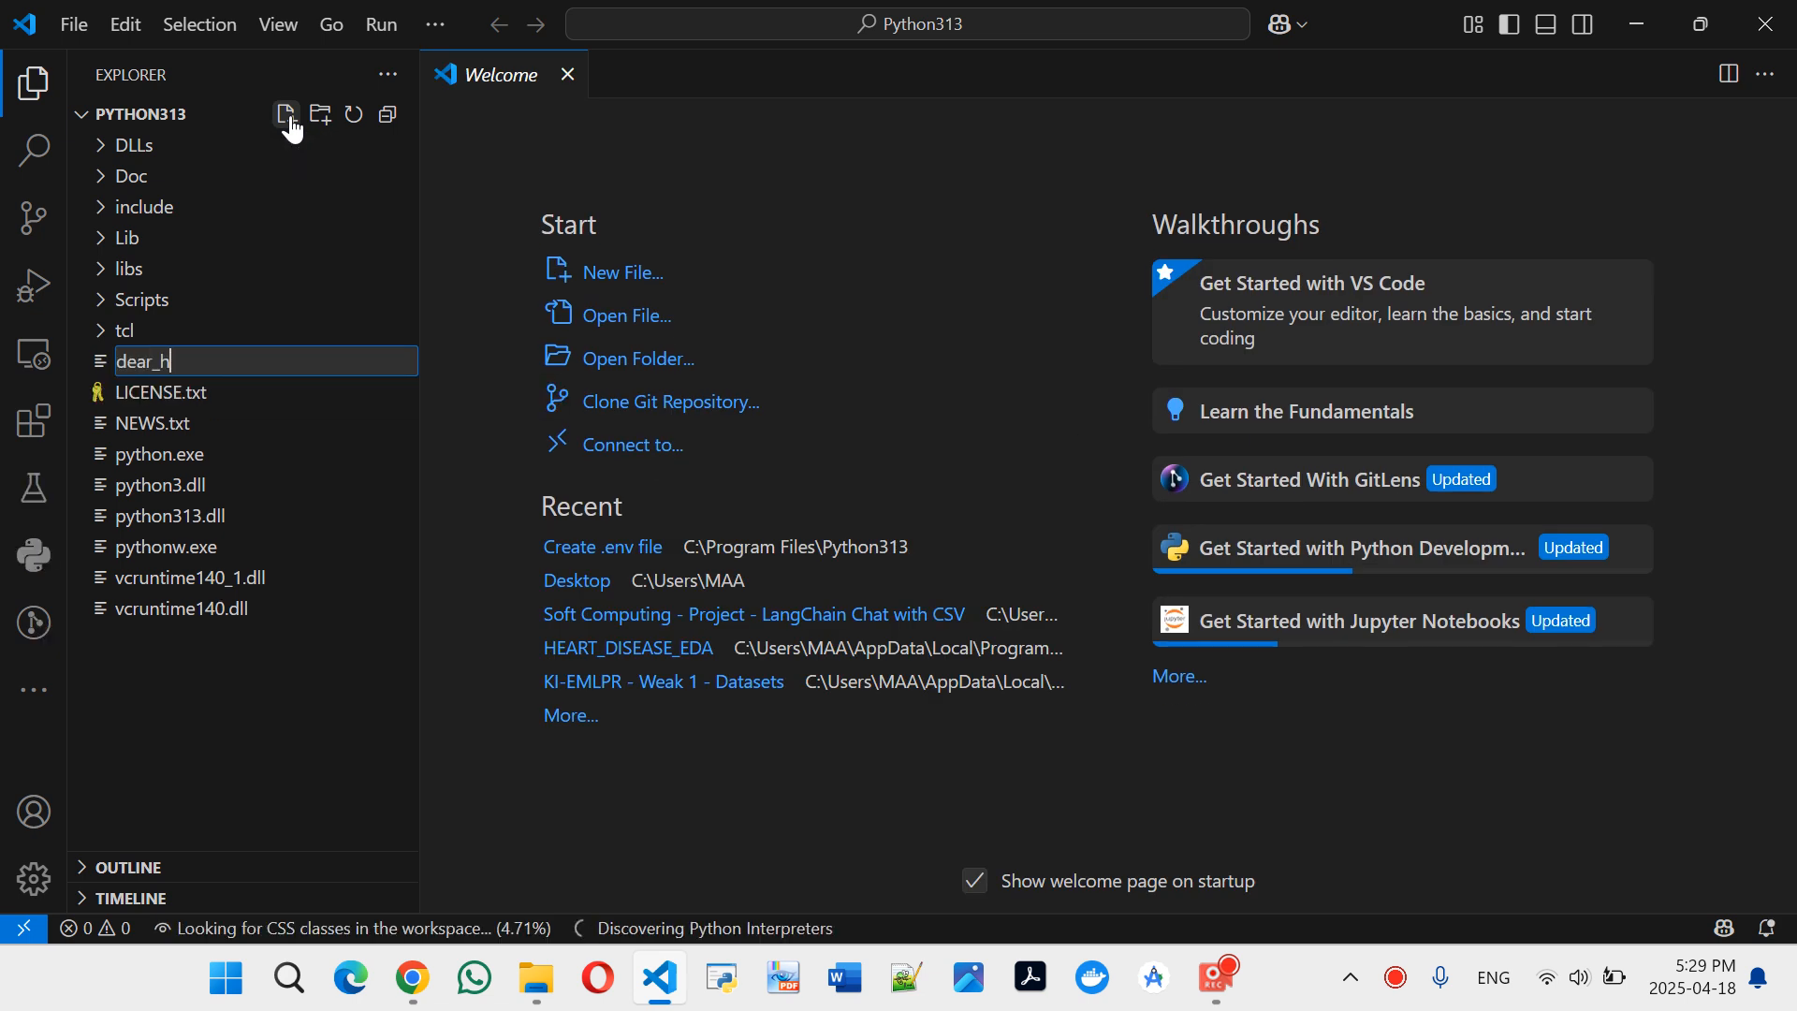
pyautogui.write('uman.py')
pyautogui.press('Return')
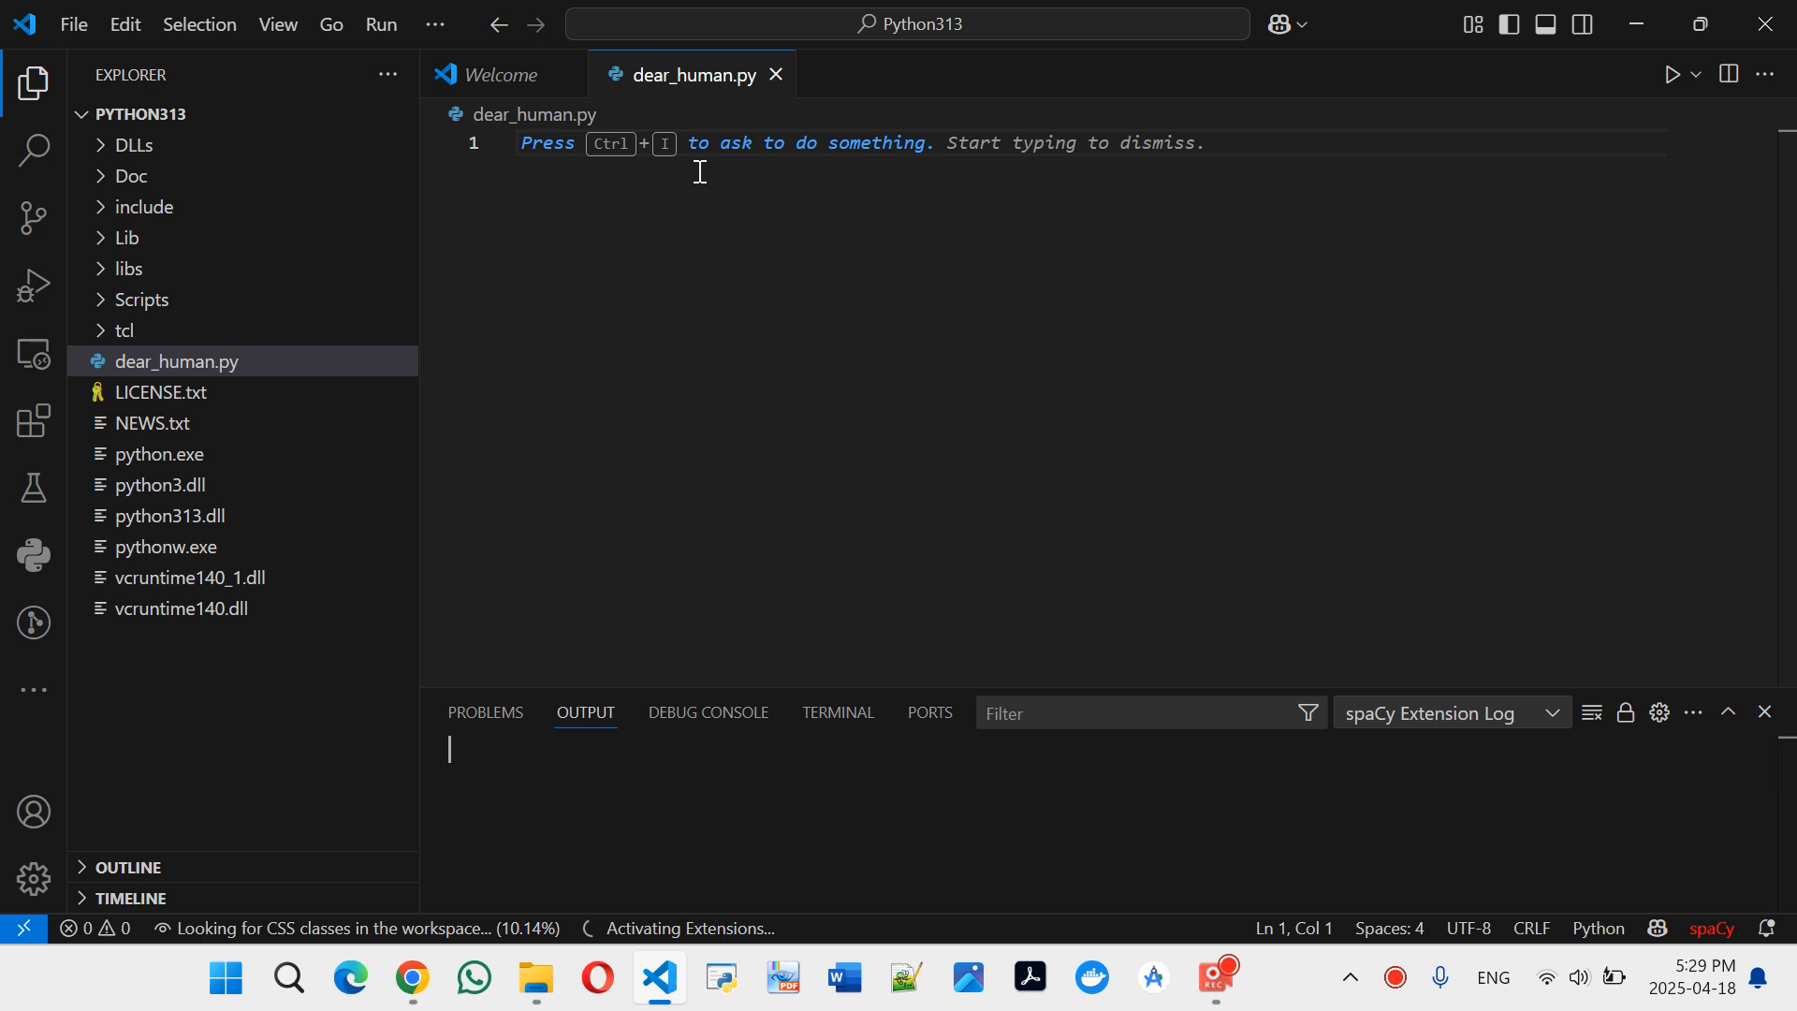
# Write a print statement in dear_human.py that outputs "Hello" followed by a person's first name, dismiss the spaCy notification and save the file
pyautogui.write('print("H')
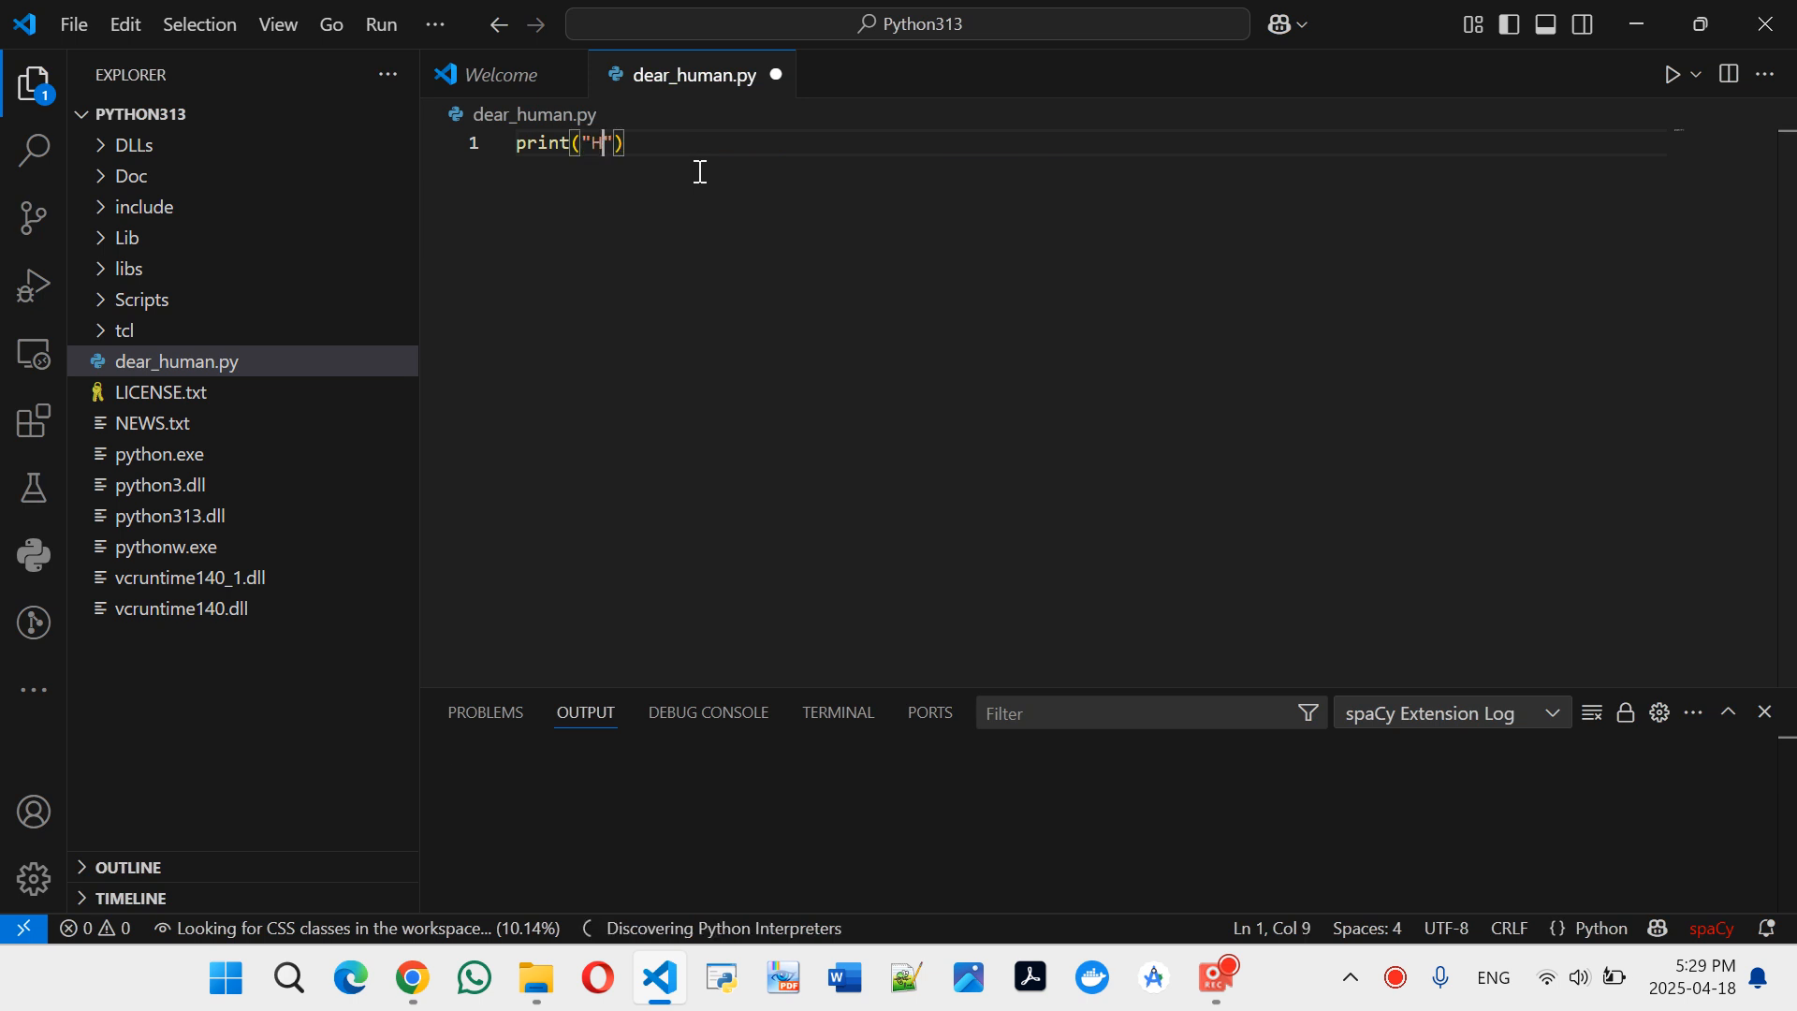
pyautogui.write('ello ')
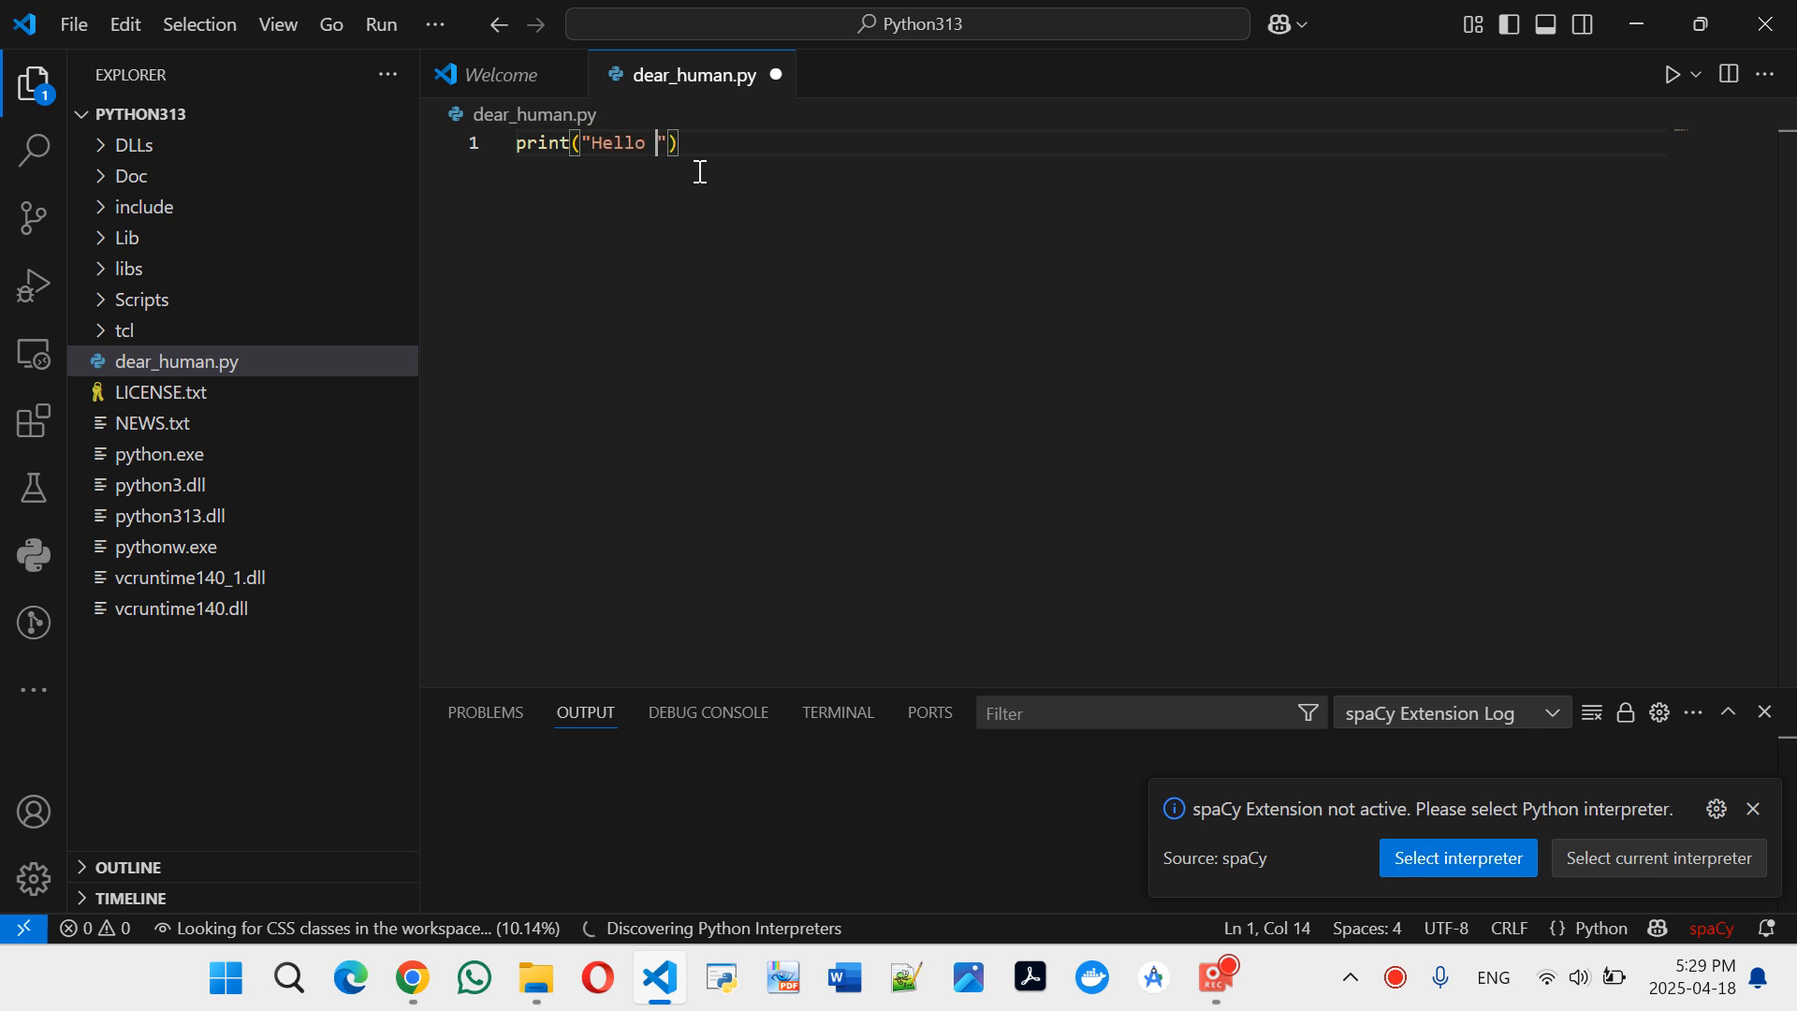
pyautogui.write('Mahdi")')
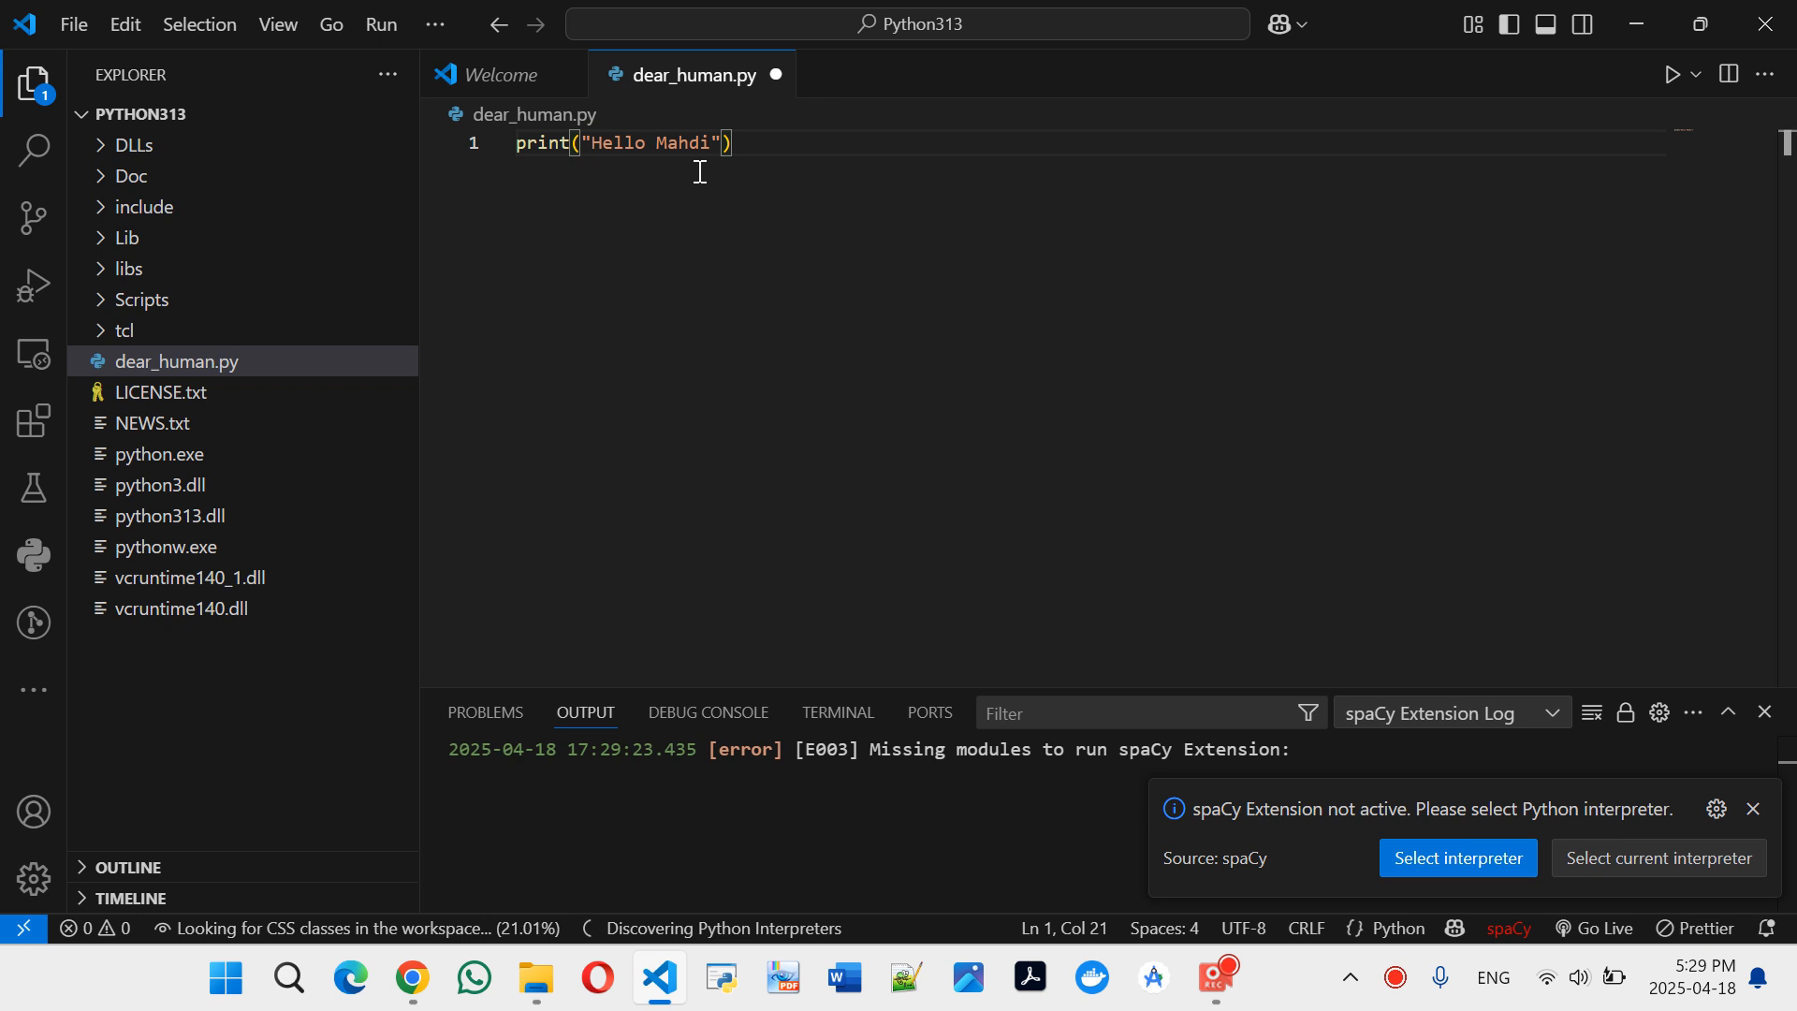
pyautogui.click(1754, 809)
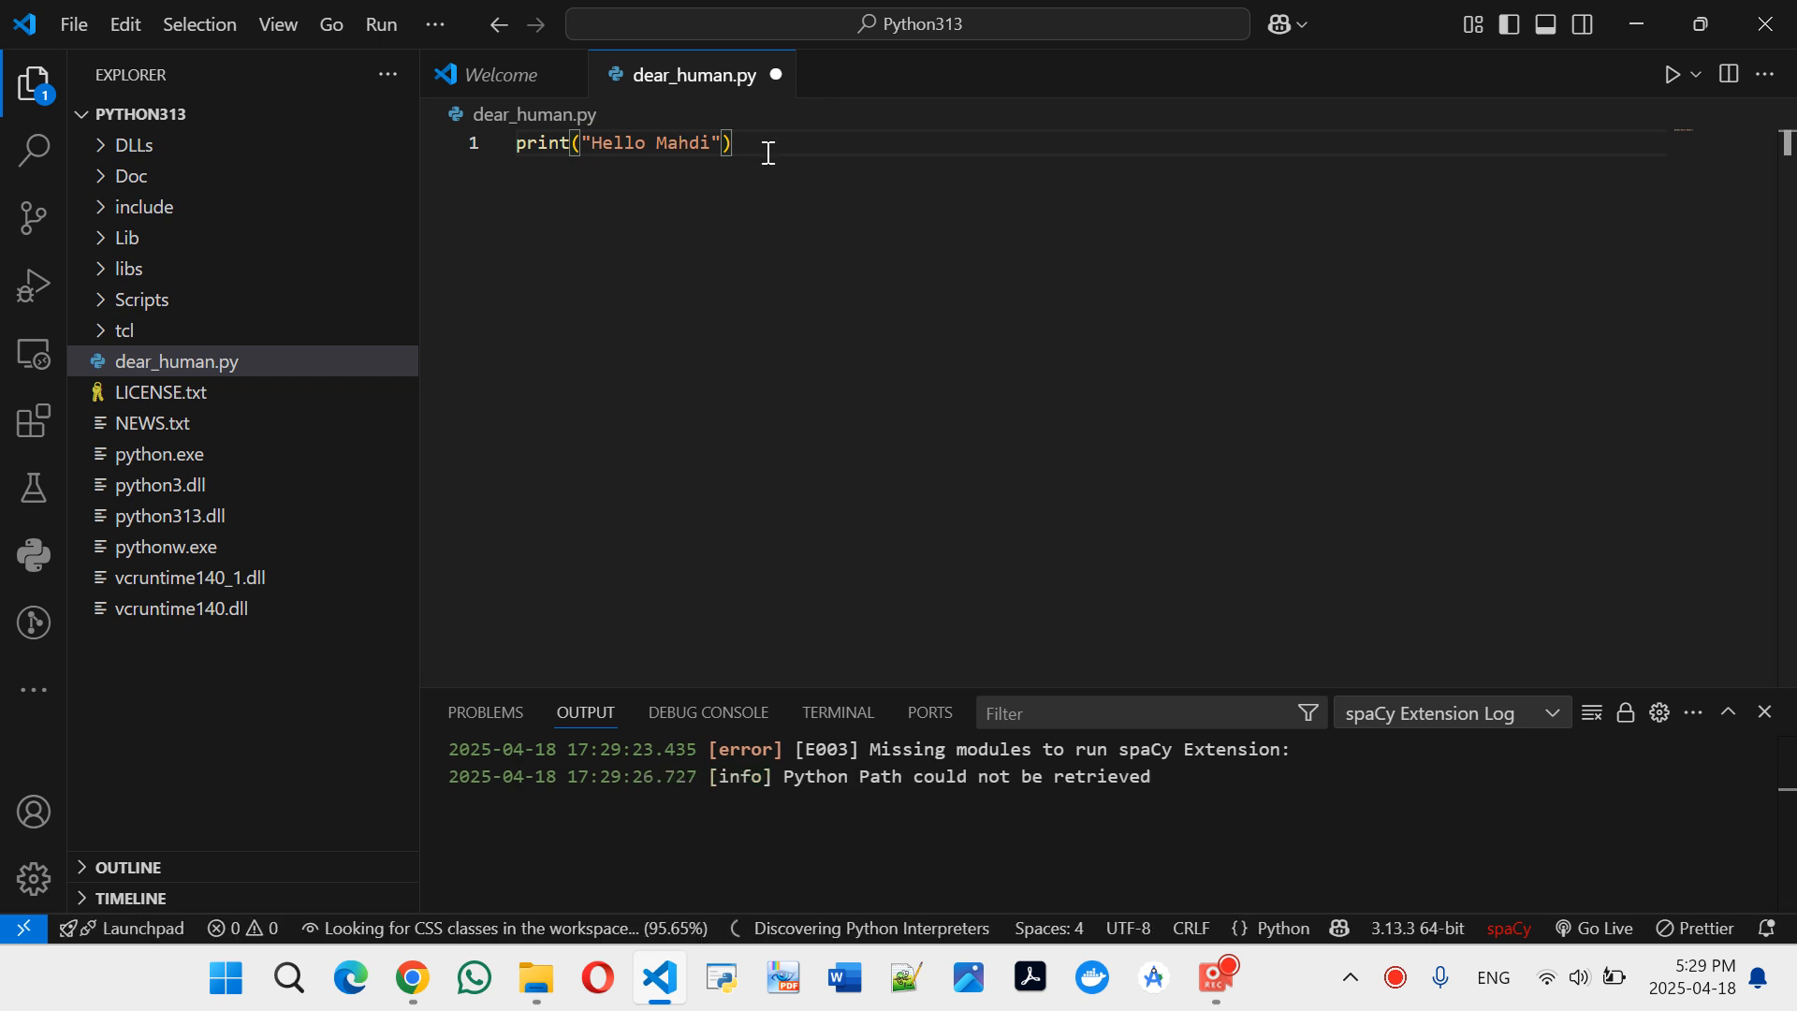
pyautogui.hotkey('ctrl', 's')
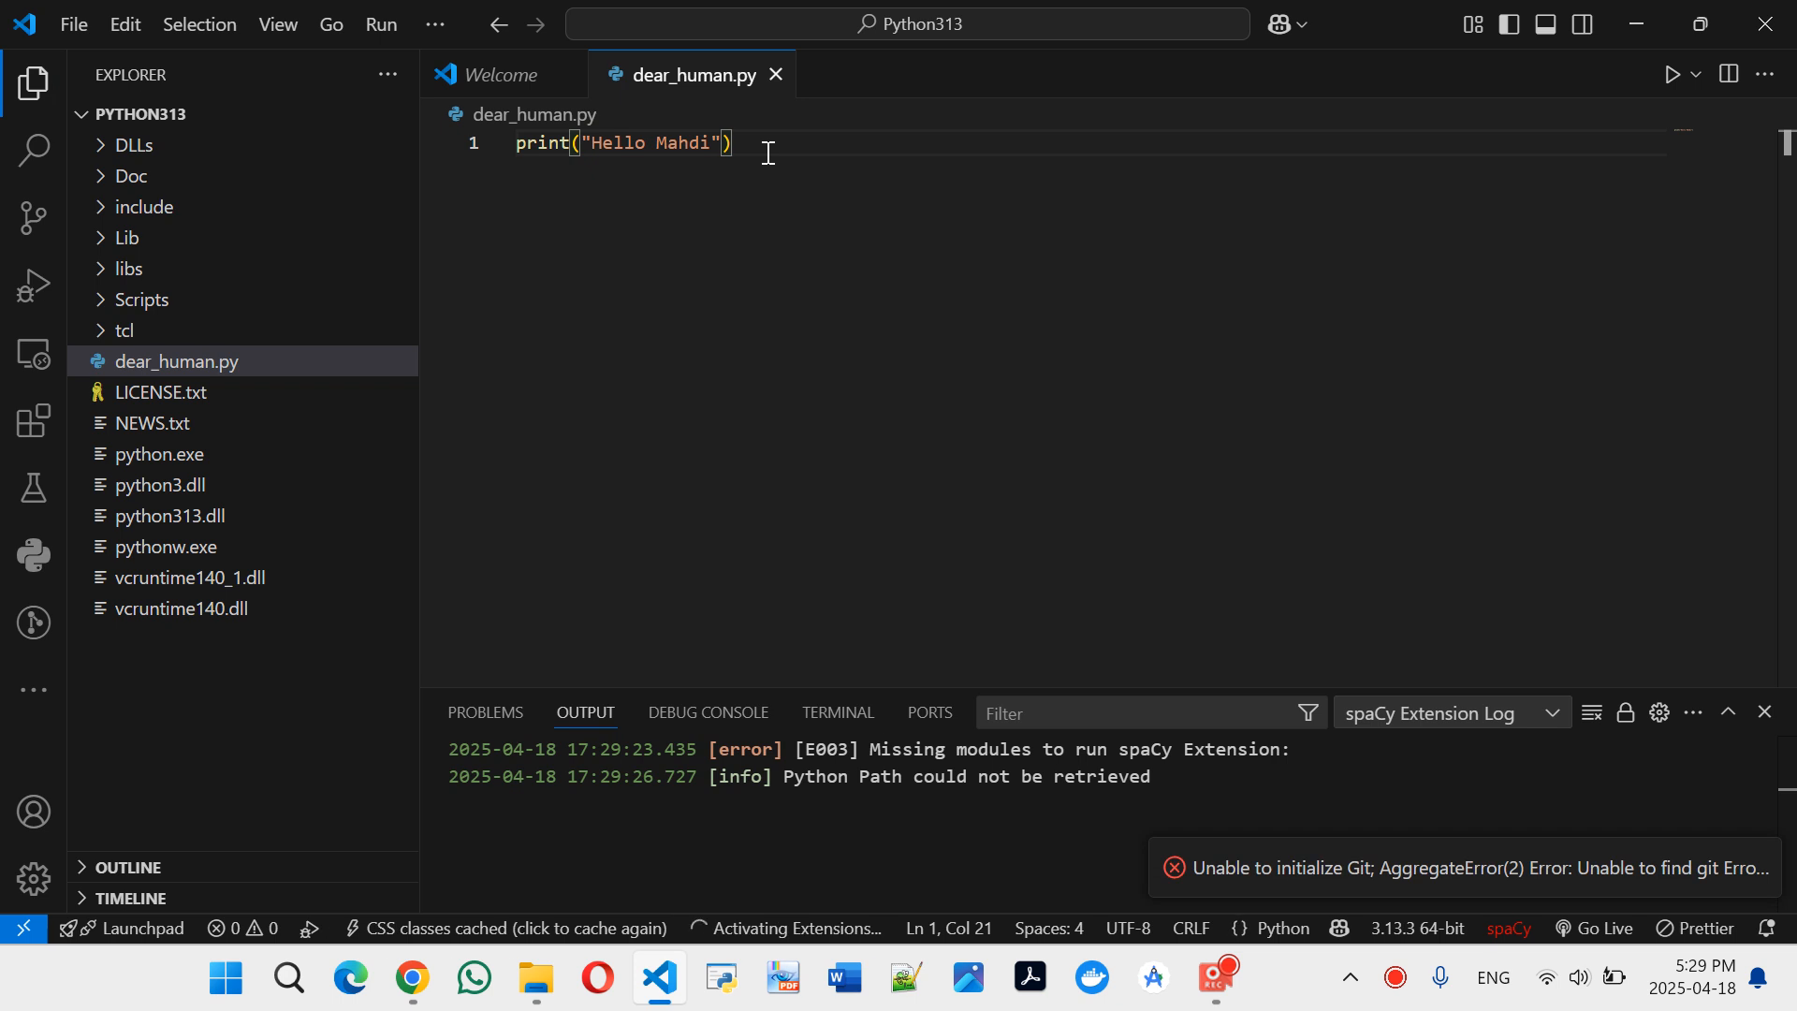
# Debug dear_human.py with the Python Debugger using the Python File configuration, and dismiss the Java and Git error notifications
pyautogui.press('F5')
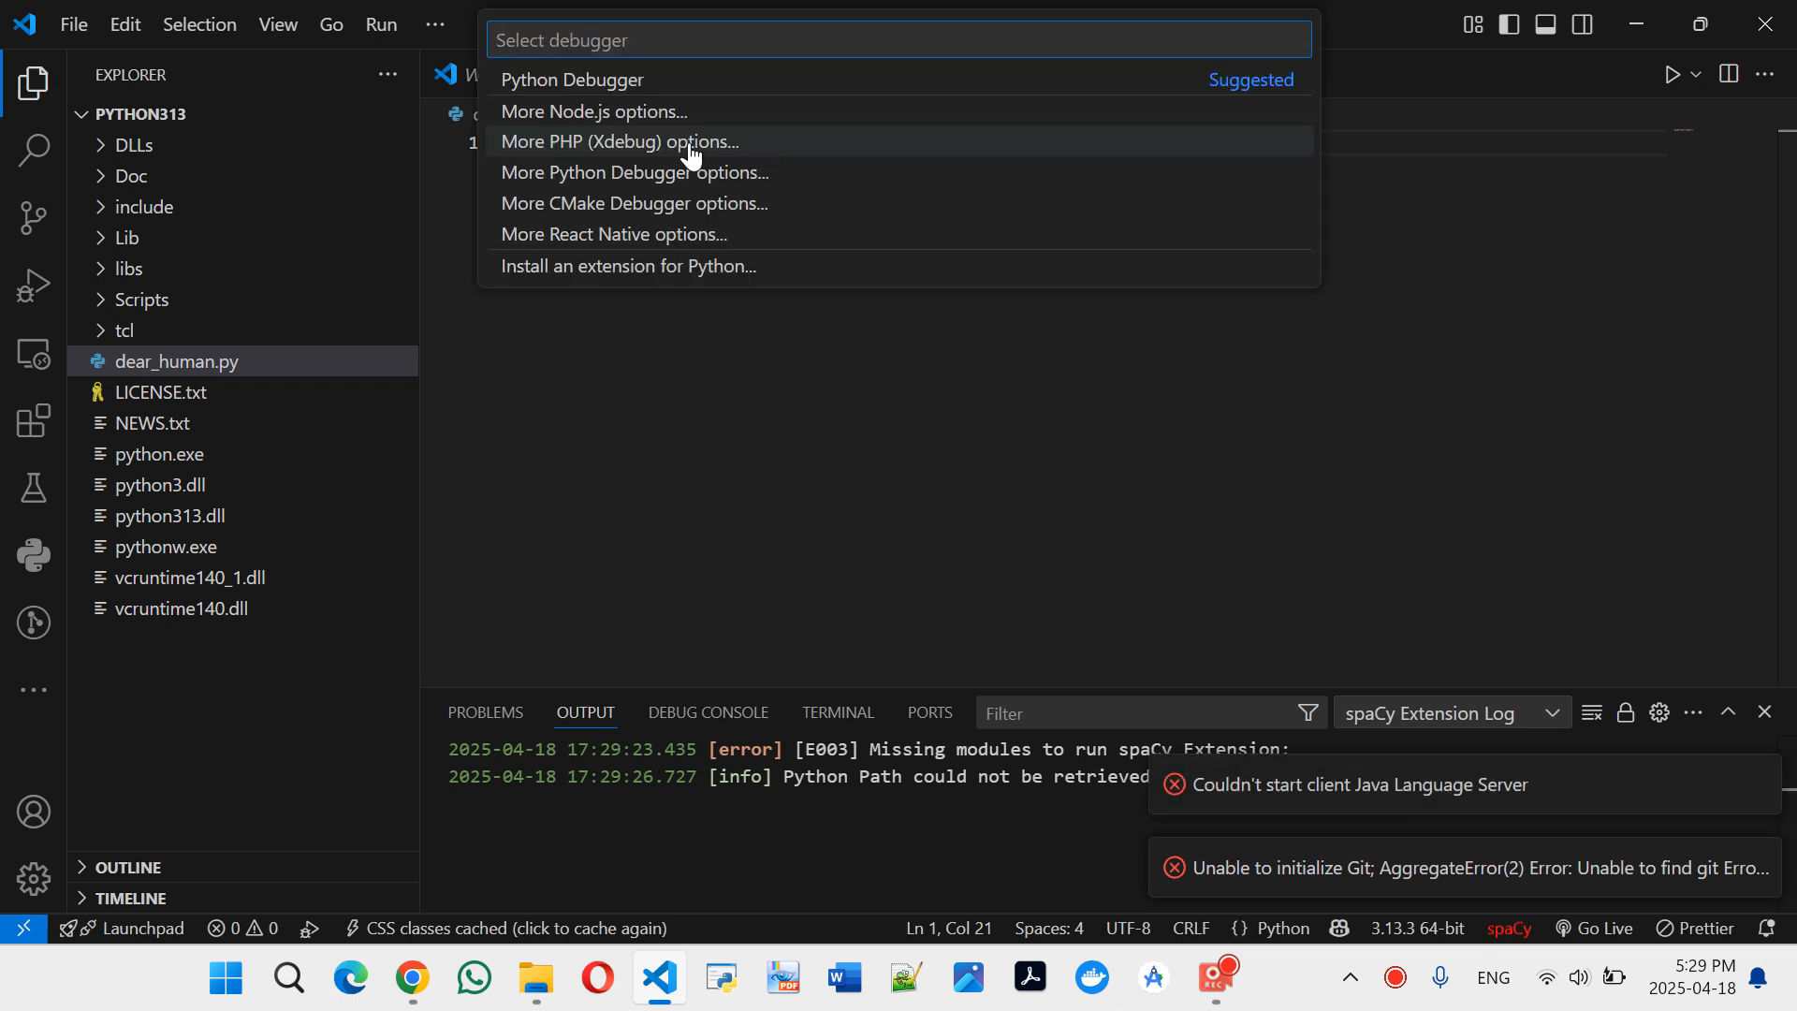
pyautogui.click(627, 84)
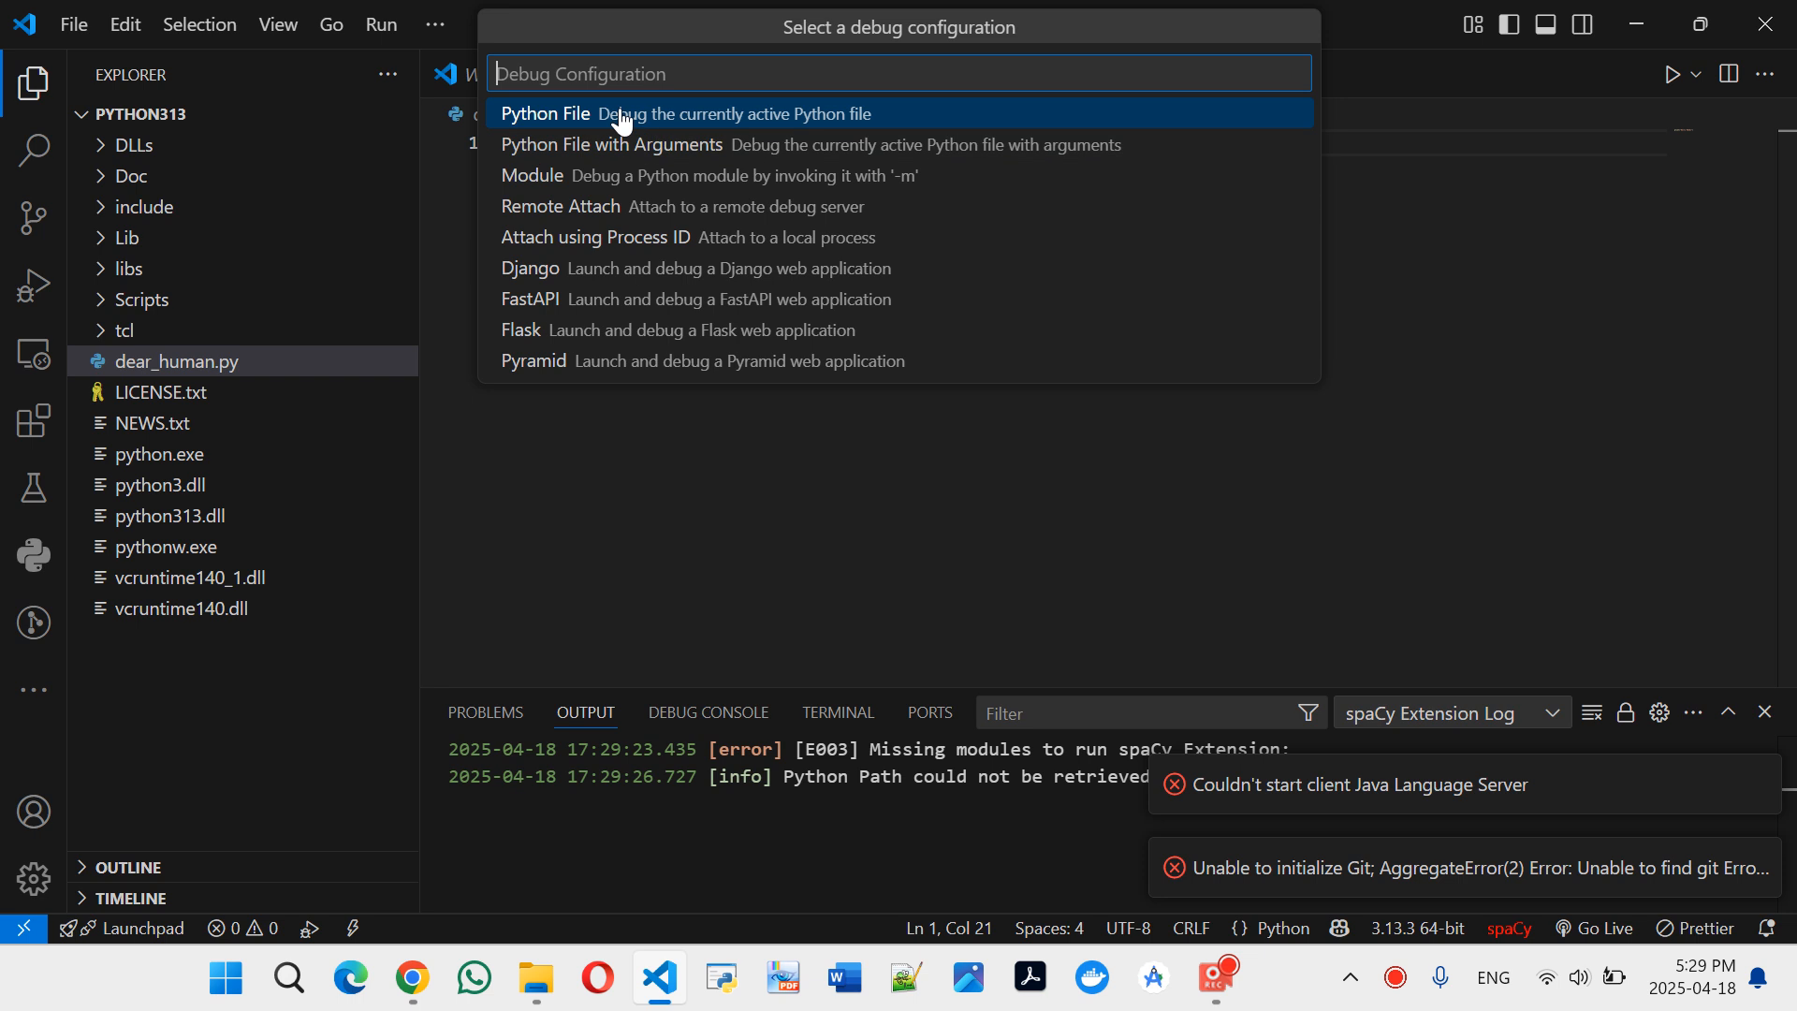
pyautogui.click(624, 120)
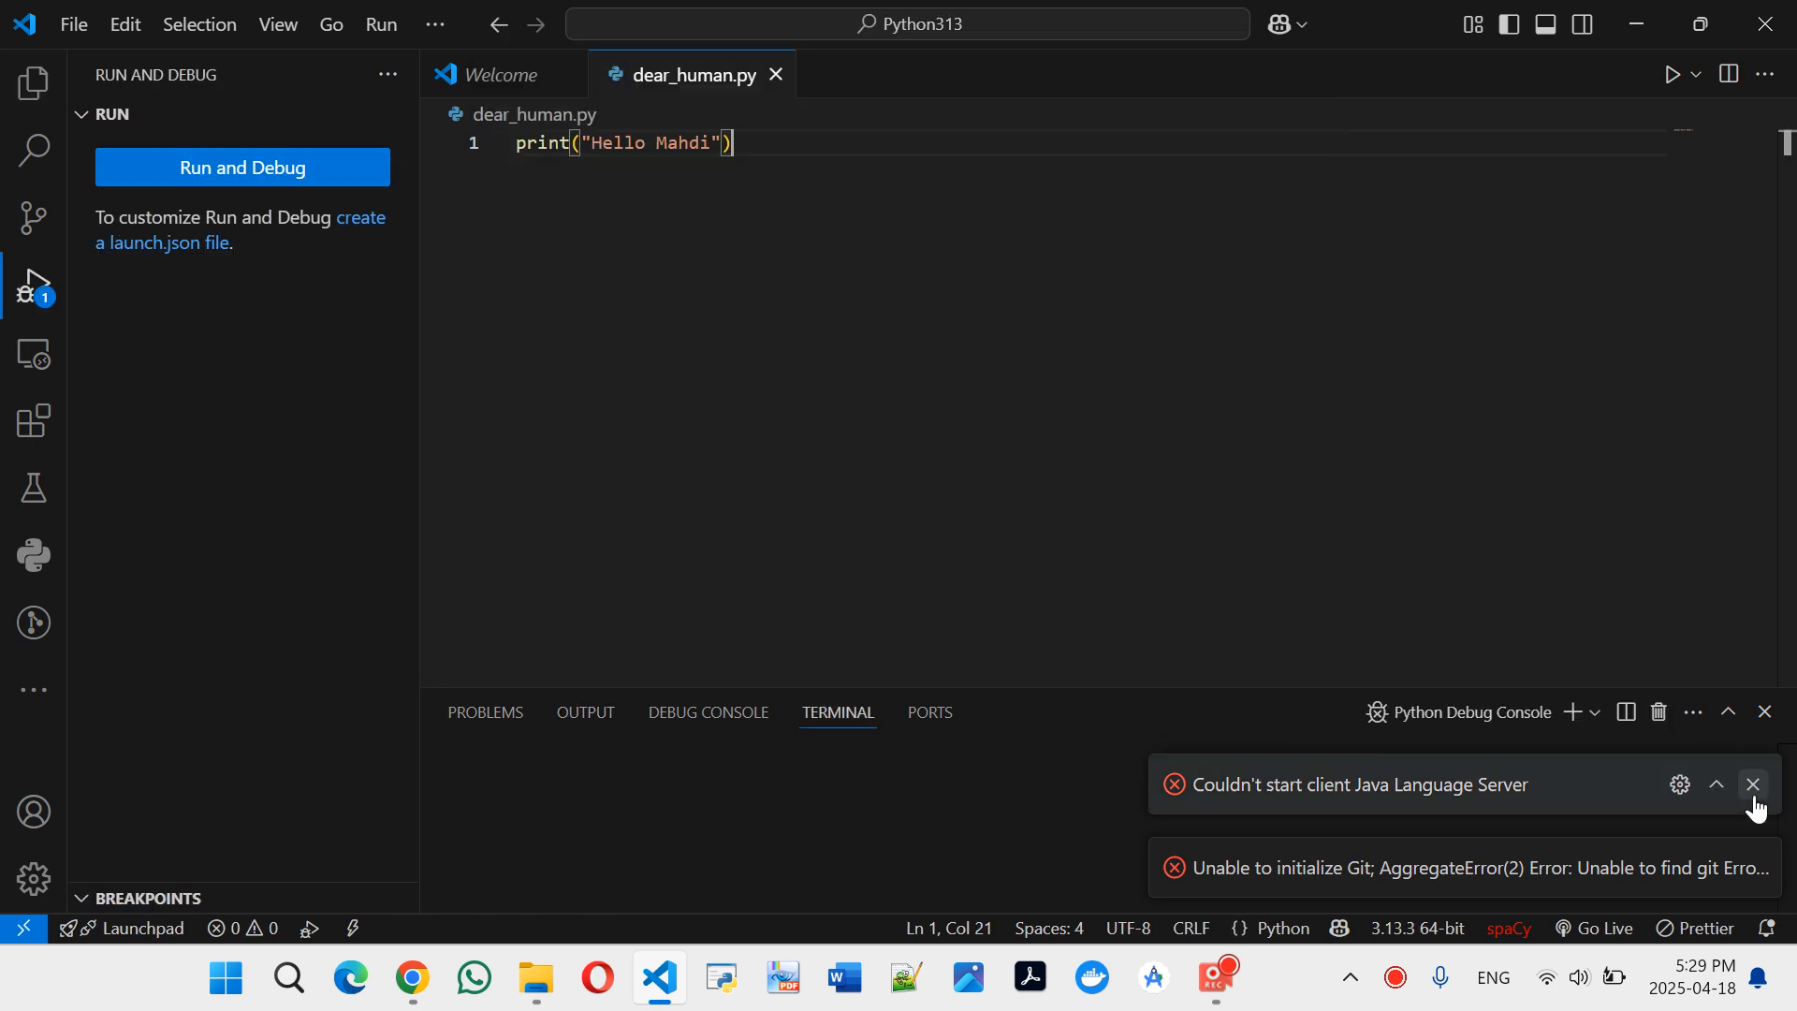
pyautogui.click(1756, 788)
pyautogui.click(1754, 865)
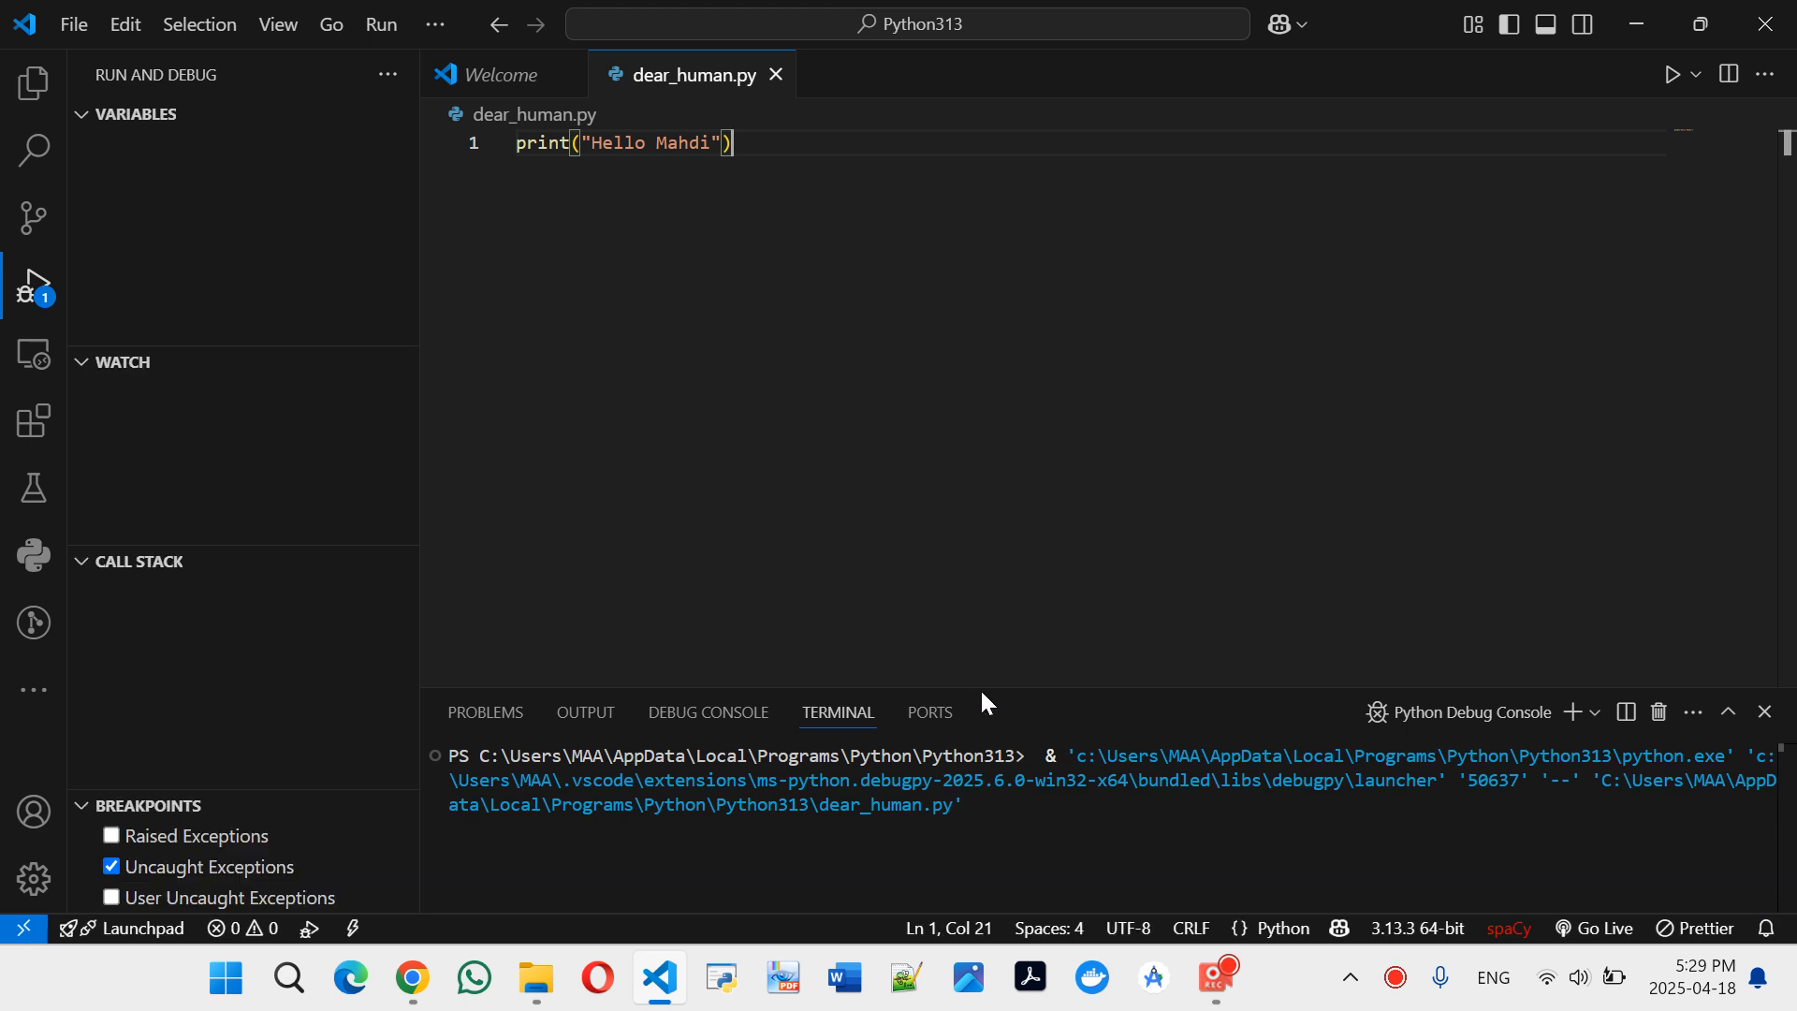
# Add the line sum_s = 10 + 4 to dear_human.py, leaving a blank line below the existing print statement
pyautogui.moveTo(983, 687); pyautogui.dragTo(961, 566)
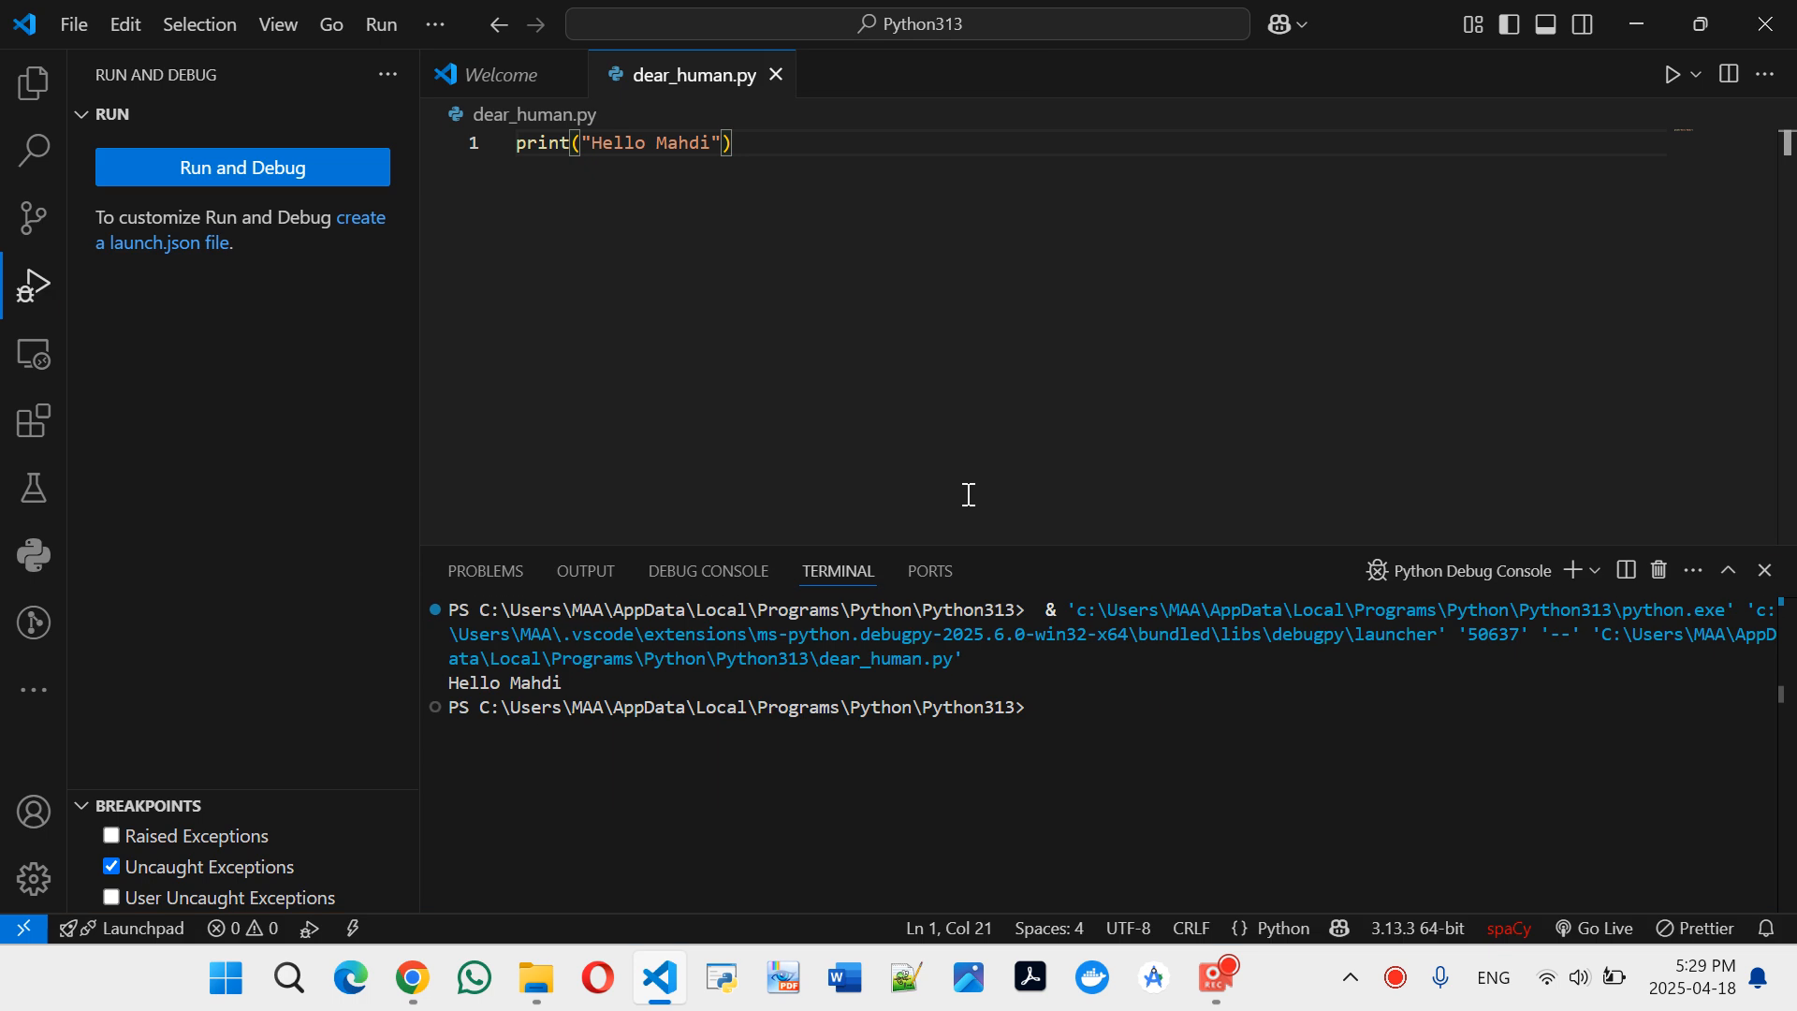
pyautogui.hotkey('ctrl', '=')
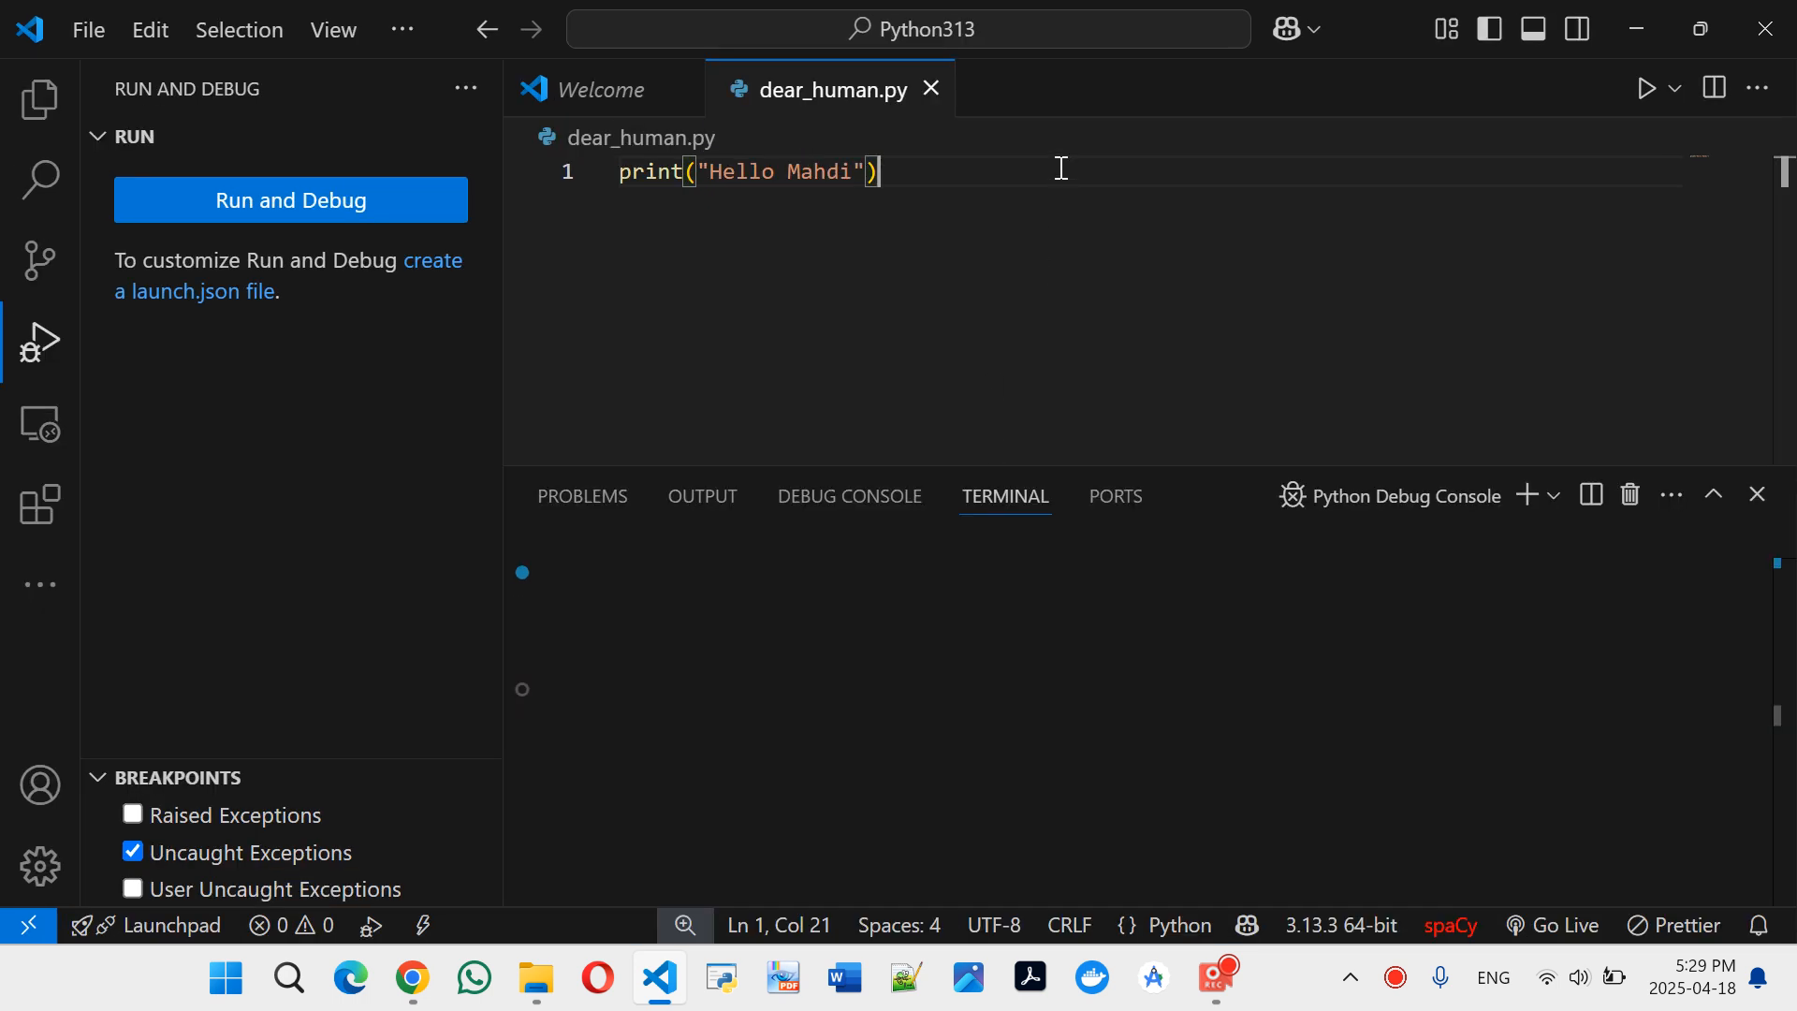
pyautogui.press('Return')
pyautogui.press('Return')
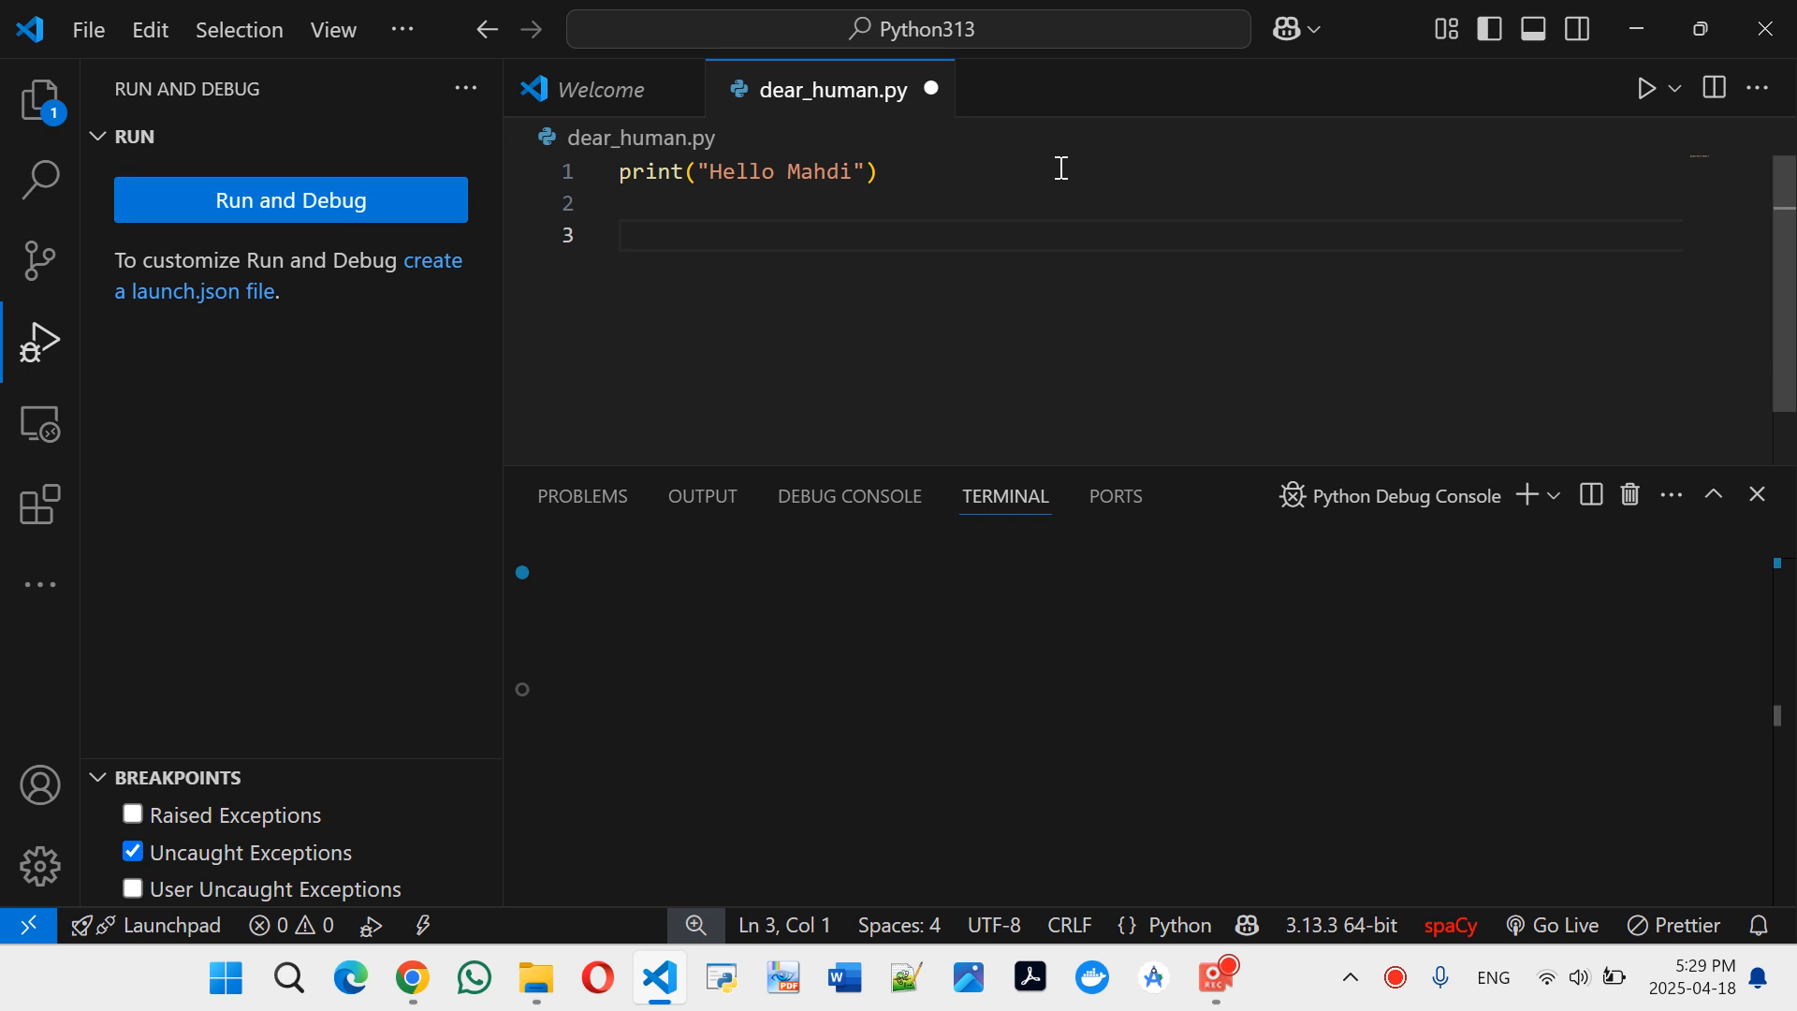
pyautogui.write('sums =')
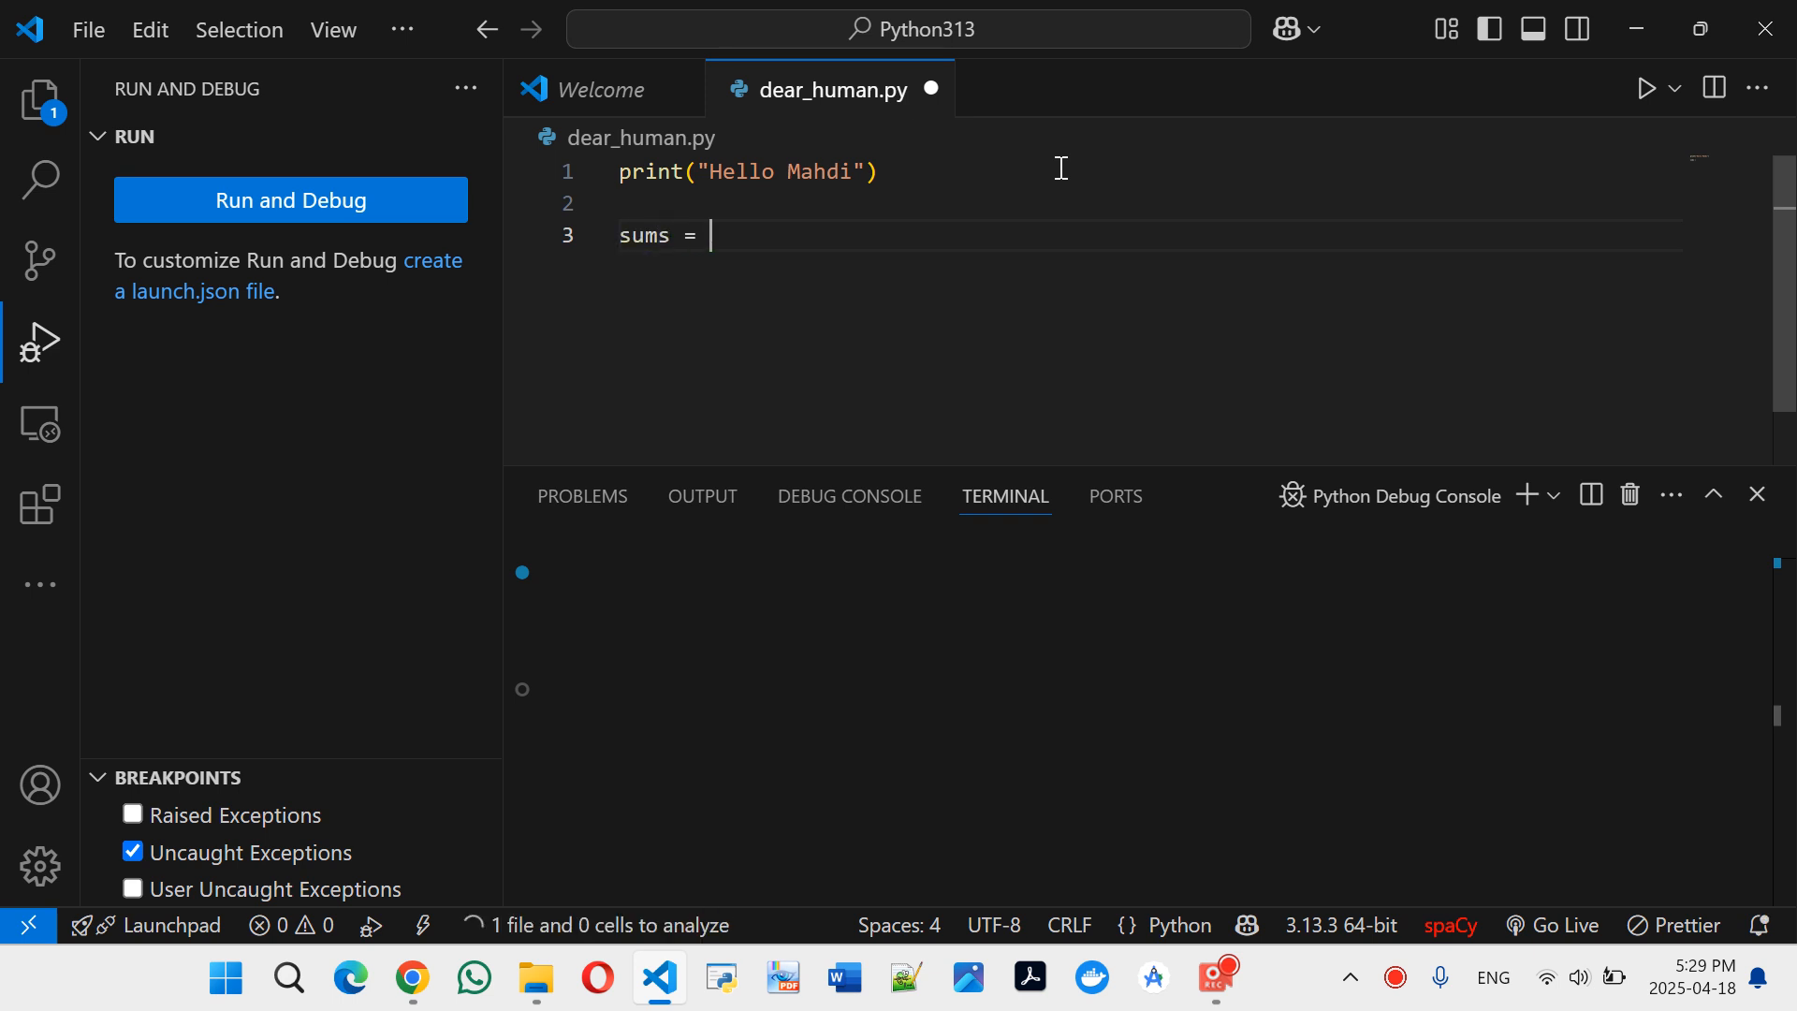
pyautogui.press('BackSpace')
pyautogui.press('BackSpace')
pyautogui.press('BackSpace')
pyautogui.press('BackSpace')
pyautogui.write(')s')
pyautogui.press('BackSpace')
pyautogui.press('BackSpace')
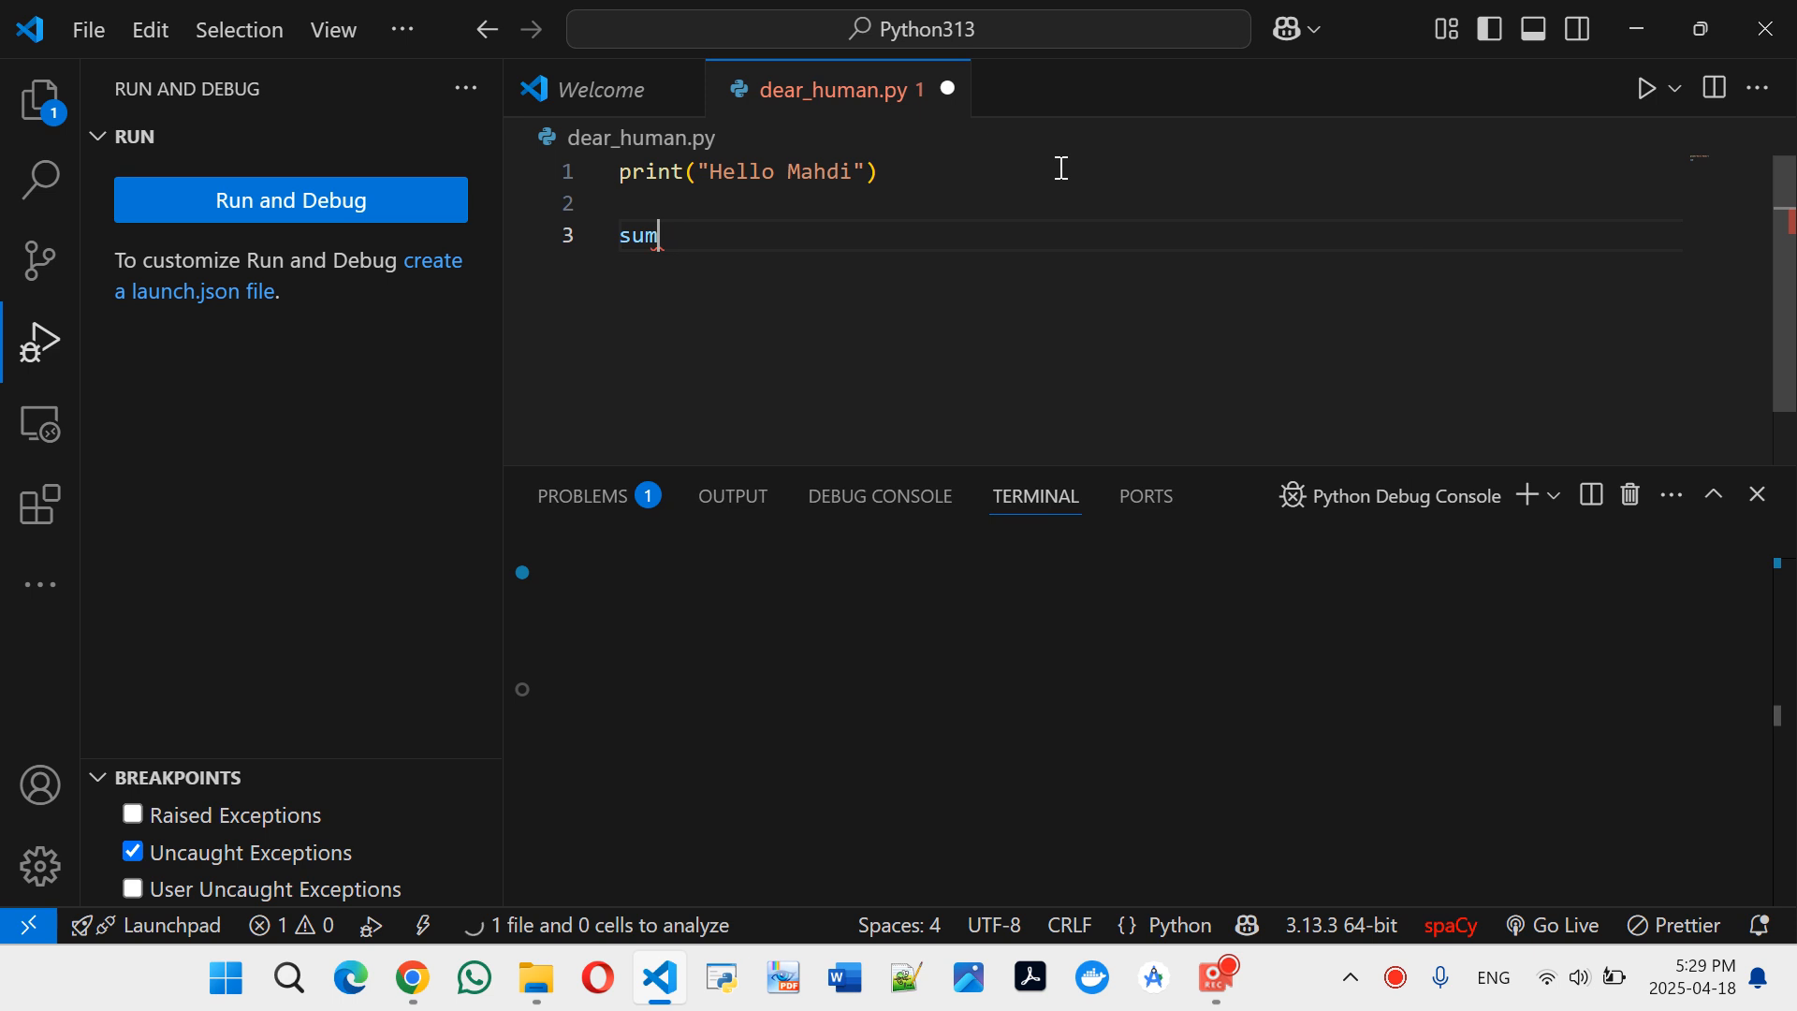
pyautogui.write('_s ')
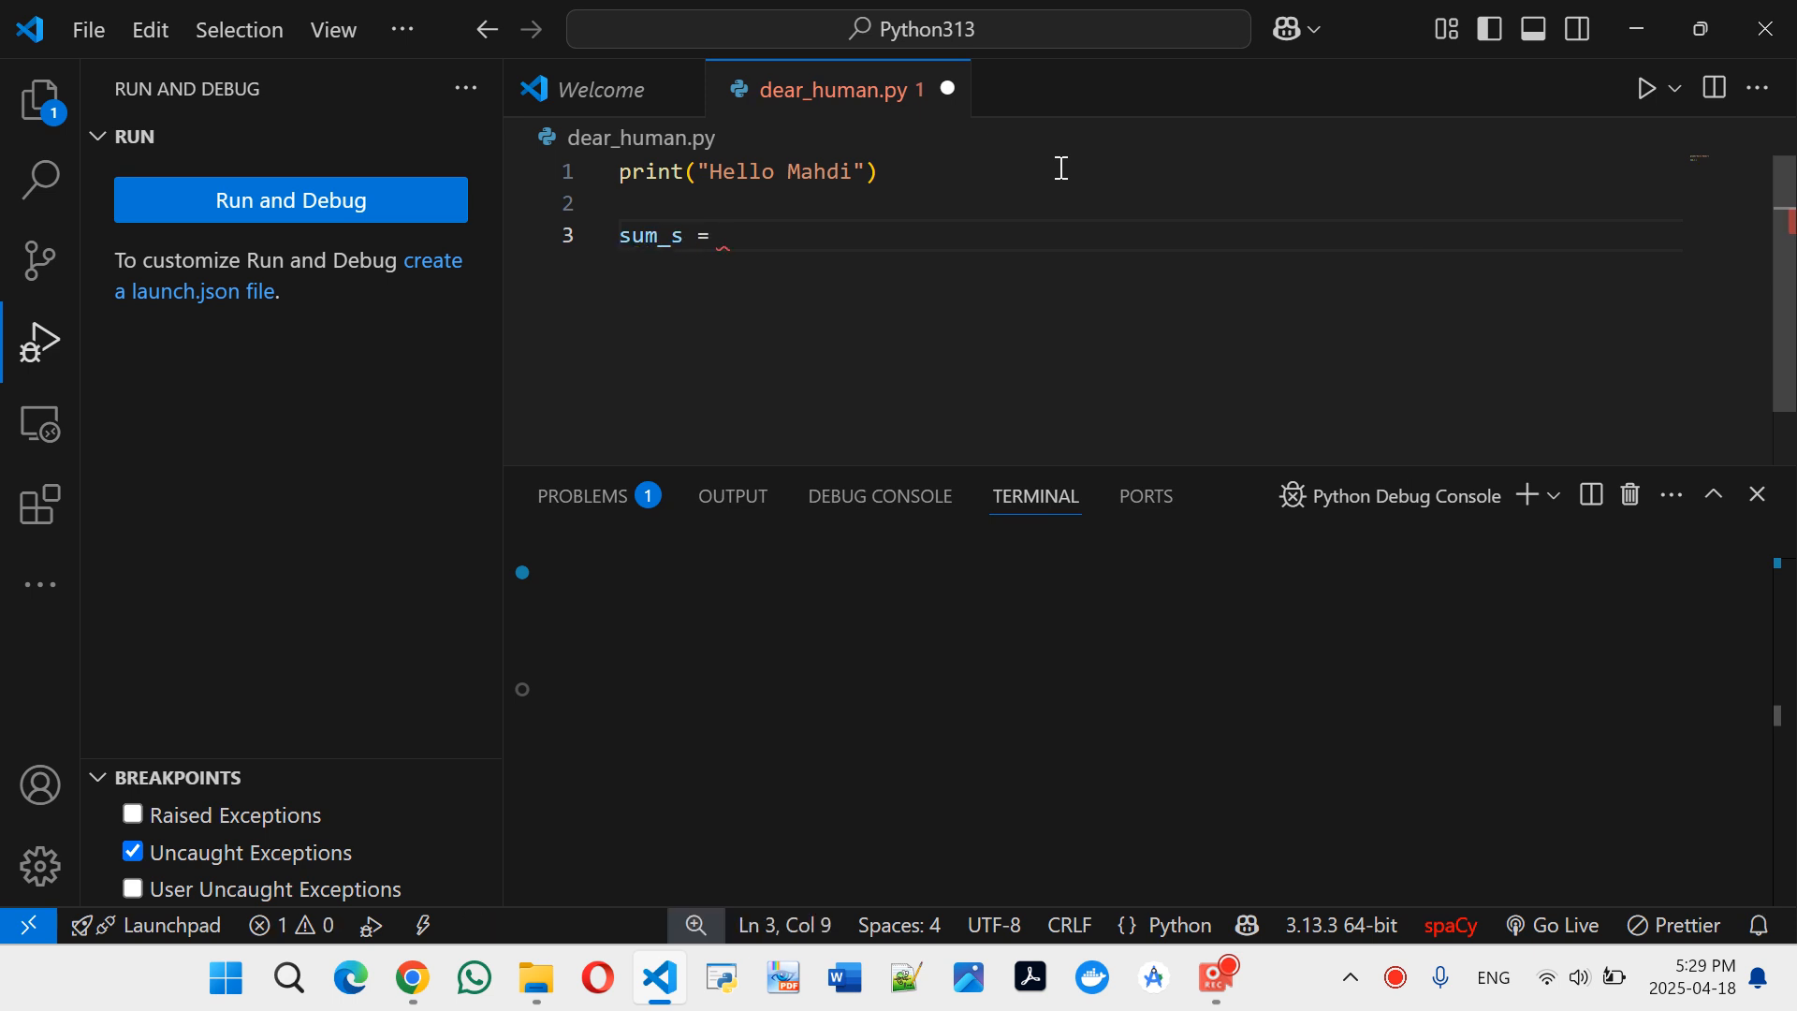
pyautogui.write('= 10 + 4')
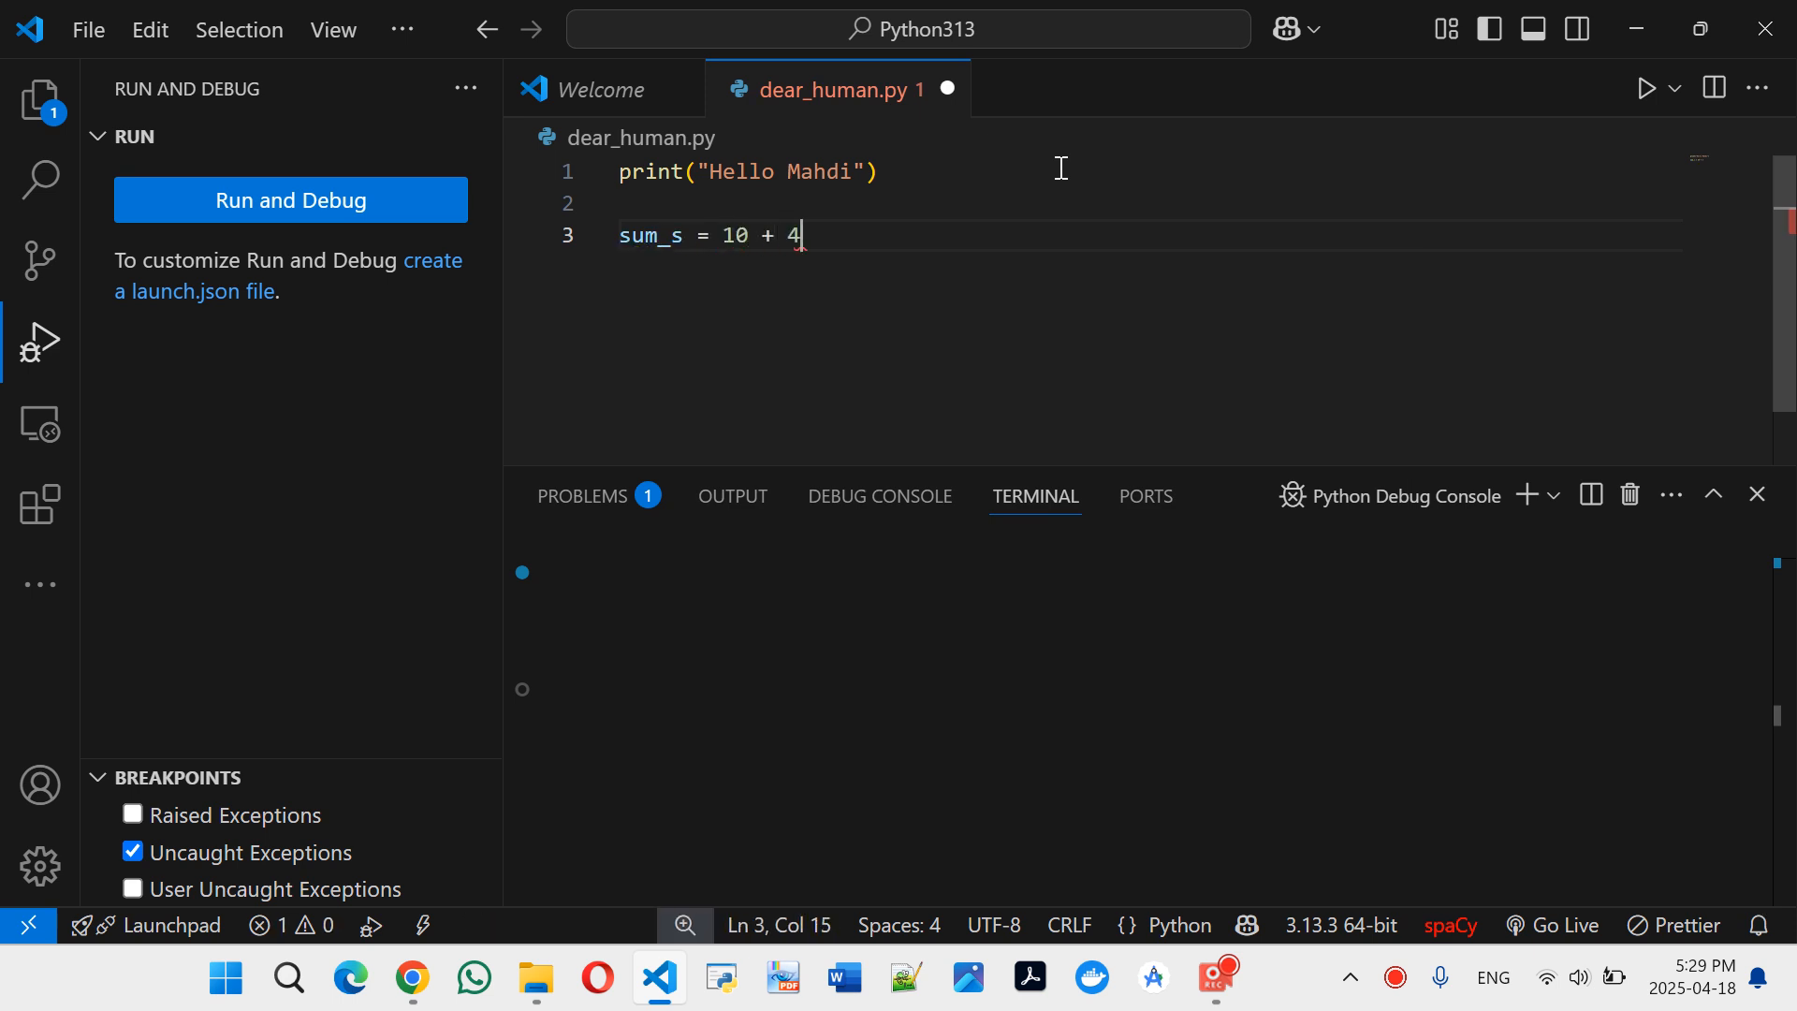
# Add a print statement below the sum_s assignment that outputs "This is sum = " followed by the sum_s variable
pyautogui.press('Return')
pyautogui.write('print')
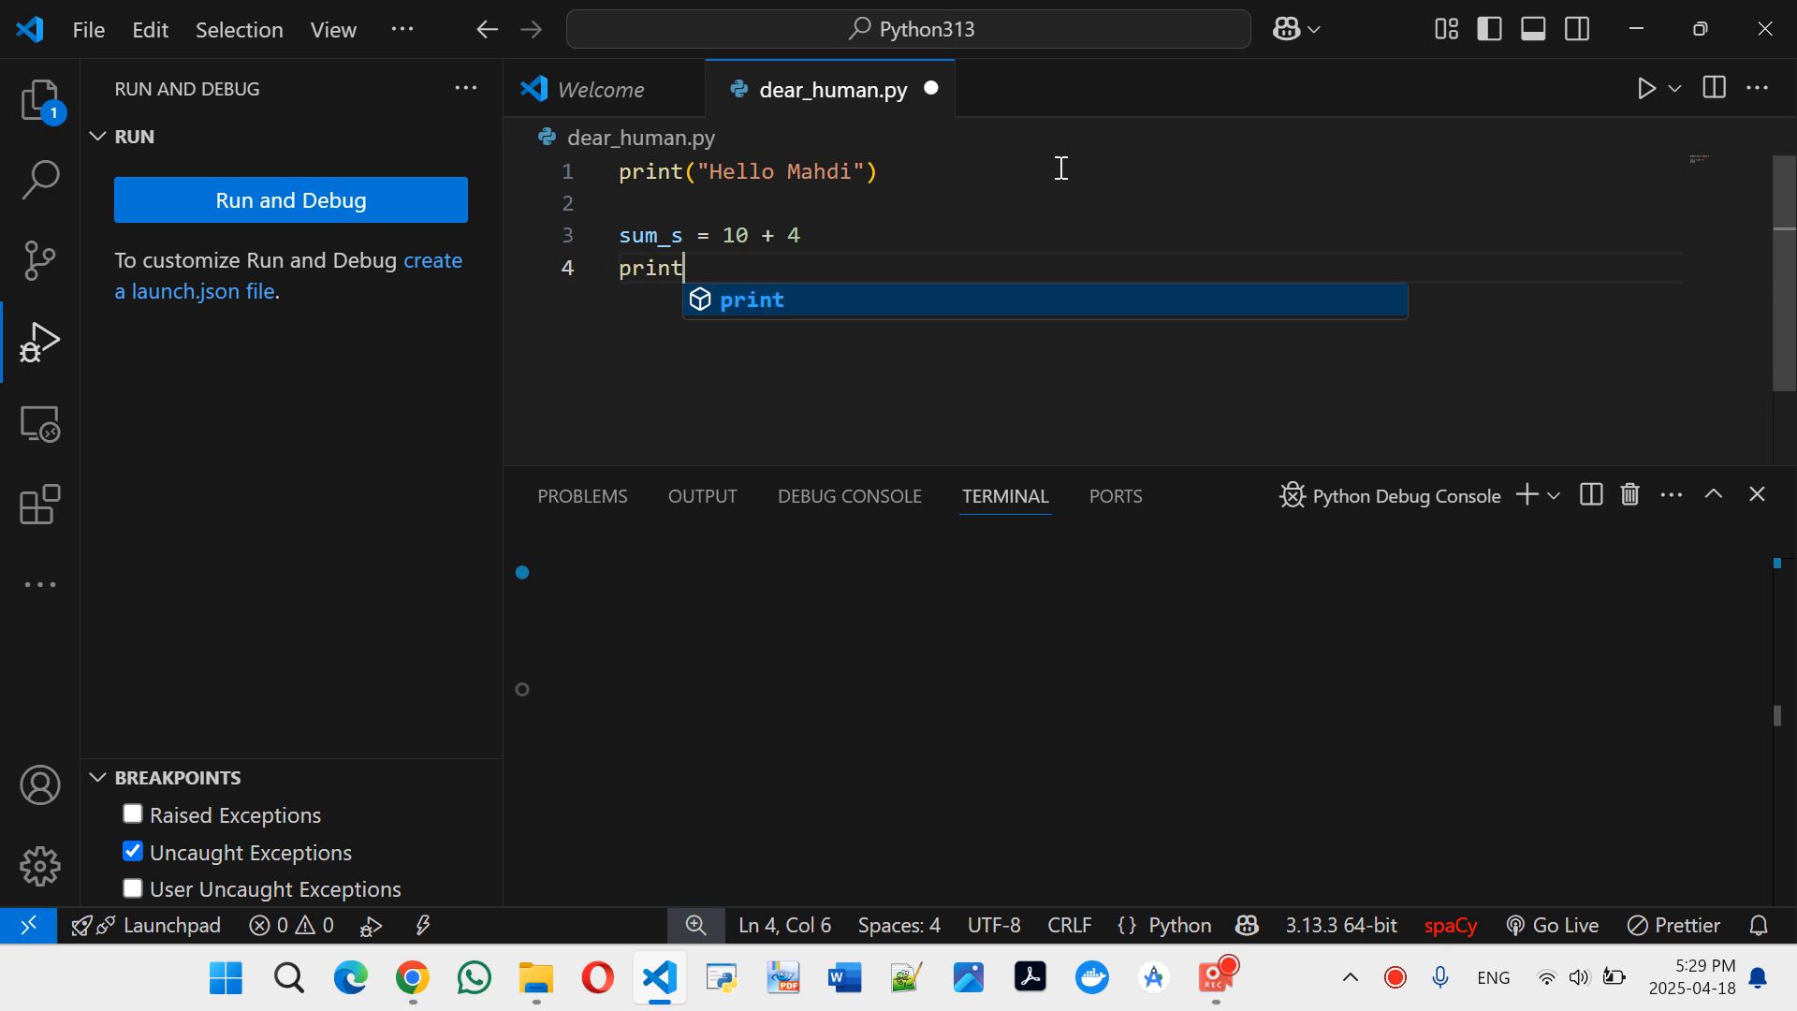
pyautogui.write('("This is ')
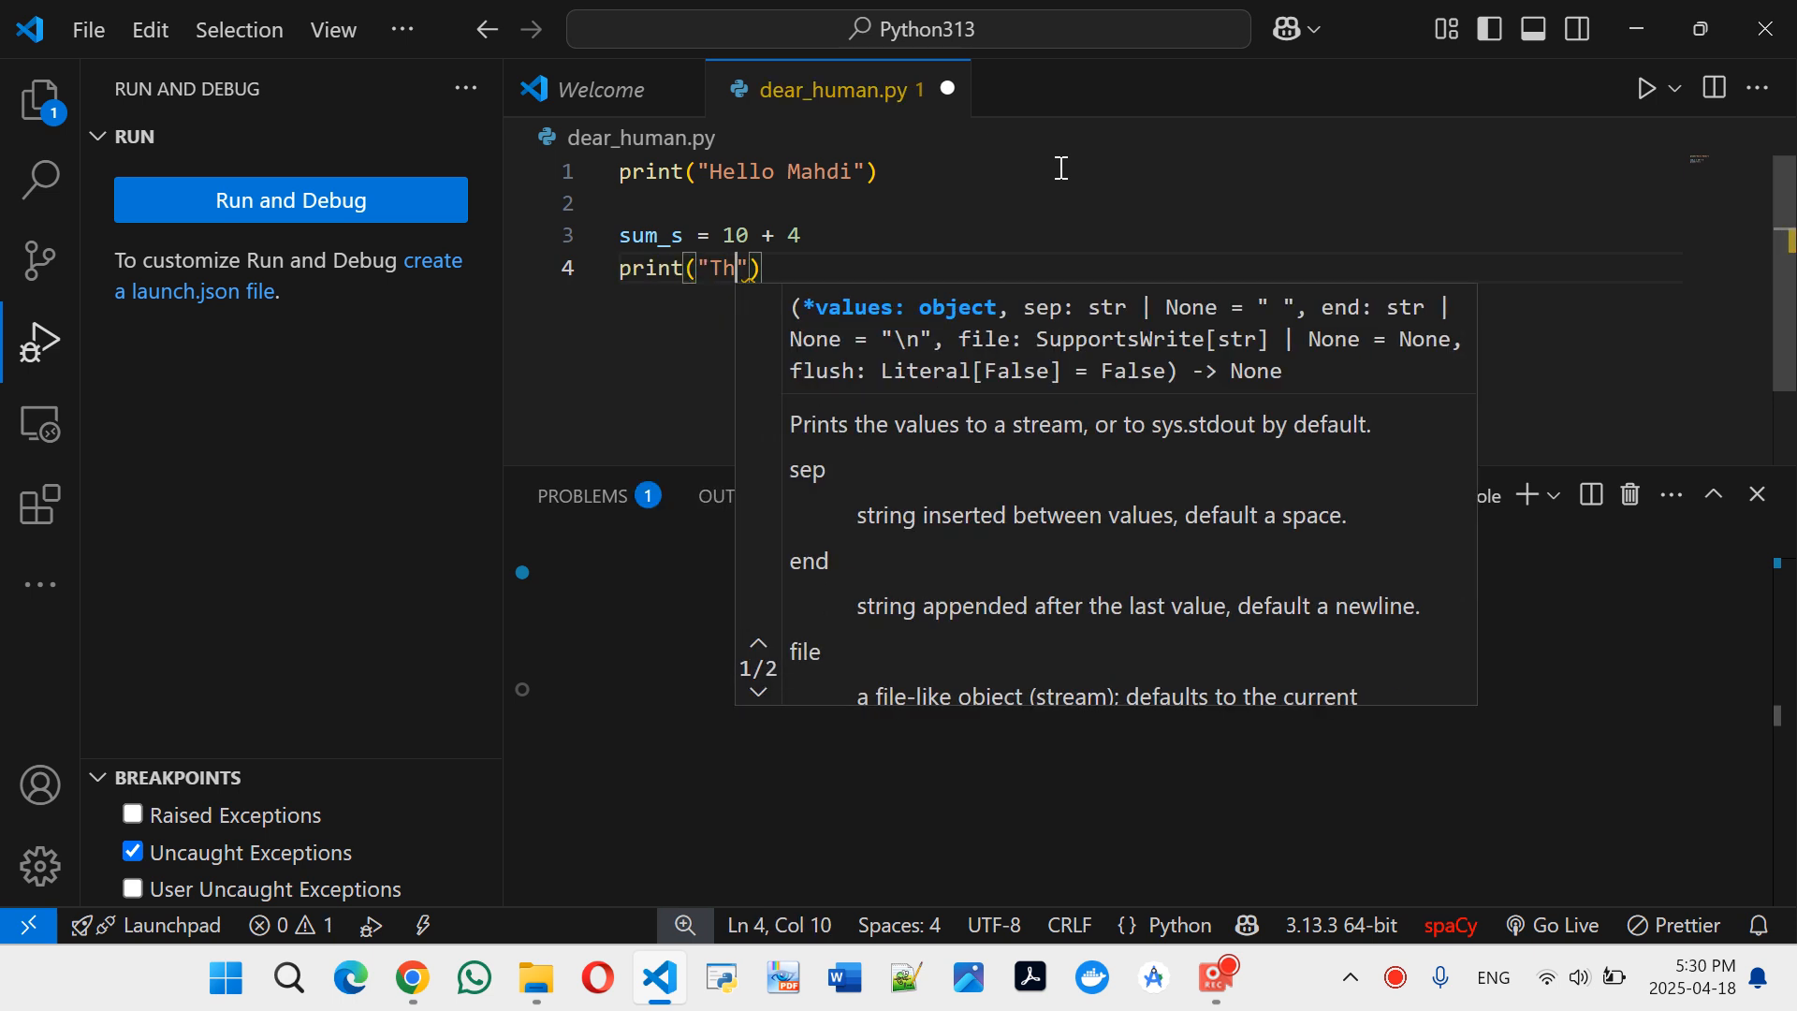
pyautogui.write('sum ')
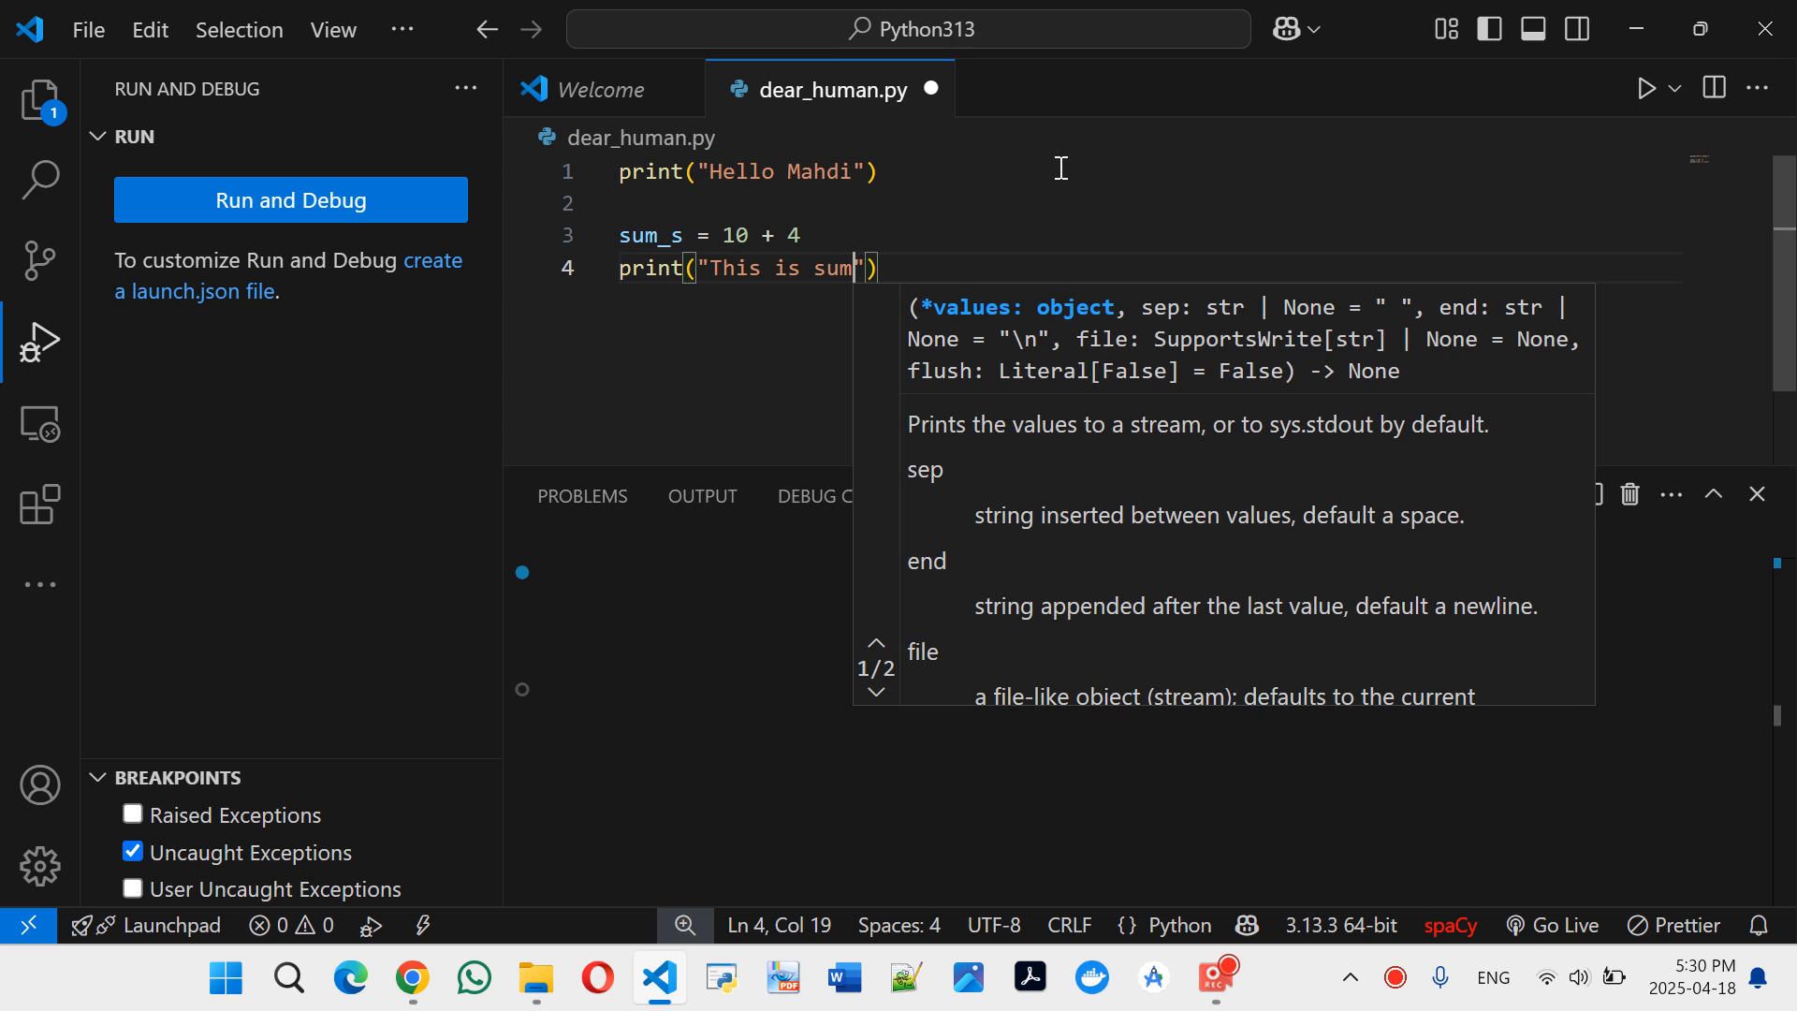
pyautogui.write('= ", s')
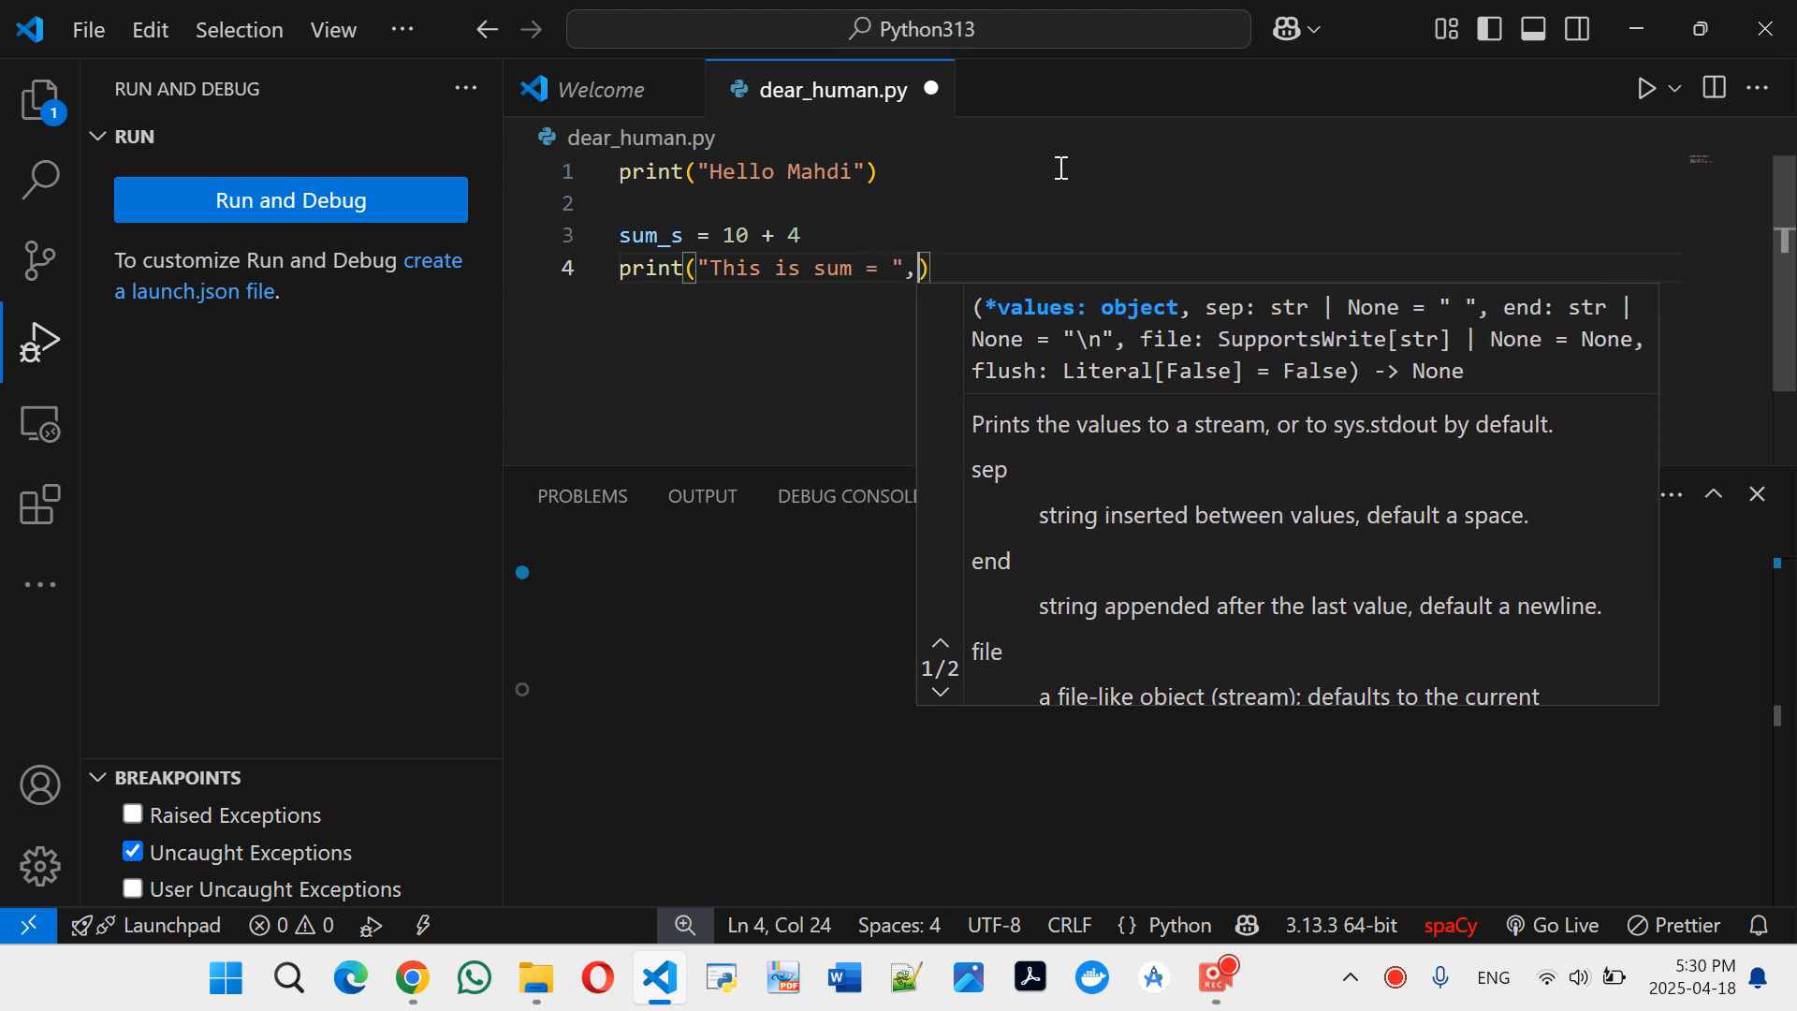
pyautogui.write('um')
pyautogui.press('Down')
pyautogui.press('Return')
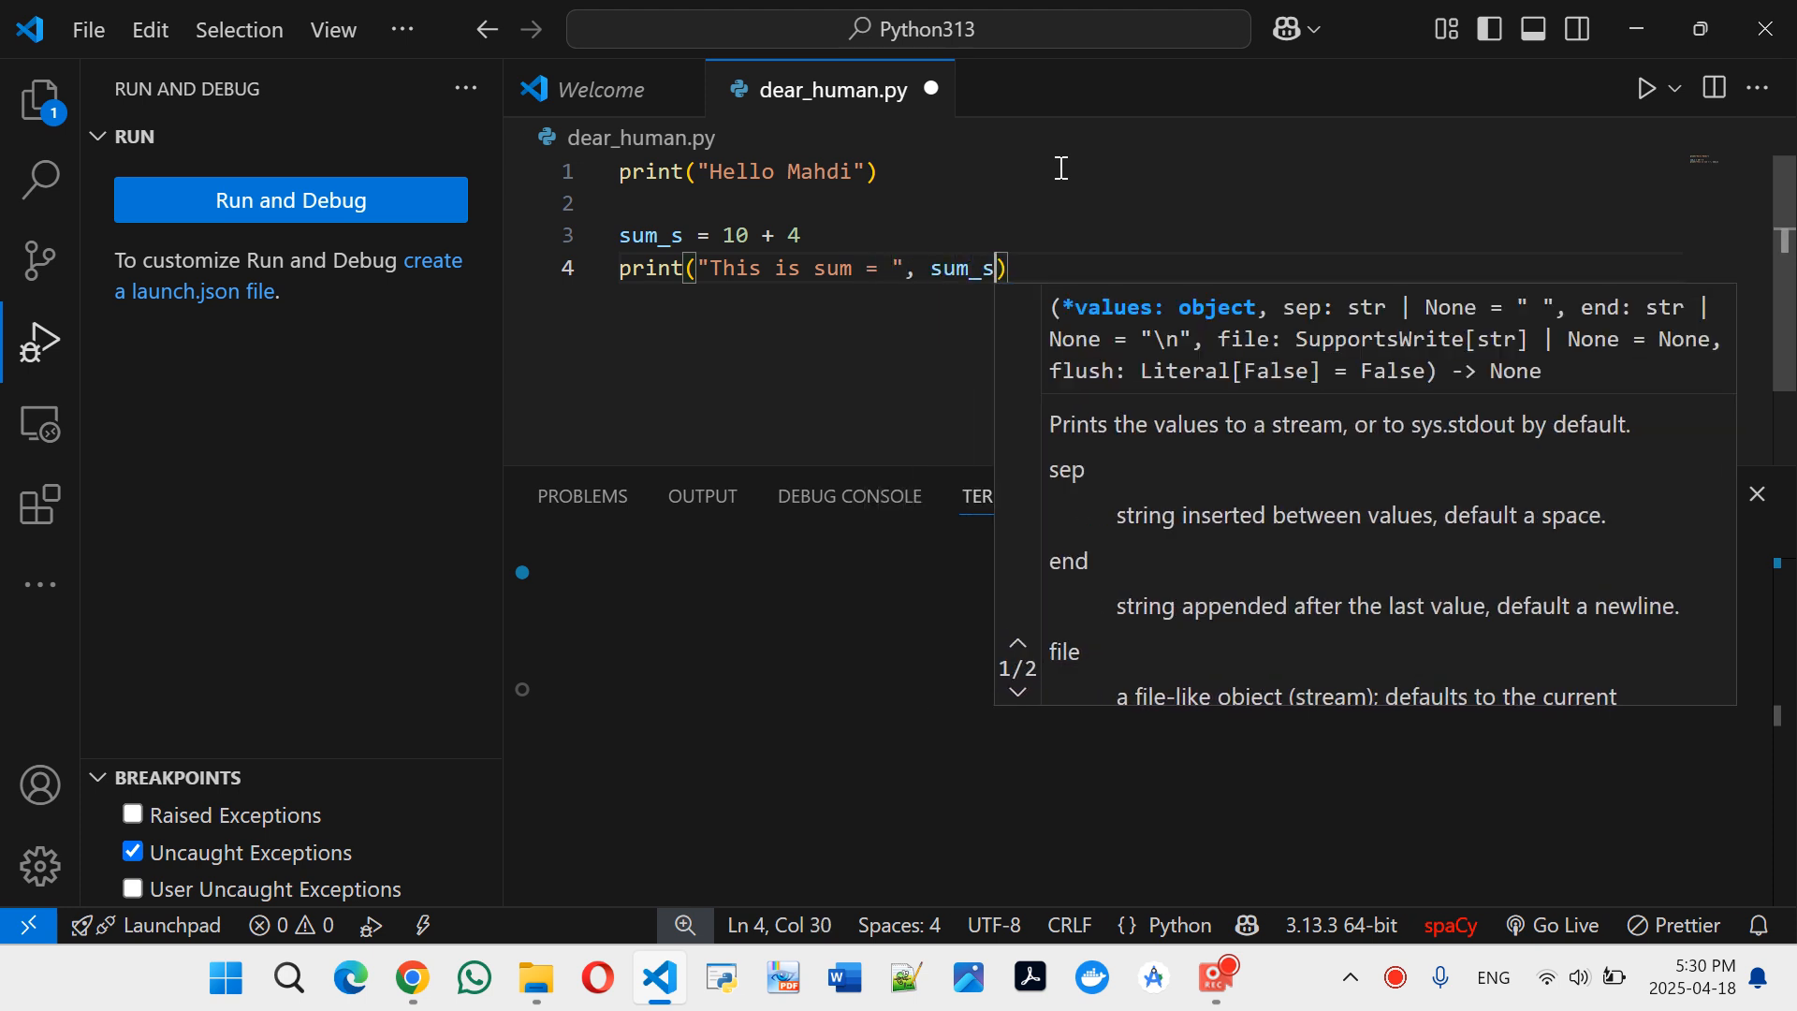
pyautogui.click(1048, 261)
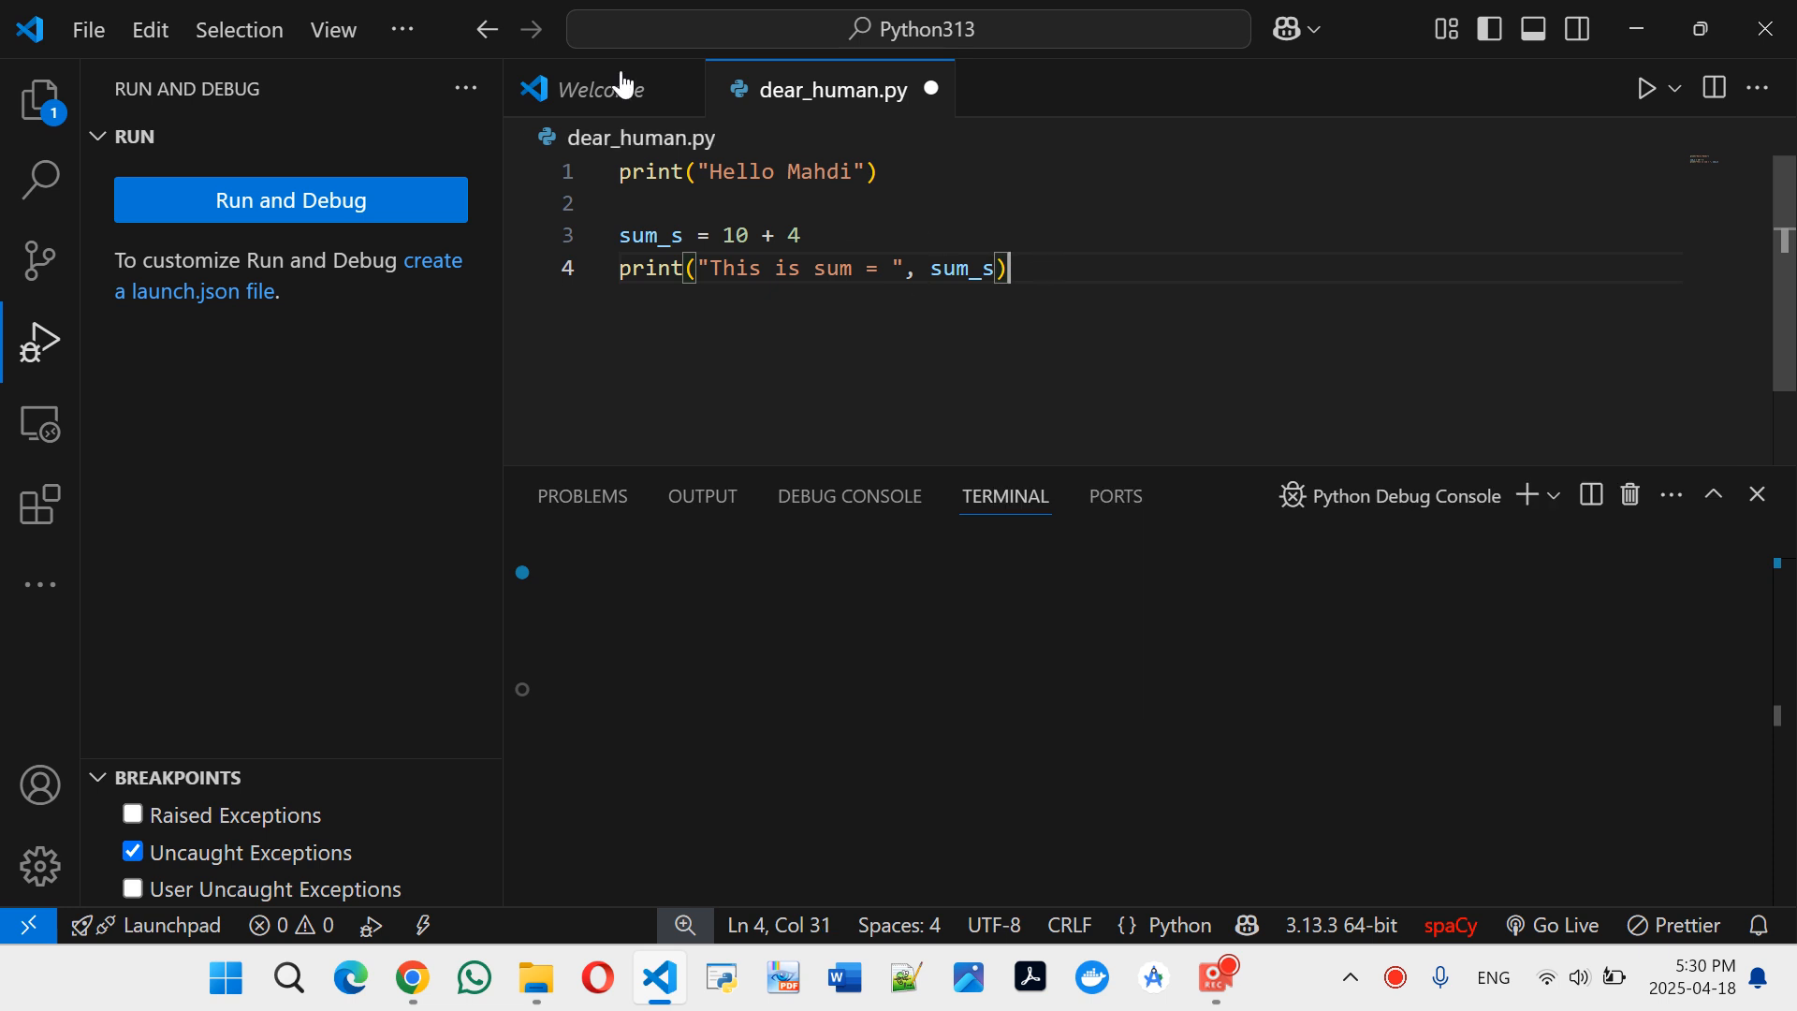
# Try to run the edited dear_human.py, first without debugging and again with debugging
pyautogui.click(403, 29)
pyautogui.moveTo(462, 119)
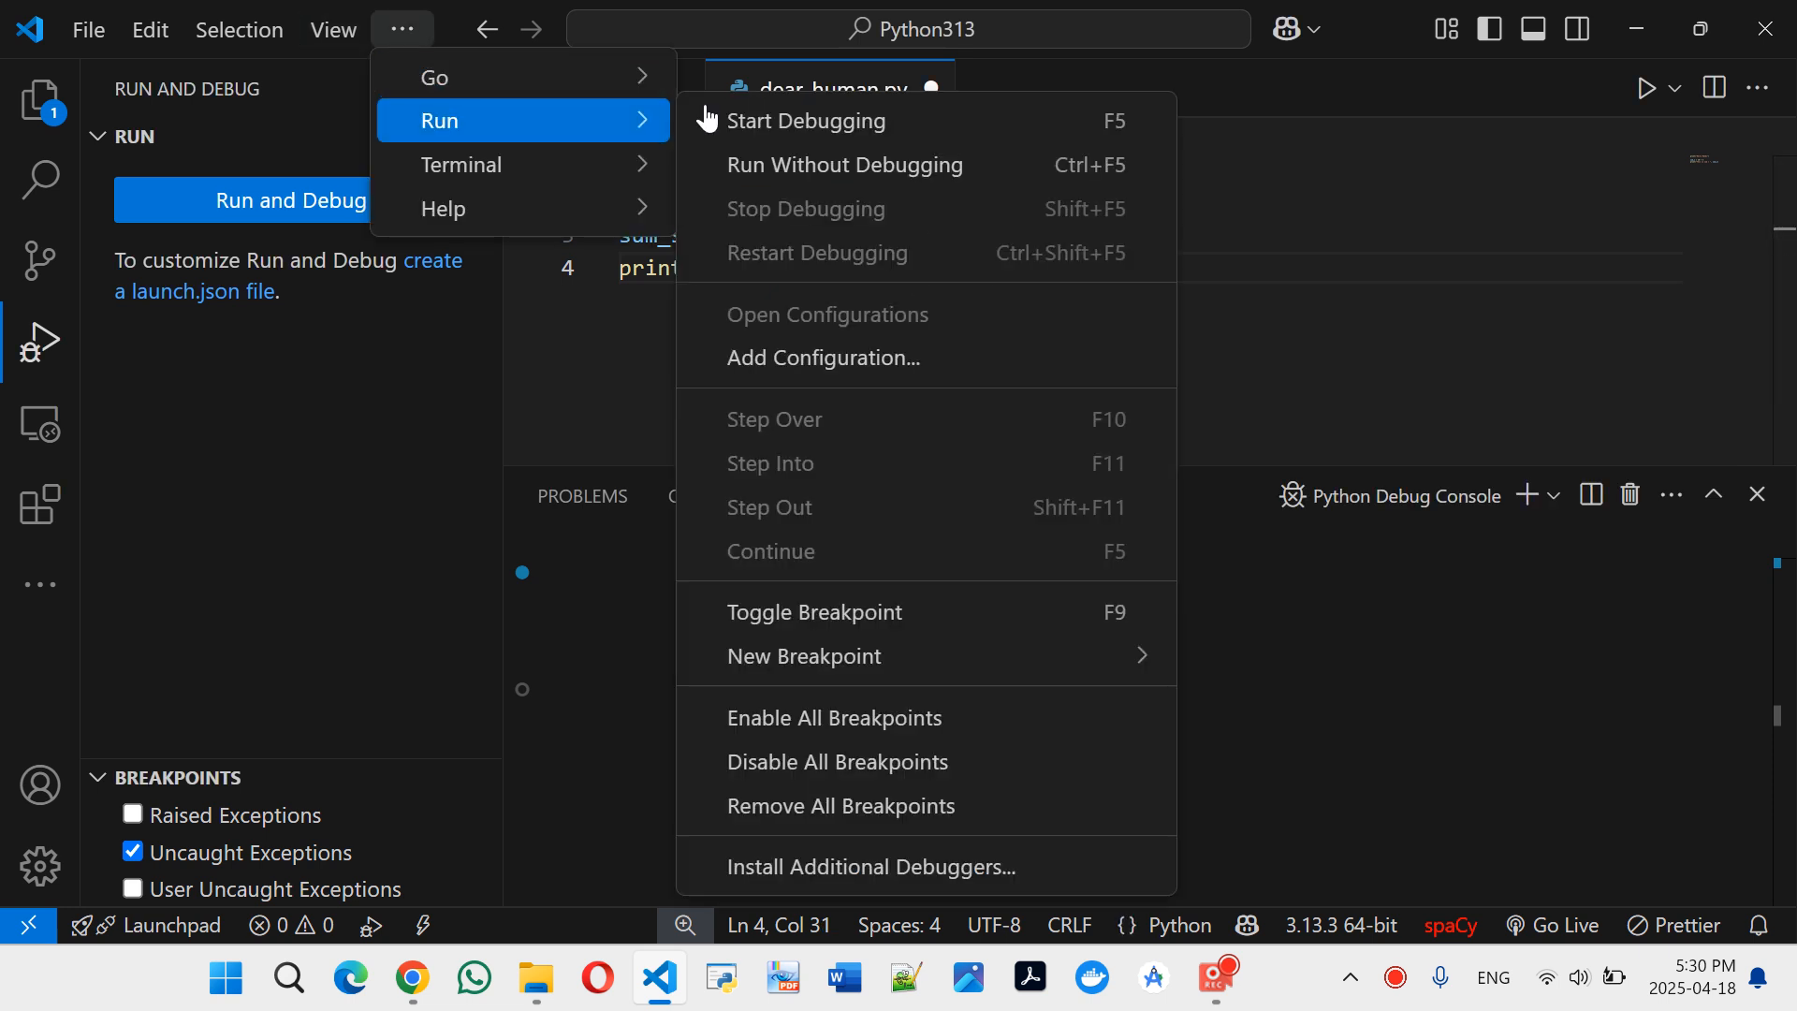
pyautogui.click(827, 161)
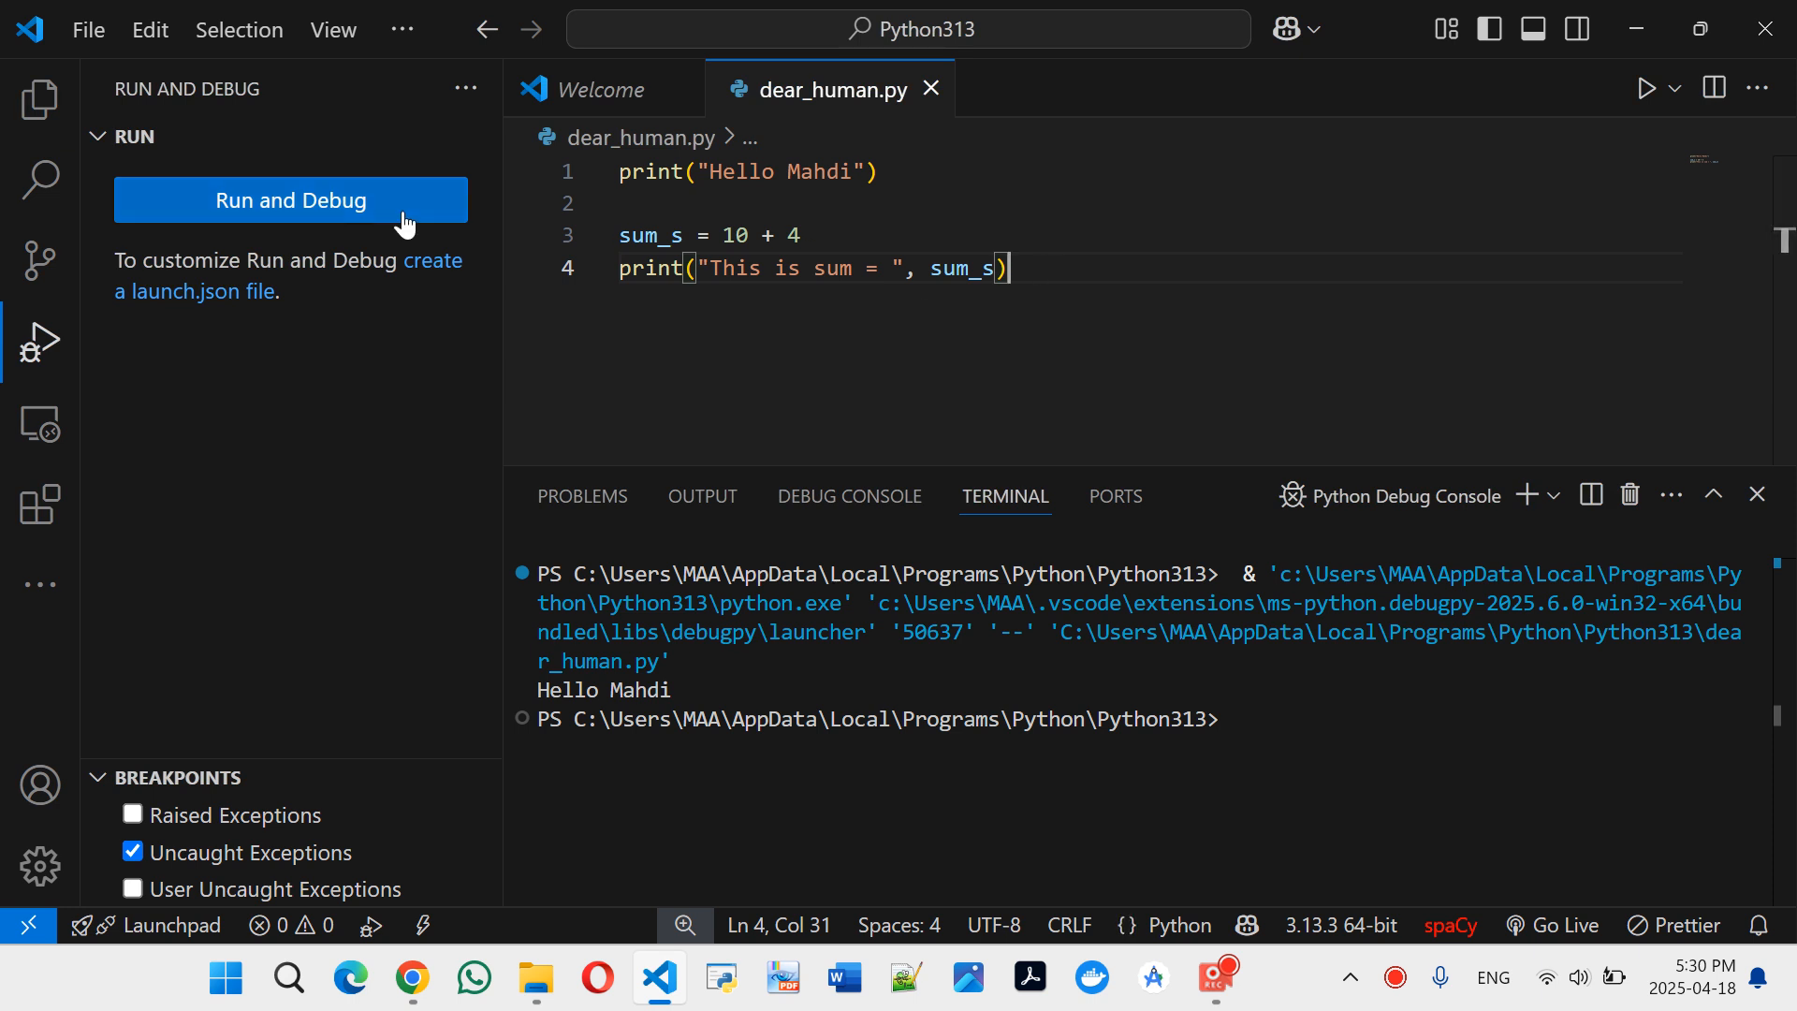
pyautogui.click(402, 29)
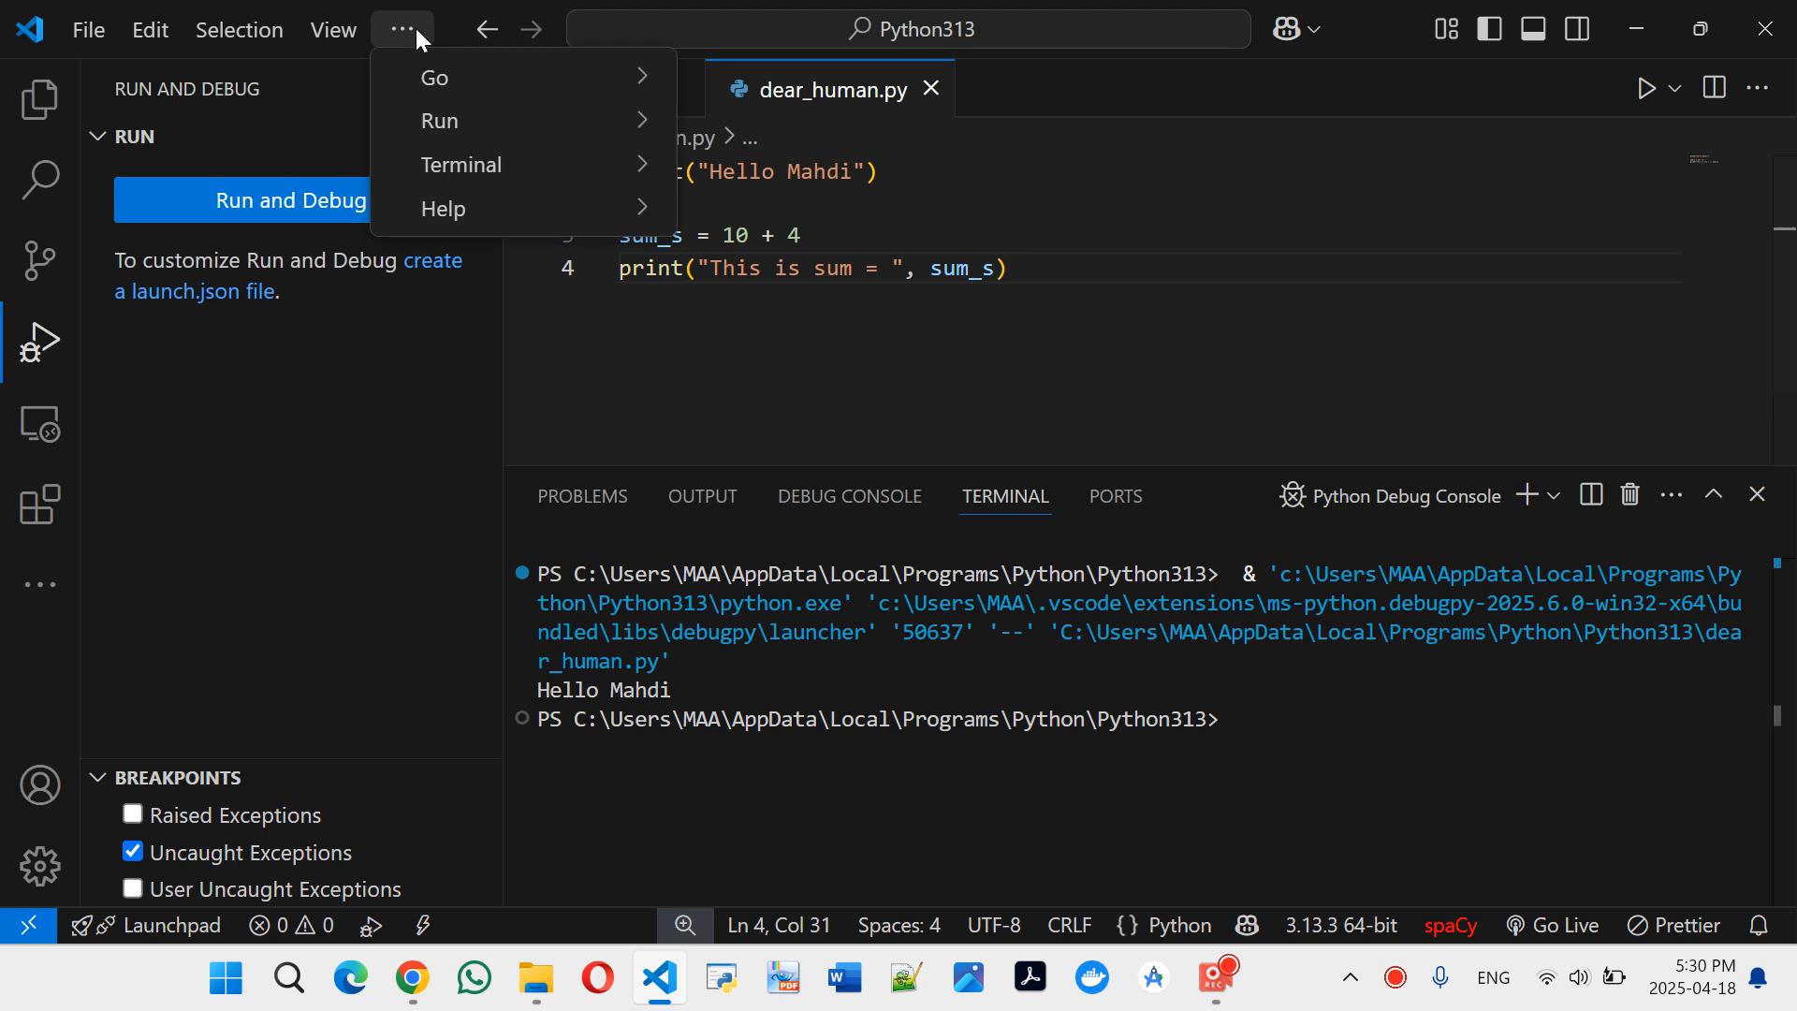
pyautogui.moveTo(510, 131)
pyautogui.click(796, 162)
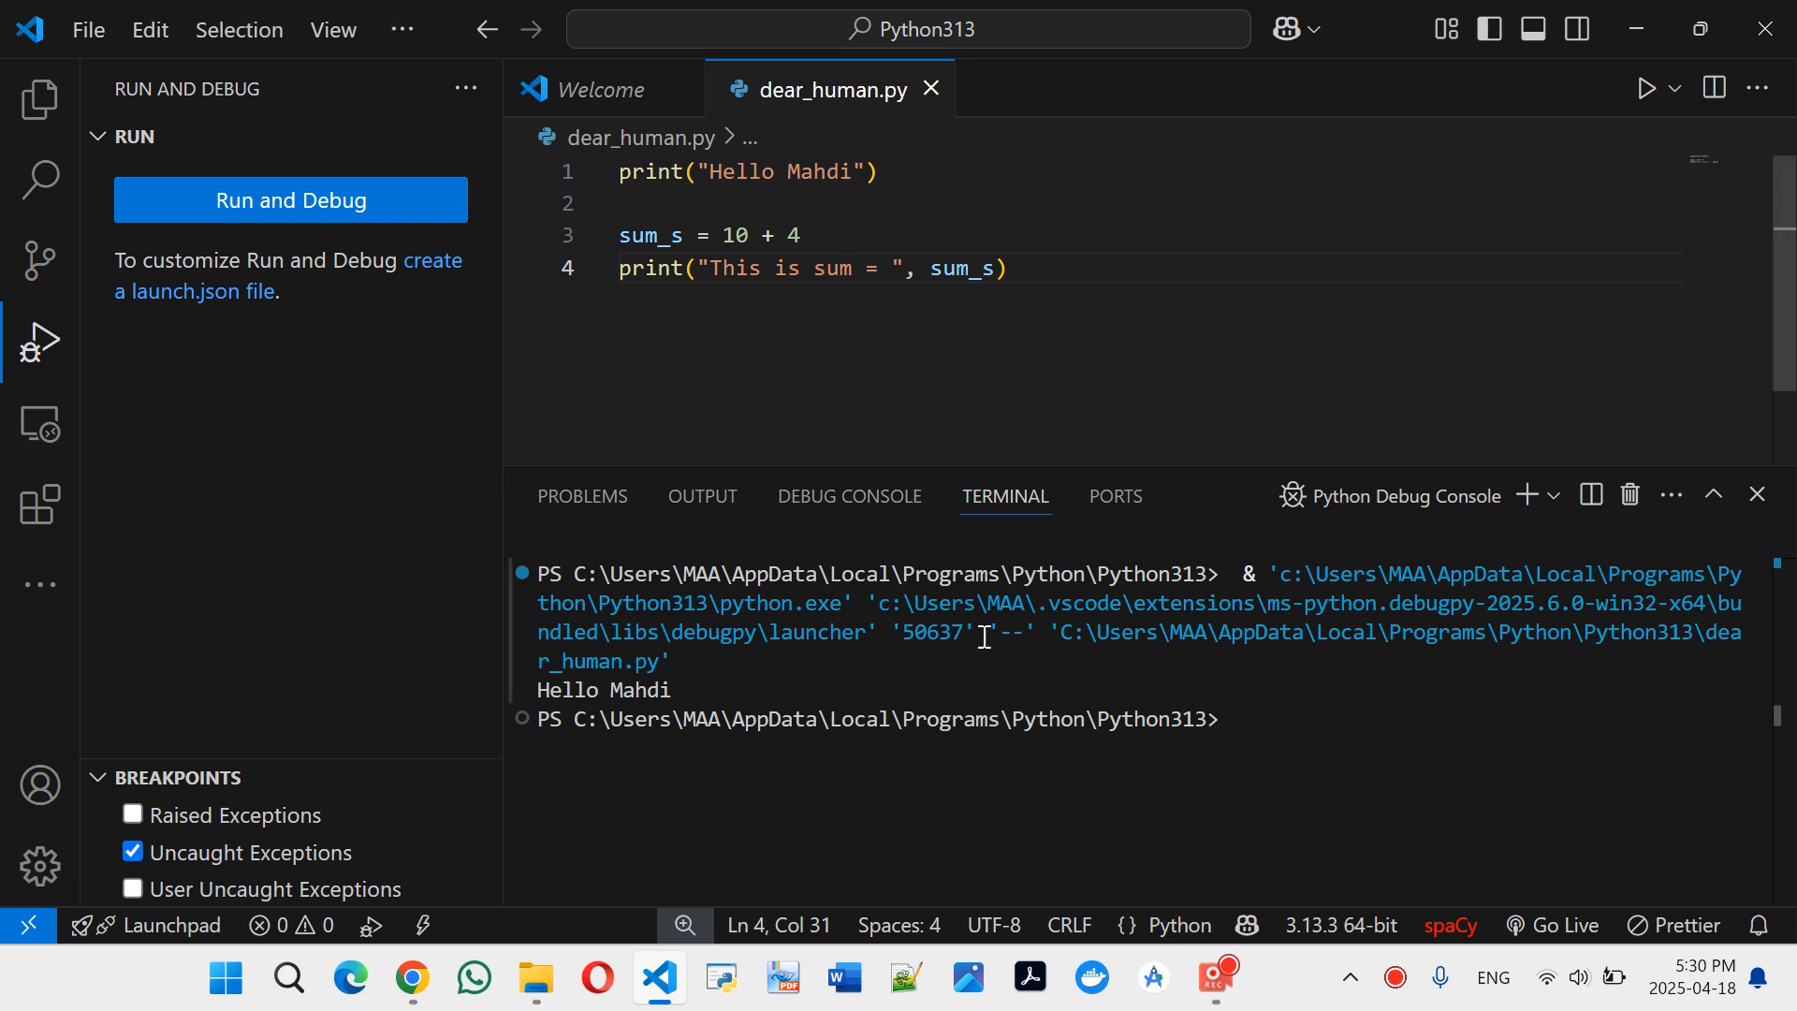
pyautogui.click(401, 35)
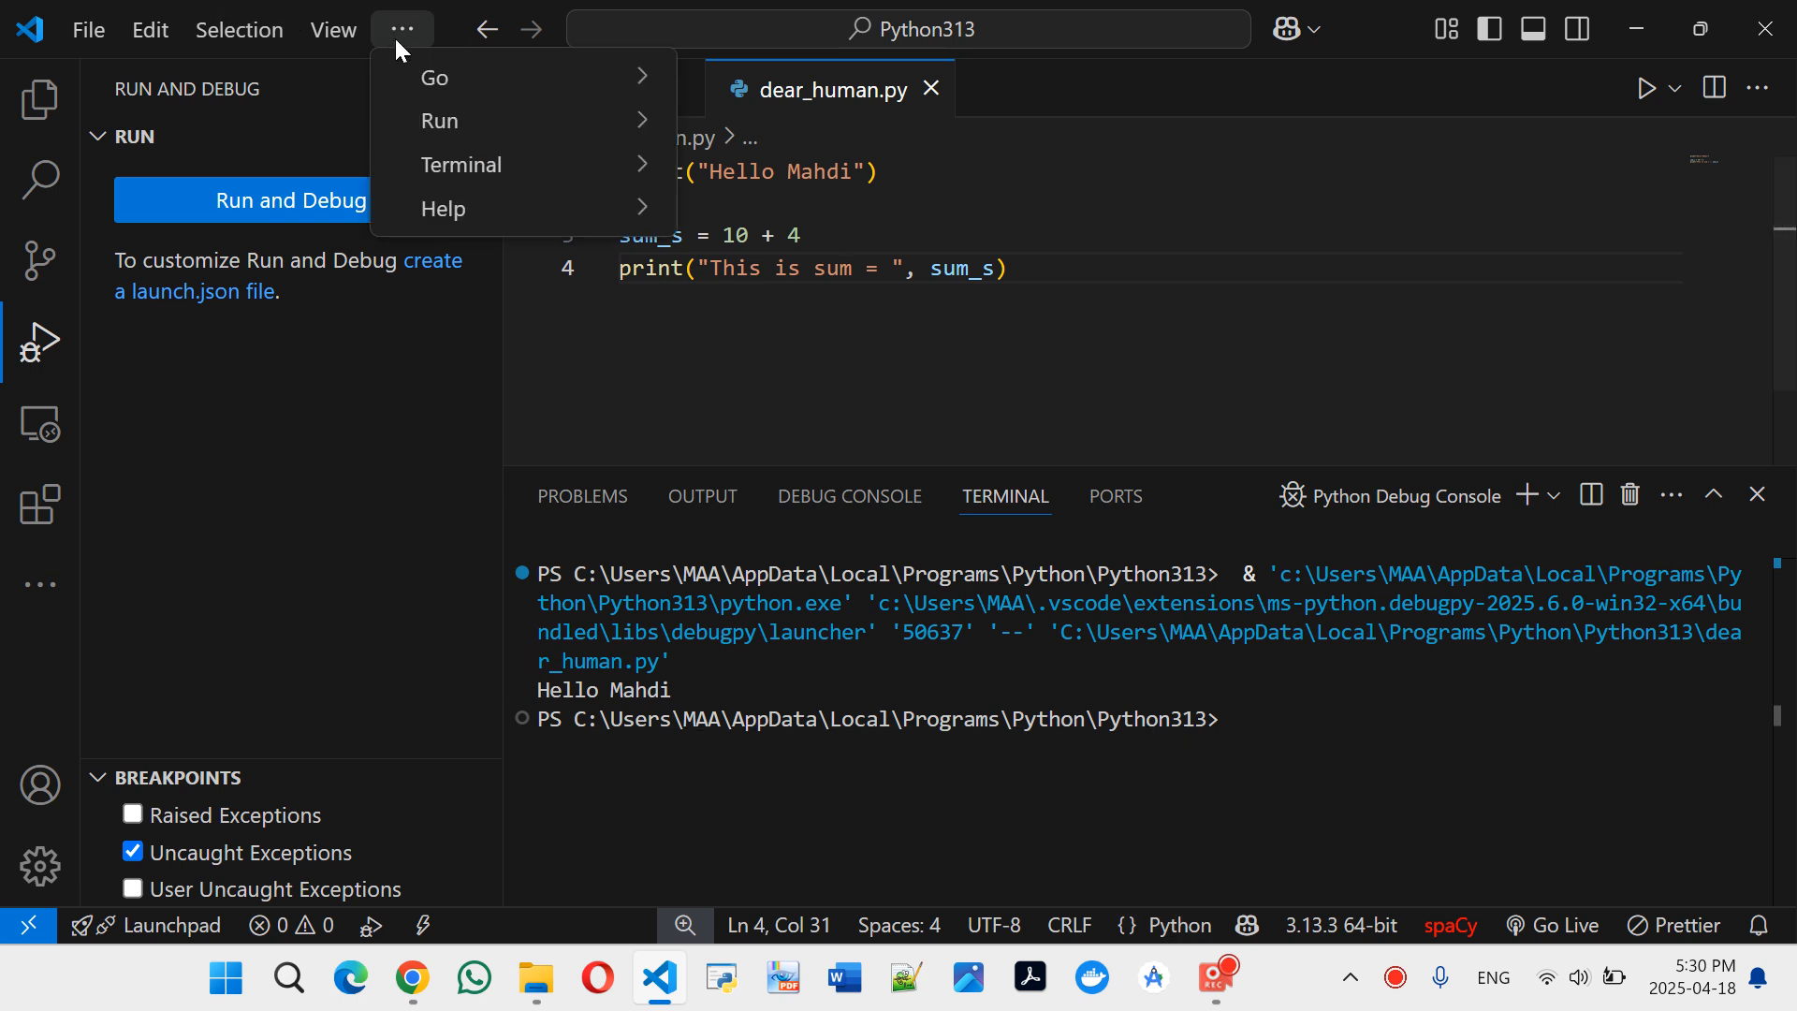
pyautogui.moveTo(487, 120)
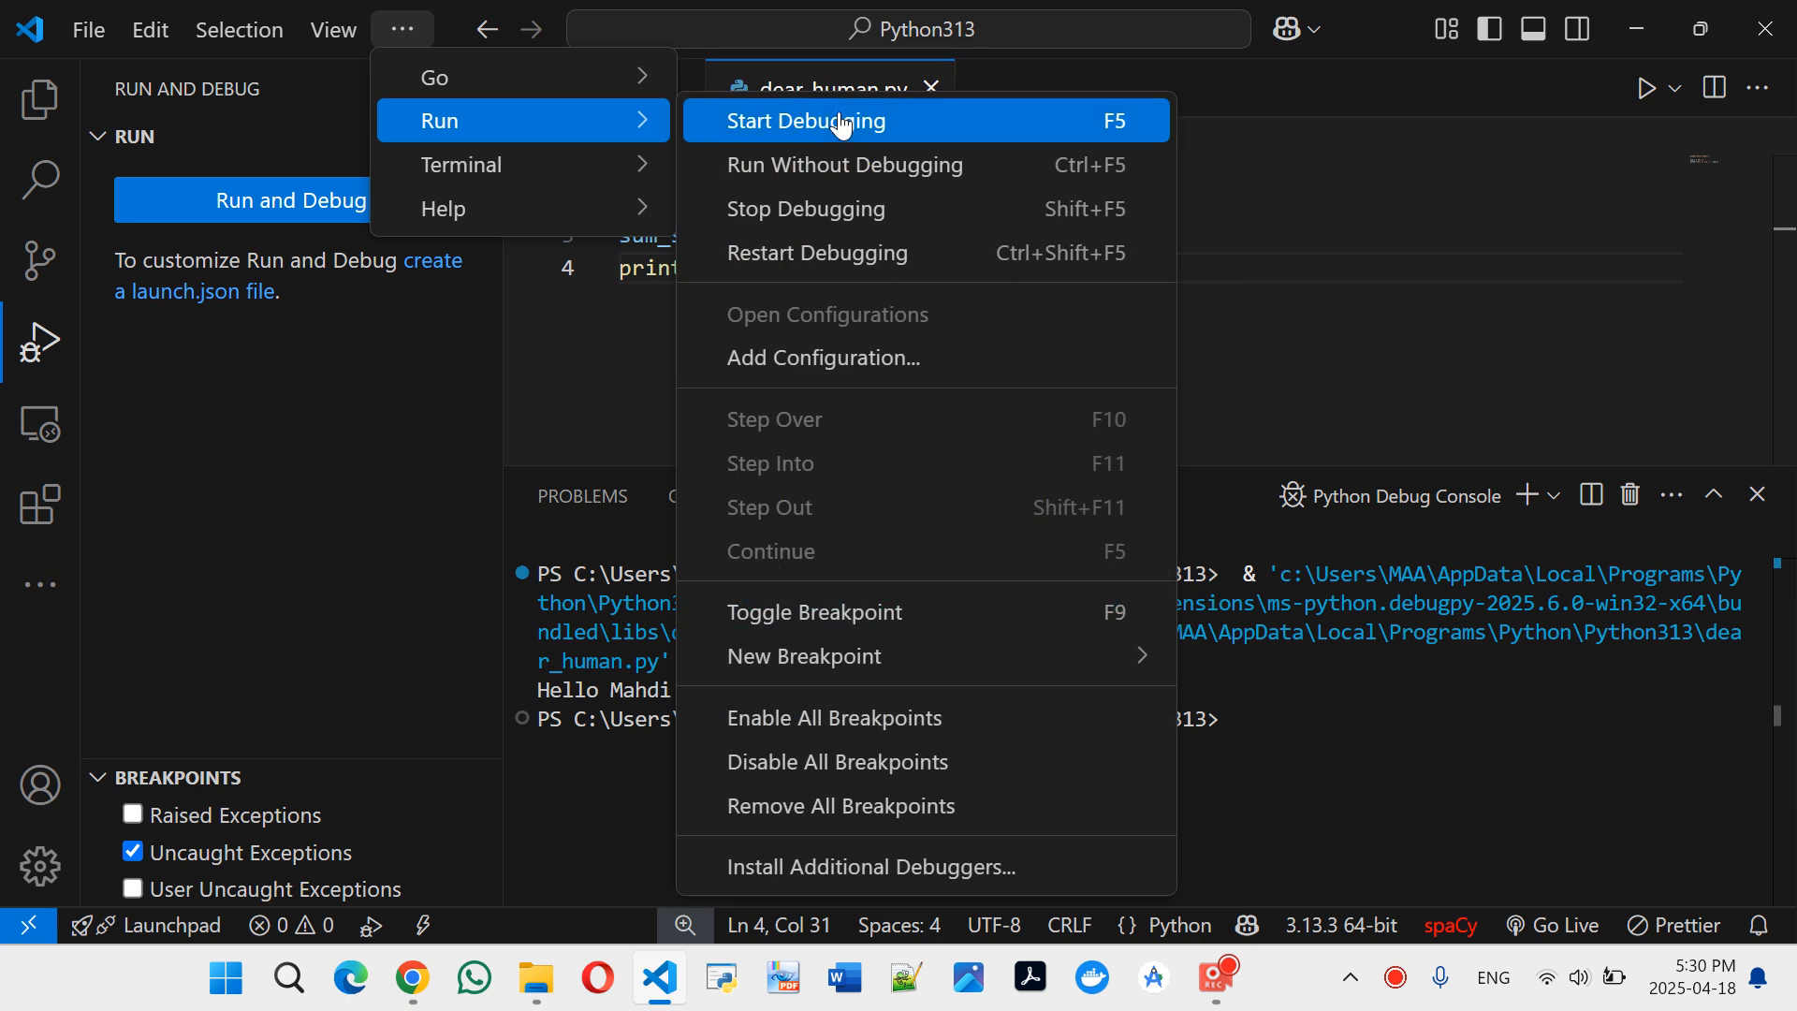
pyautogui.click(843, 124)
pyautogui.click(1050, 273)
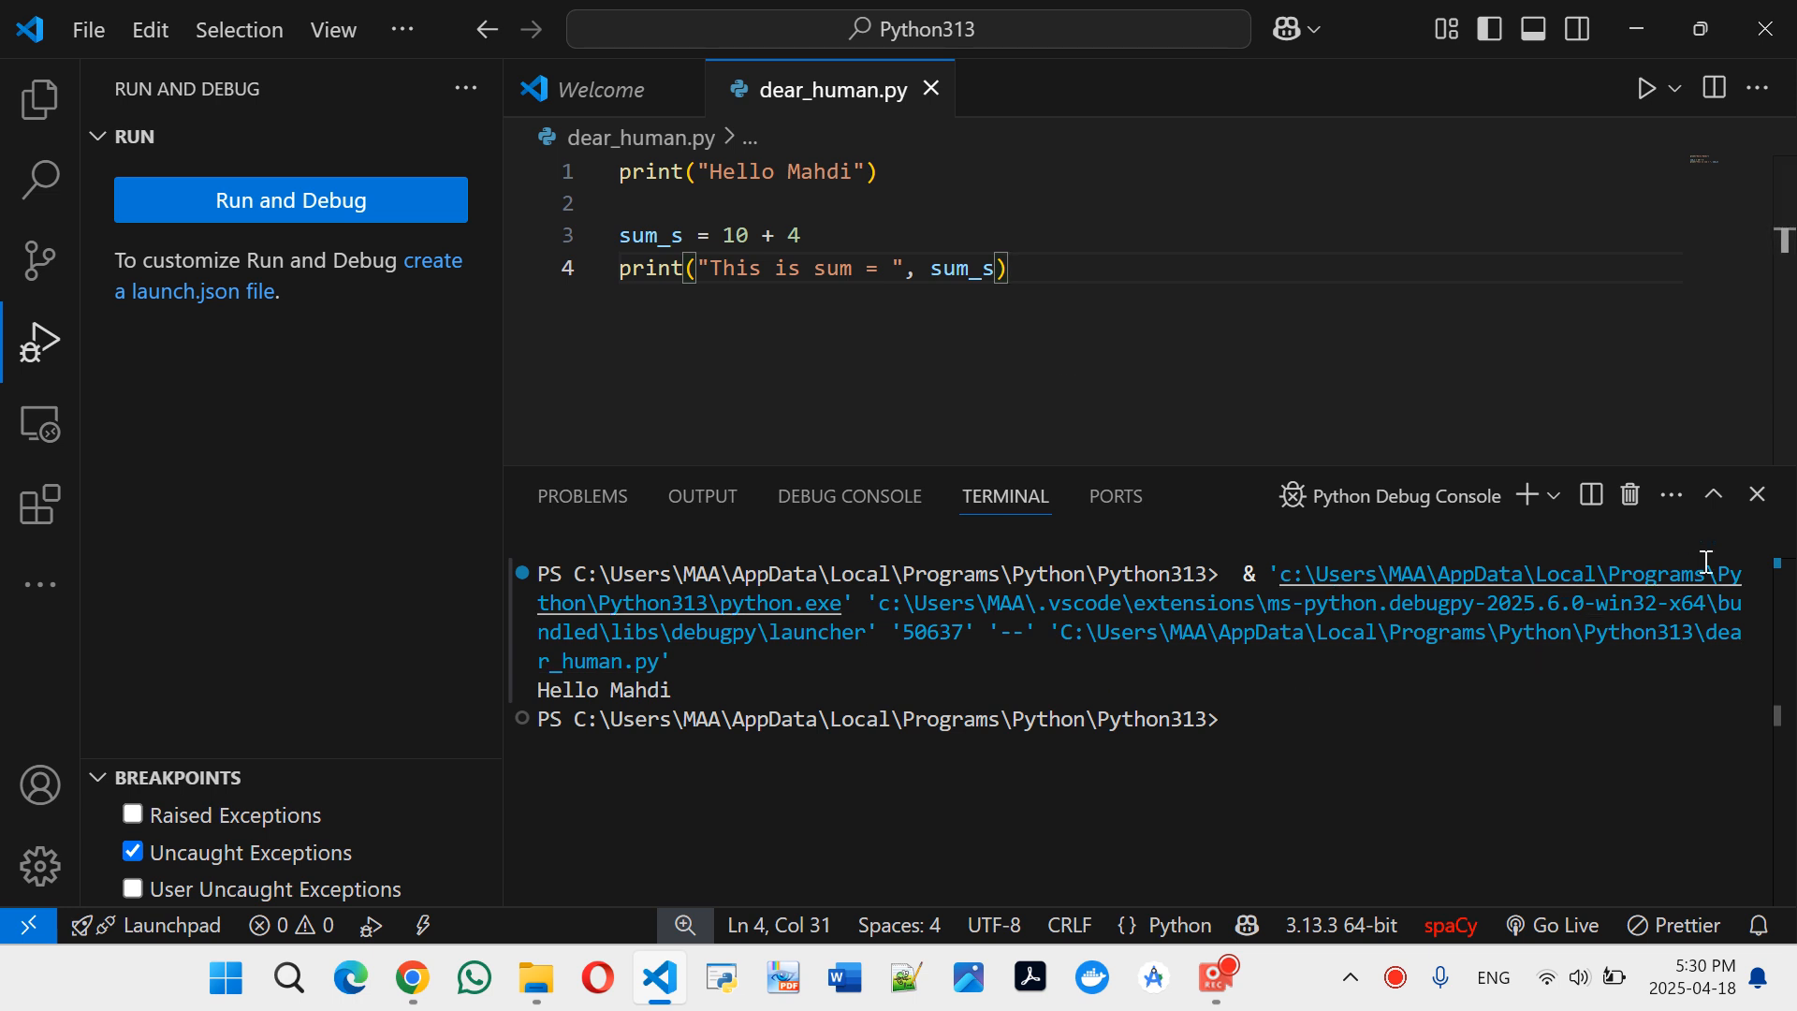
# Kill the open Python Debug Console terminal, run dear_human.py without debugging and check the printed sum line
pyautogui.click(1630, 494)
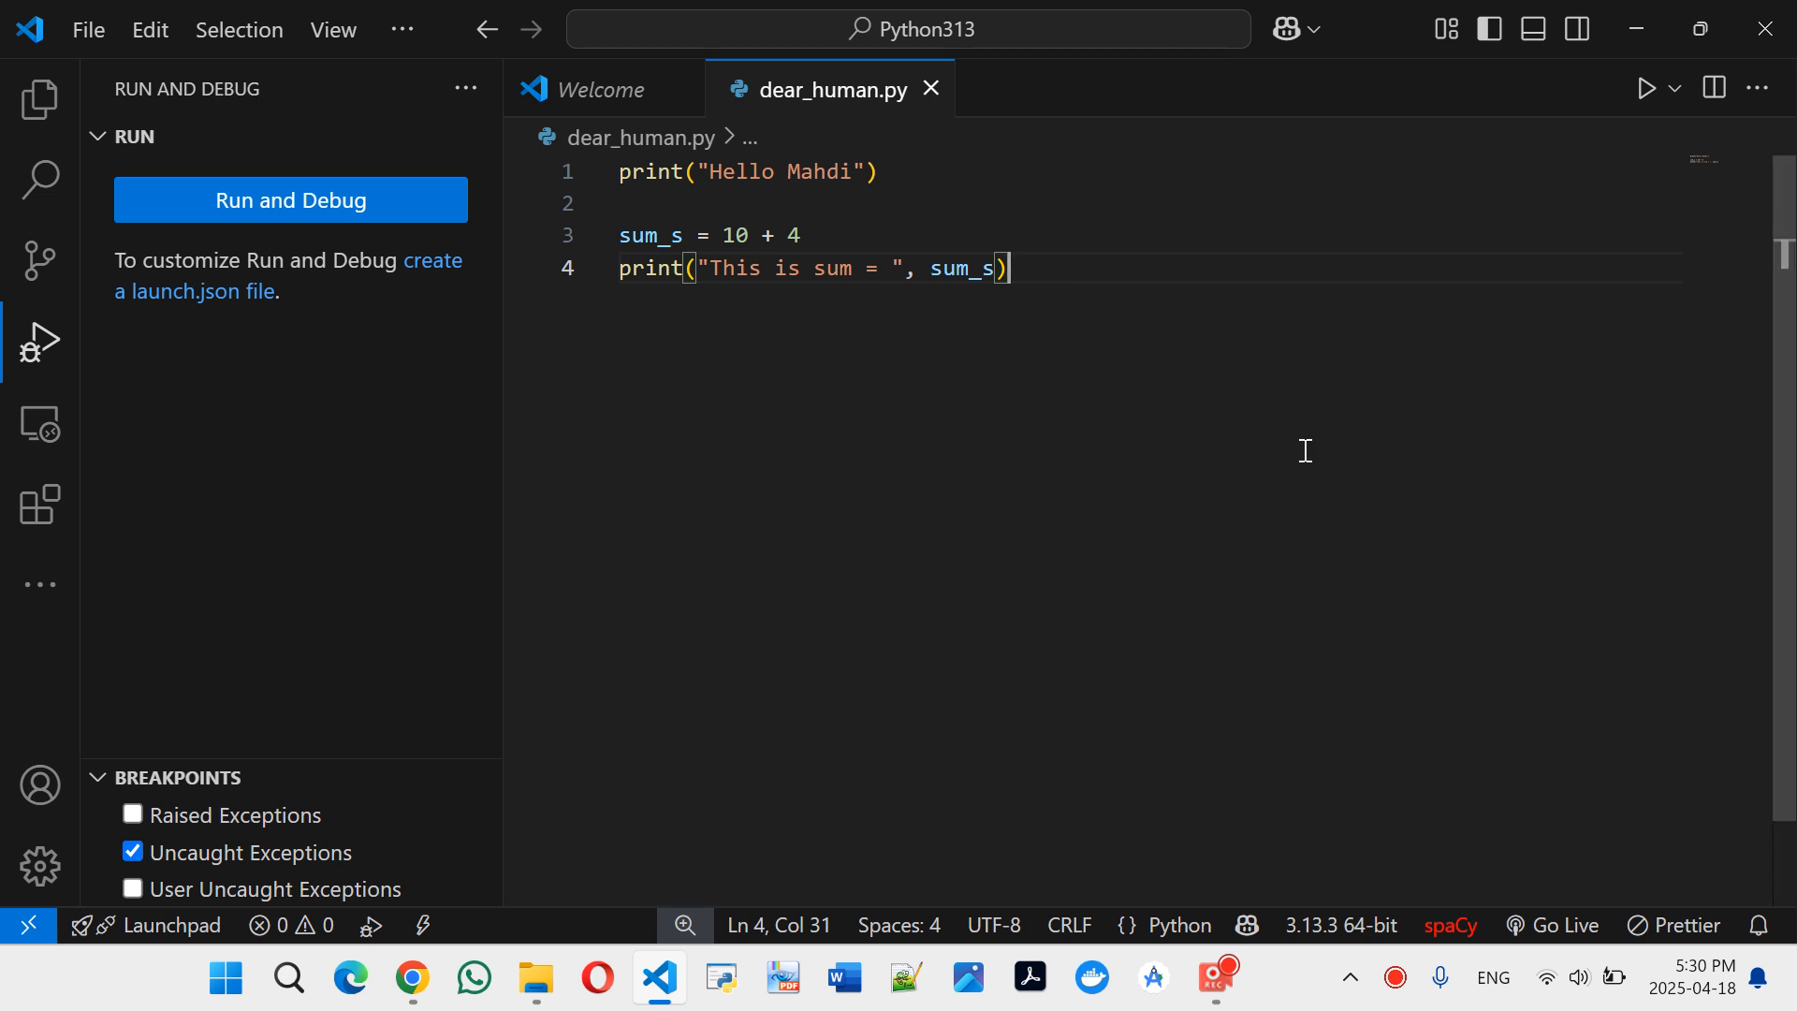
pyautogui.click(406, 29)
pyautogui.moveTo(456, 133)
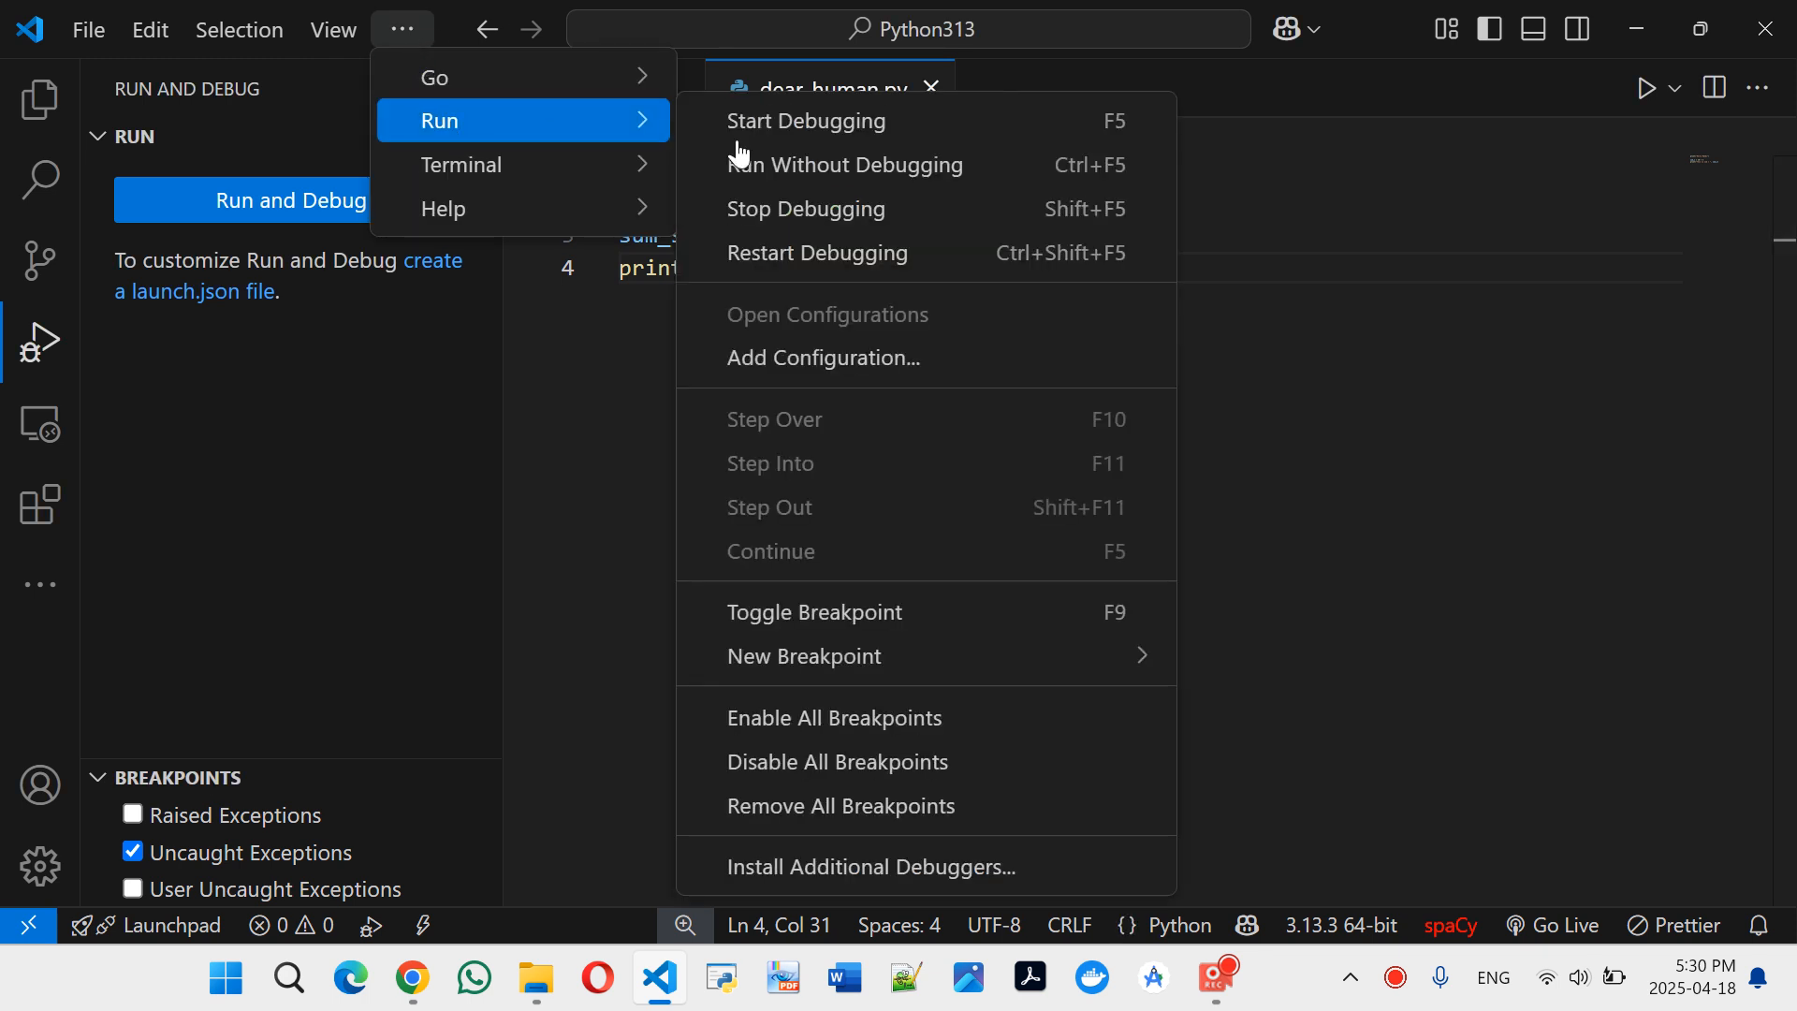
pyautogui.click(888, 167)
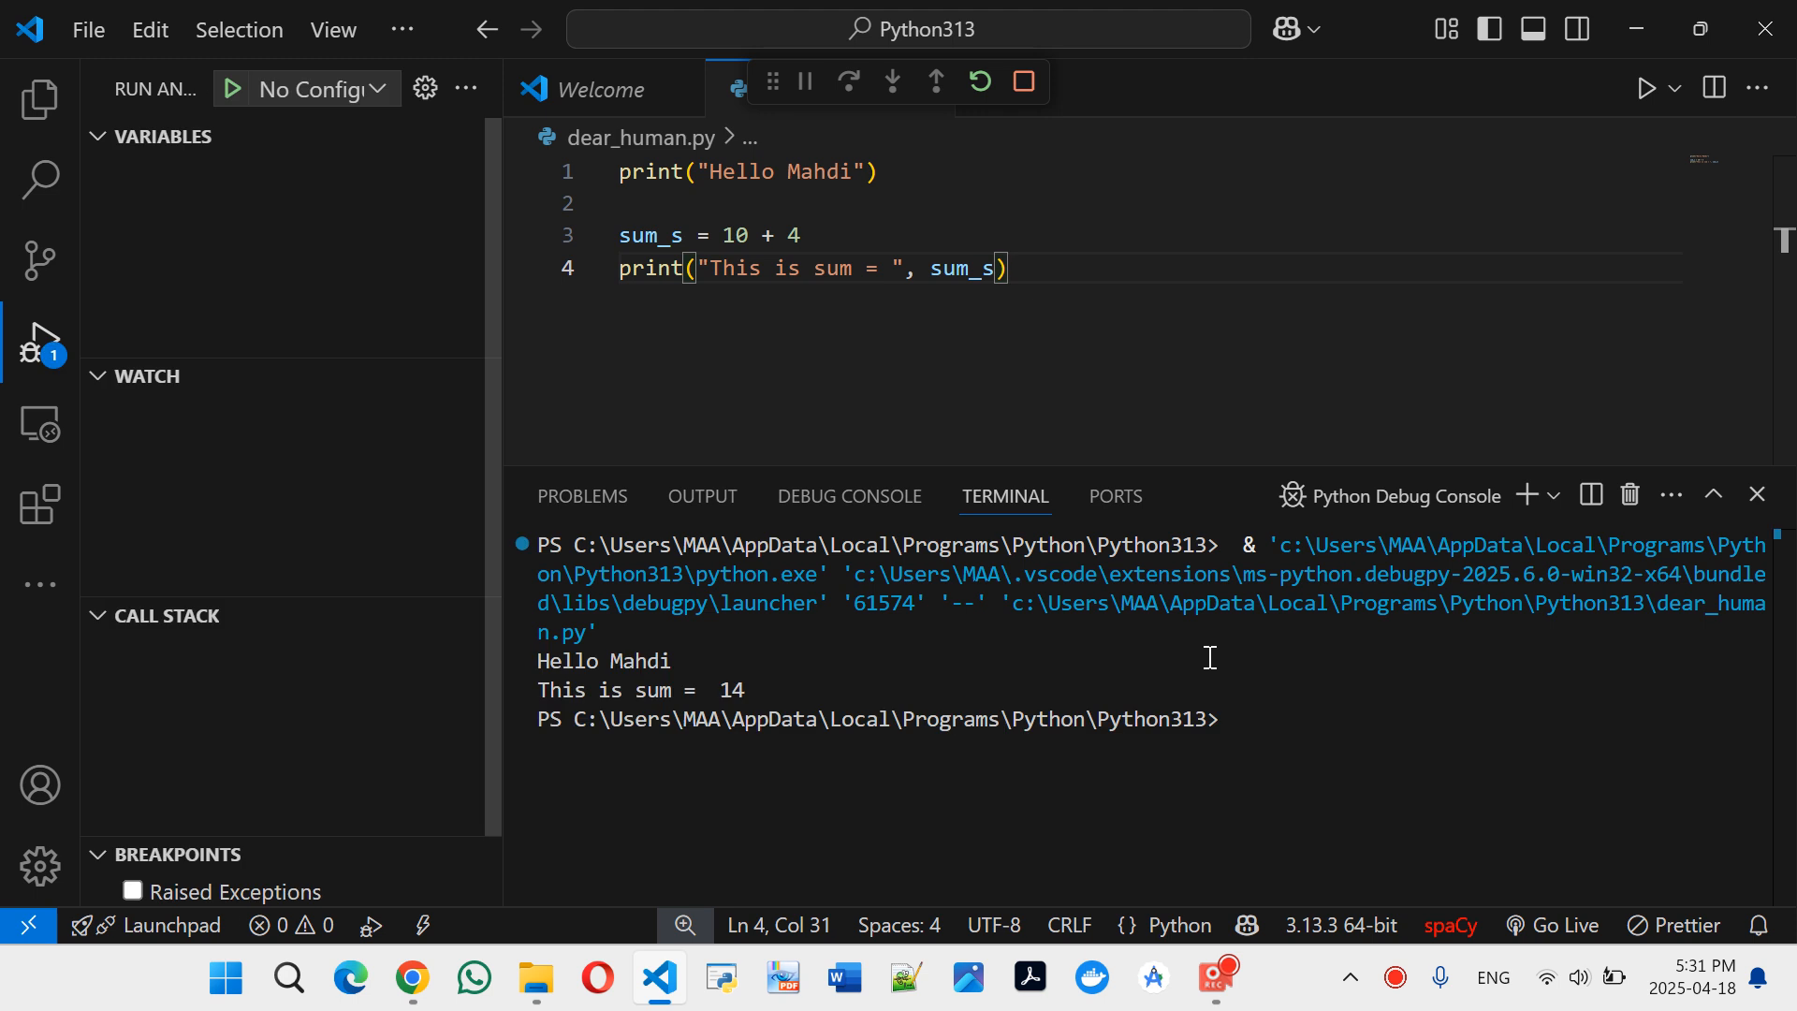
pyautogui.moveTo(770, 690); pyautogui.dragTo(542, 686)
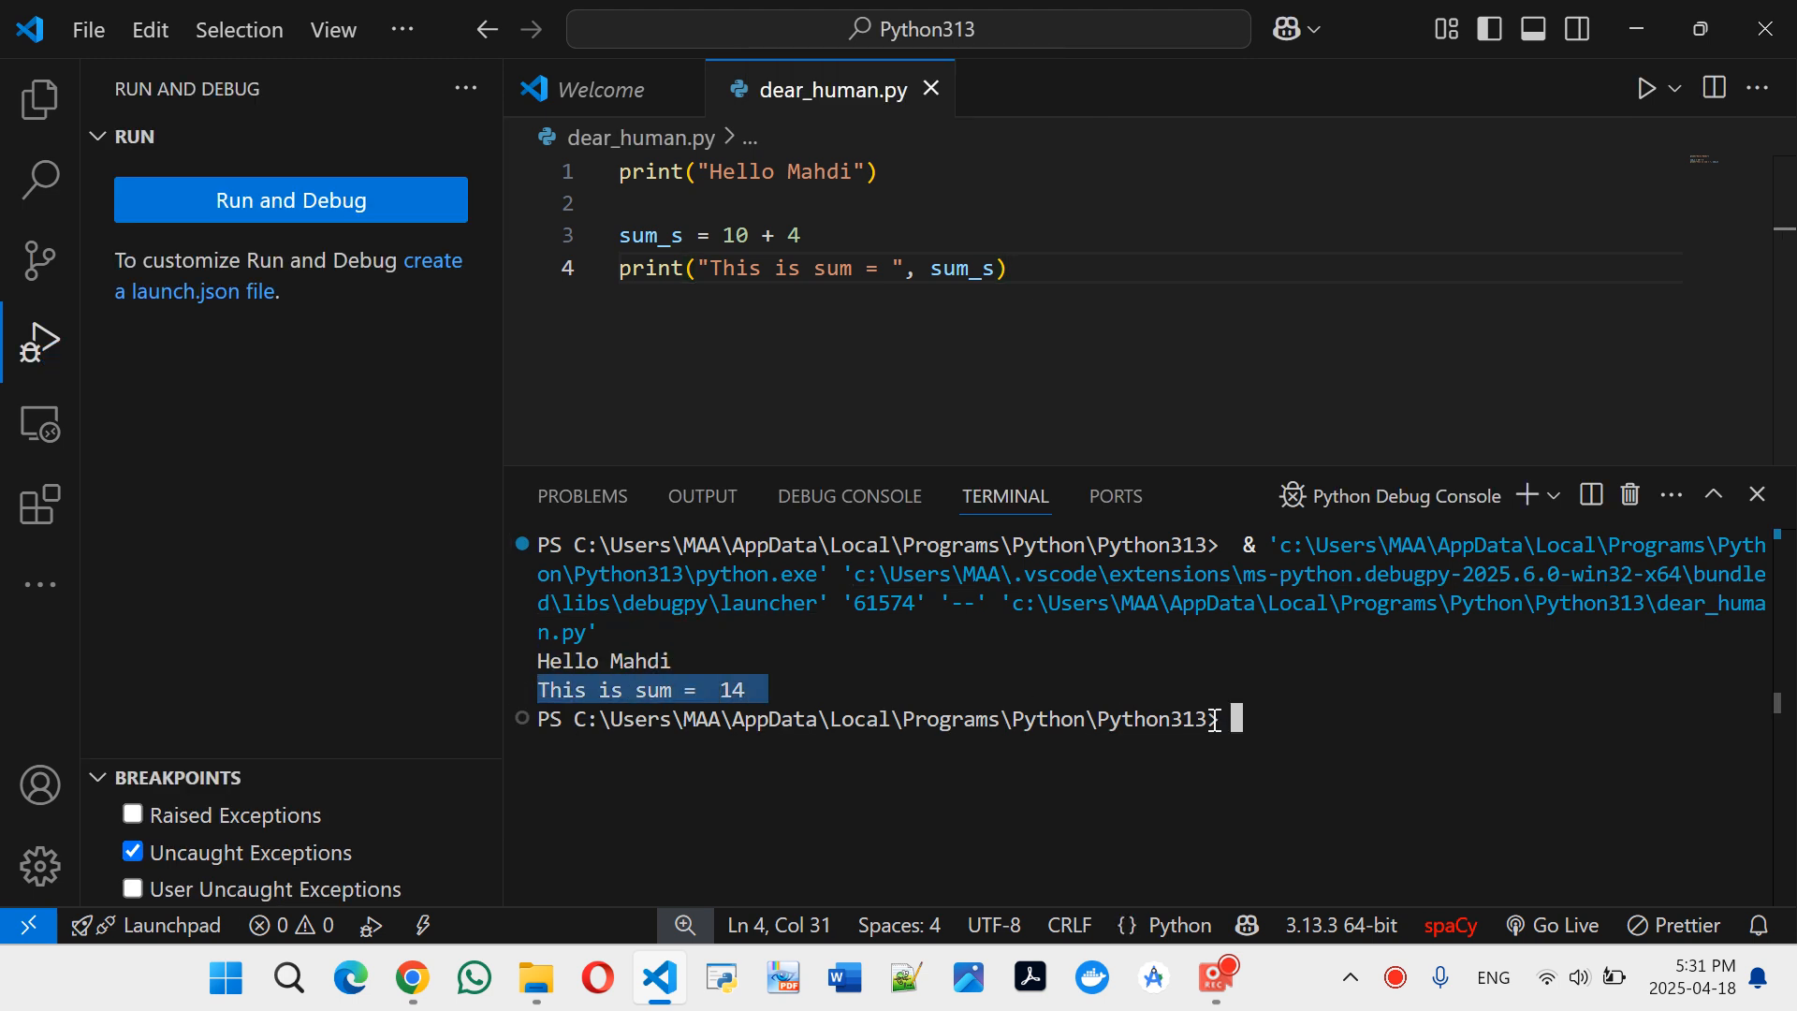
pyautogui.click(1301, 730)
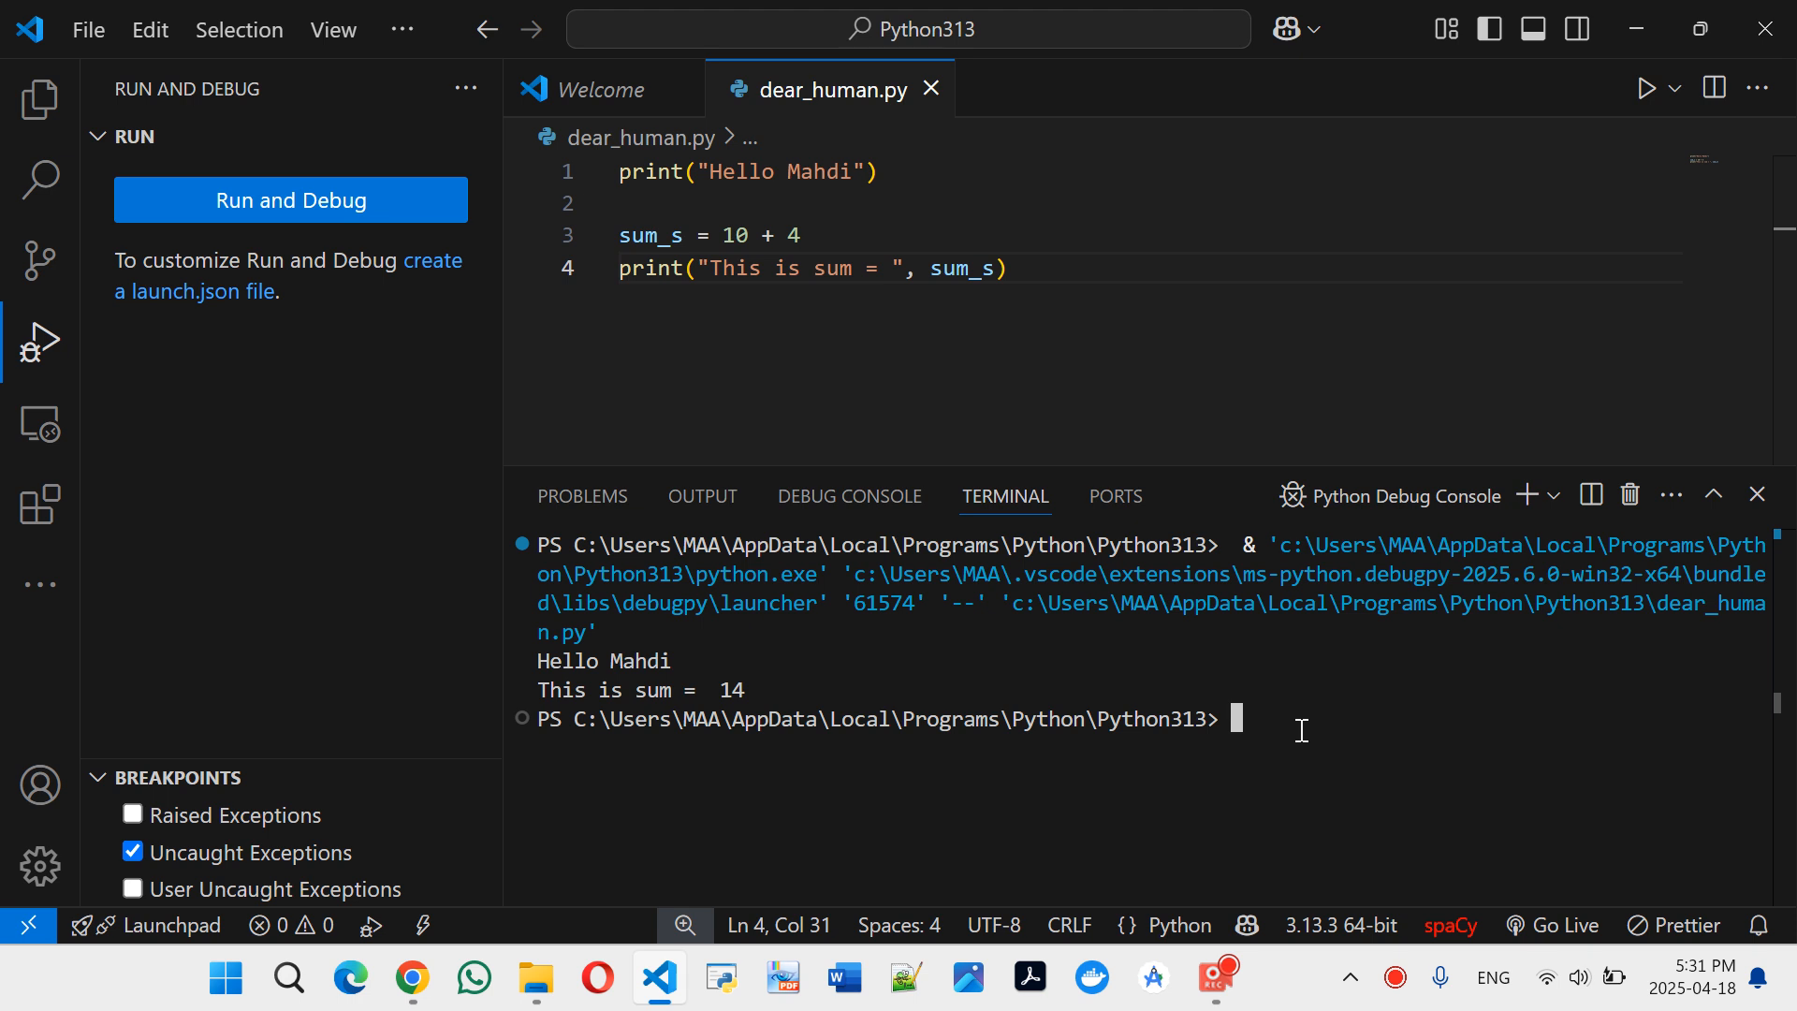
# Install NumPy by running pip install numpy in the terminal, and enlarge the terminal to check the installation output
pyautogui.write('pip i')
pyautogui.press('Right')
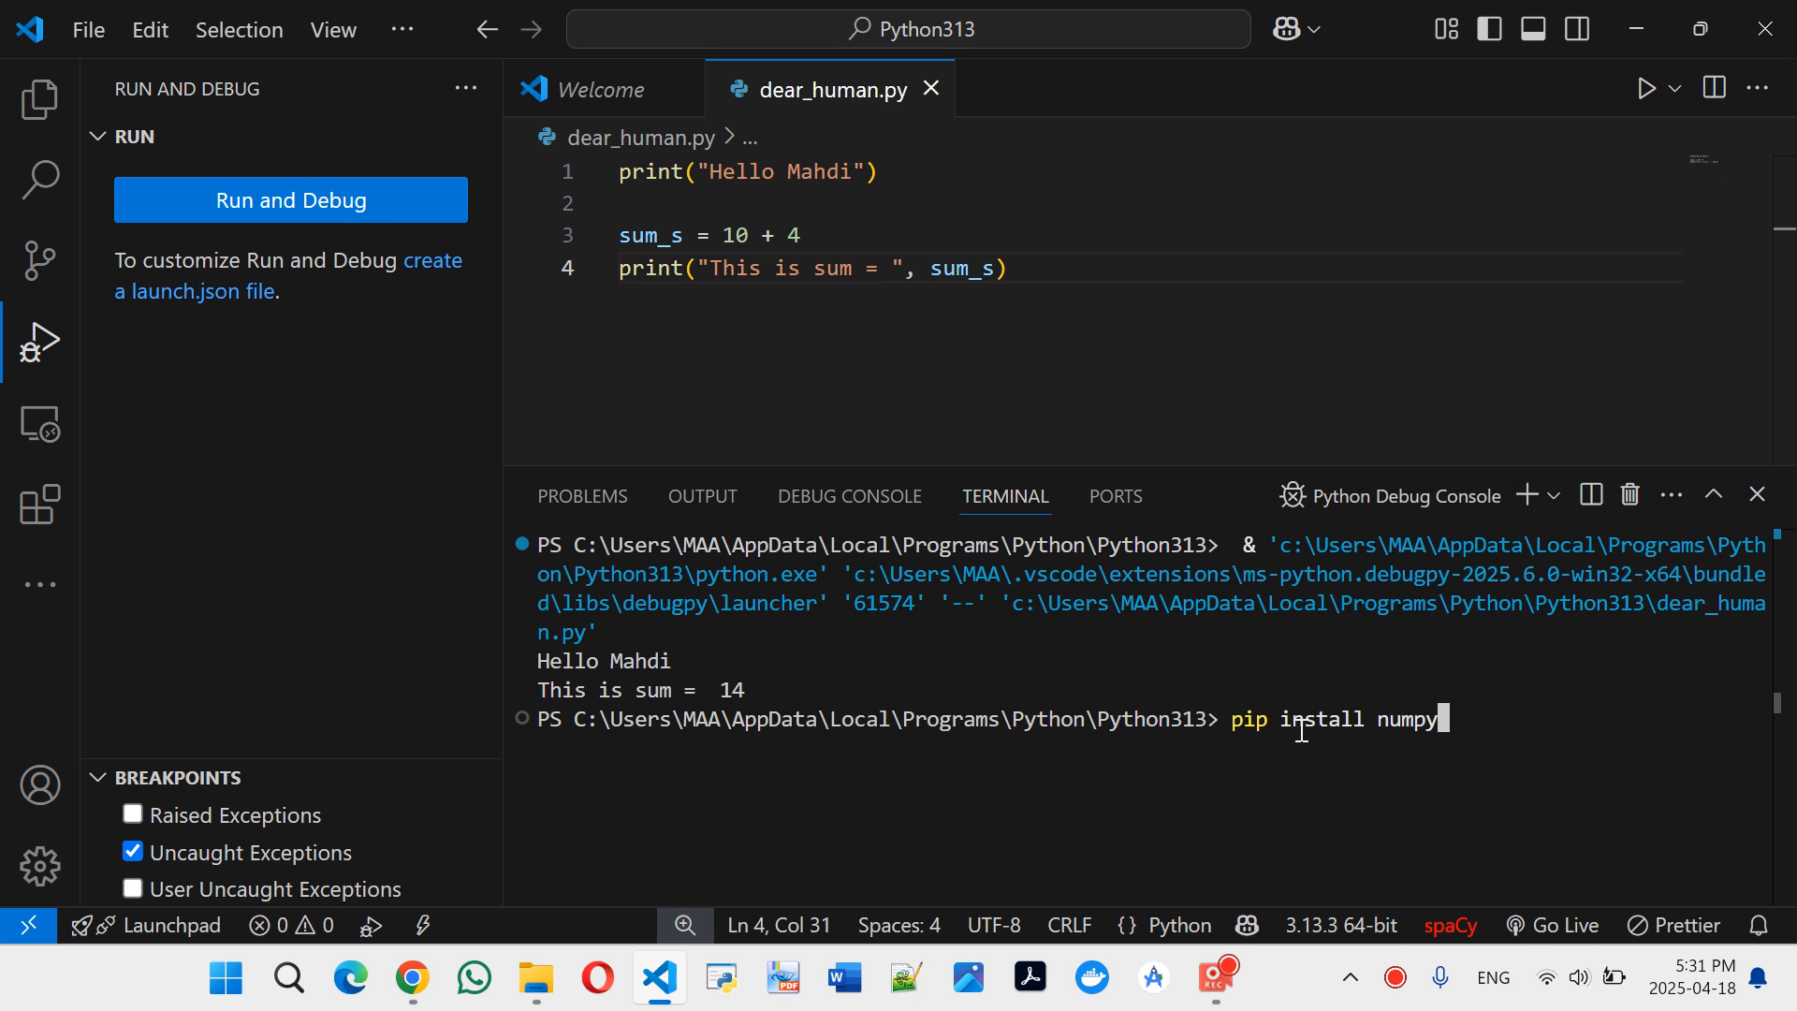
pyautogui.press('Return')
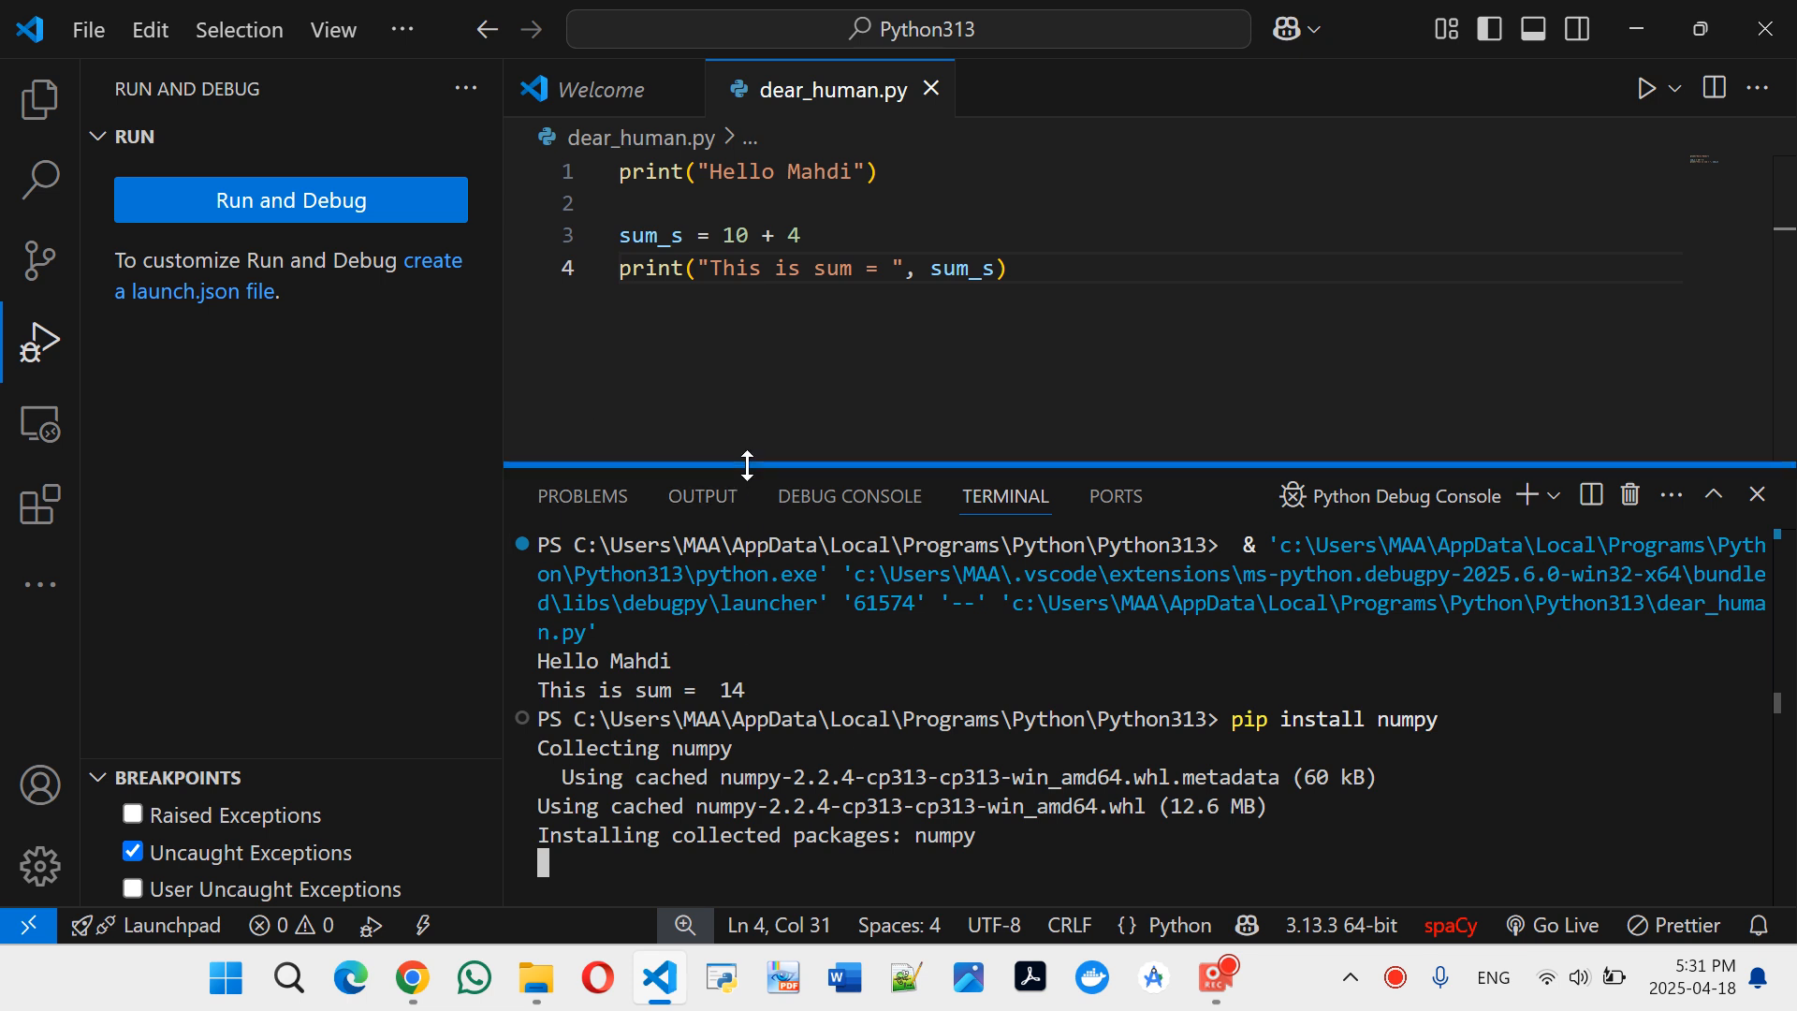
pyautogui.moveTo(747, 466); pyautogui.dragTo(745, 371)
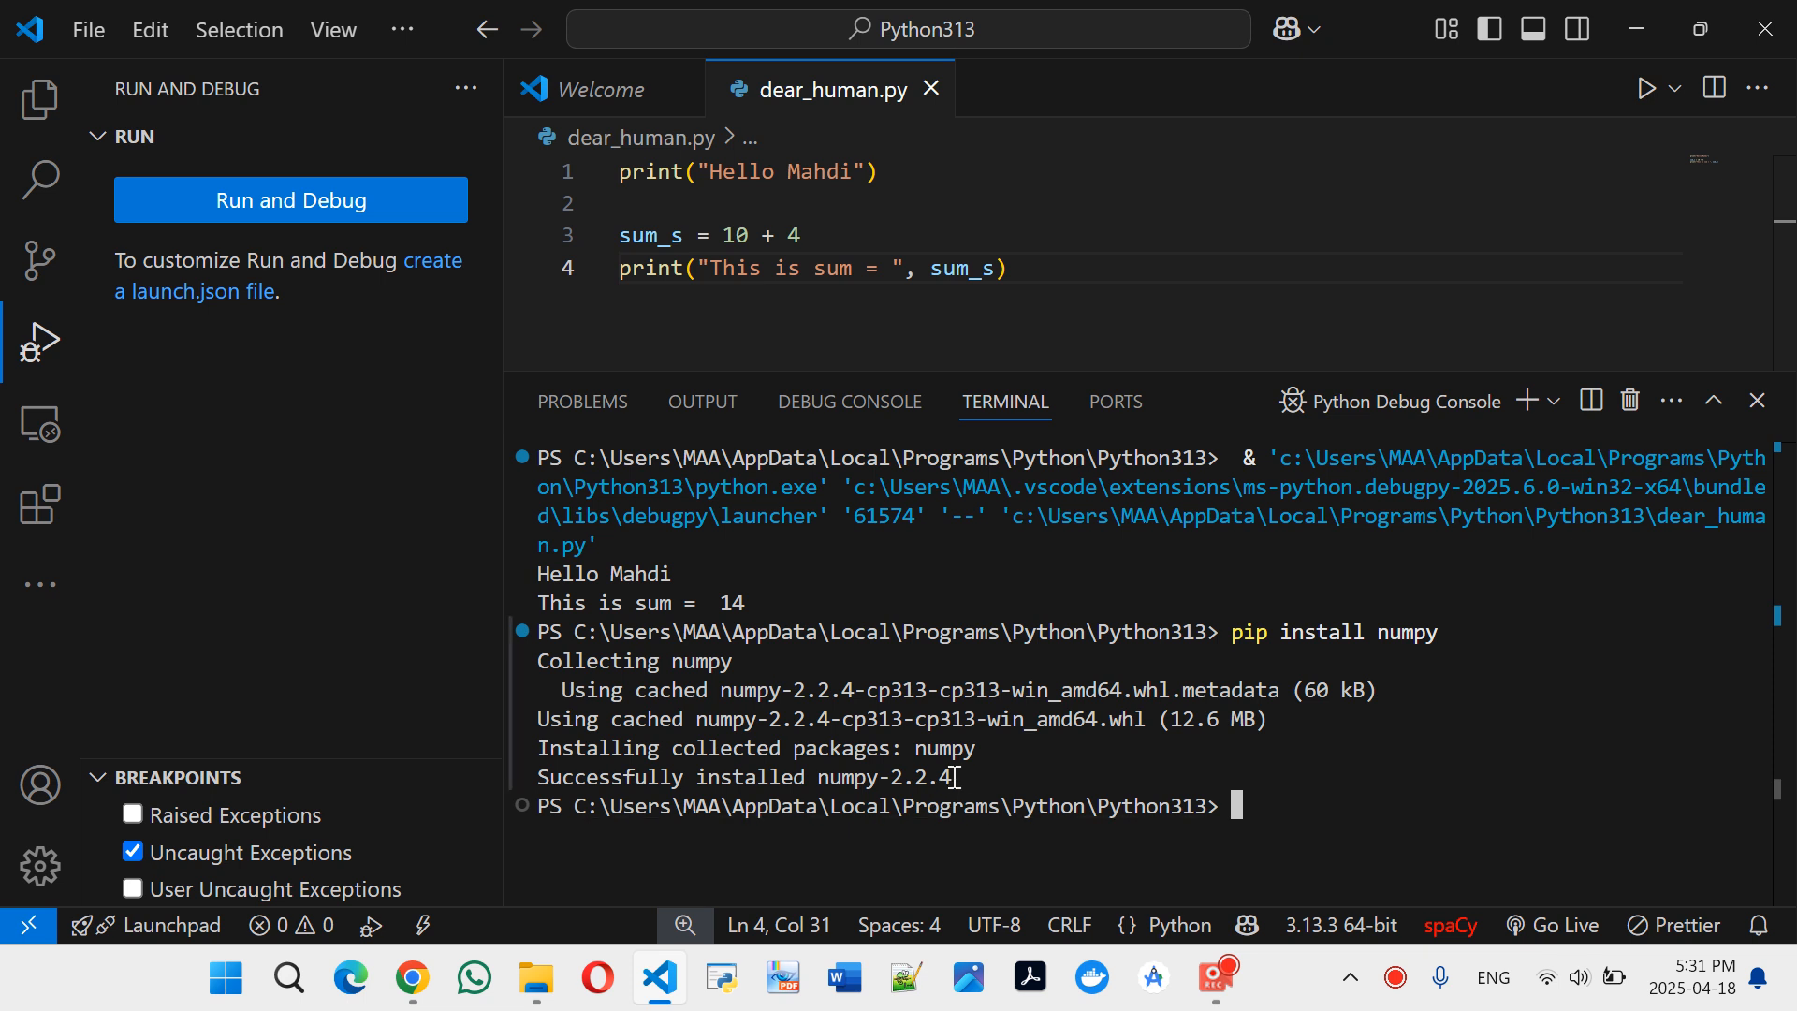
pyautogui.moveTo(954, 777); pyautogui.dragTo(528, 778)
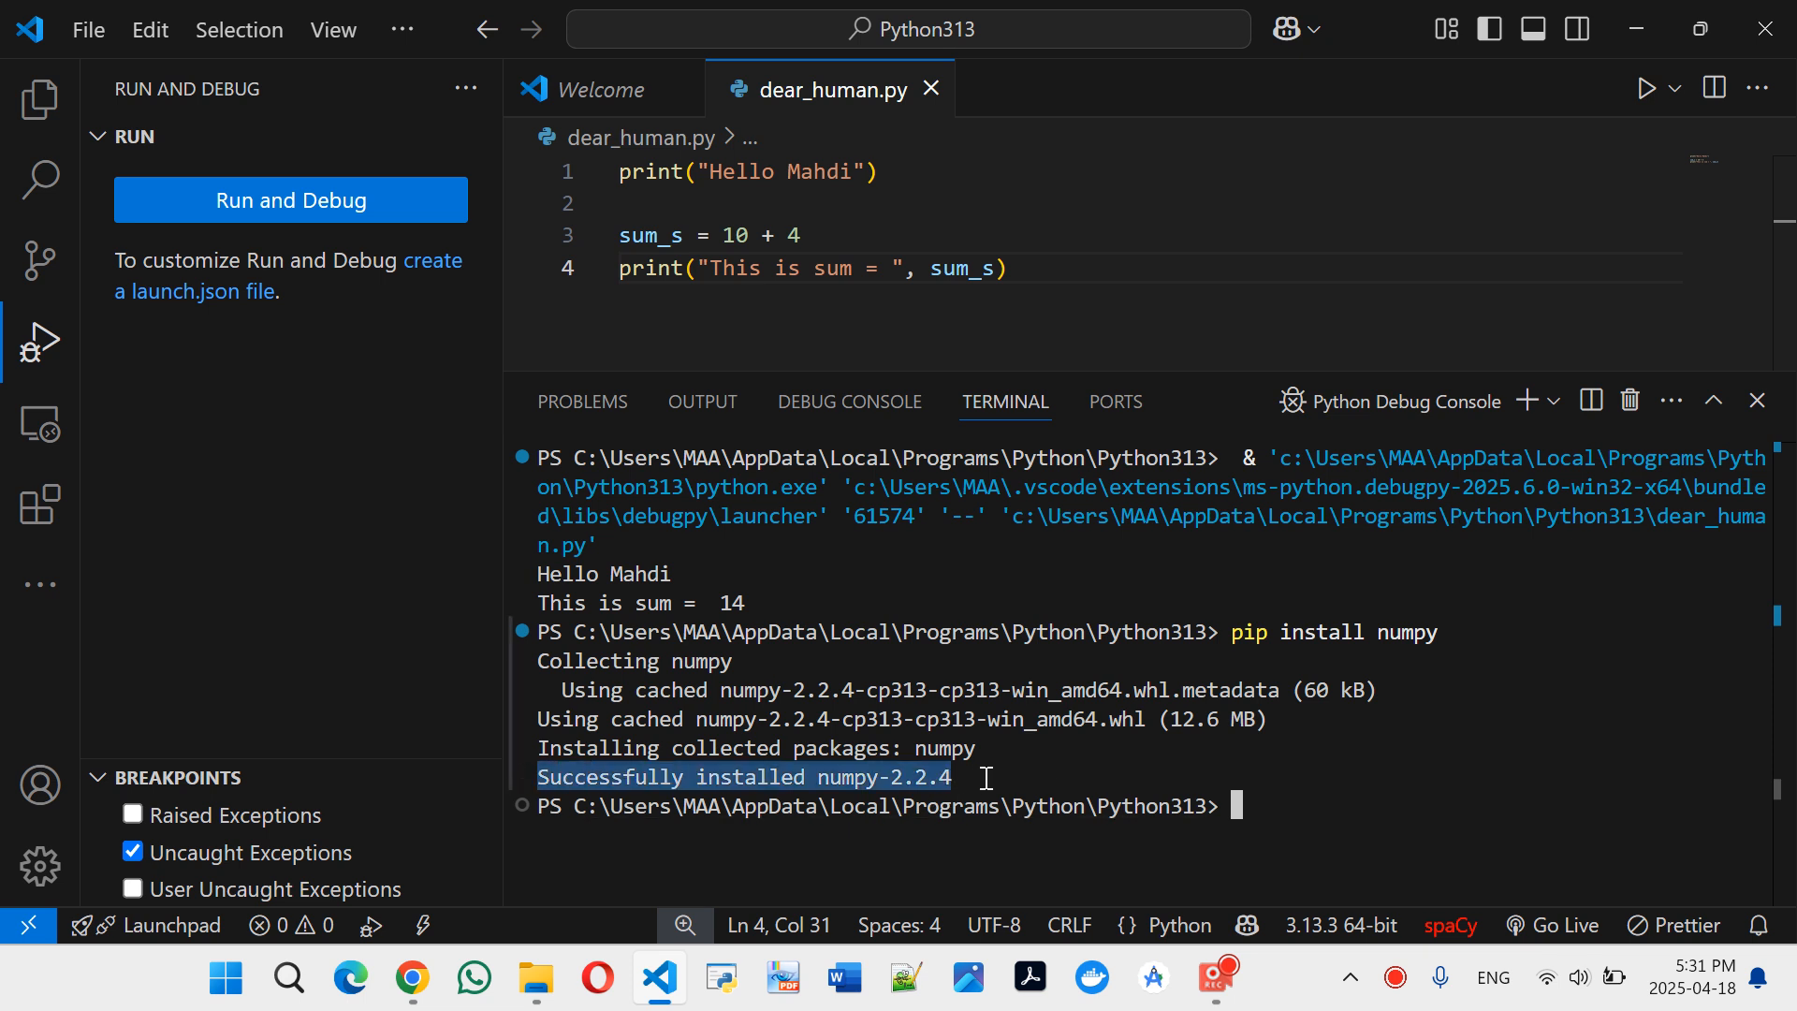
pyautogui.click(947, 778)
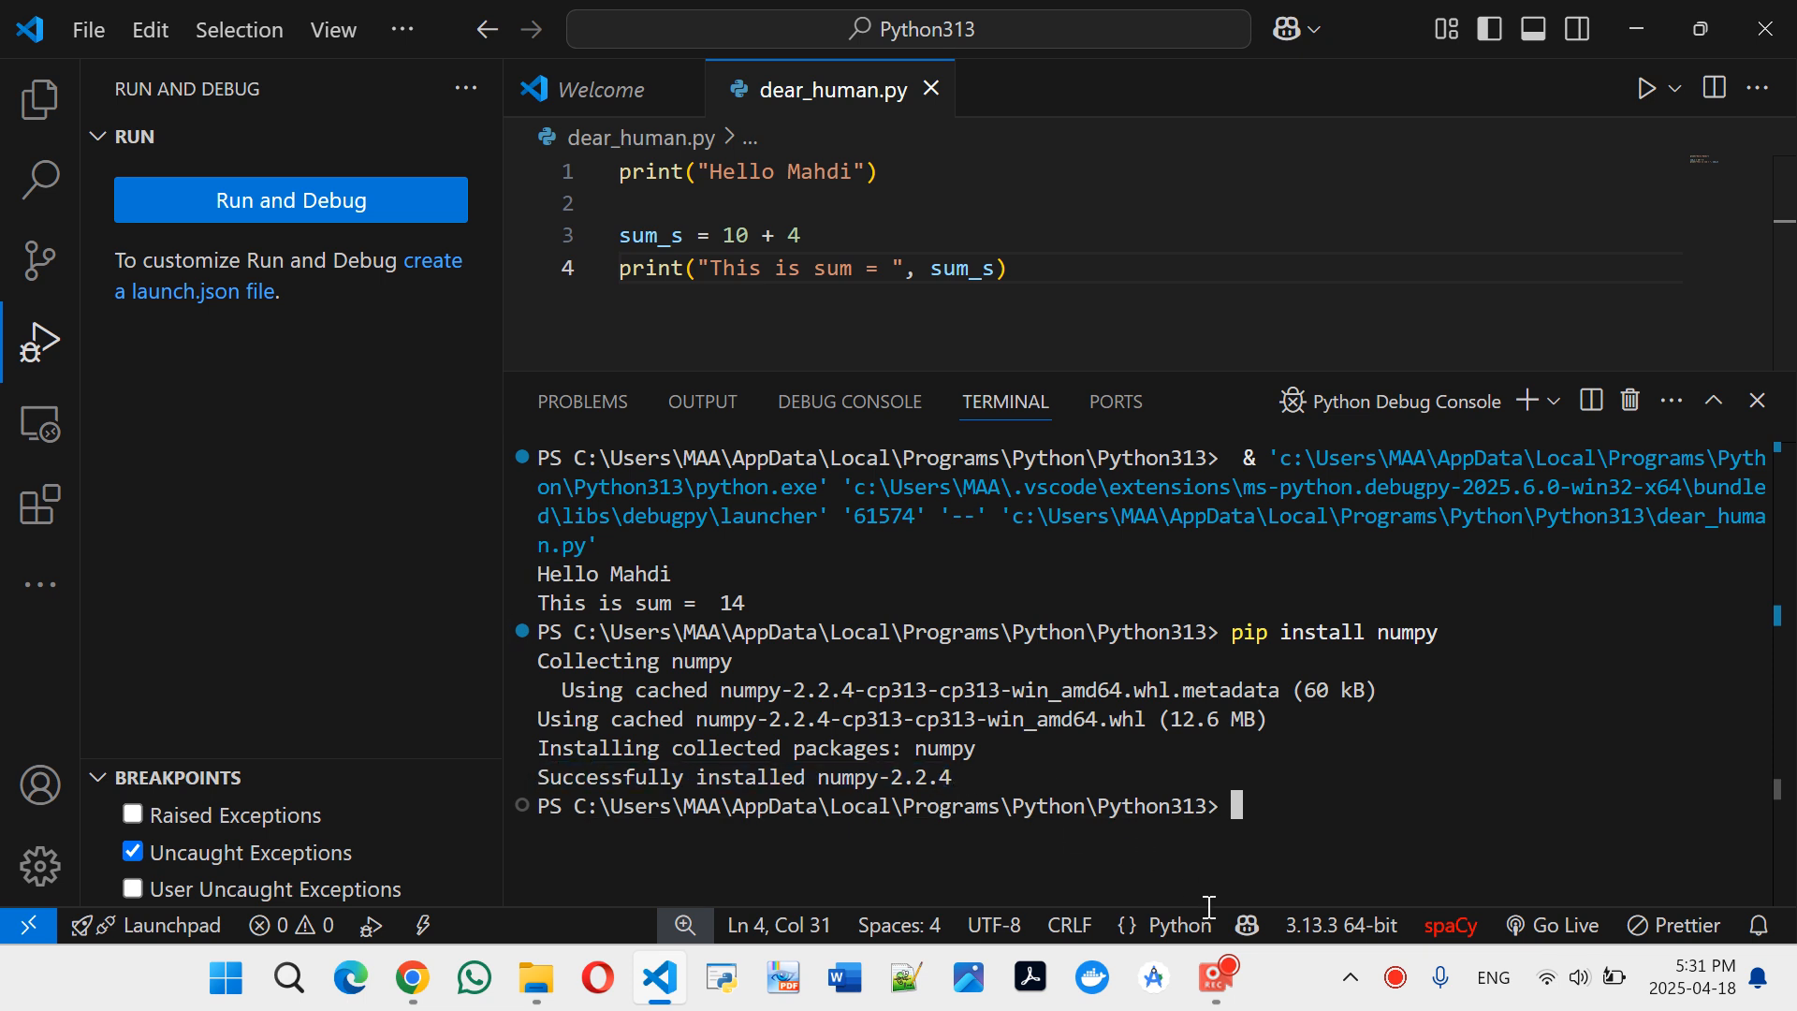